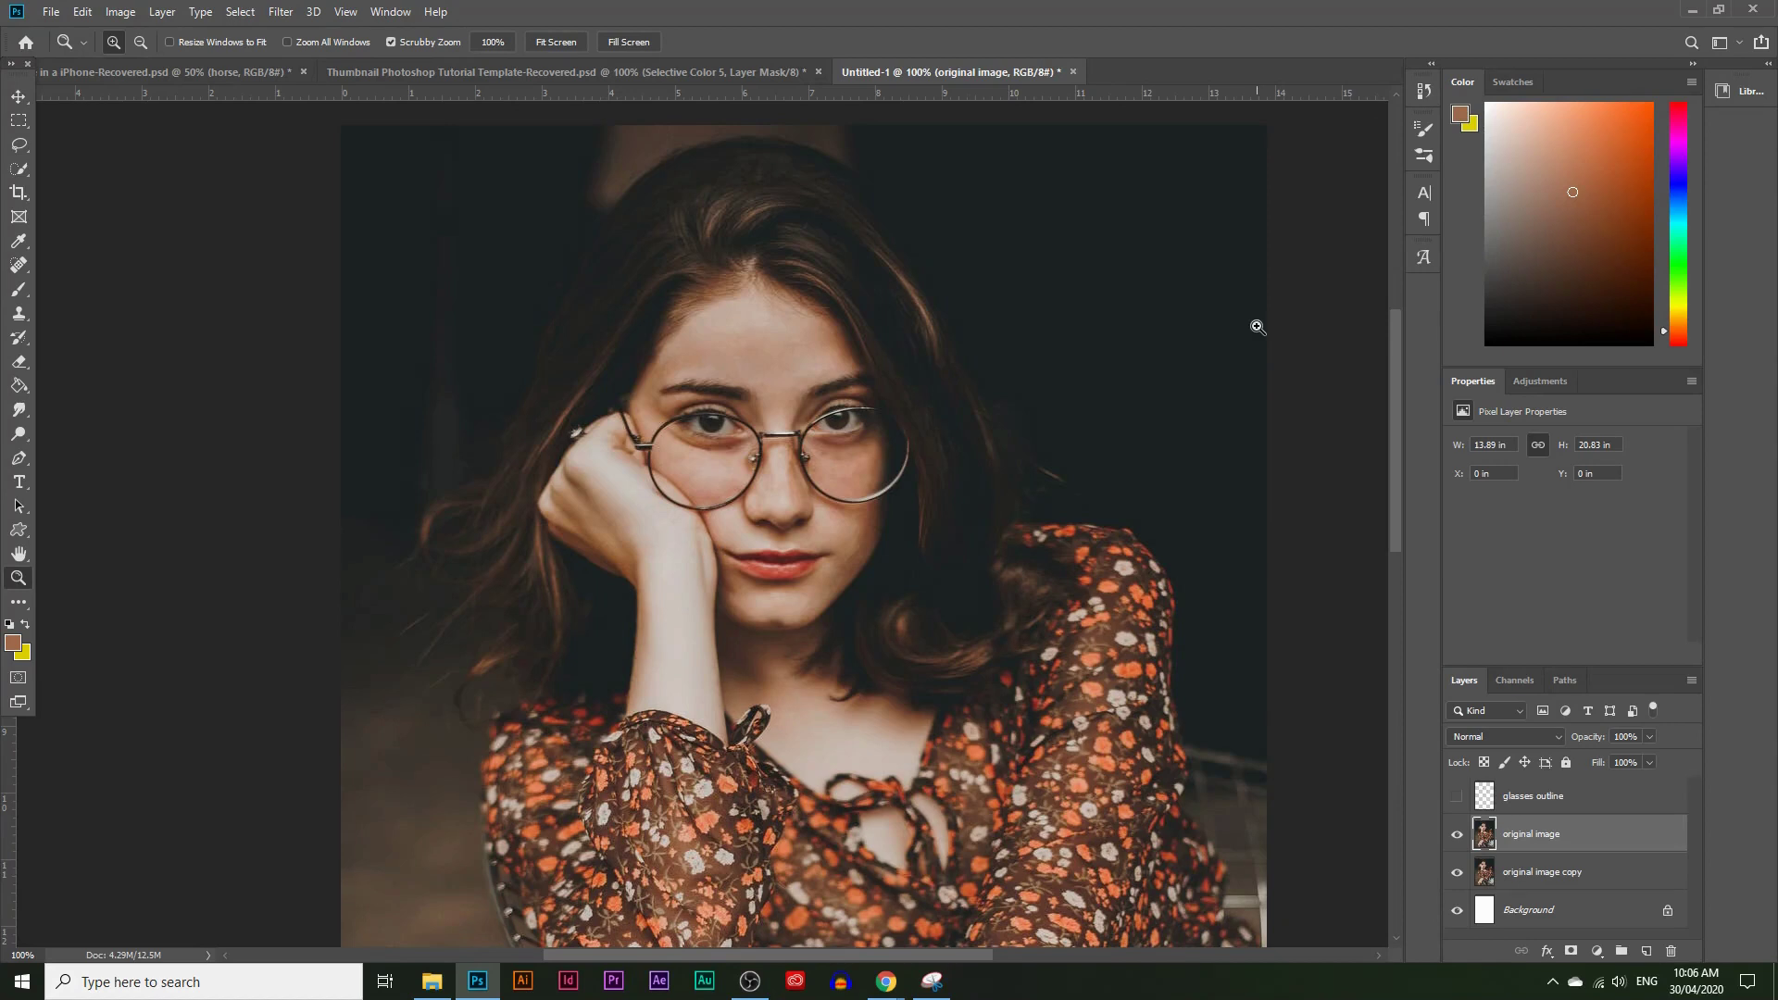
Step: Toggle the visibility of the original image layer to compare versions of the portrait
click(1458, 841)
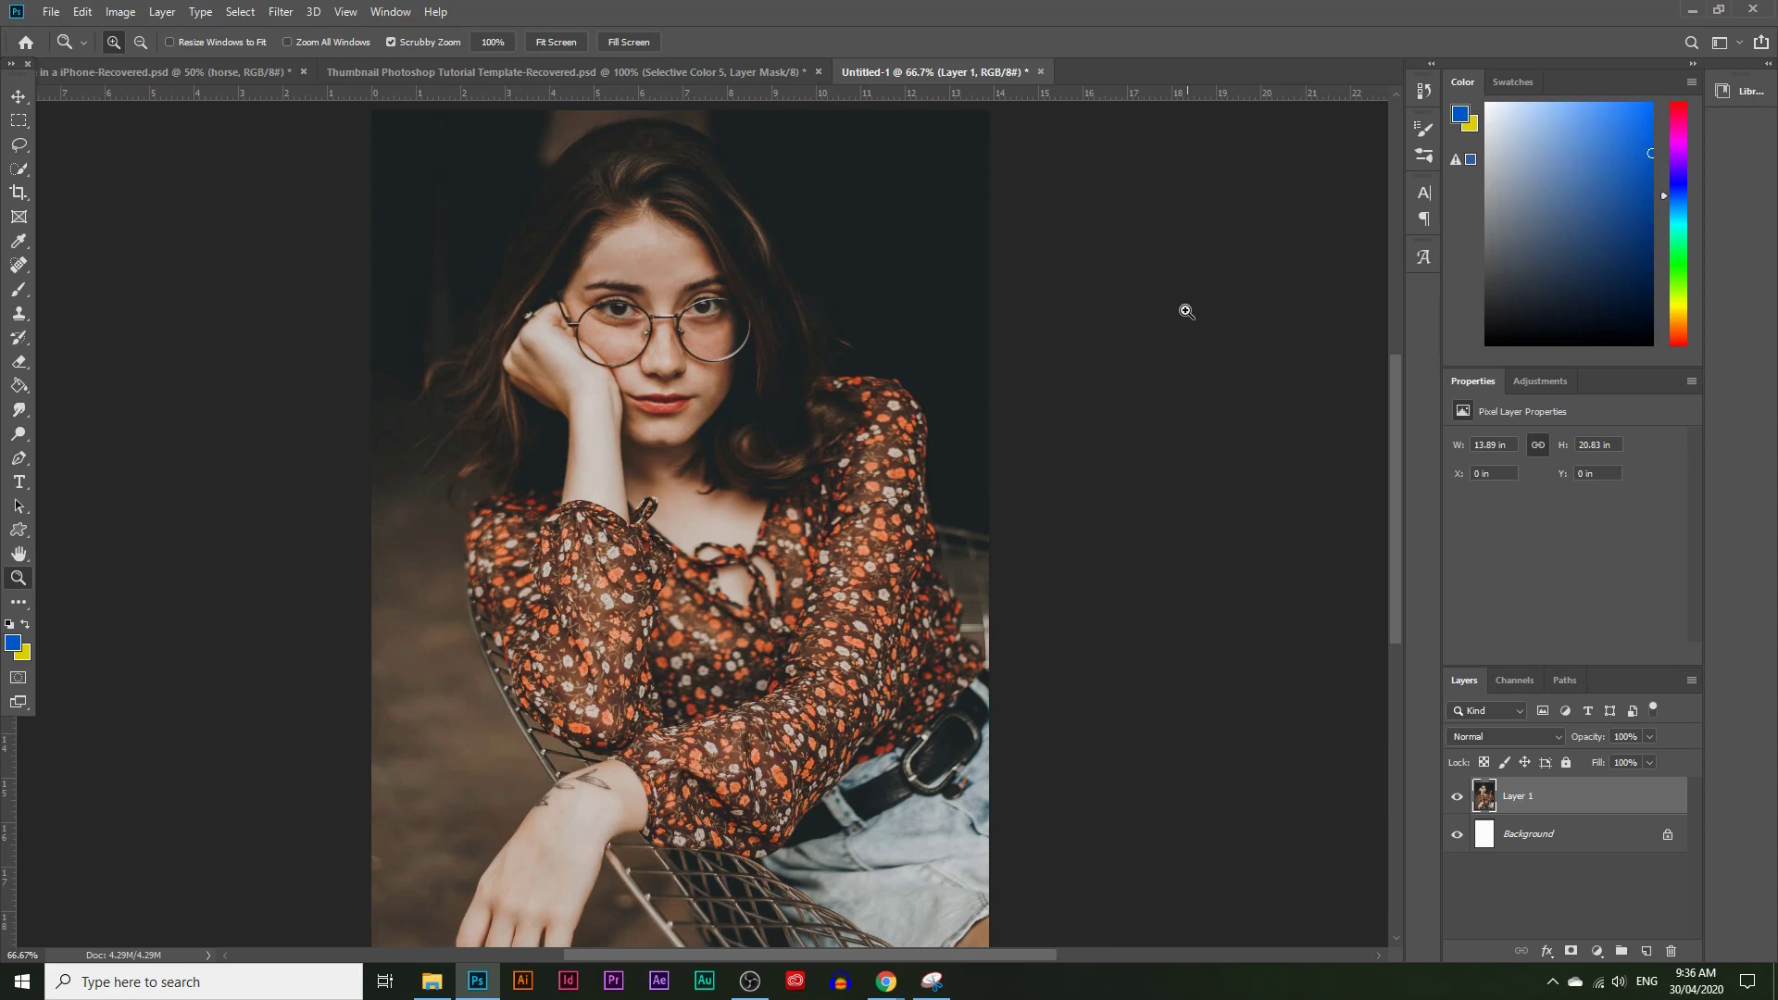
Step: Try to cover the lower rims of both lenses by cloning nearby cheek skin with the Clone Stamp tool
click(24, 315)
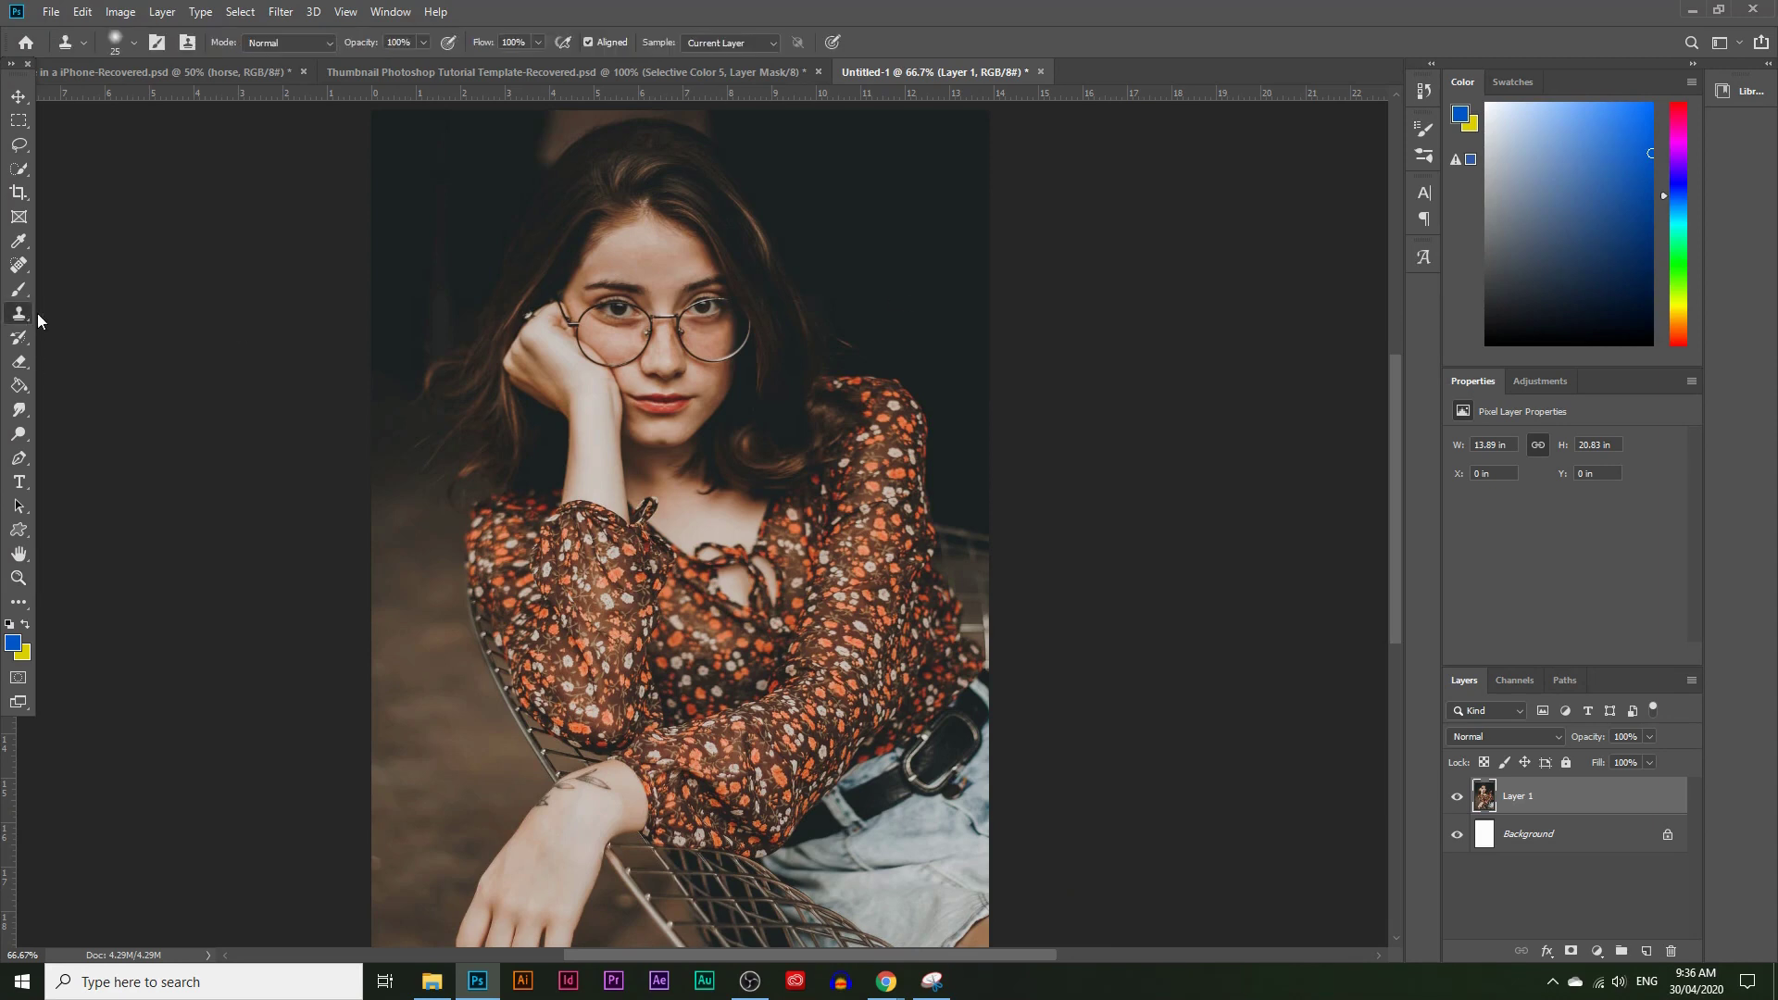
click(19, 577)
click(617, 398)
click(617, 399)
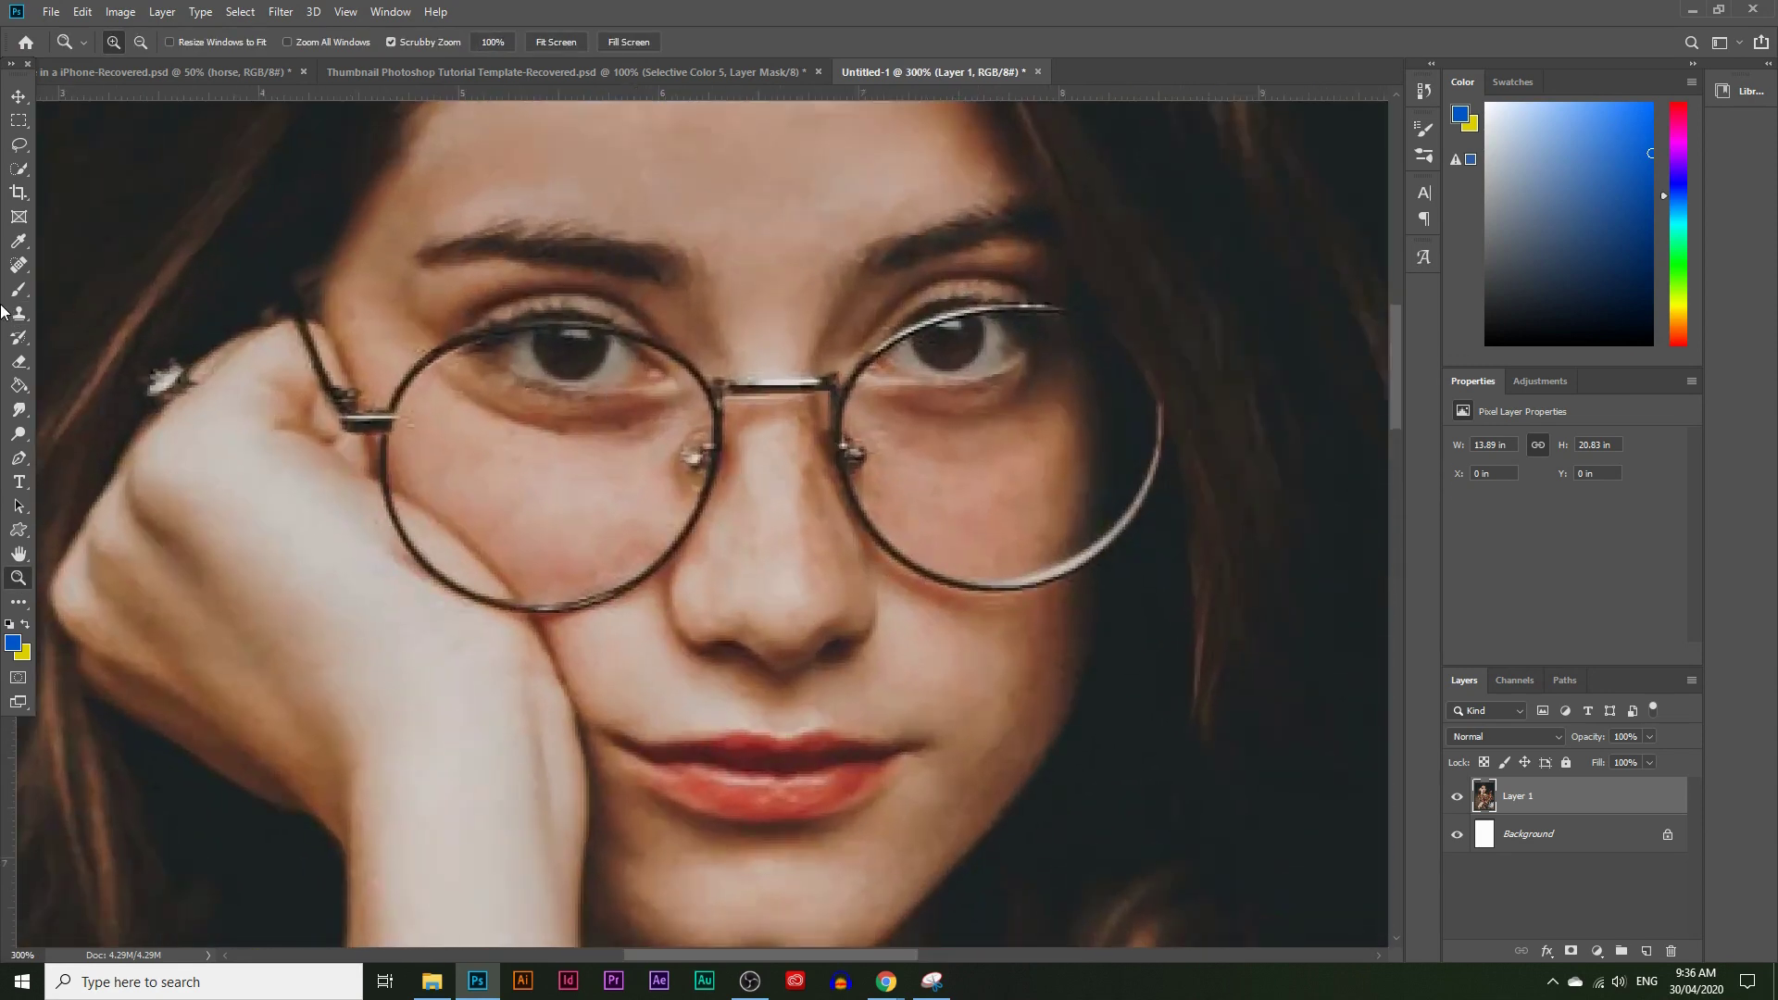
key(s)
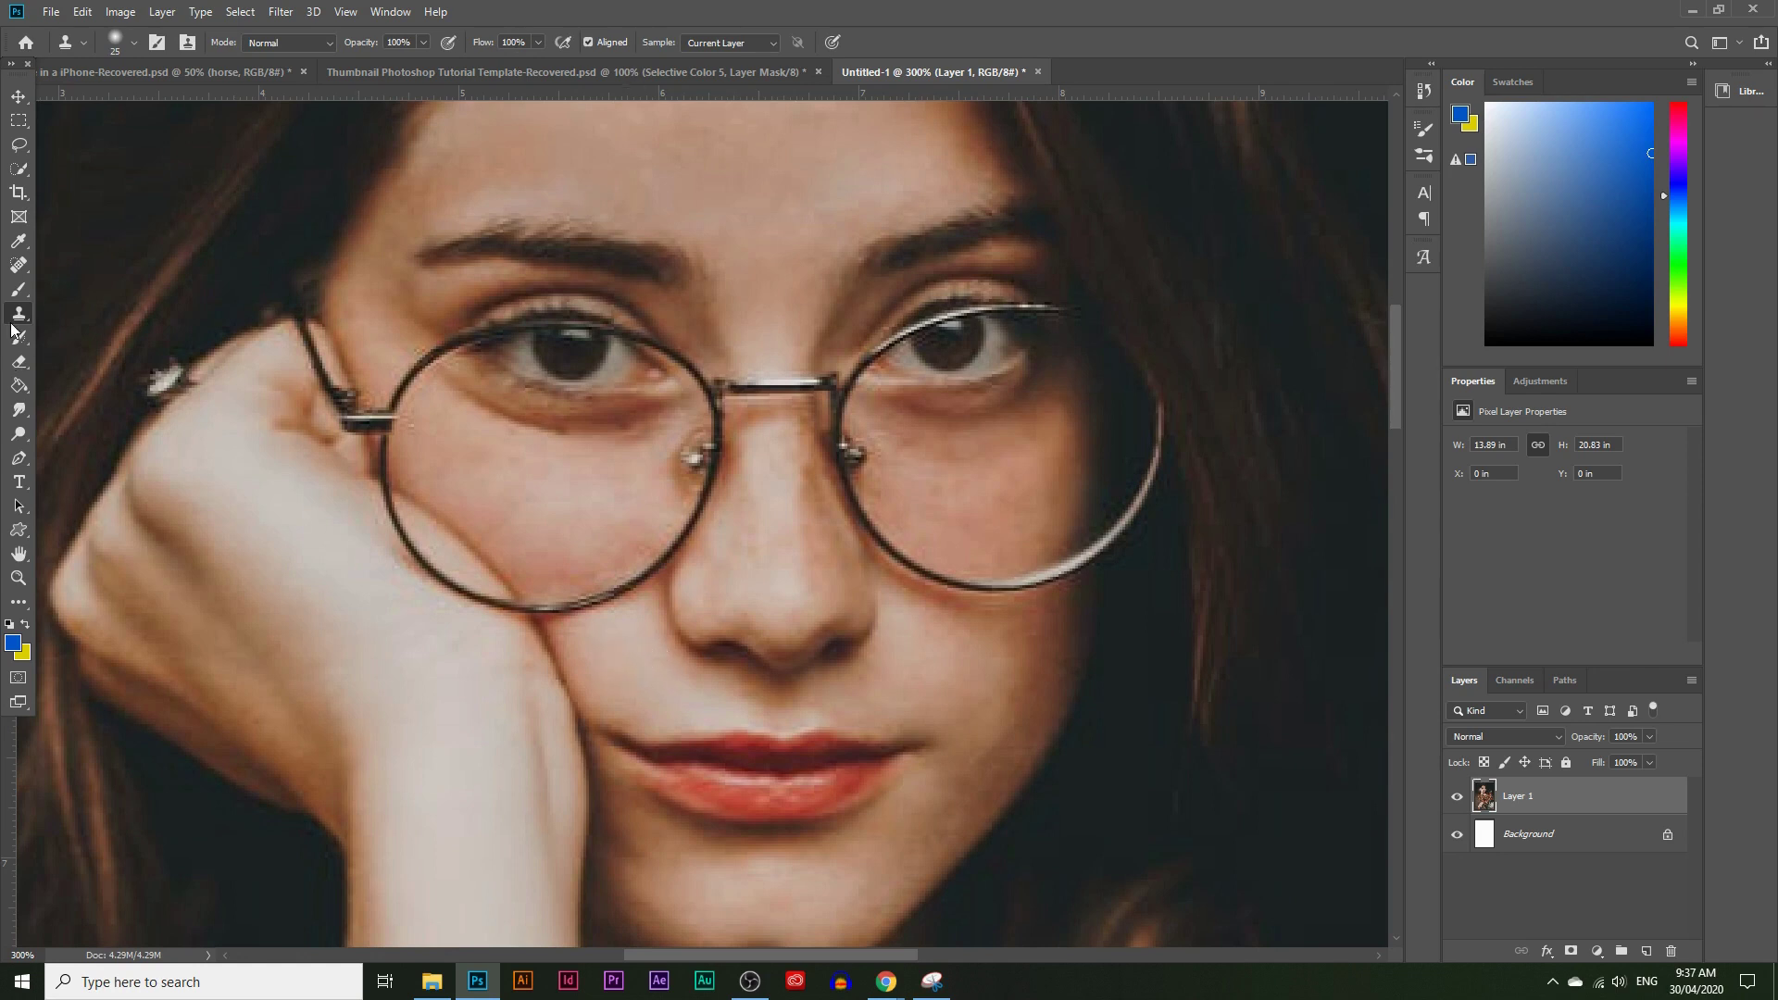
alt+click(633, 675)
mouse_move(607, 636)
mouse_down()
mouse_move(583, 599)
mouse_move(595, 610)
mouse_move(639, 576)
mouse_up()
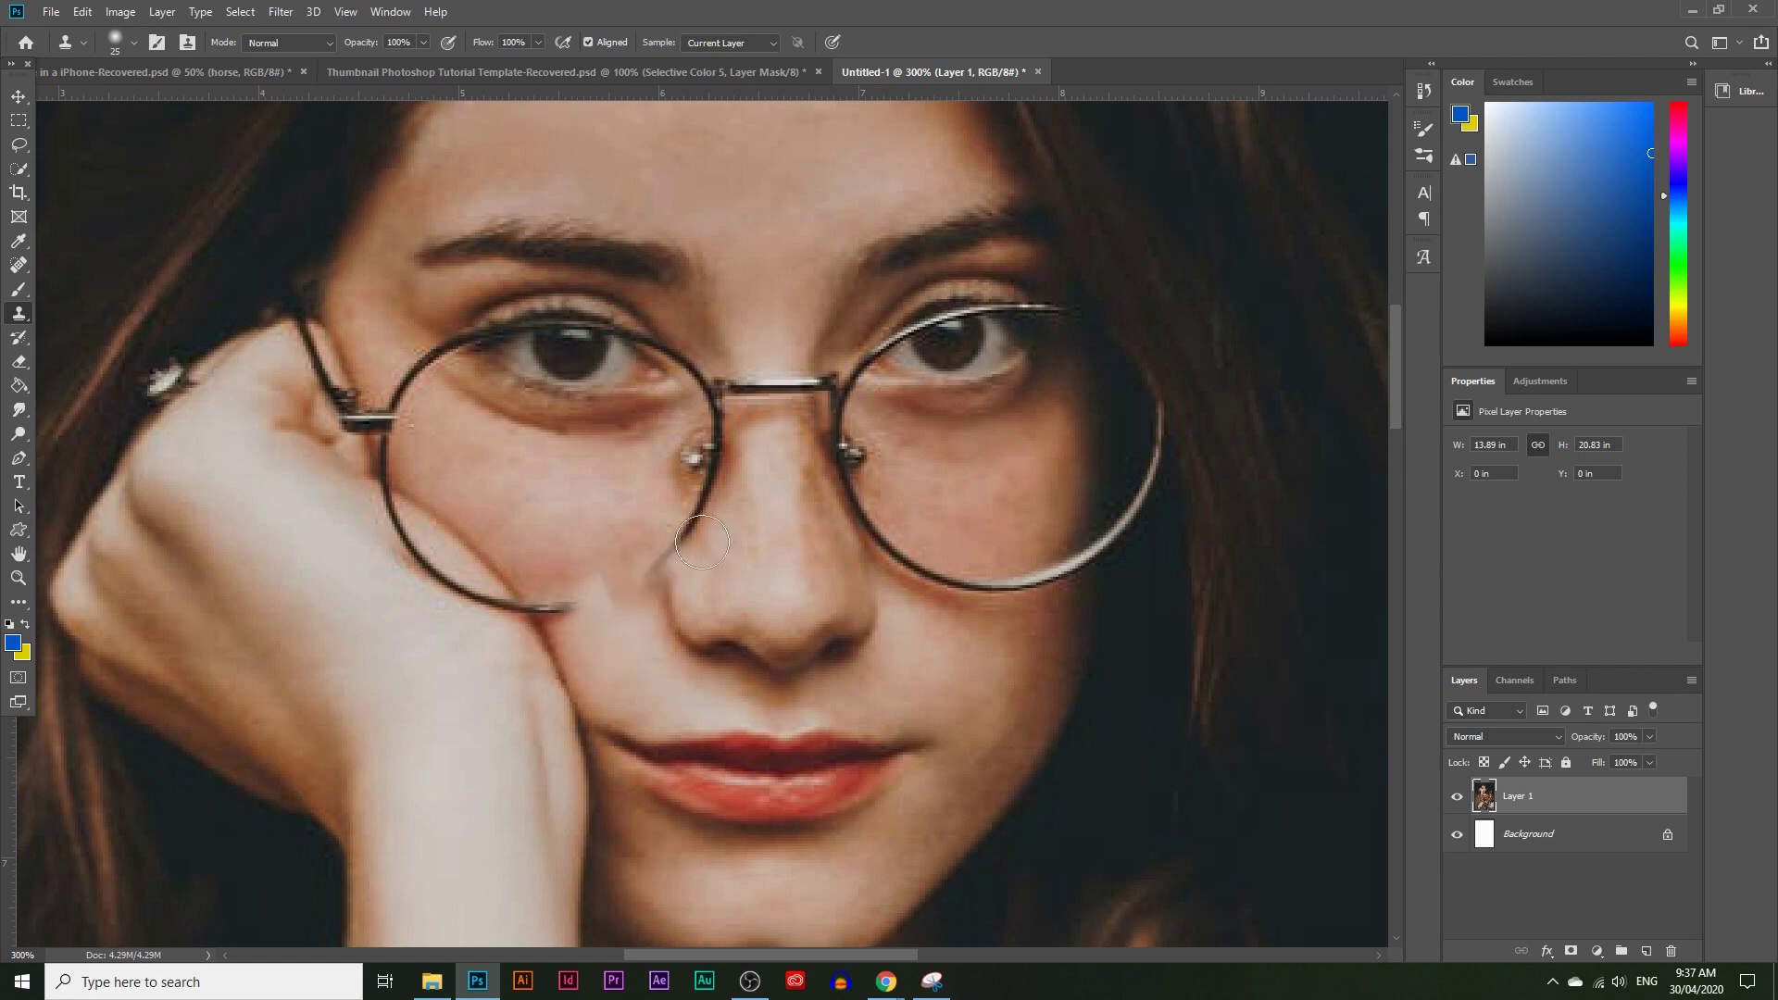
mouse_move(890, 550)
mouse_down()
mouse_move(966, 583)
mouse_move(1043, 585)
mouse_up()
click(991, 767)
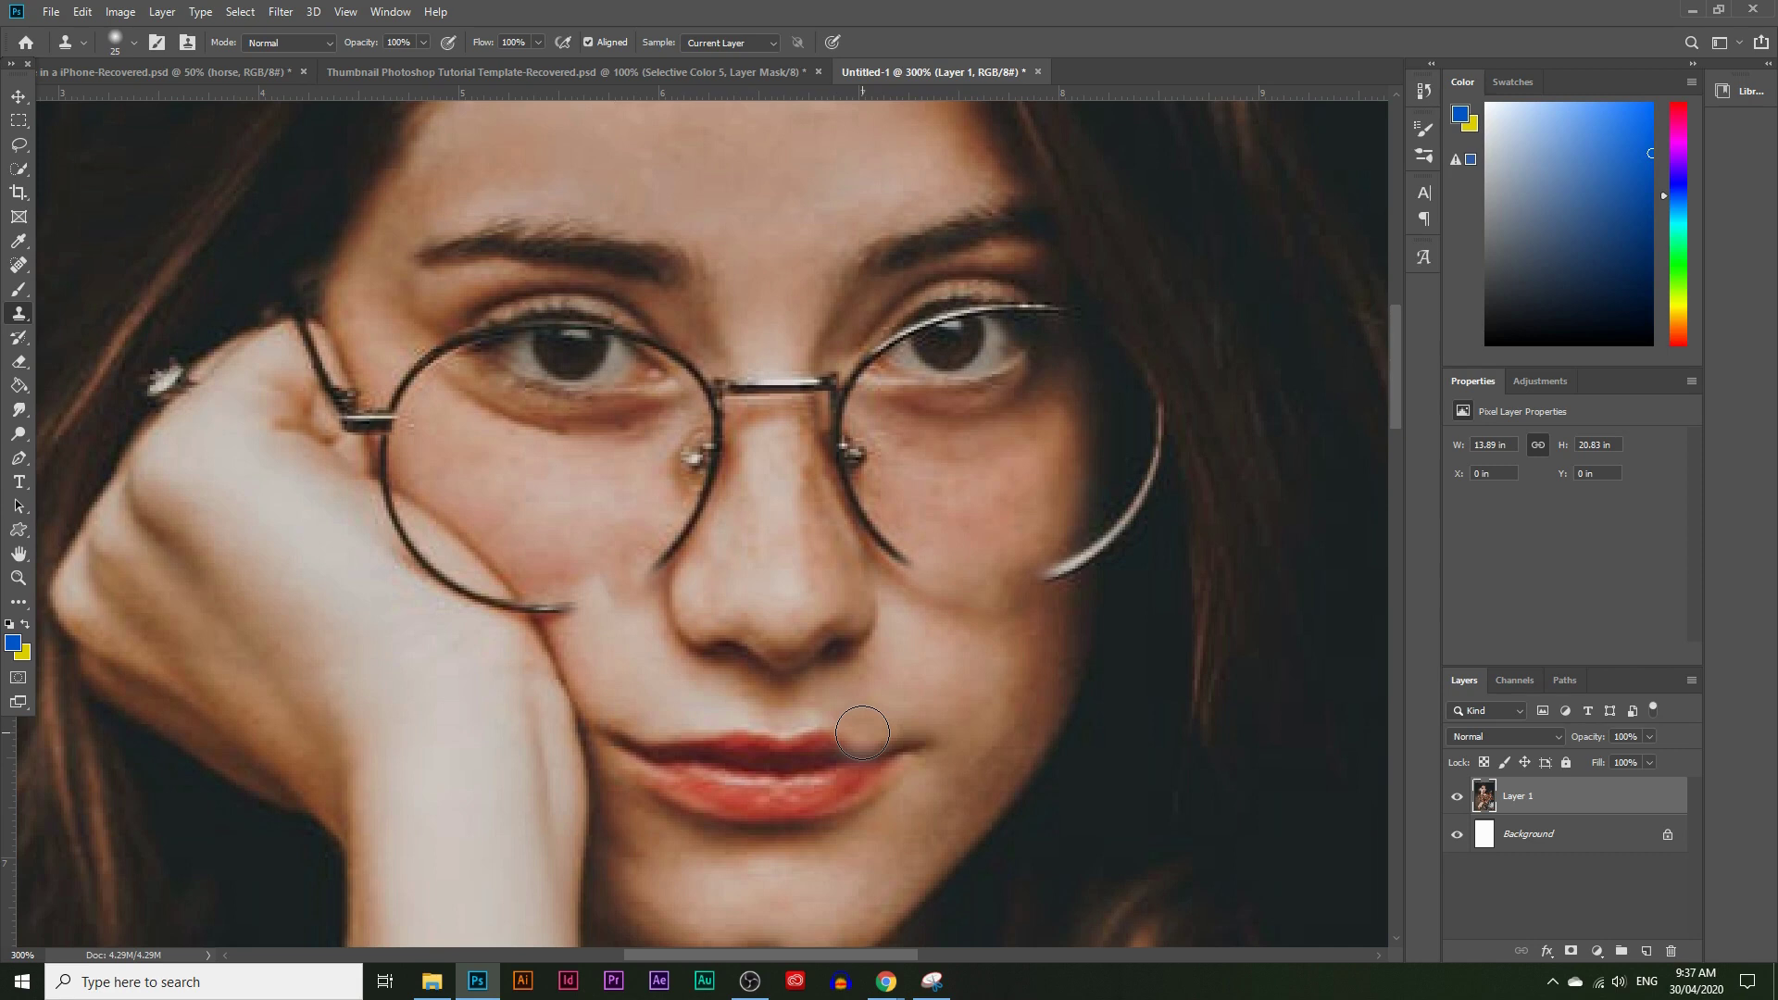
Step: Undo all the Clone Stamp strokes made over the glasses
key(ctrl+z)
key(ctrl+z)
key(ctrl+z)
key(ctrl+z)
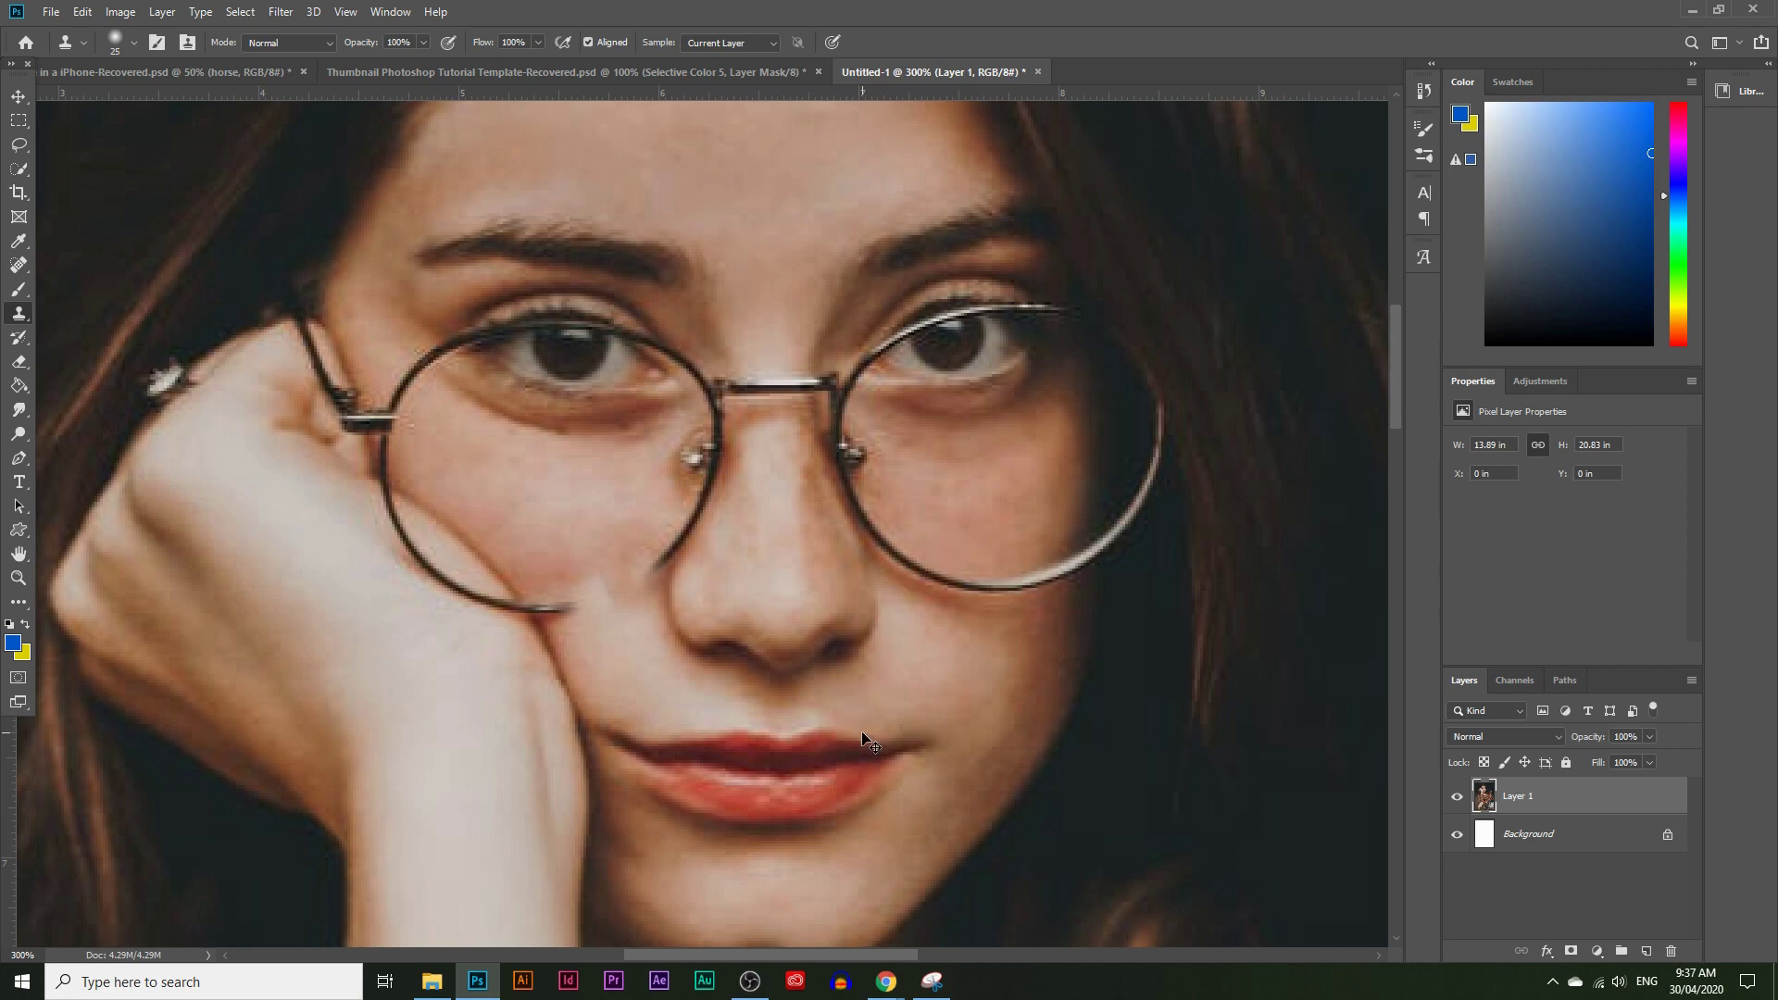
key(ctrl+z)
key(ctrl+z)
key(ctrl+z)
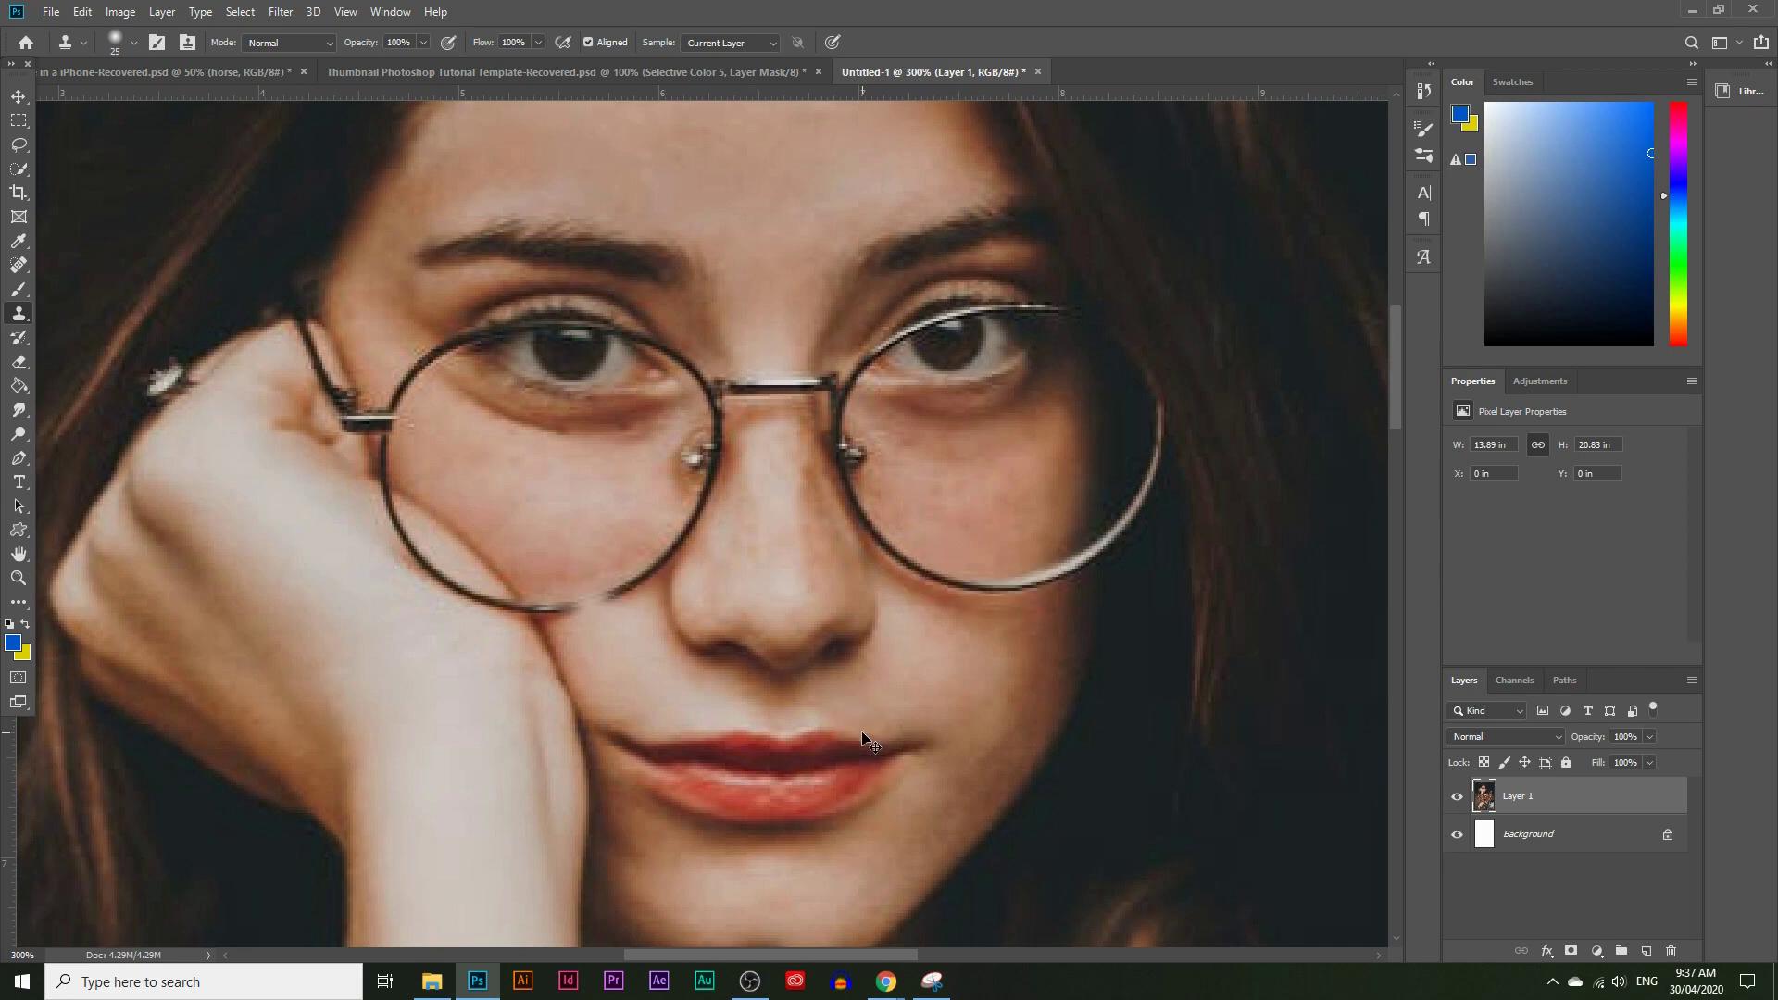
Step: Rename the photo layer as "original image" and duplicate it
double_click(1531, 798)
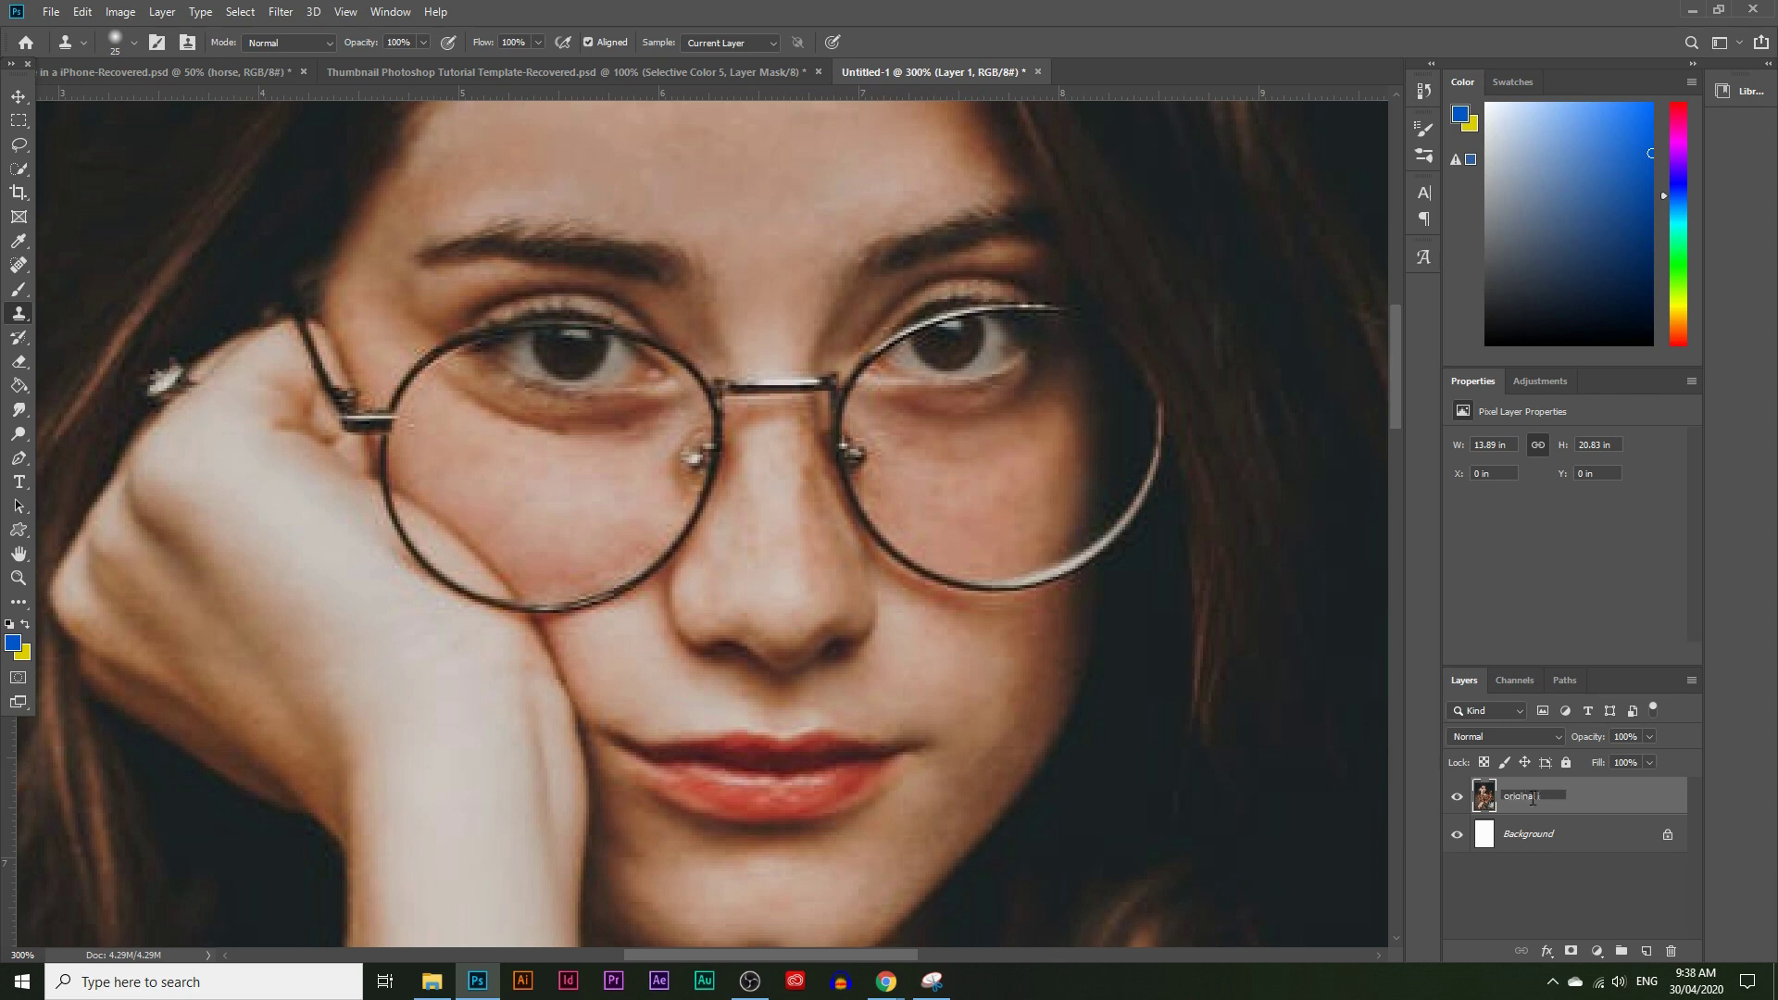
key(Return)
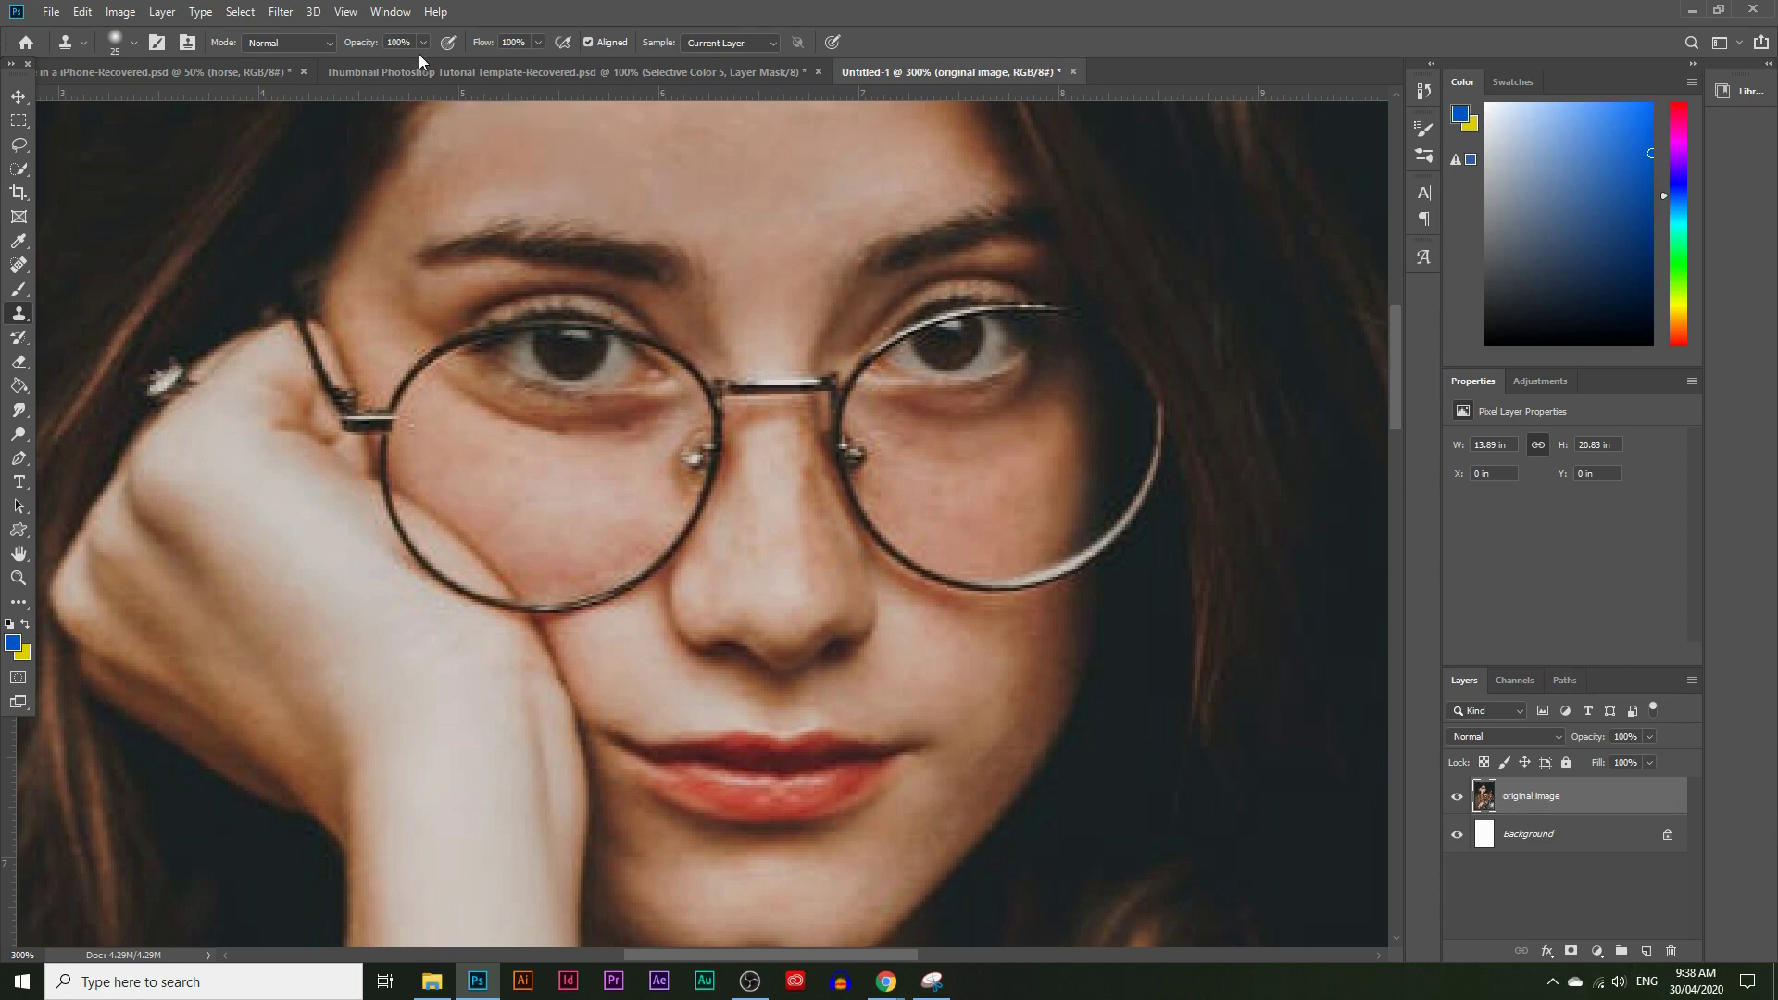
click(400, 11)
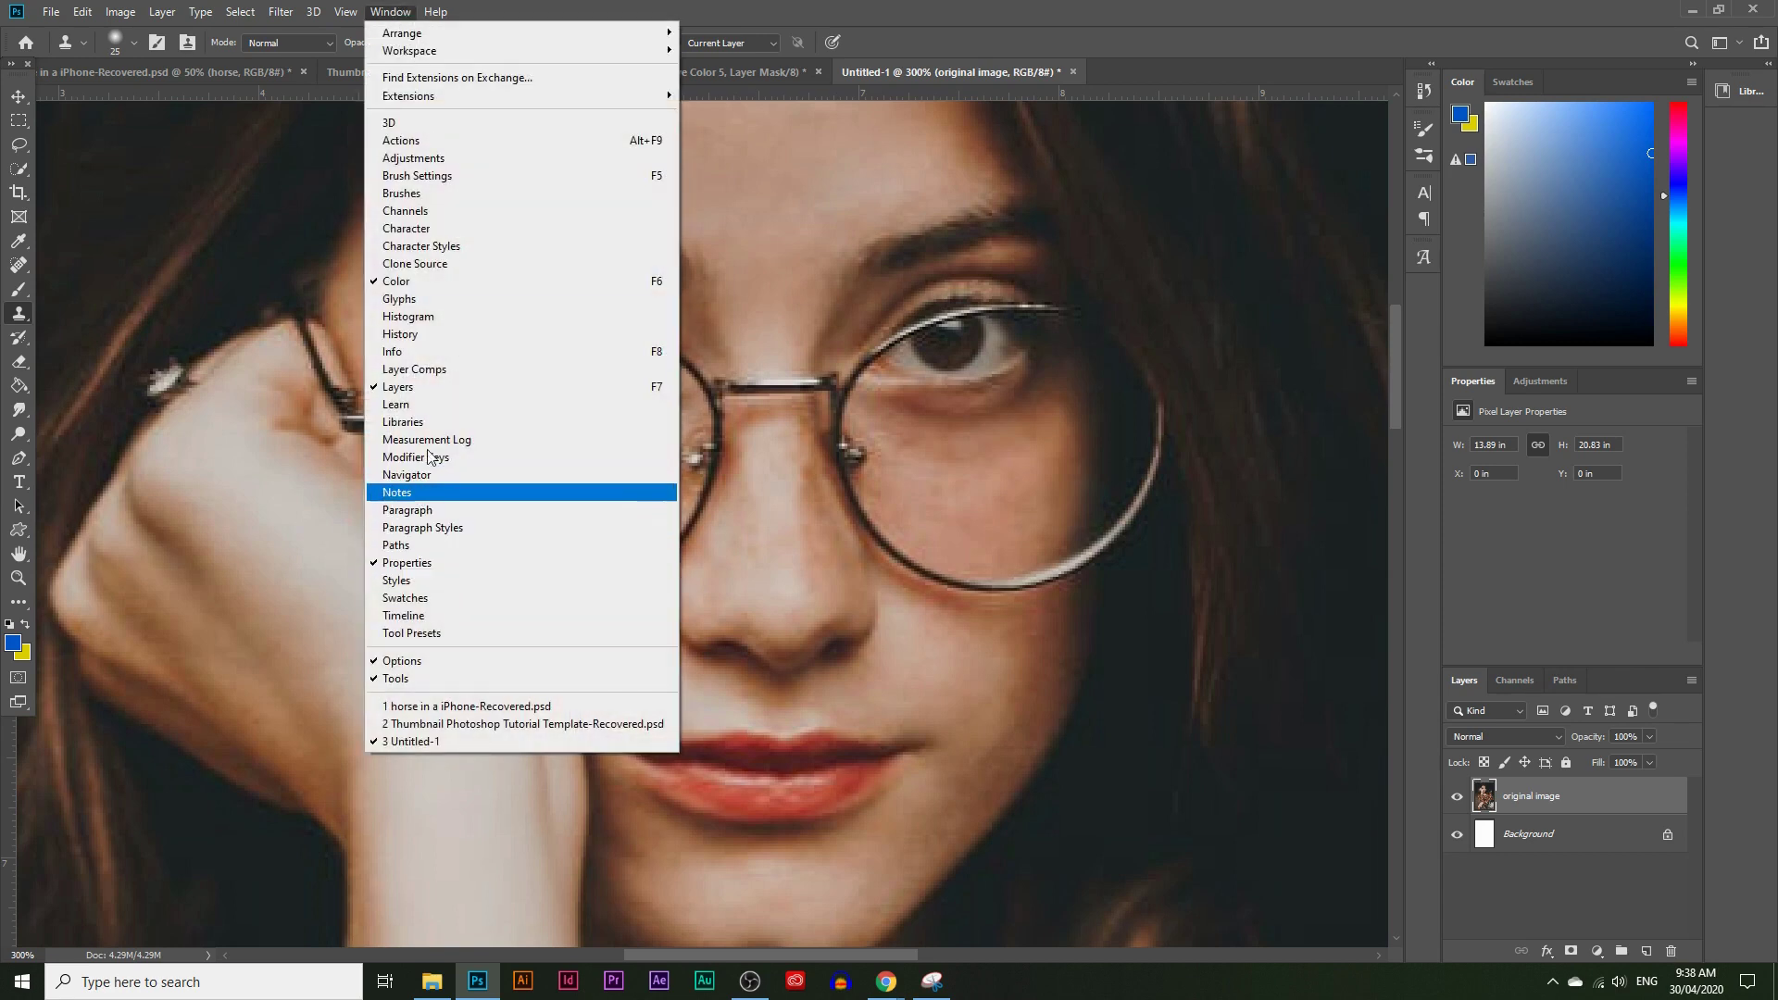
click(1622, 861)
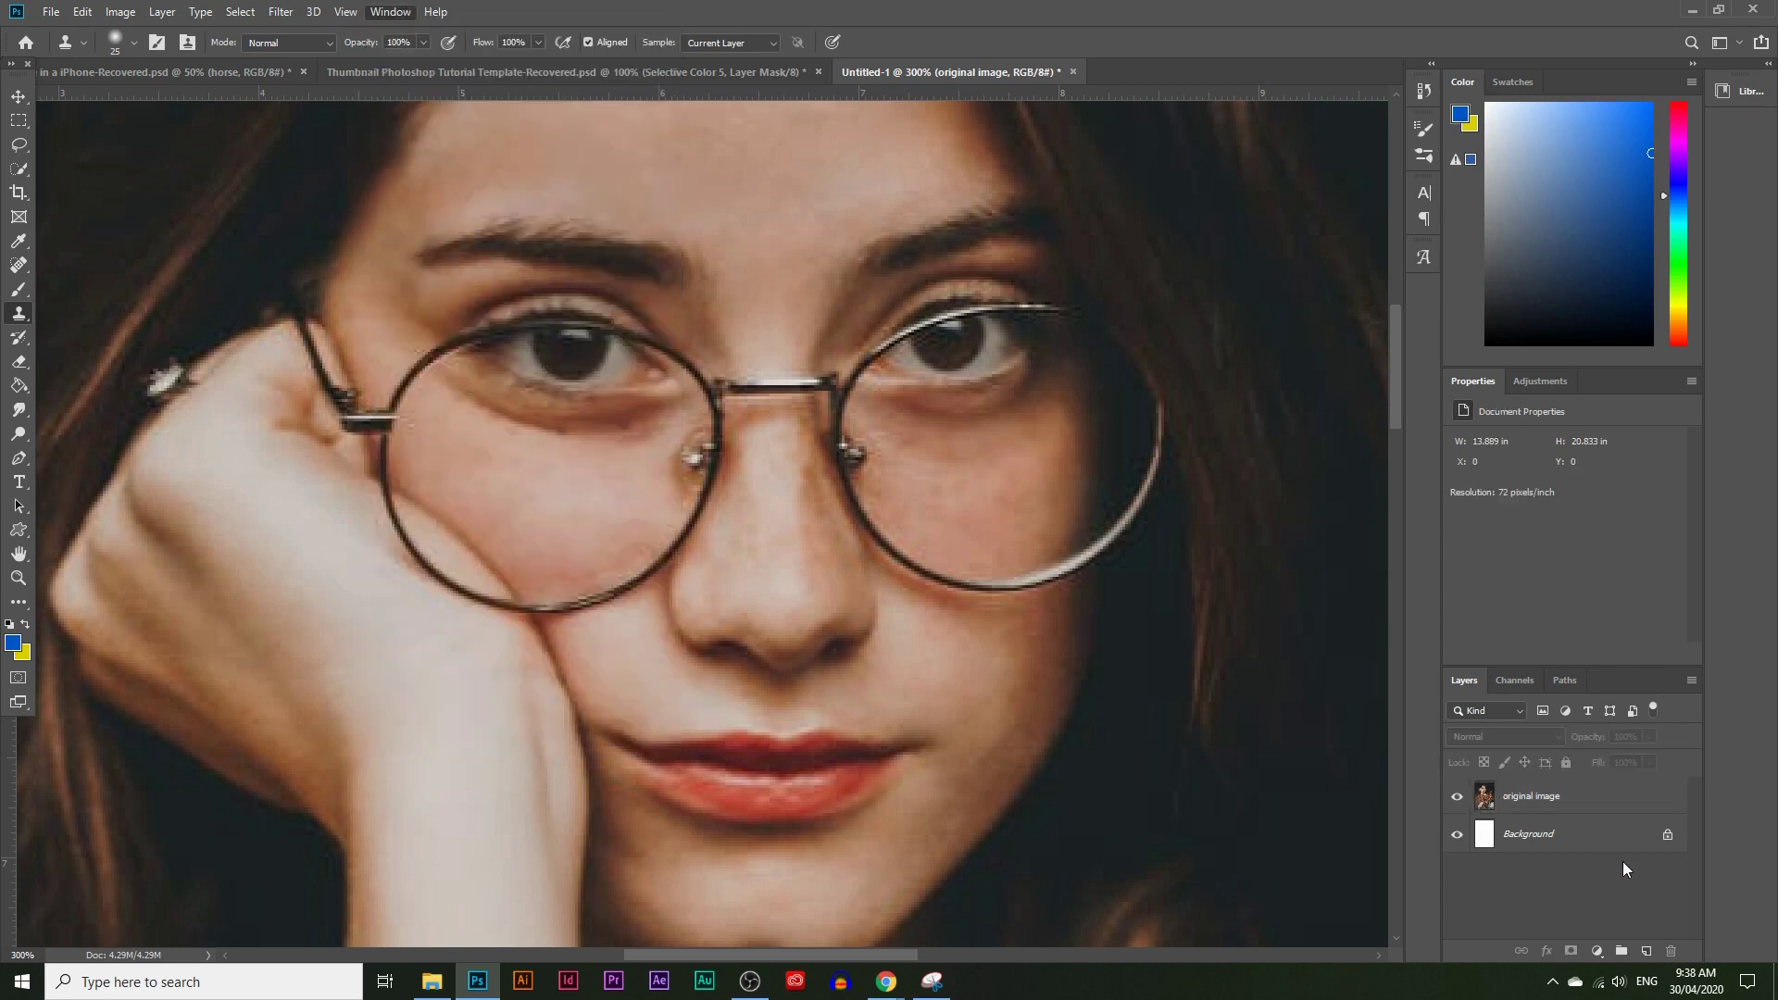
click(1593, 808)
drag(1582, 799, 1647, 950)
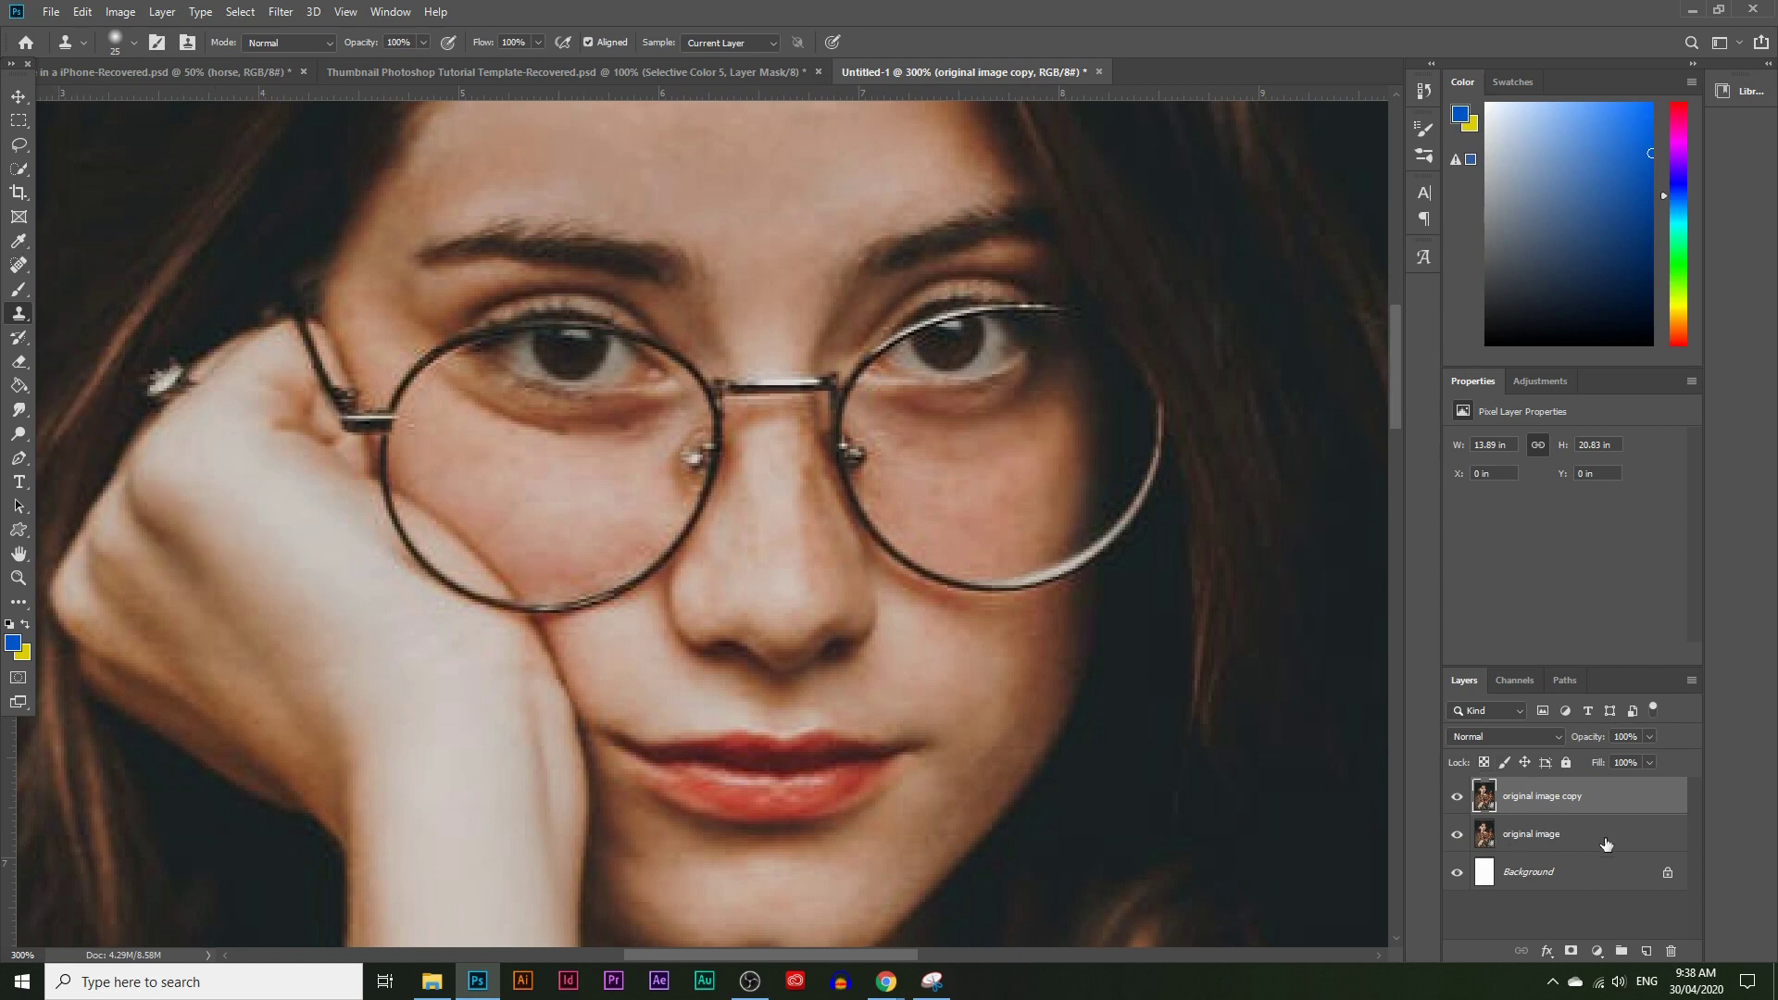
Step: Add an empty layer above the duplicated photo and name it "glasses outline"
click(1645, 951)
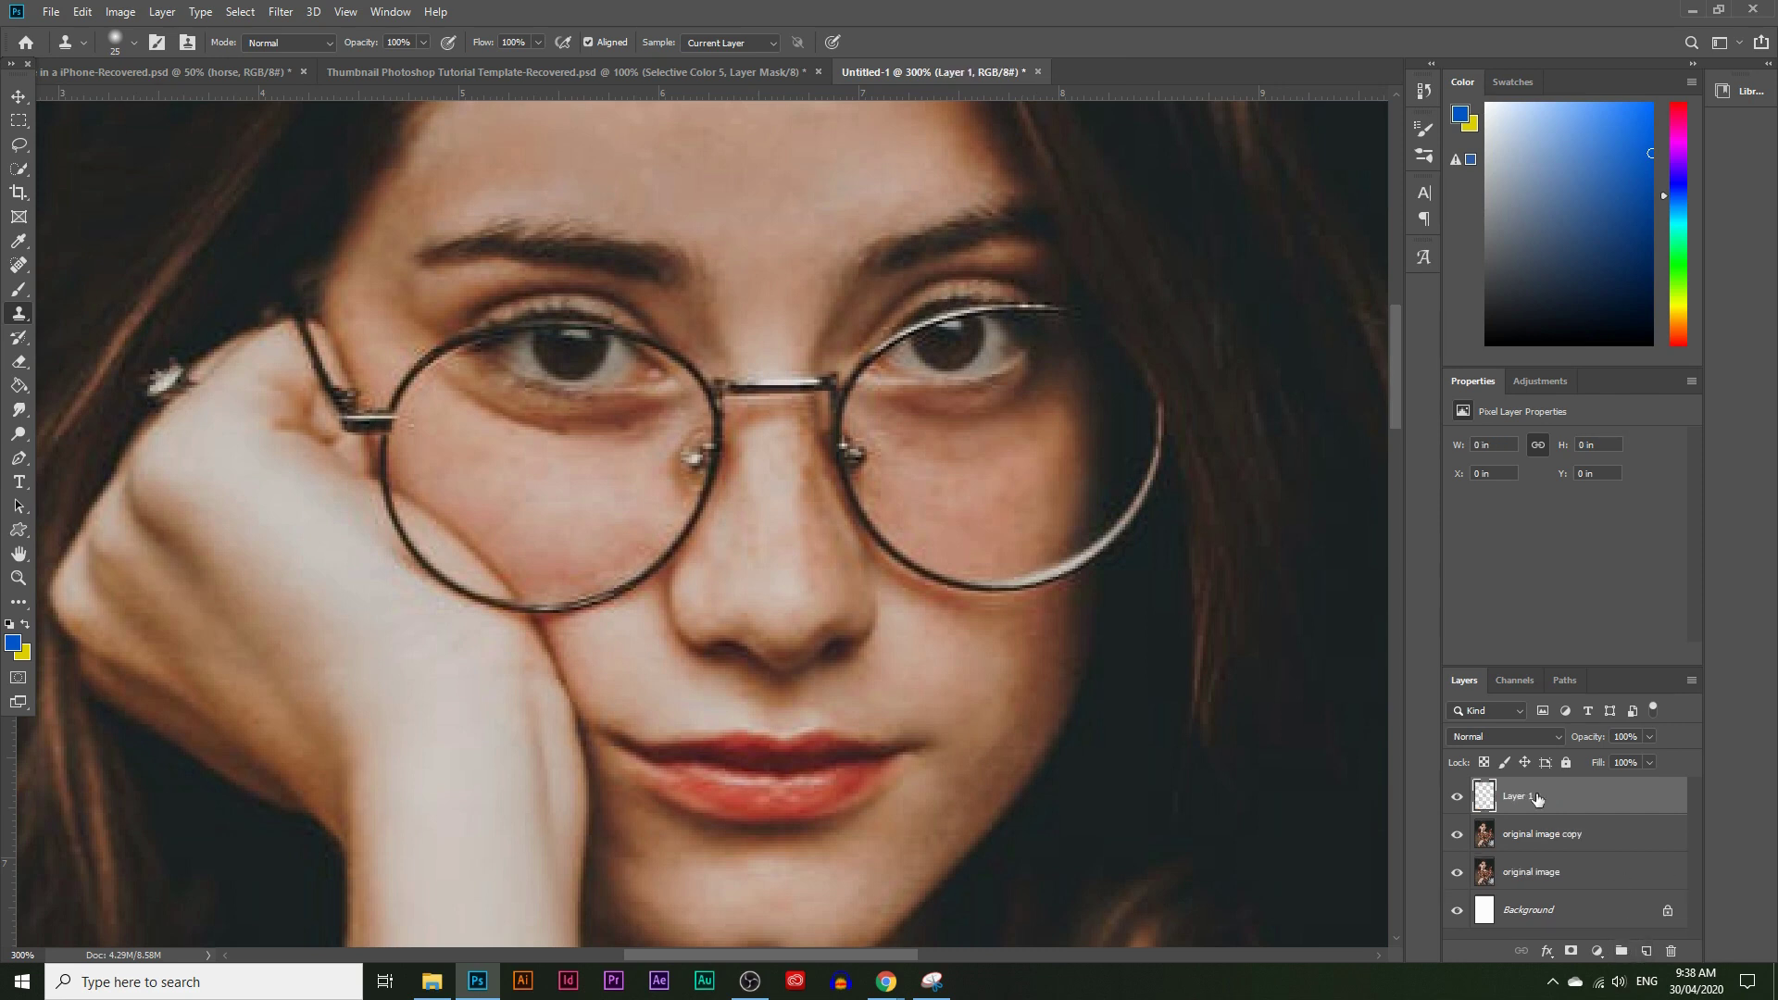
double_click(1517, 798)
text(ola)
key(Return)
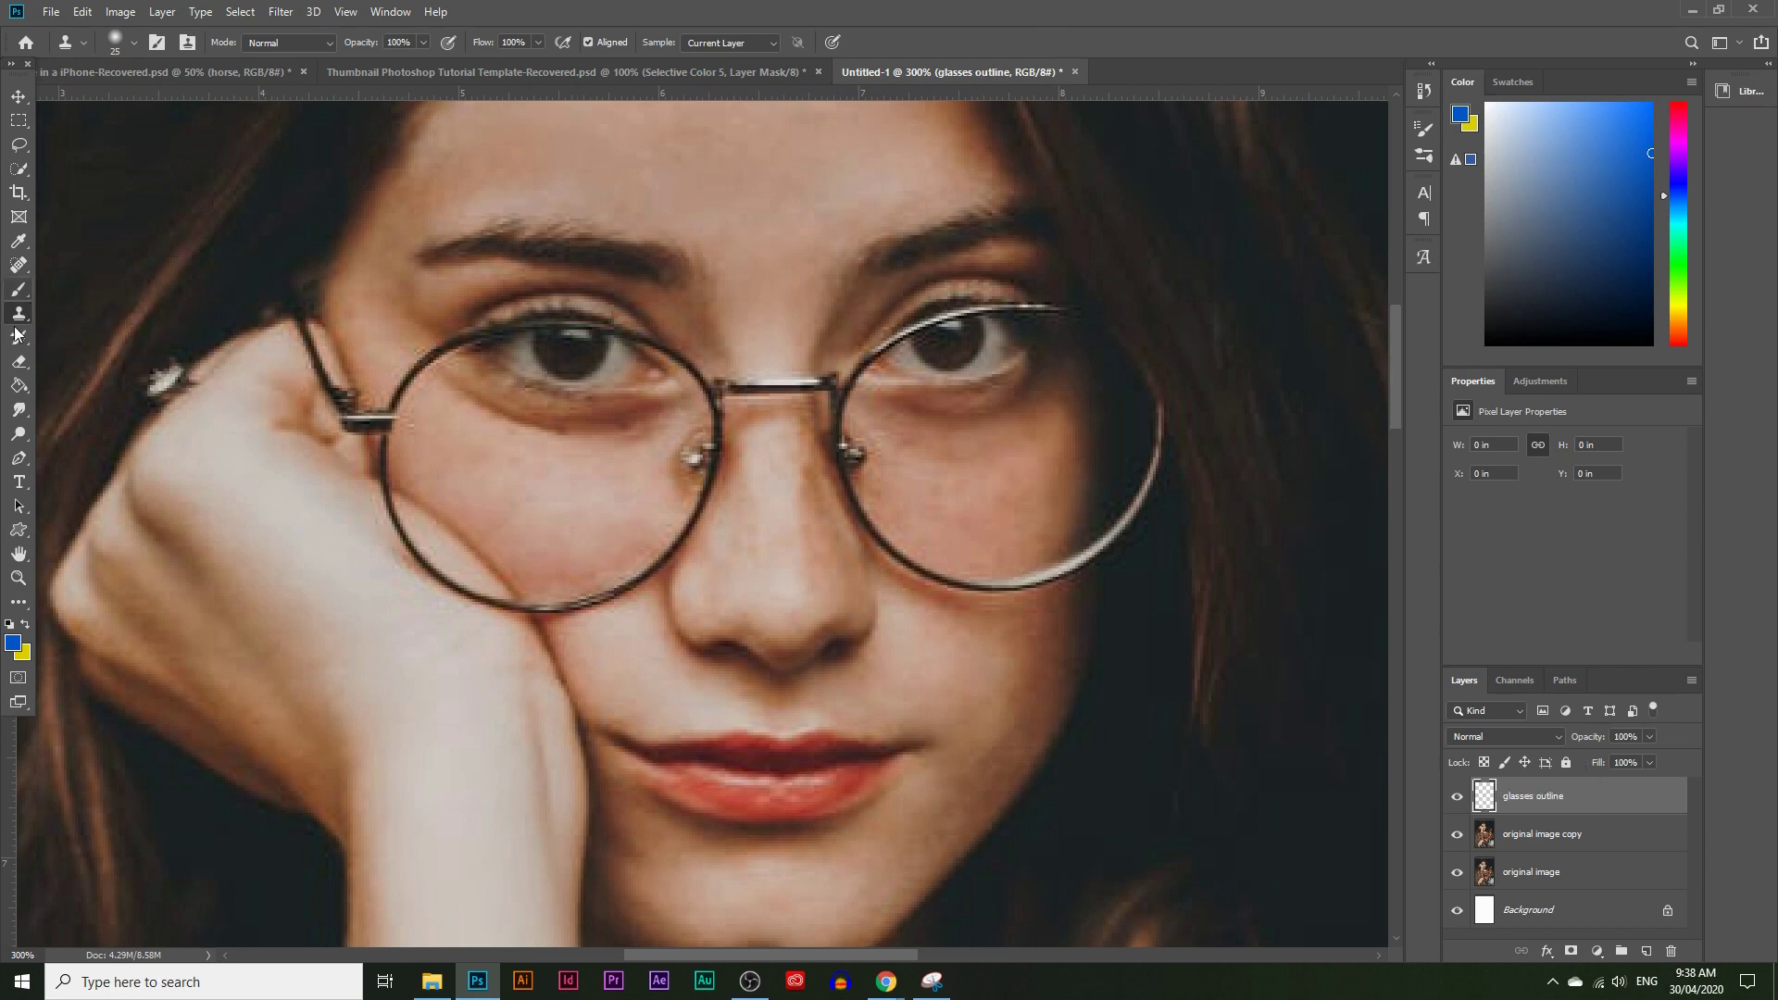
Step: Set the Brush tool to a Soft Round tip of 10 px and the foreground color to black
click(13, 291)
click(134, 42)
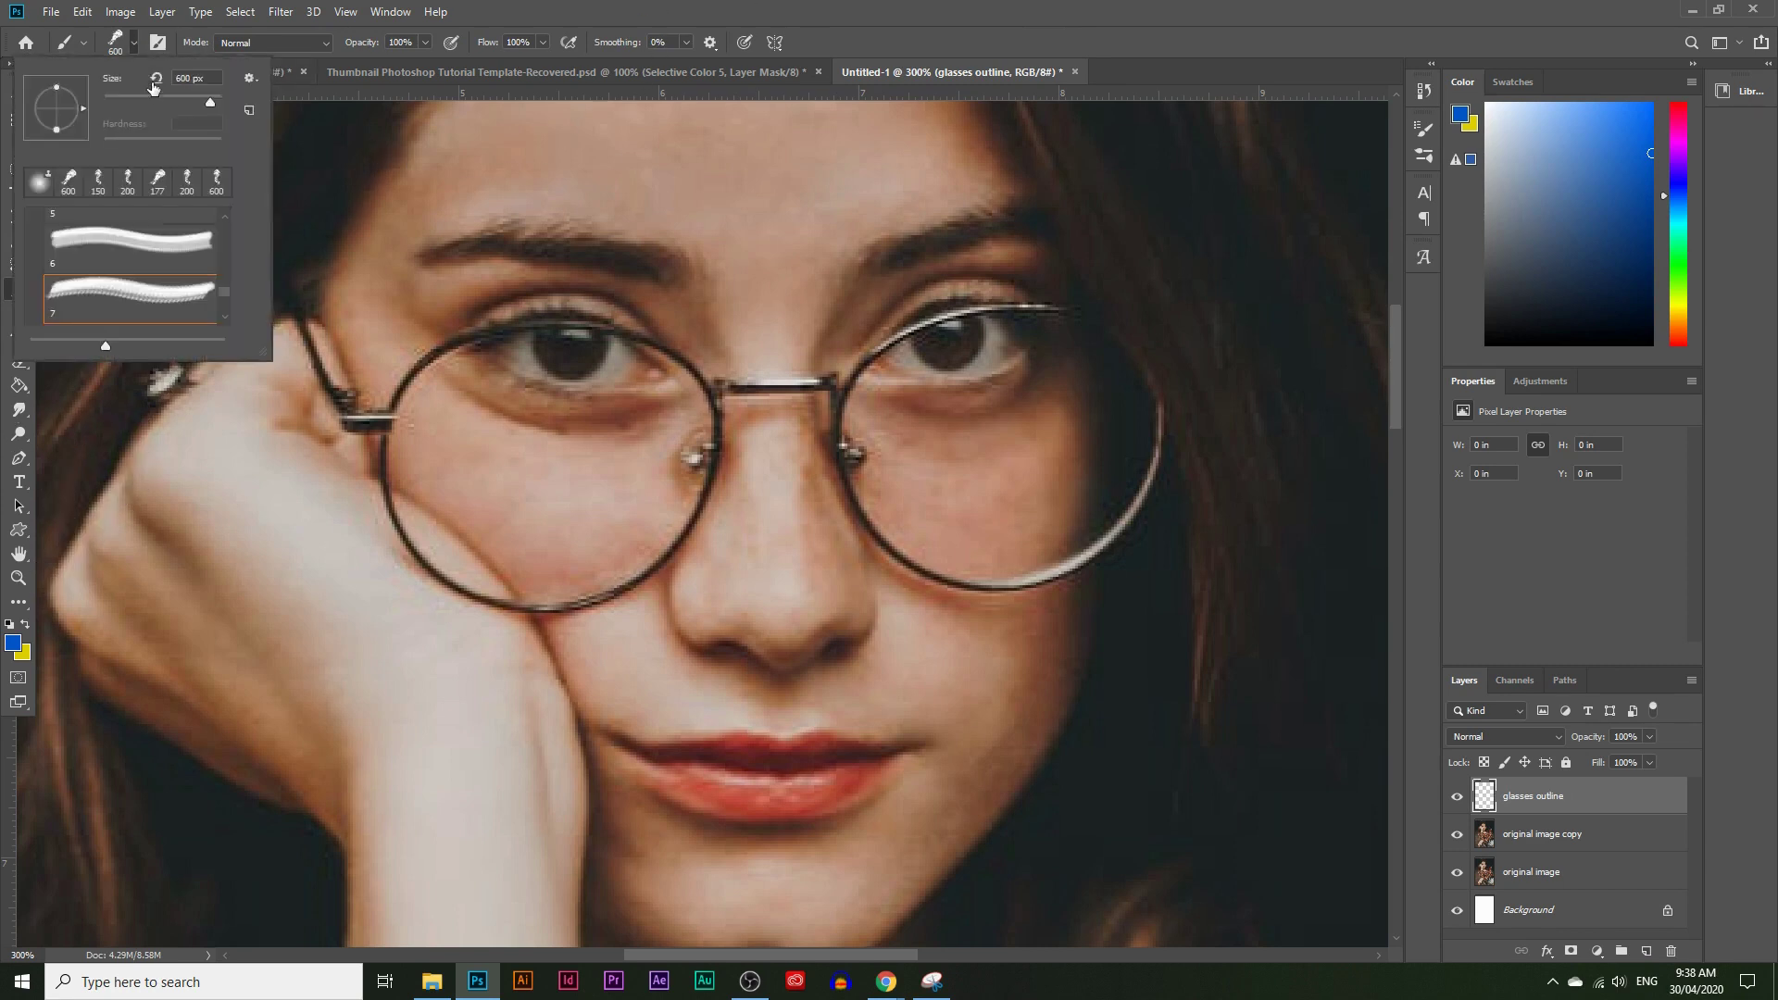
scroll(203, 278, up, 5)
click(134, 251)
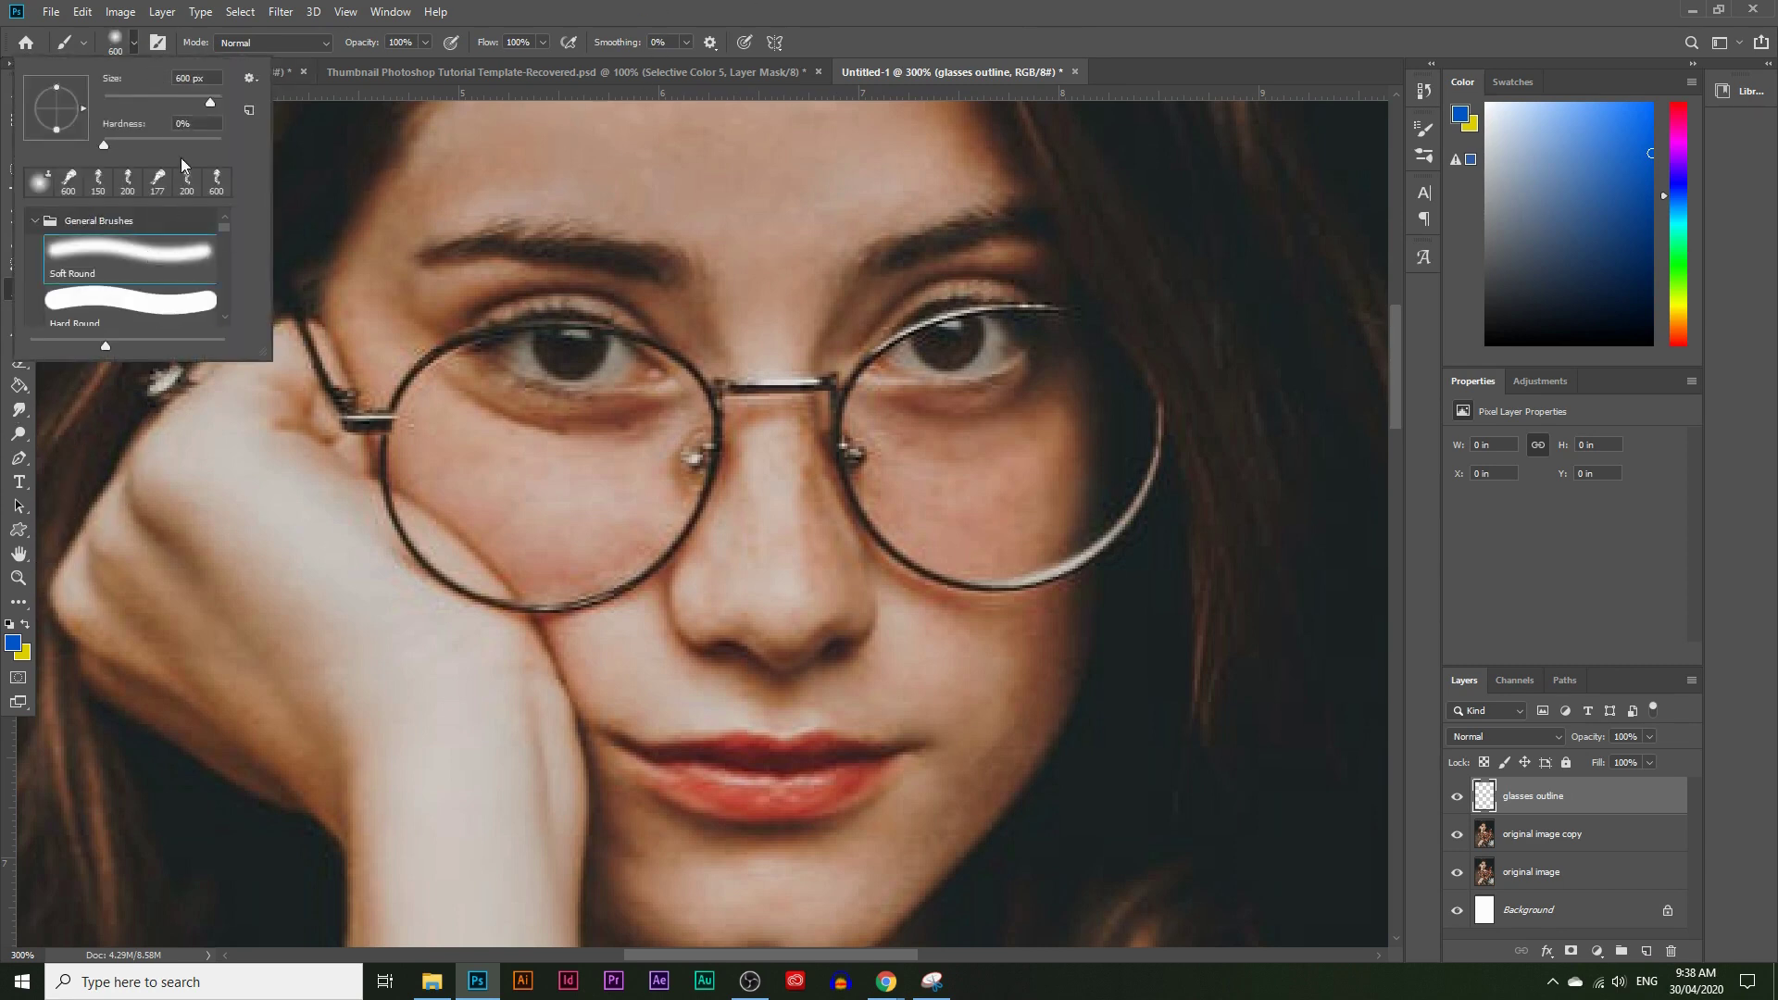
click(126, 103)
drag(115, 104, 110, 103)
key(Return)
click(12, 645)
click(681, 875)
click(983, 639)
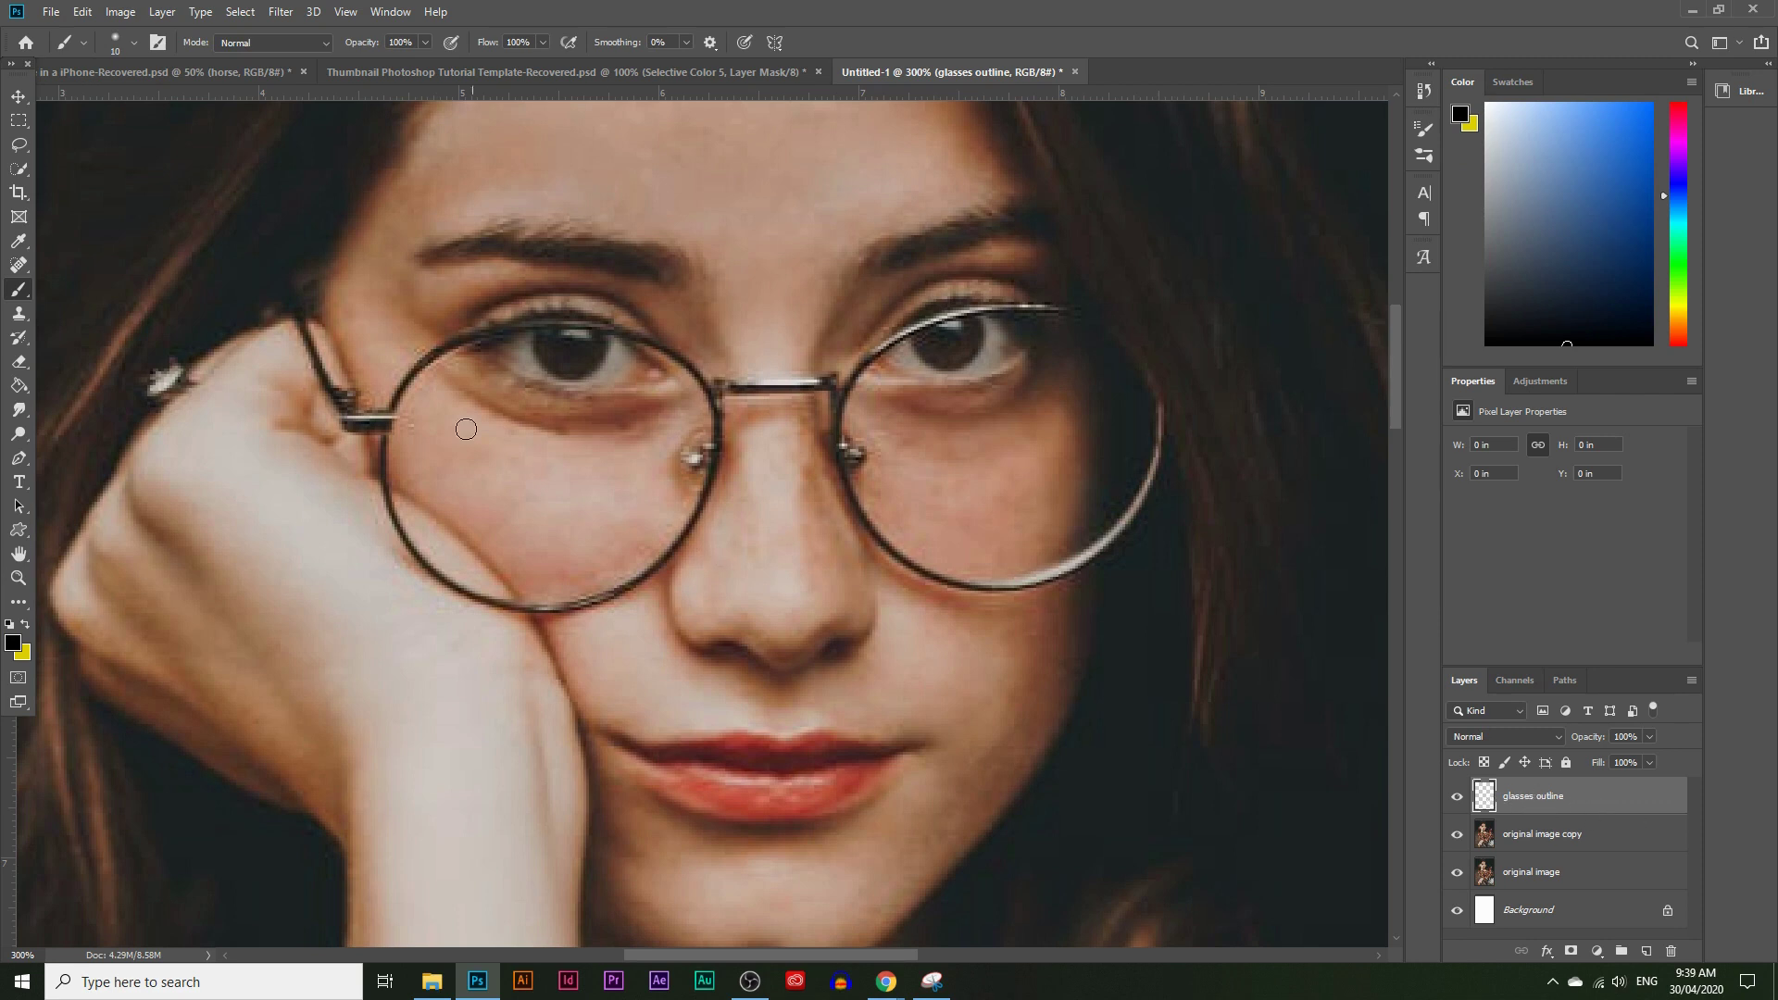
Step: Paint black over the temple arm and the left lens's rim and nose pad, raising the brush hardness partway through
mouse_move(290, 304)
mouse_down()
mouse_move(342, 421)
mouse_move(388, 425)
mouse_move(336, 401)
mouse_move(380, 433)
mouse_move(393, 525)
mouse_move(454, 589)
mouse_up()
click(133, 43)
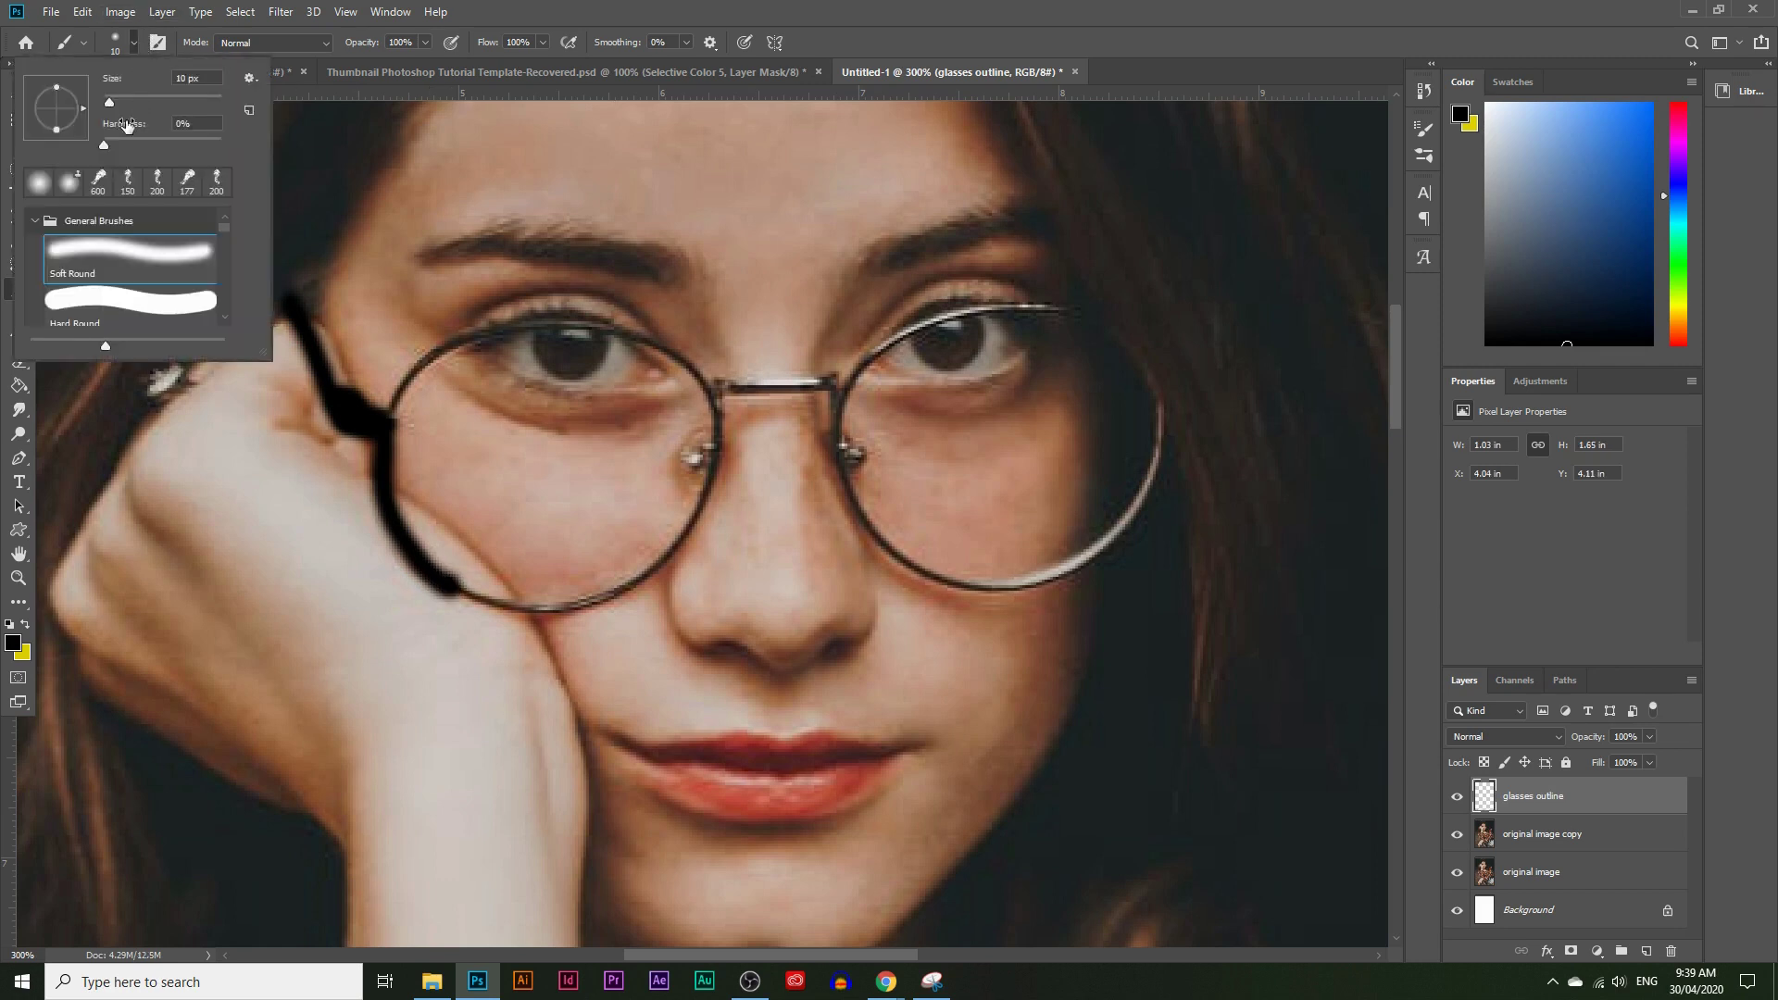
click(108, 146)
drag(110, 147, 180, 149)
key(Return)
mouse_move(442, 581)
mouse_down()
mouse_move(557, 610)
mouse_move(635, 593)
mouse_move(708, 494)
mouse_move(712, 402)
mouse_move(696, 485)
mouse_move(698, 432)
mouse_move(684, 465)
mouse_move(693, 493)
mouse_move(710, 394)
mouse_move(656, 345)
mouse_move(485, 333)
mouse_move(416, 374)
mouse_move(381, 446)
mouse_up()
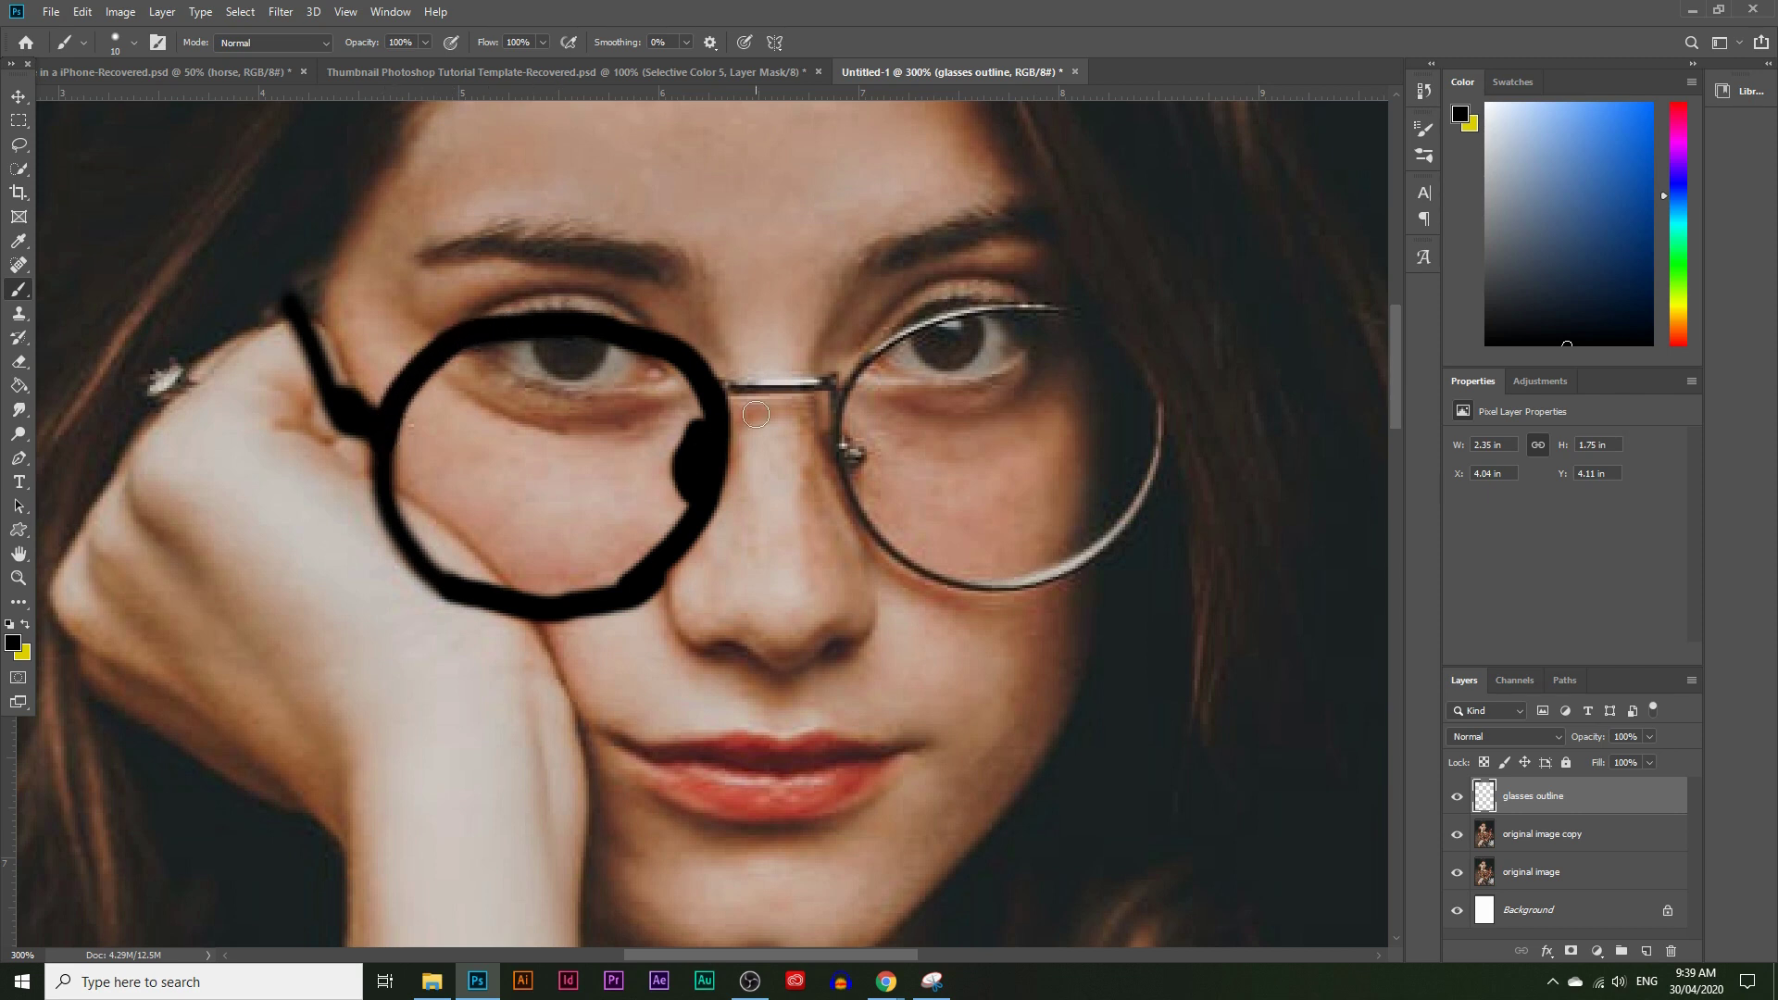
Step: Paint black over the bridge and the right lens's rim and nose pad to complete the glasses outline
mouse_move(721, 387)
mouse_down()
mouse_move(814, 383)
mouse_move(841, 389)
mouse_move(836, 412)
mouse_move(869, 360)
mouse_up()
drag(907, 332, 1072, 310)
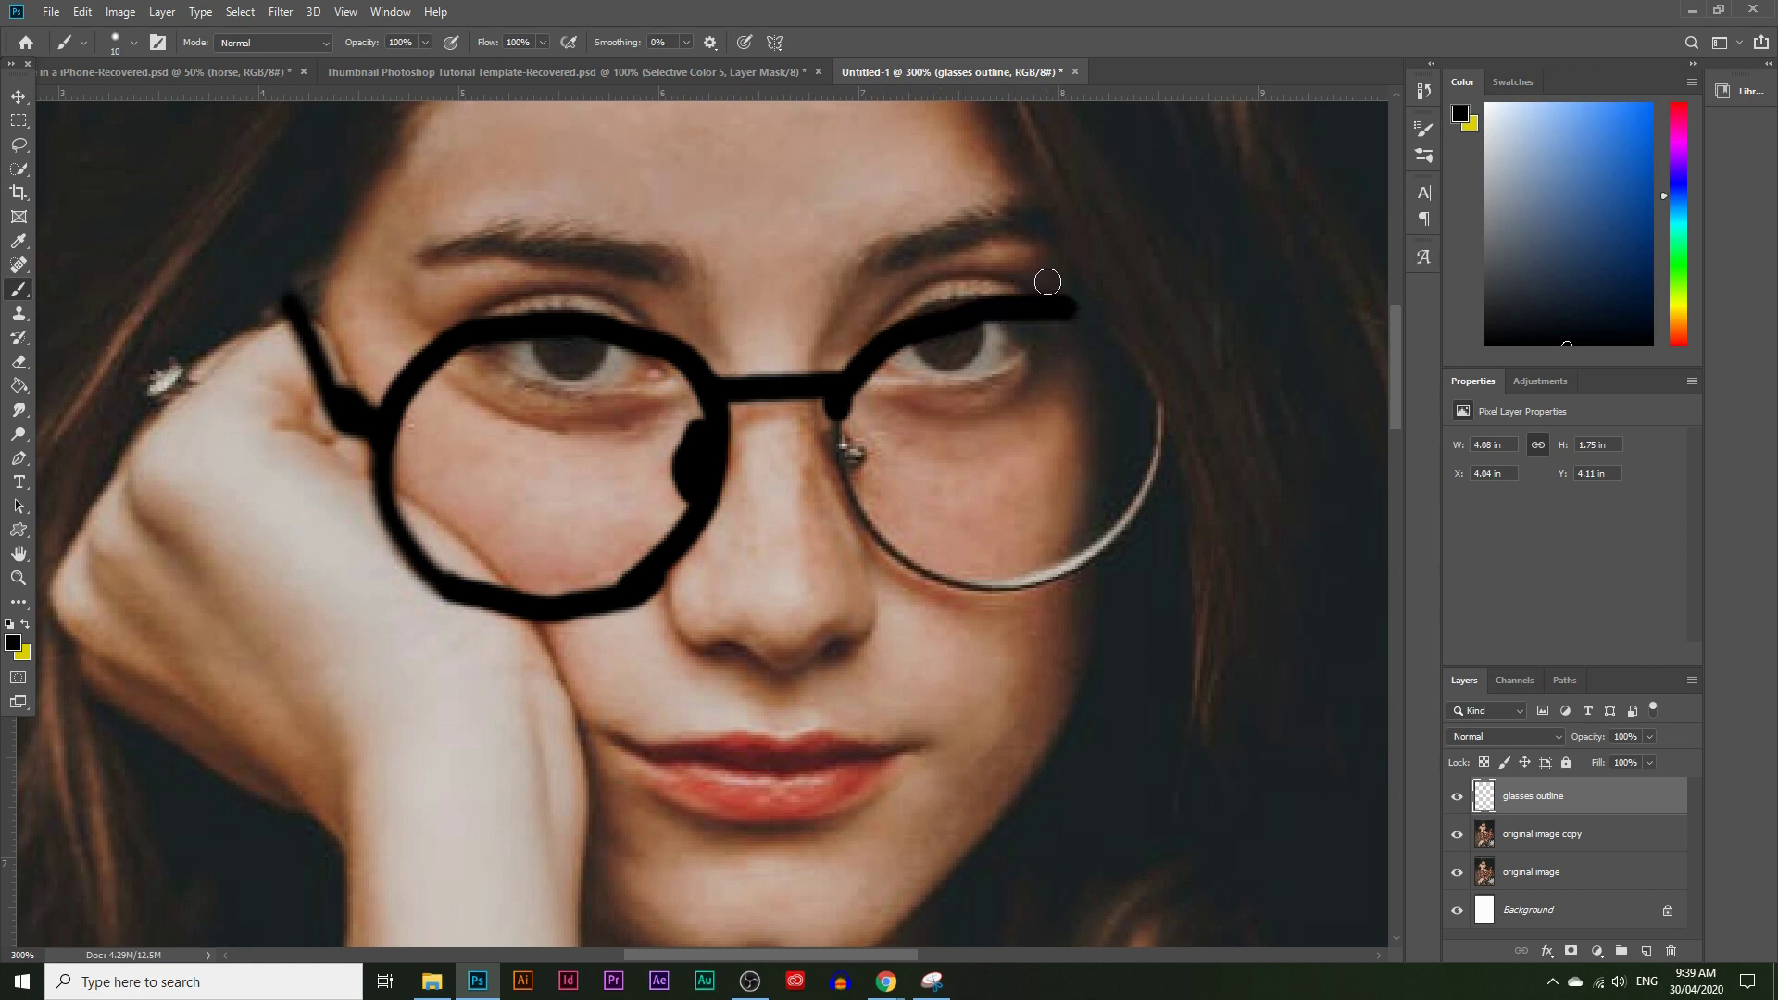
click(1075, 309)
mouse_move(839, 408)
mouse_down()
mouse_move(882, 544)
mouse_move(960, 587)
mouse_move(1086, 559)
mouse_move(1150, 486)
mouse_move(1158, 400)
mouse_up()
mouse_move(897, 566)
mouse_down()
mouse_move(977, 605)
mouse_move(880, 526)
mouse_move(854, 446)
mouse_move(878, 490)
mouse_move(869, 526)
mouse_move(925, 599)
mouse_up()
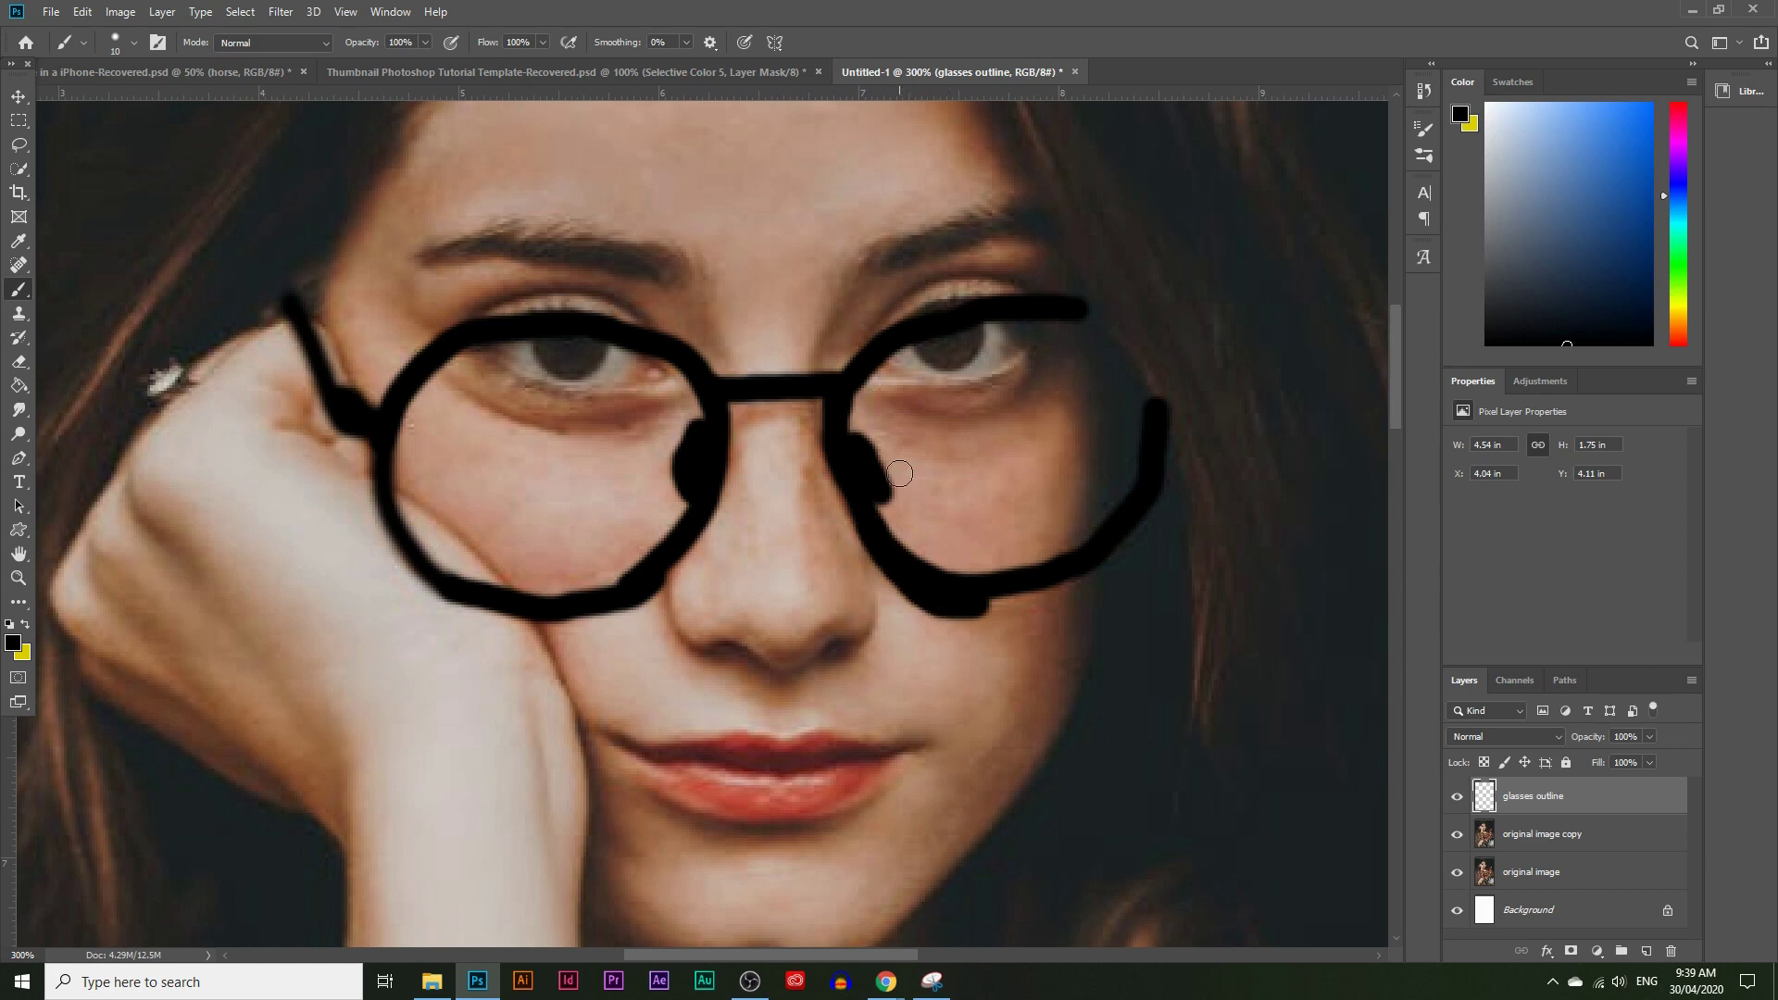
Step: Lower the glasses outline layer's opacity to 70% and then 32%, toggling its visibility to check the coverage of the frame
click(1650, 736)
drag(1630, 758, 1624, 753)
click(1455, 794)
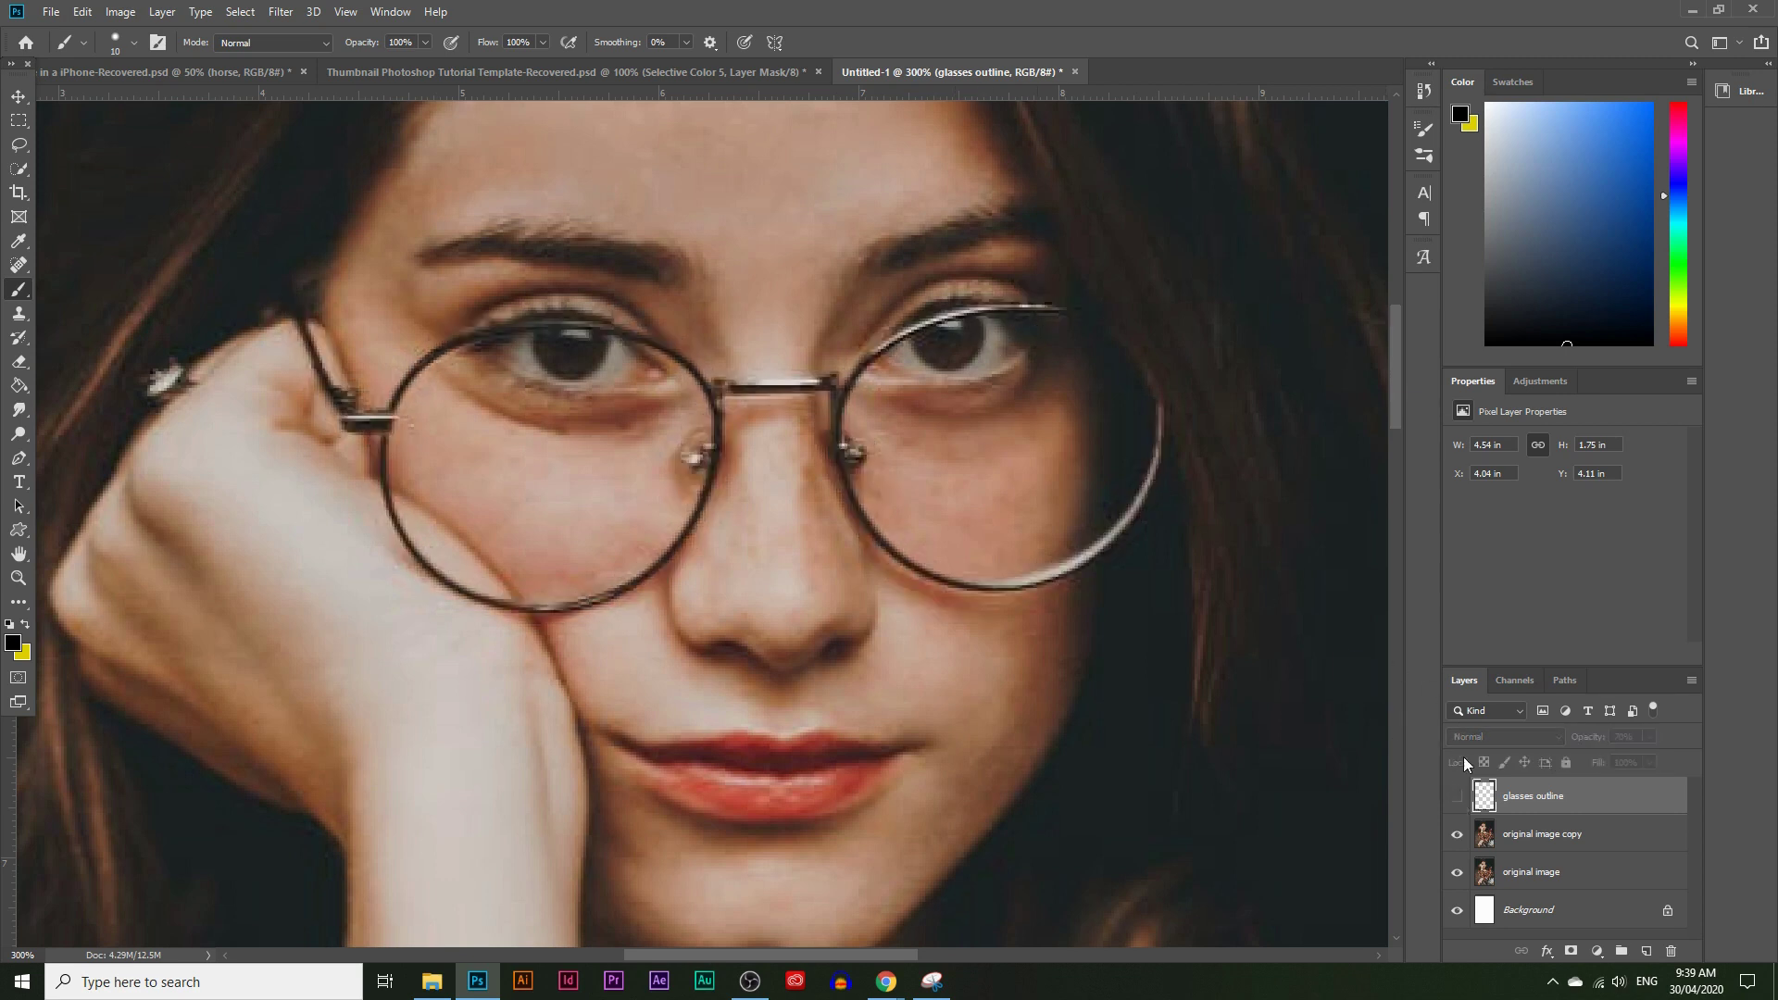
click(1455, 796)
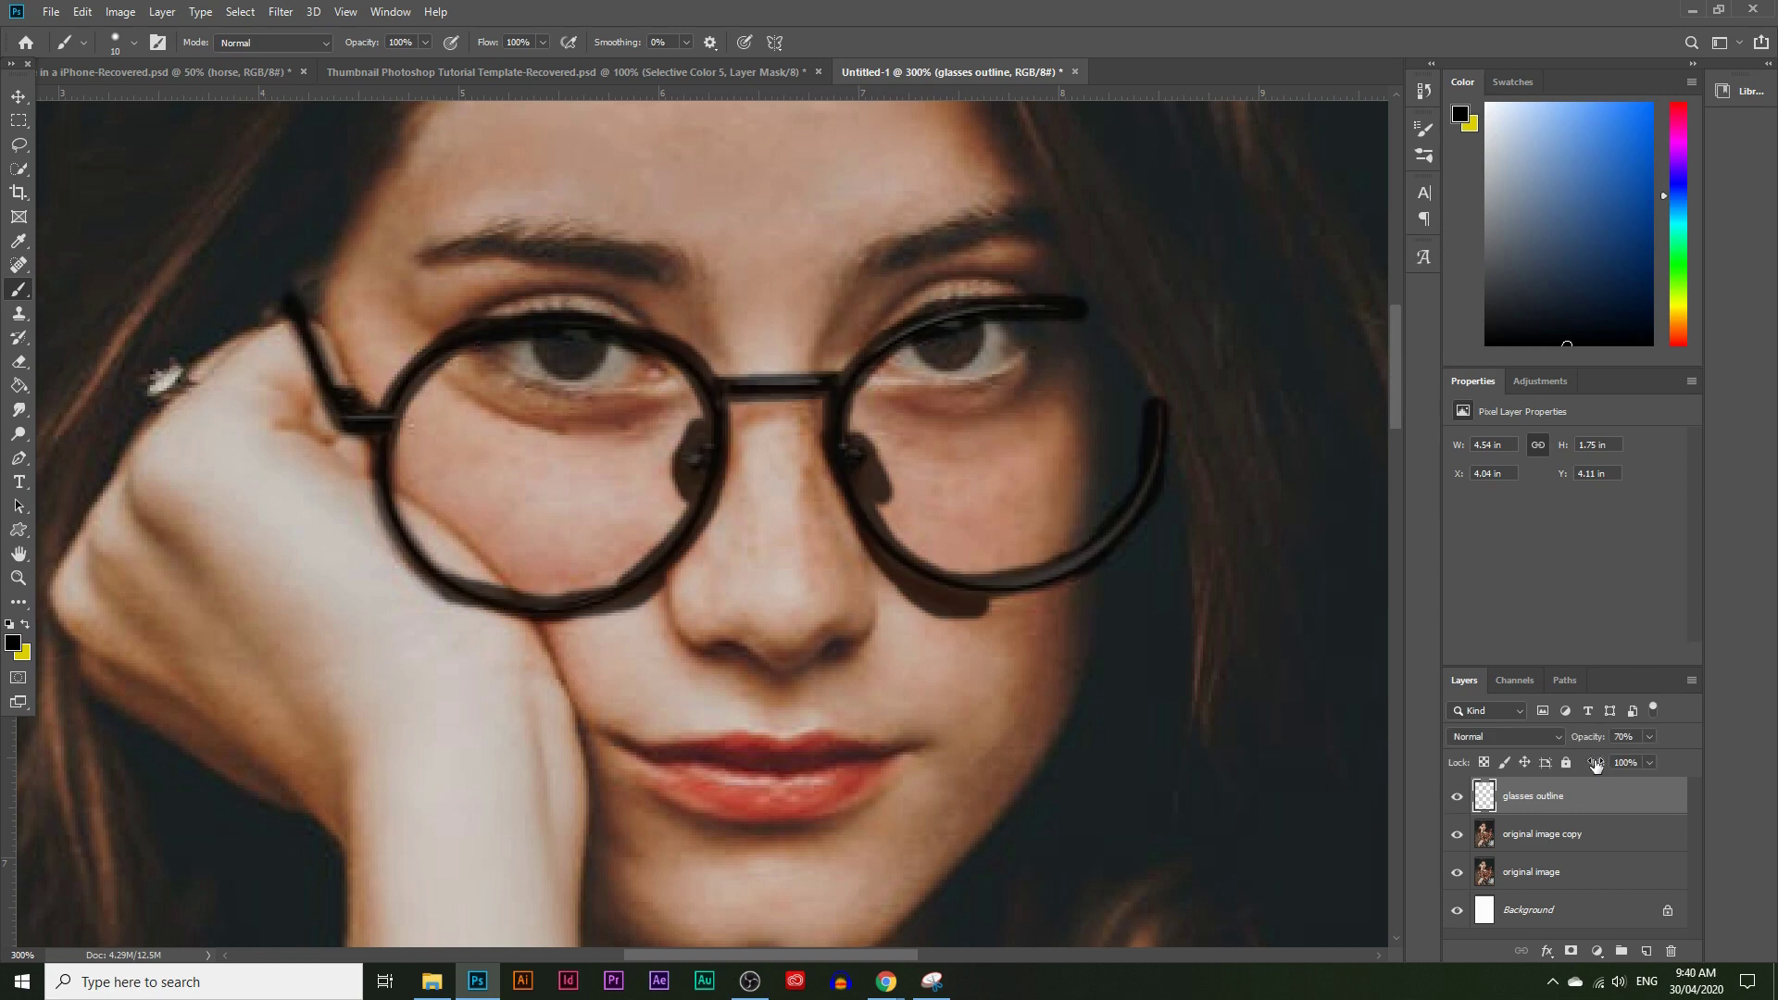
drag(1622, 759, 1618, 759)
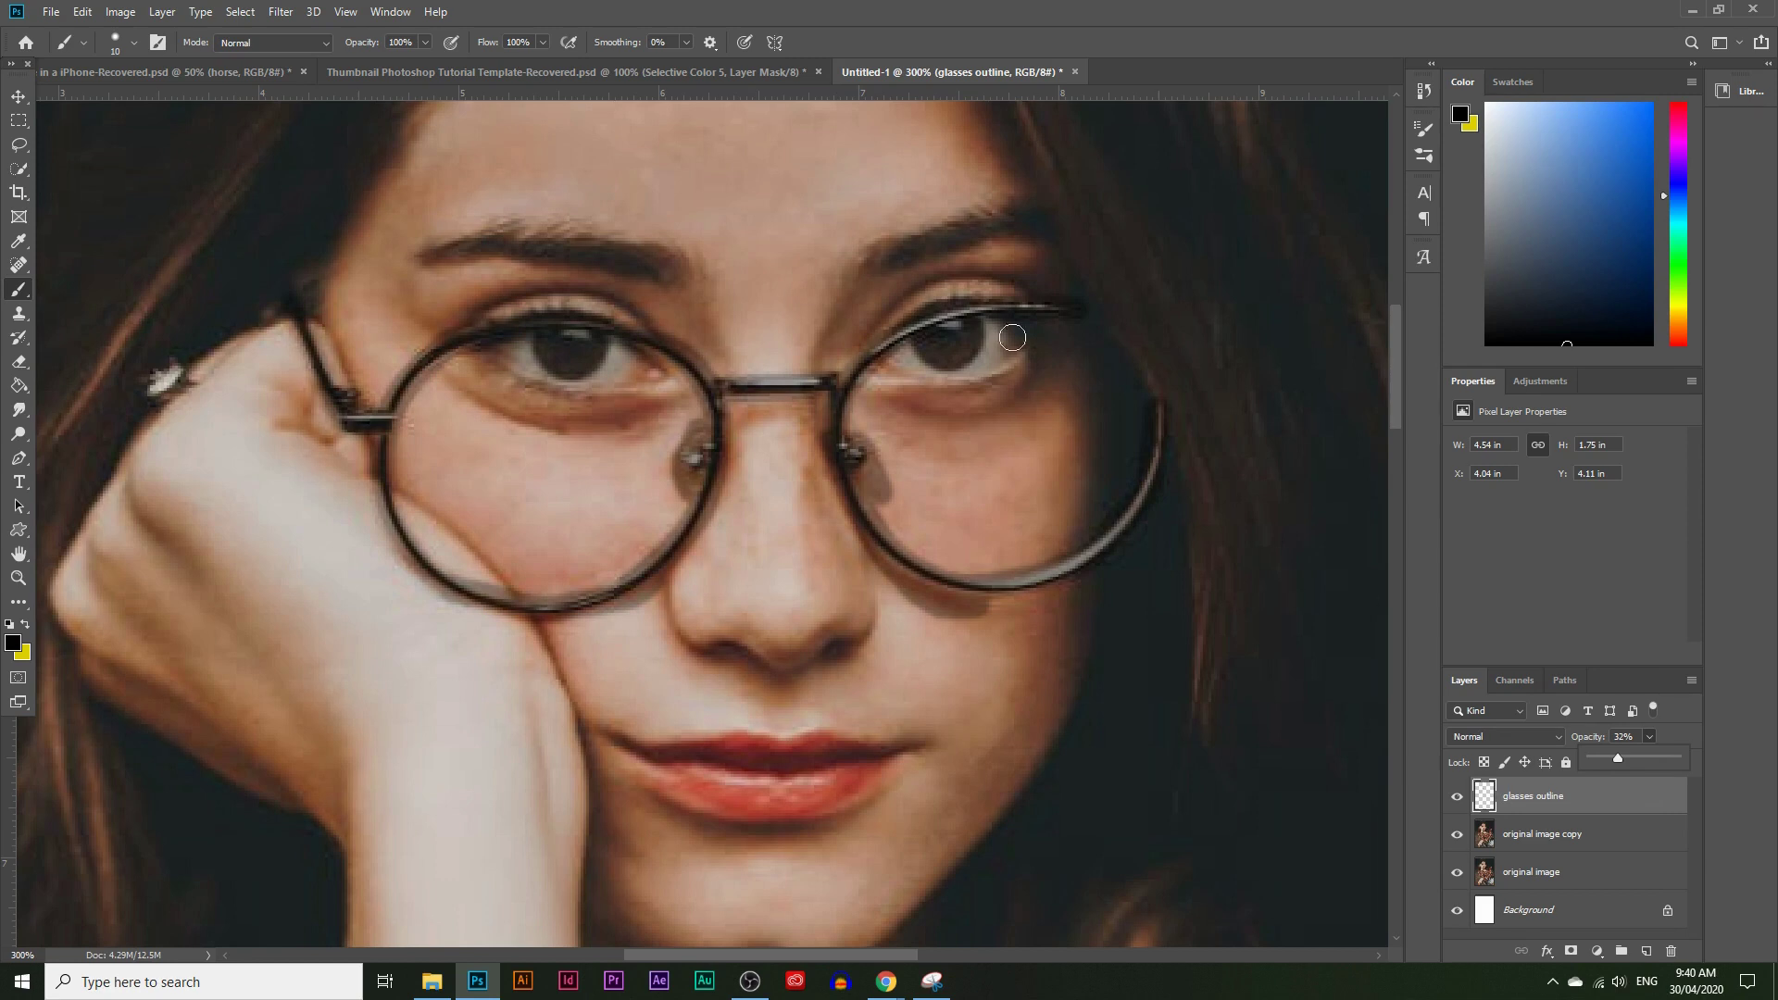
Step: Set the Eraser to a 40 px brush for cleaning up the painted outline around the lenses
click(18, 578)
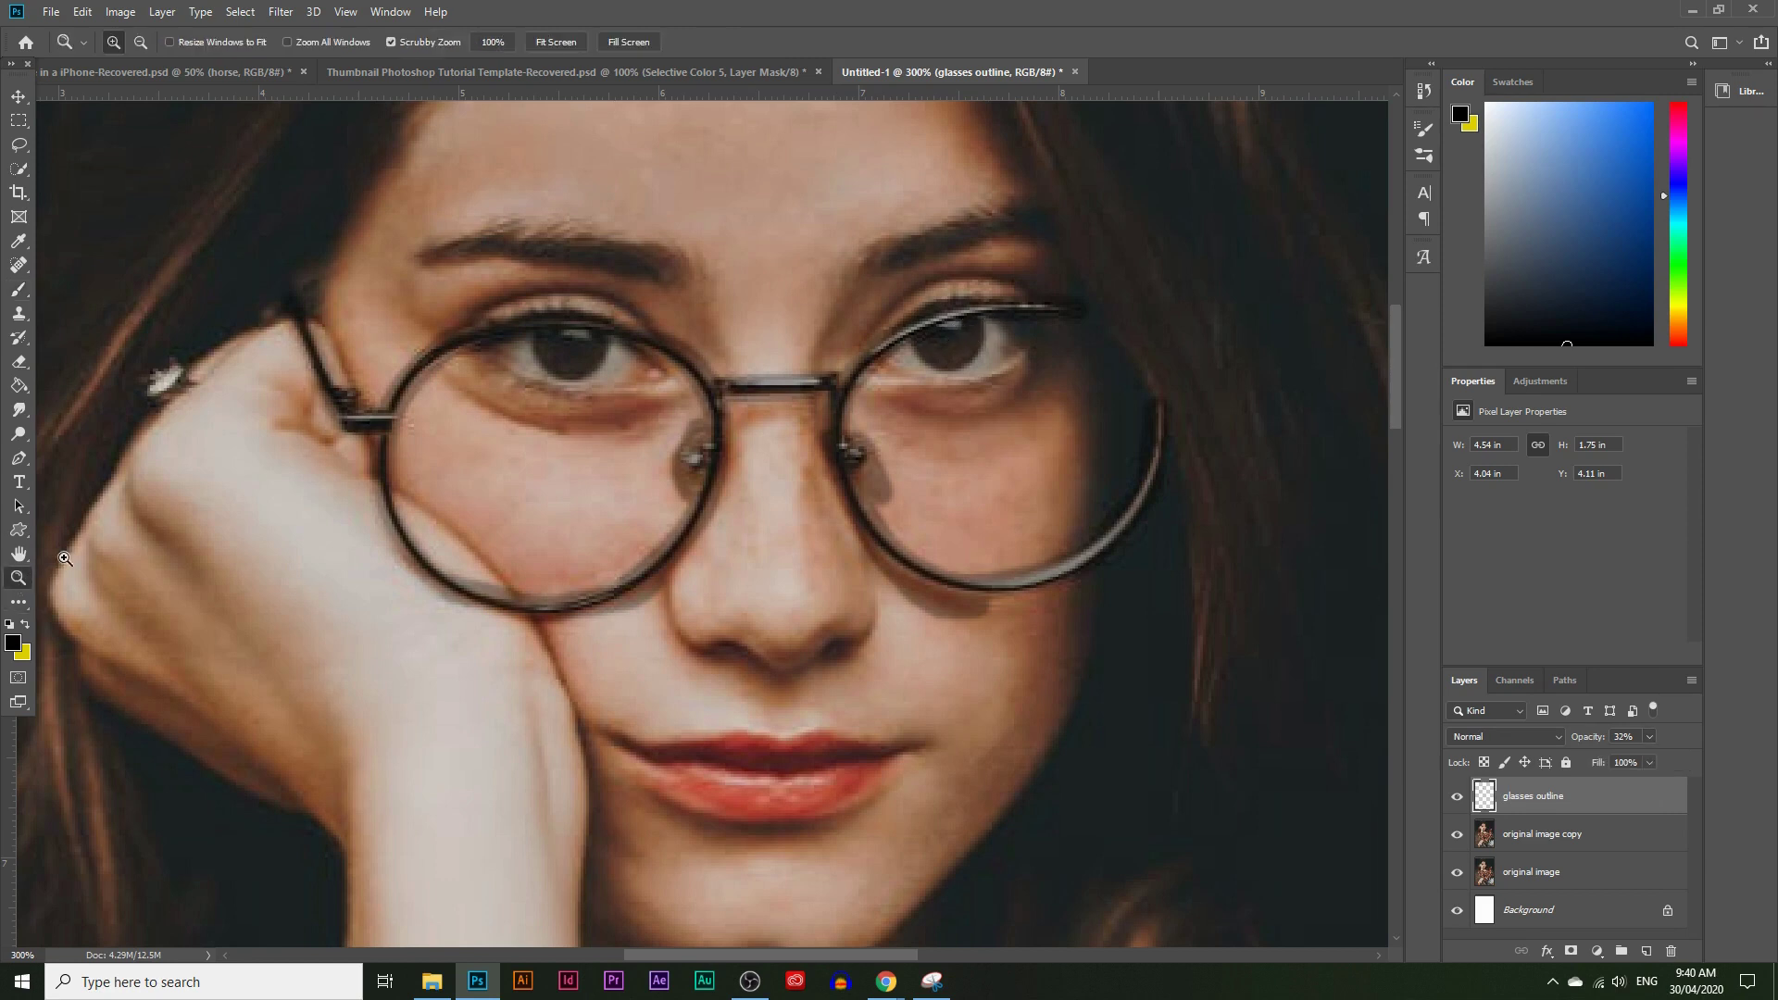
click(953, 339)
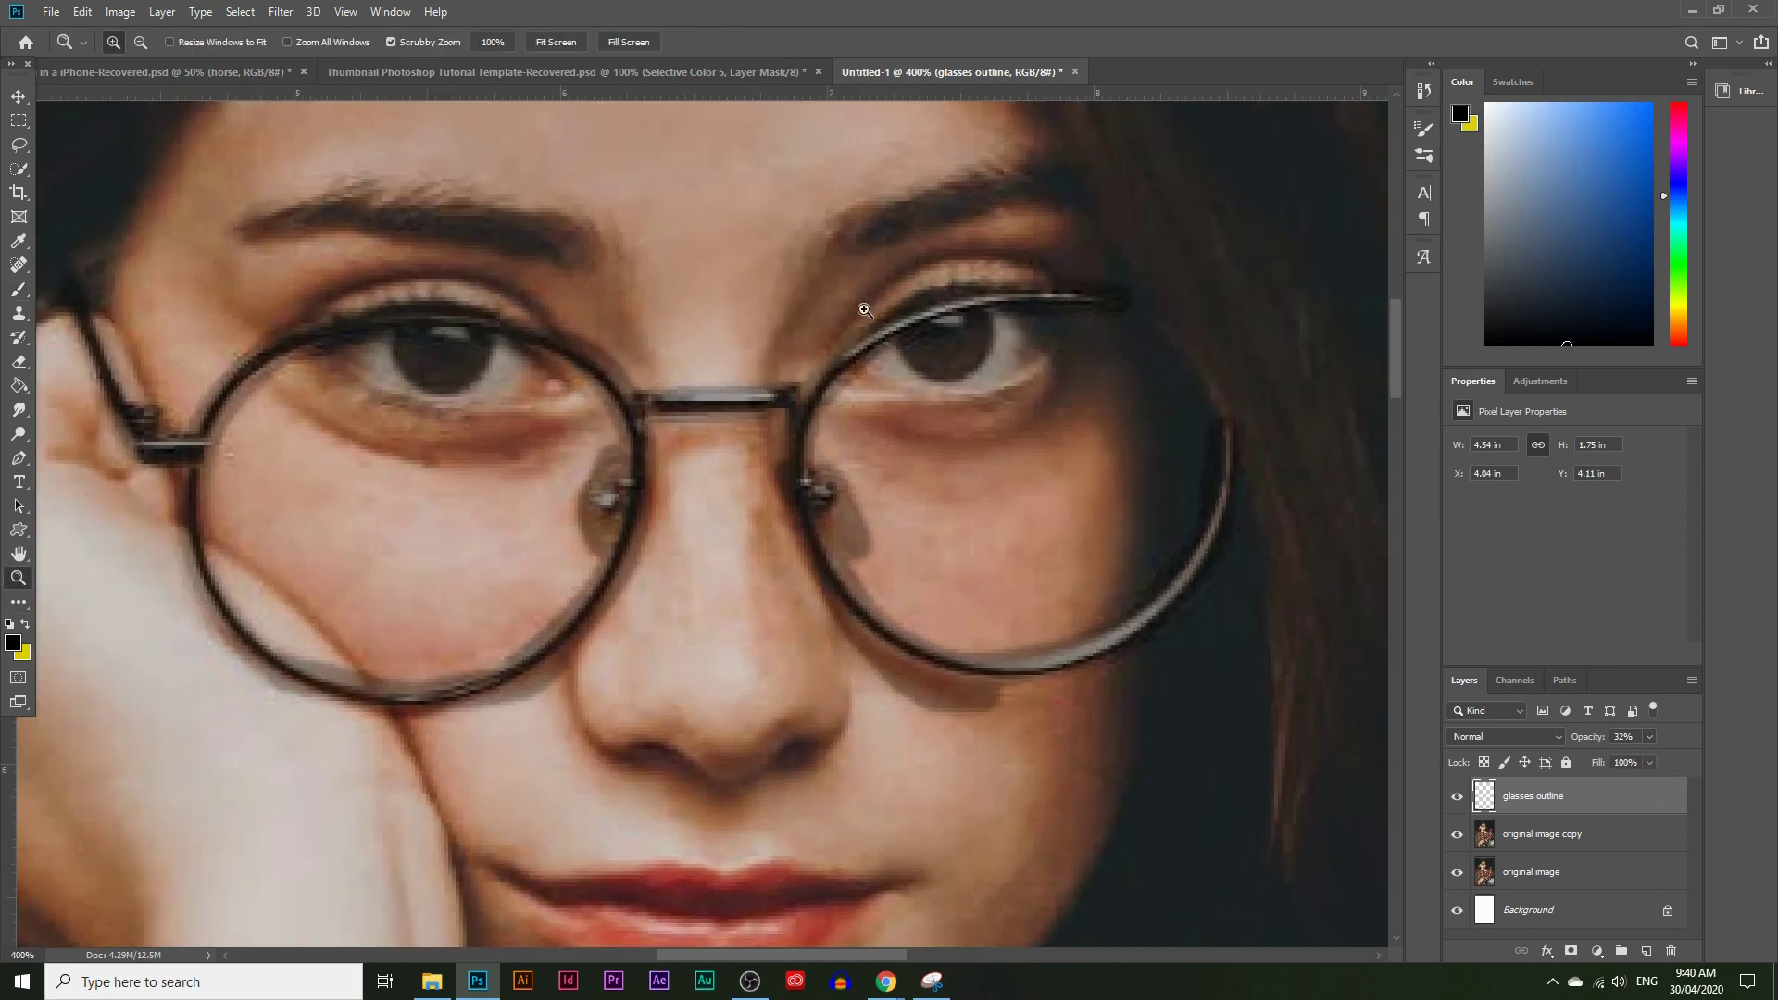
click(19, 361)
click(131, 43)
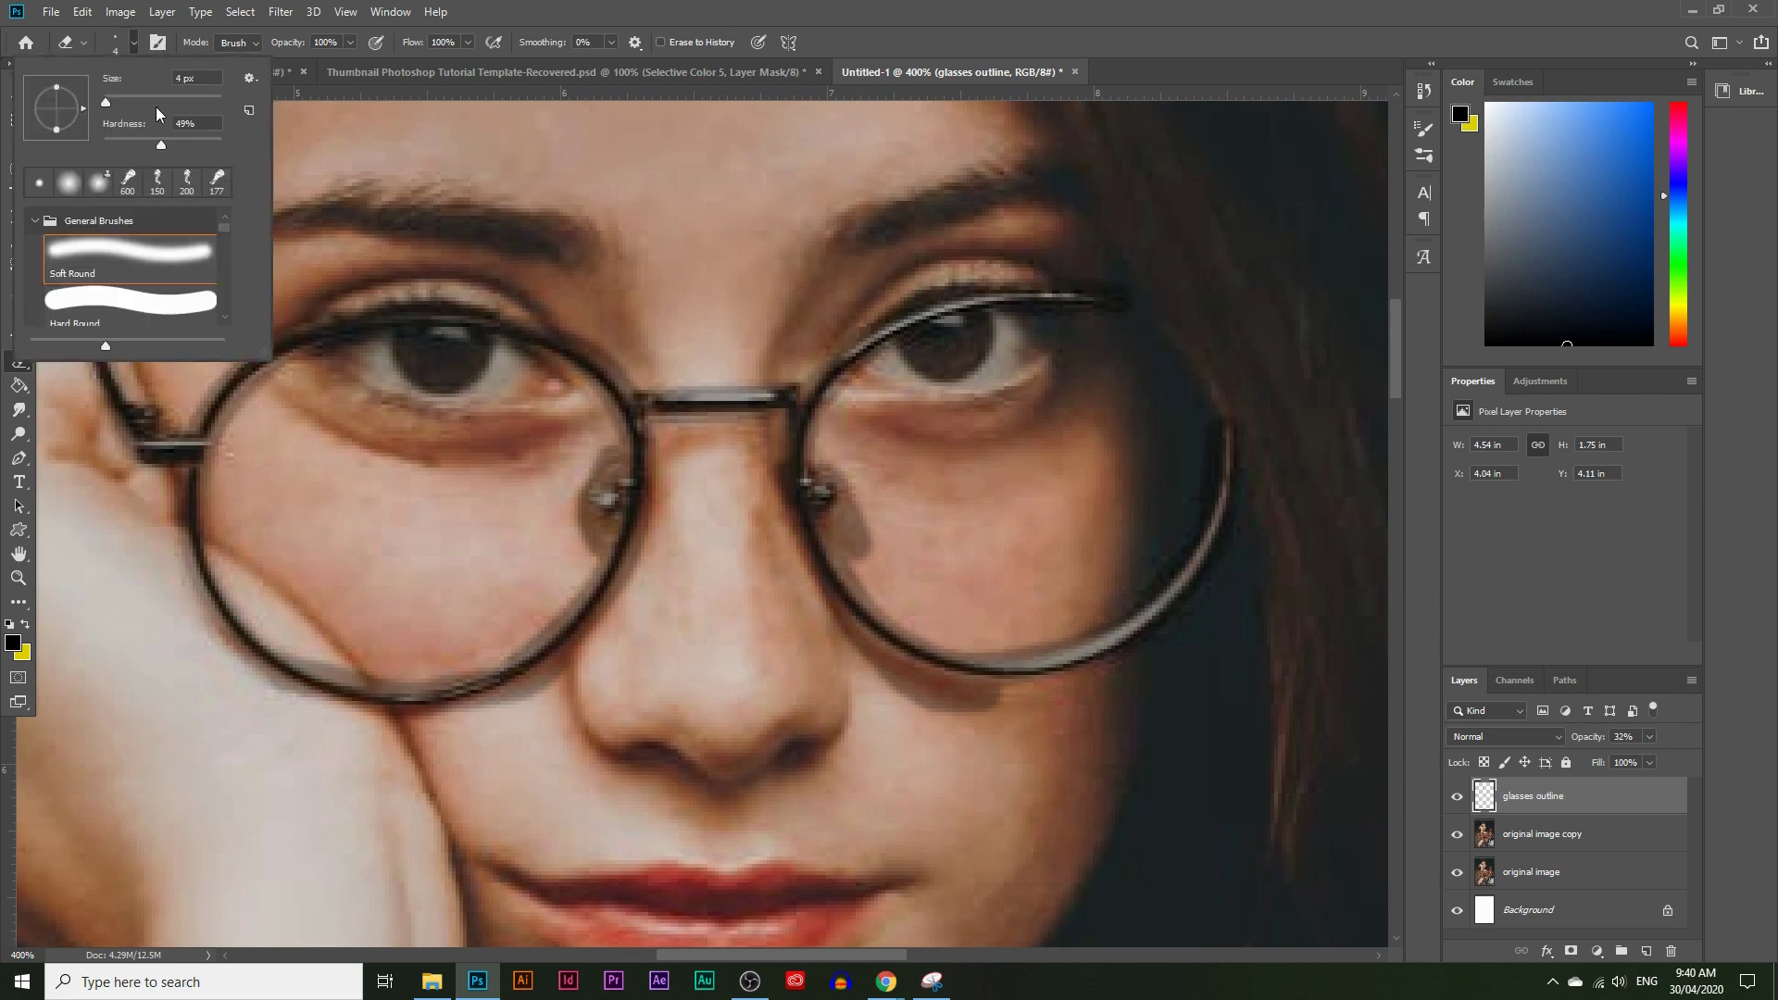
drag(117, 103, 126, 109)
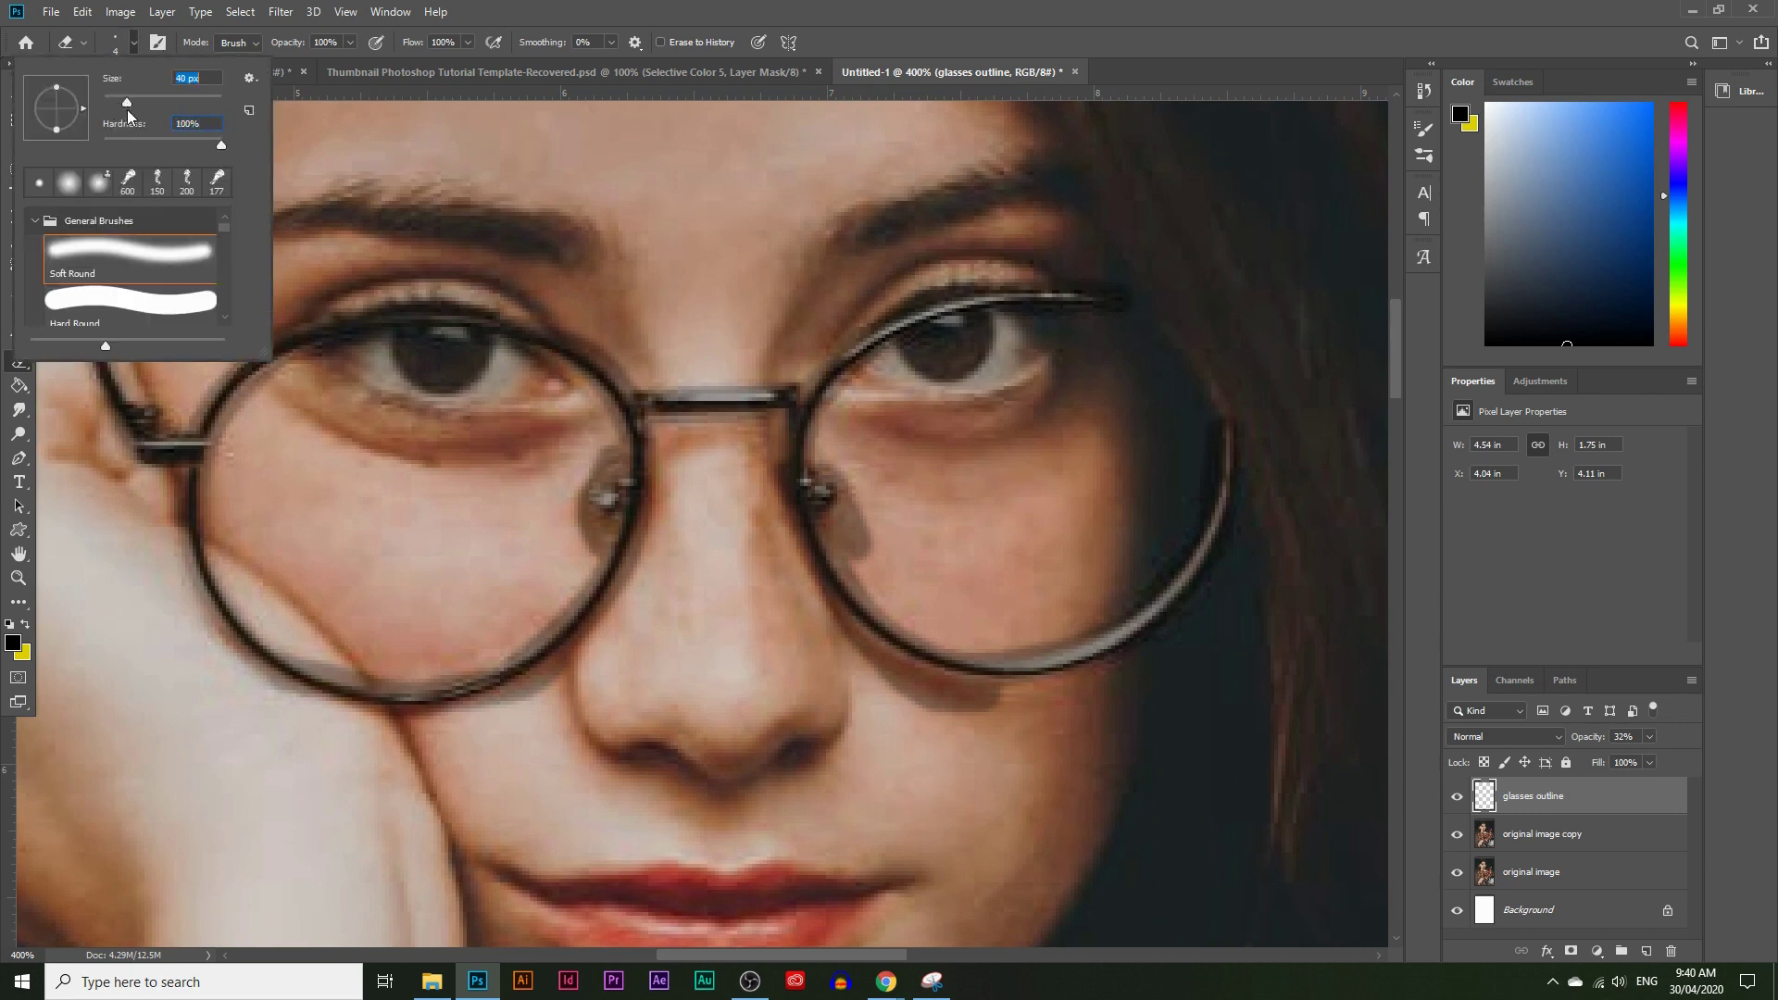
click(455, 421)
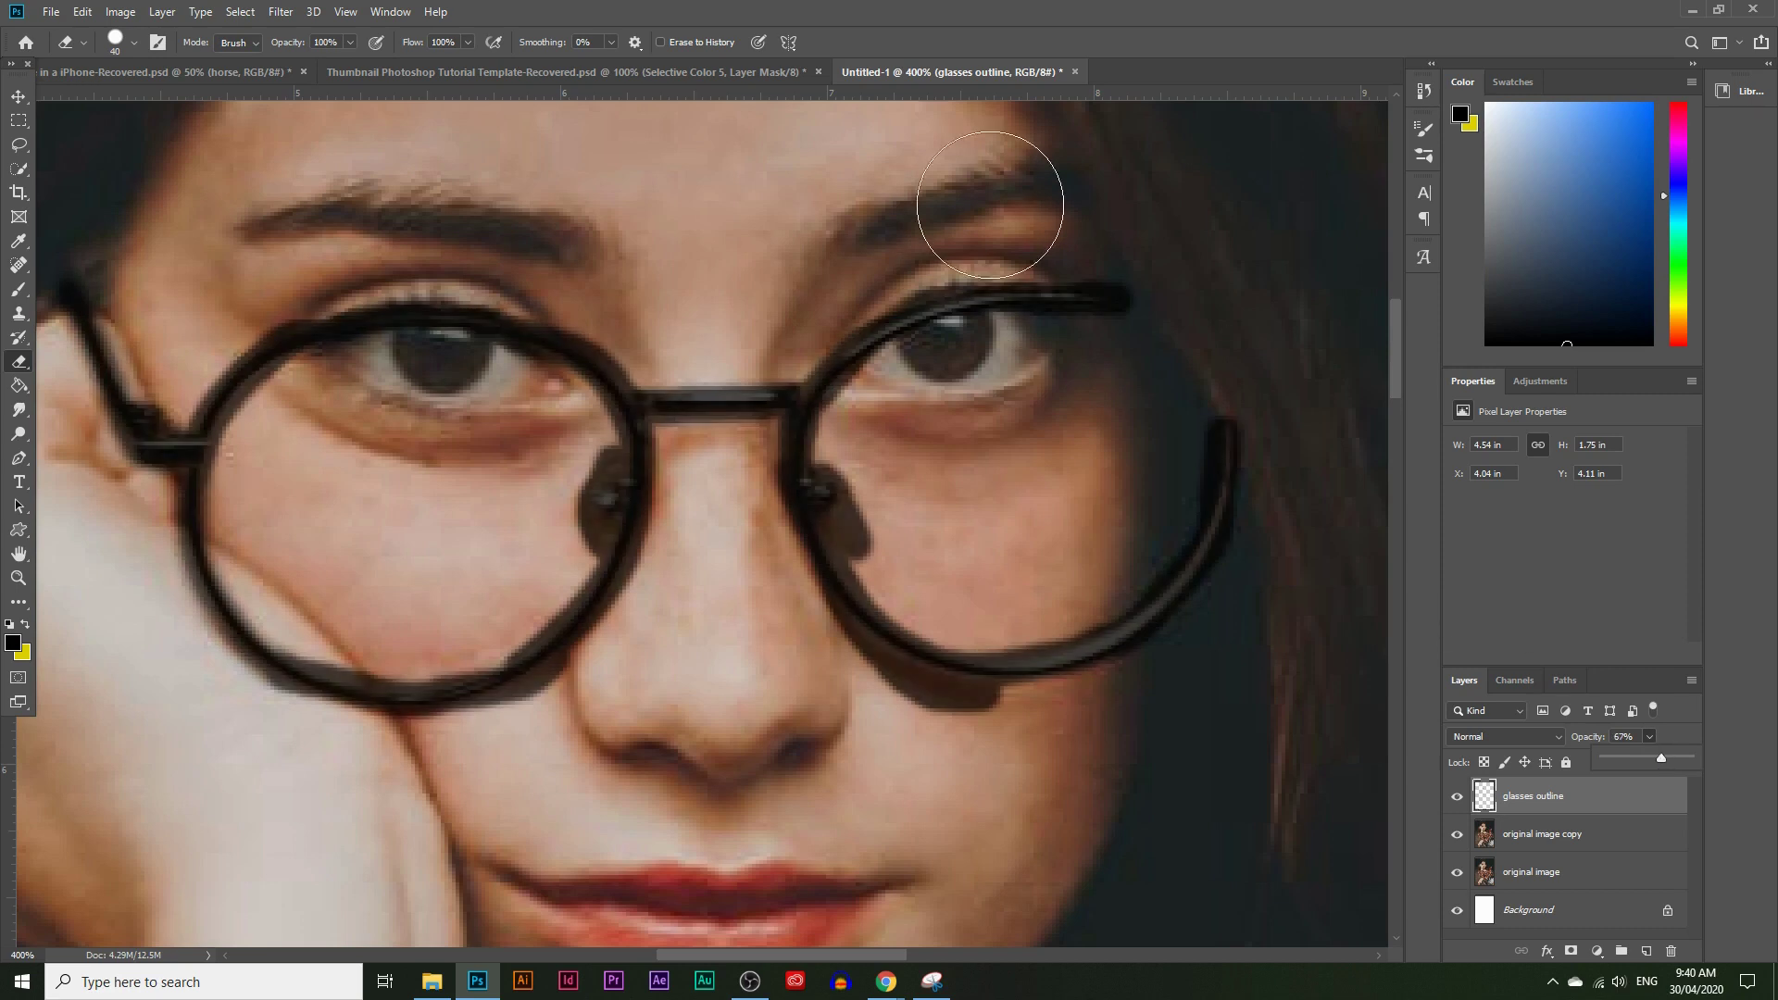
click(262, 263)
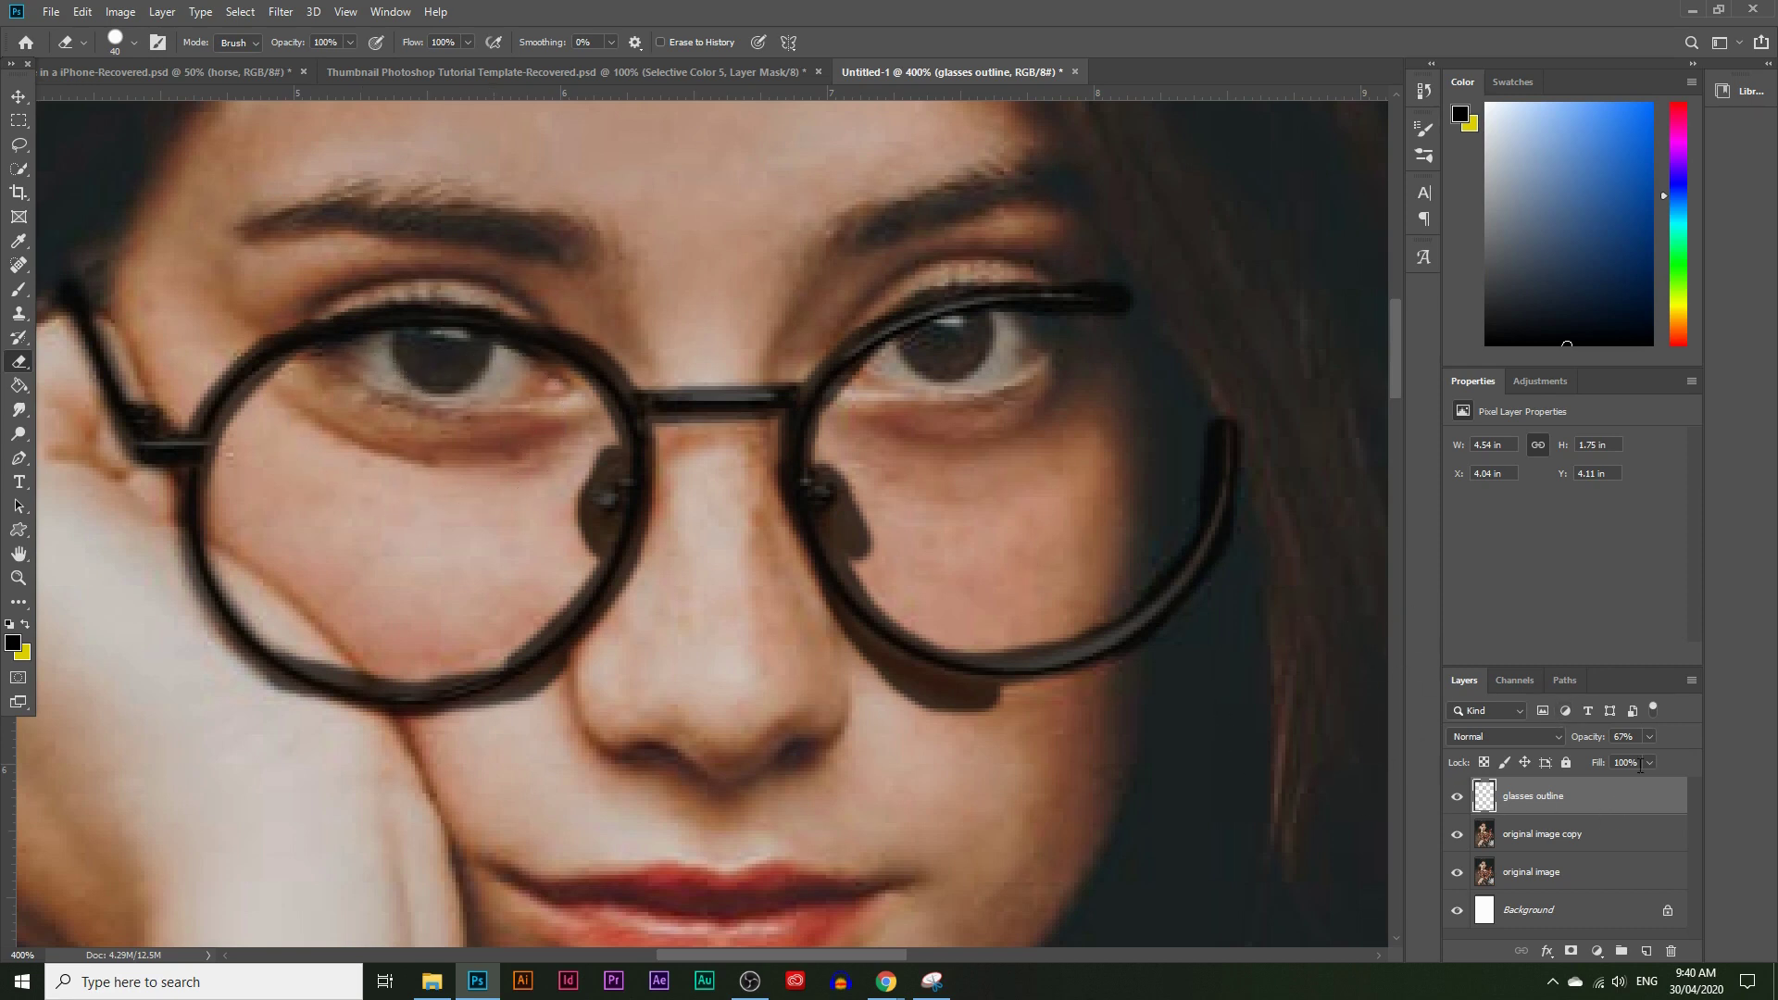
Step: Restore the glasses outline layer's opacity to 100%
drag(1652, 758, 1760, 746)
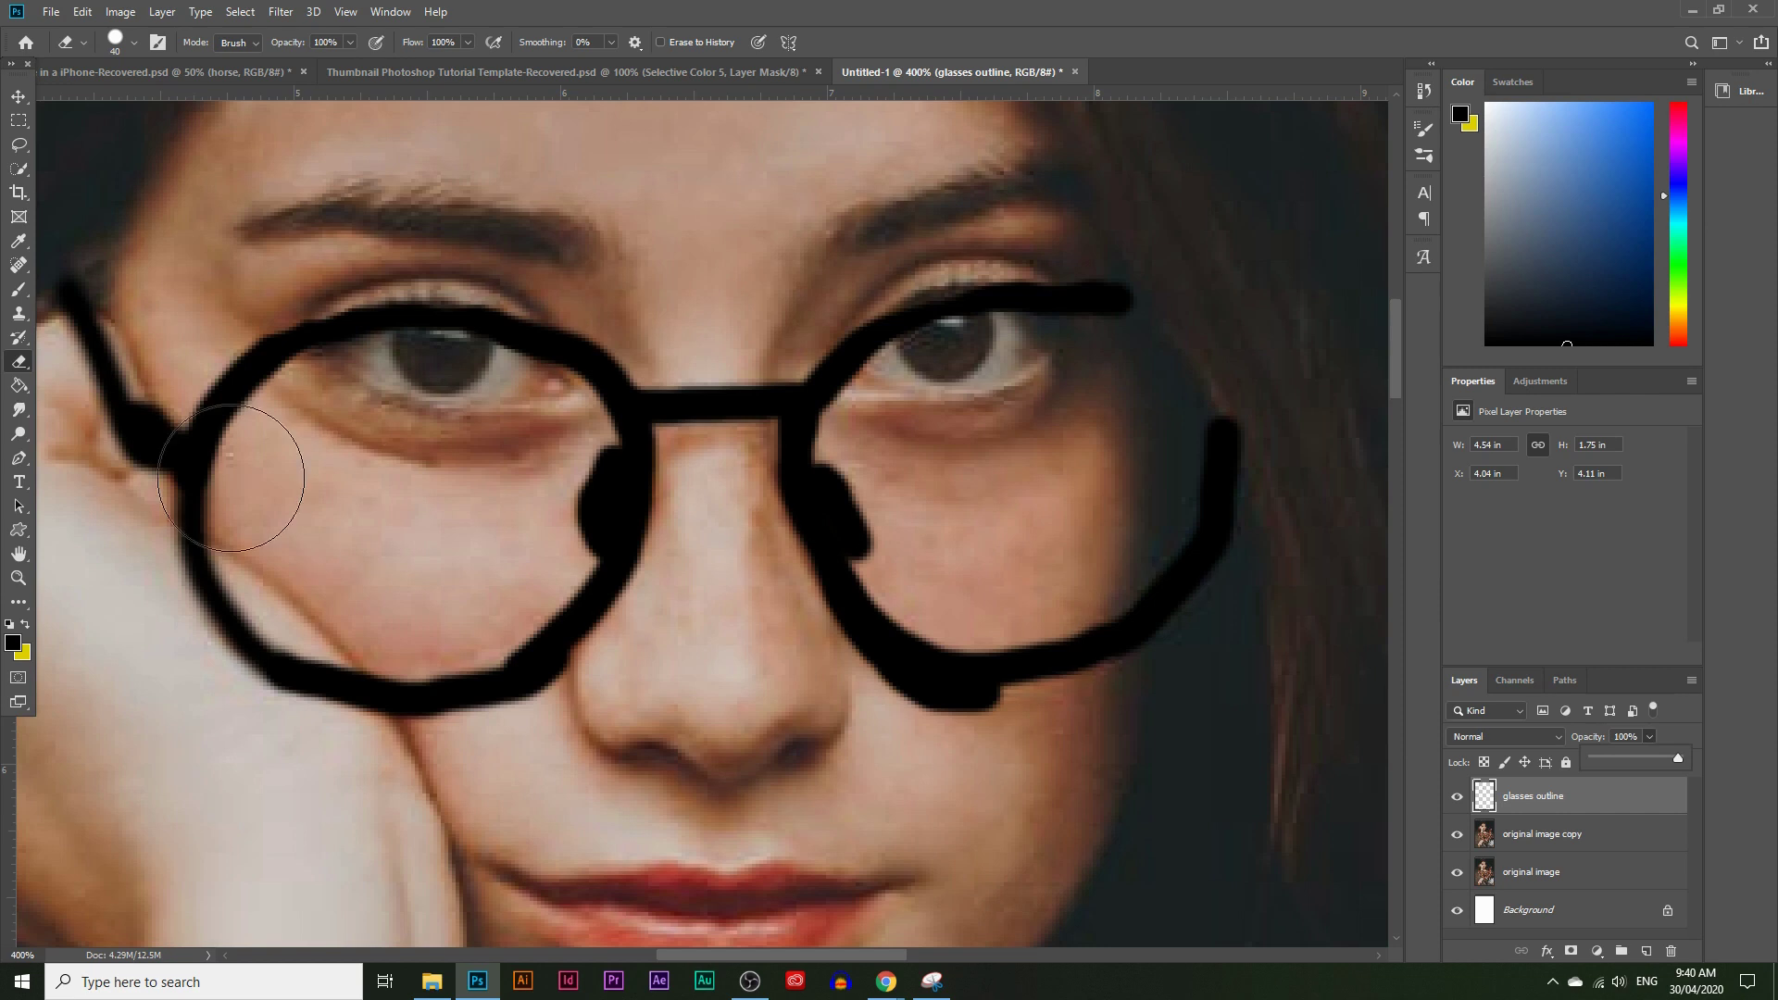
key(z)
alt+click(645, 589)
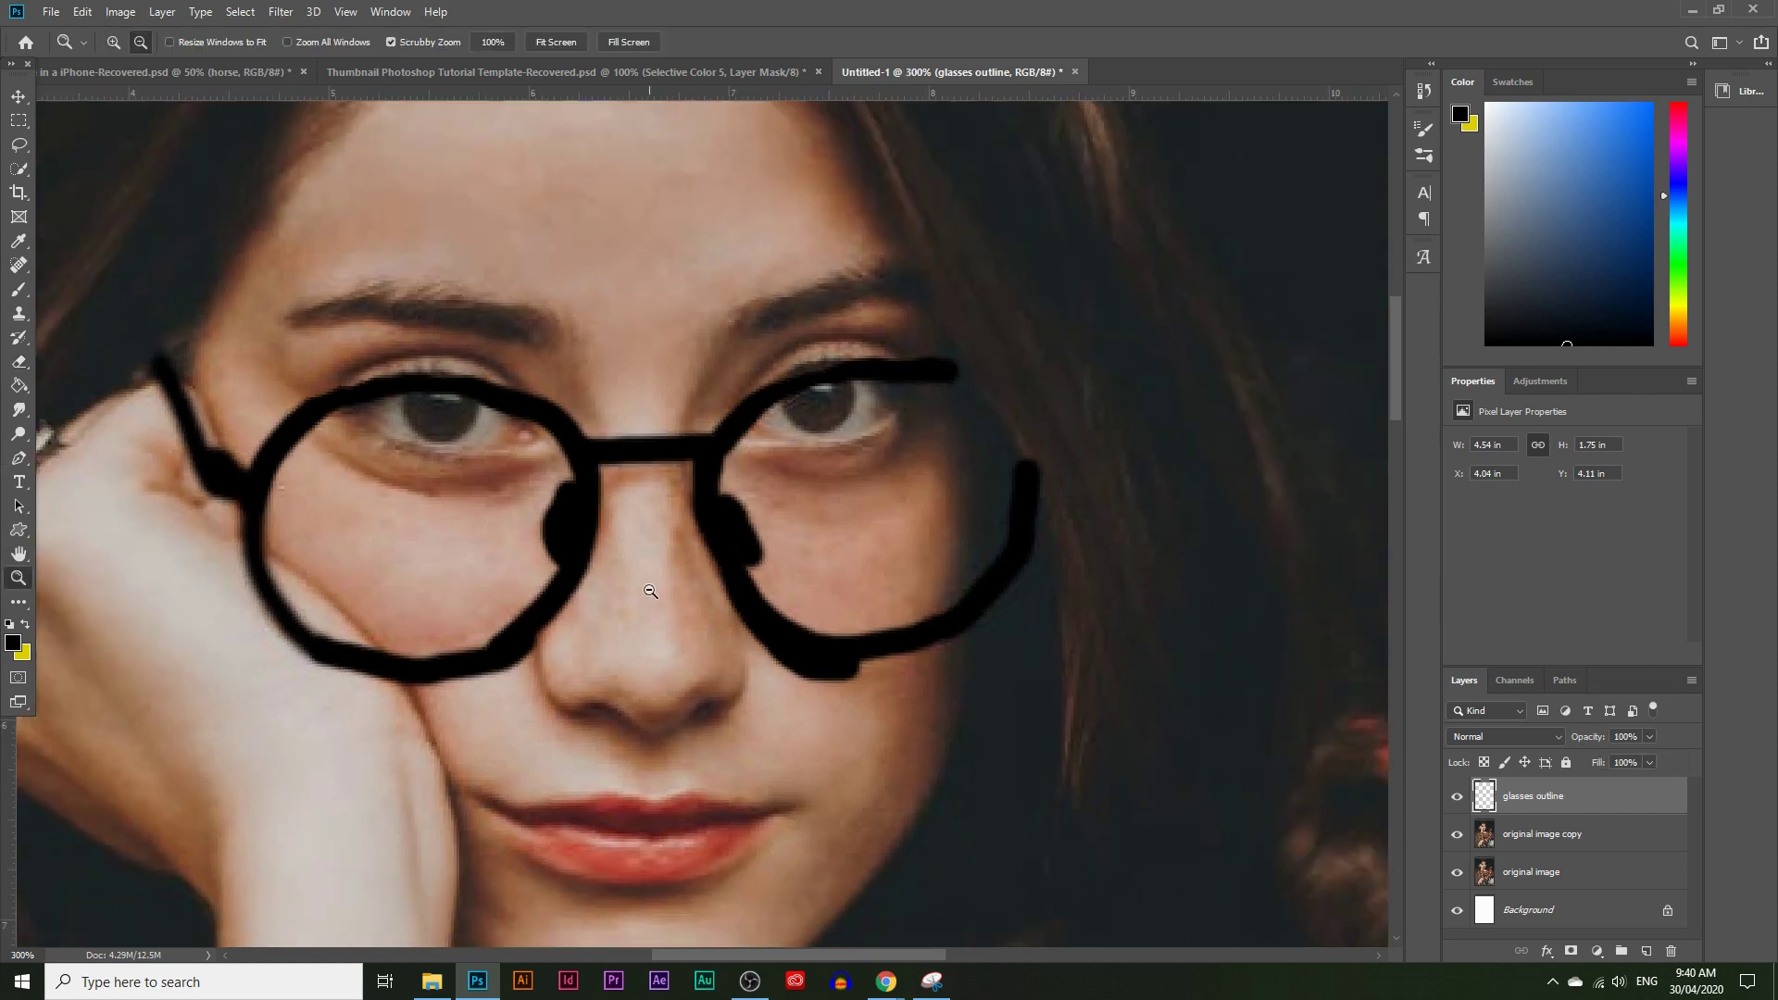
alt+click(645, 591)
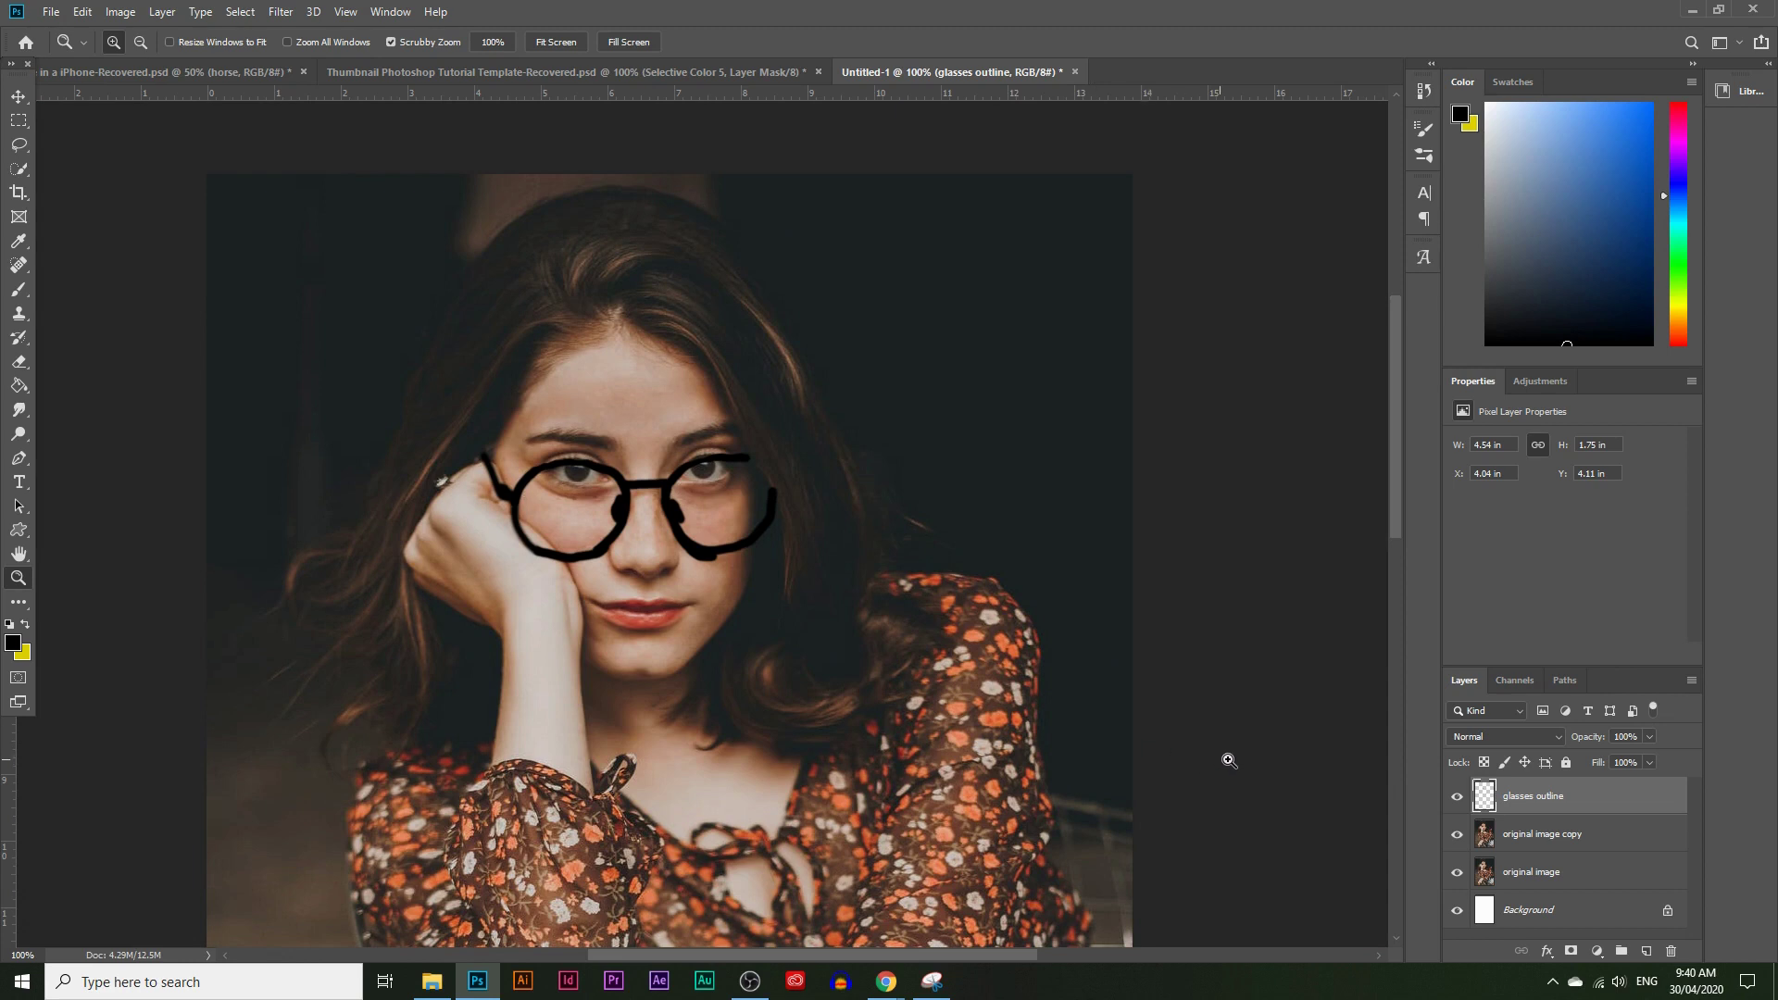
Step: Load the painted glasses shape as a selection on the original image copy layer, with the glasses outline layer hidden
ctrl+click(1485, 798)
click(1458, 798)
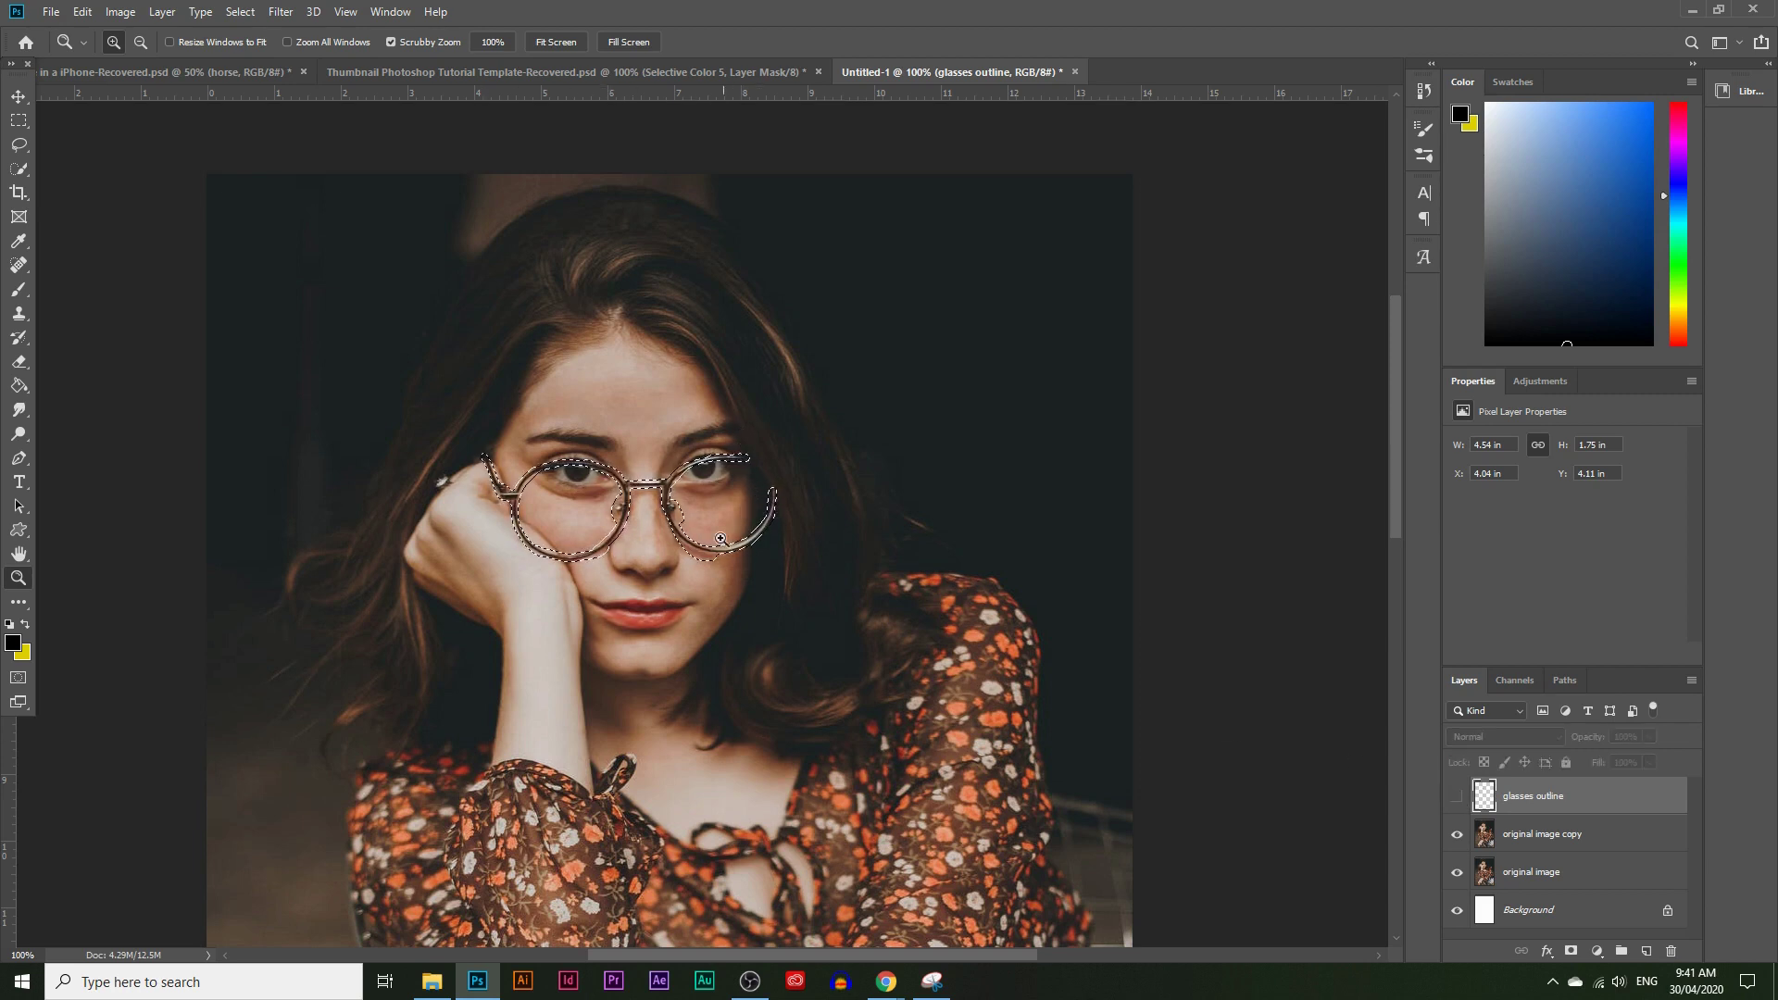
click(663, 521)
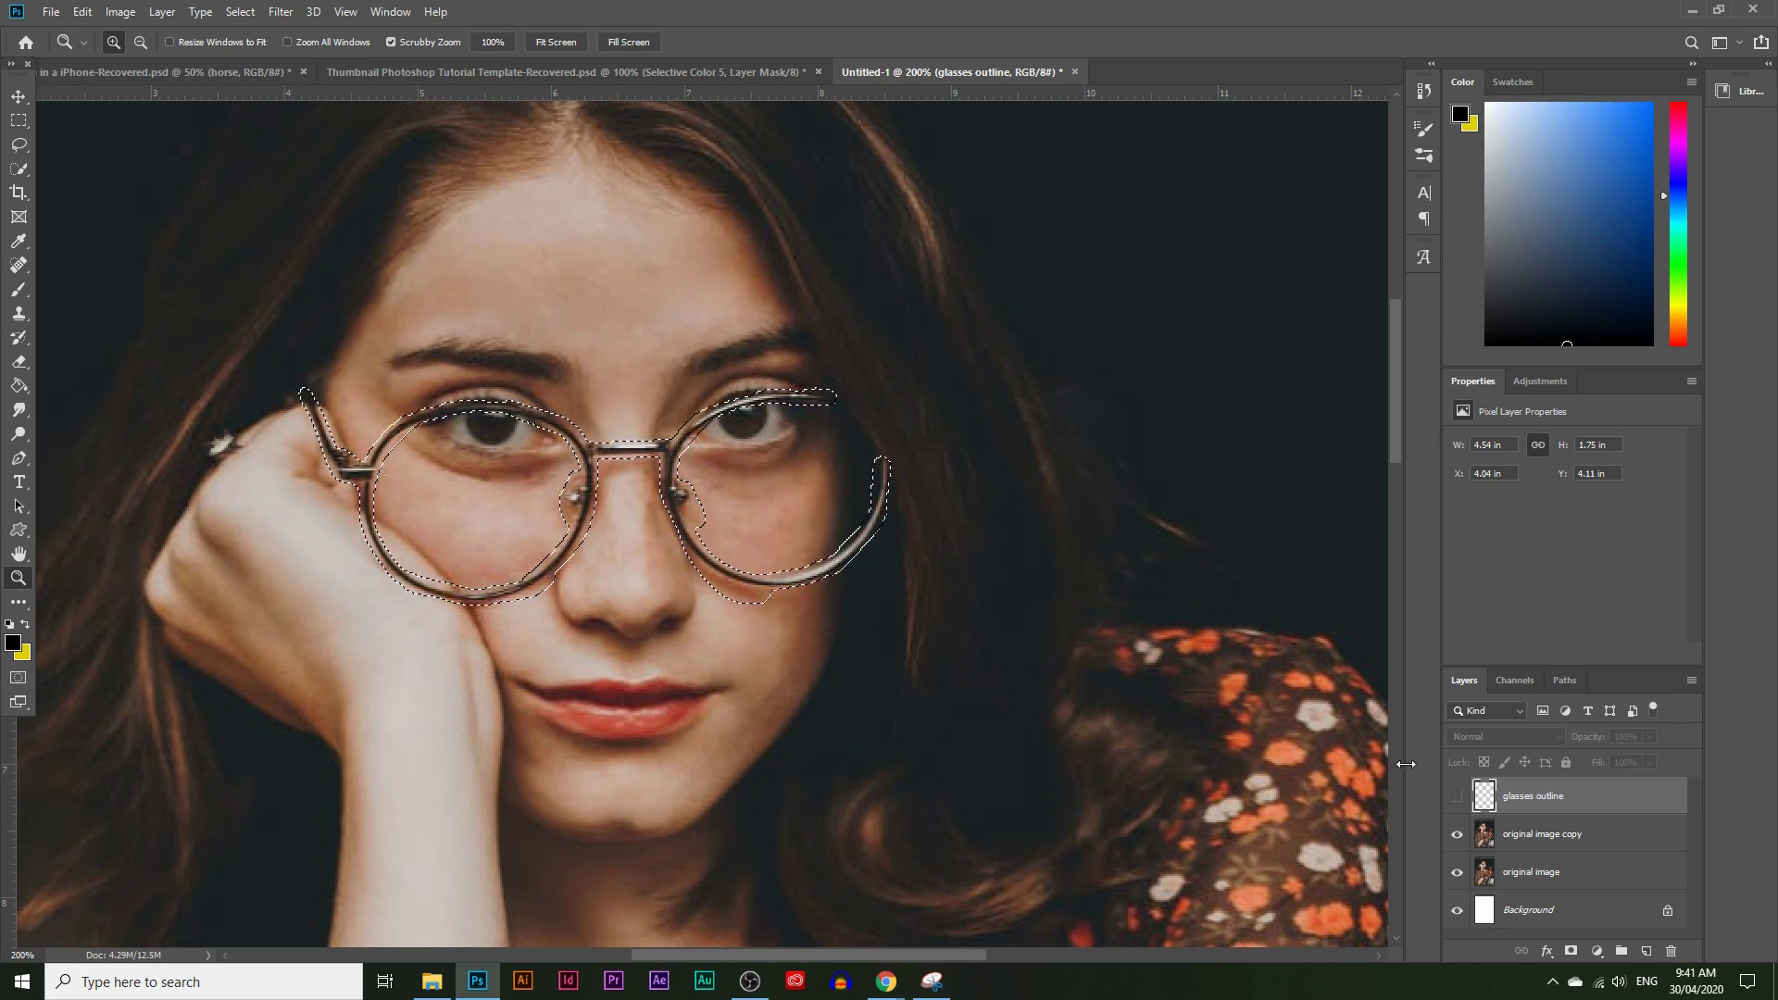
click(1529, 836)
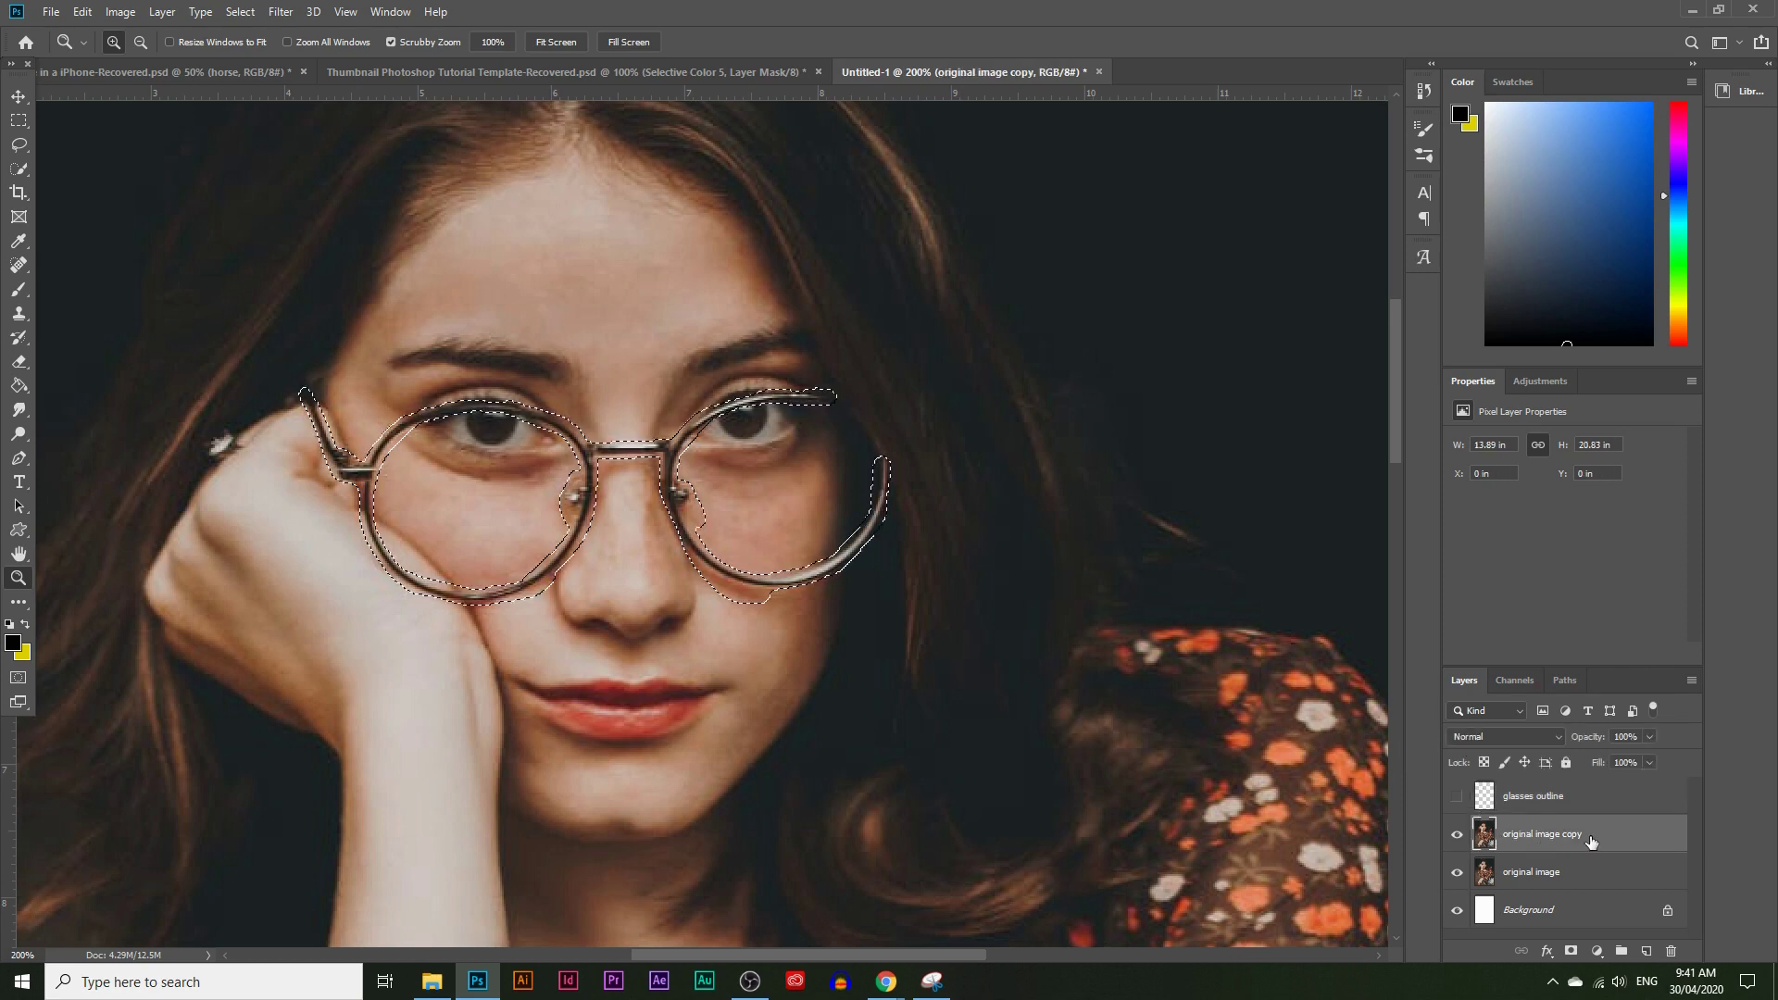
Step: Fill the glasses-shaped selection on the original image copy layer with Content-Aware contents in Normal mode at 100% opacity, and deselect
click(83, 13)
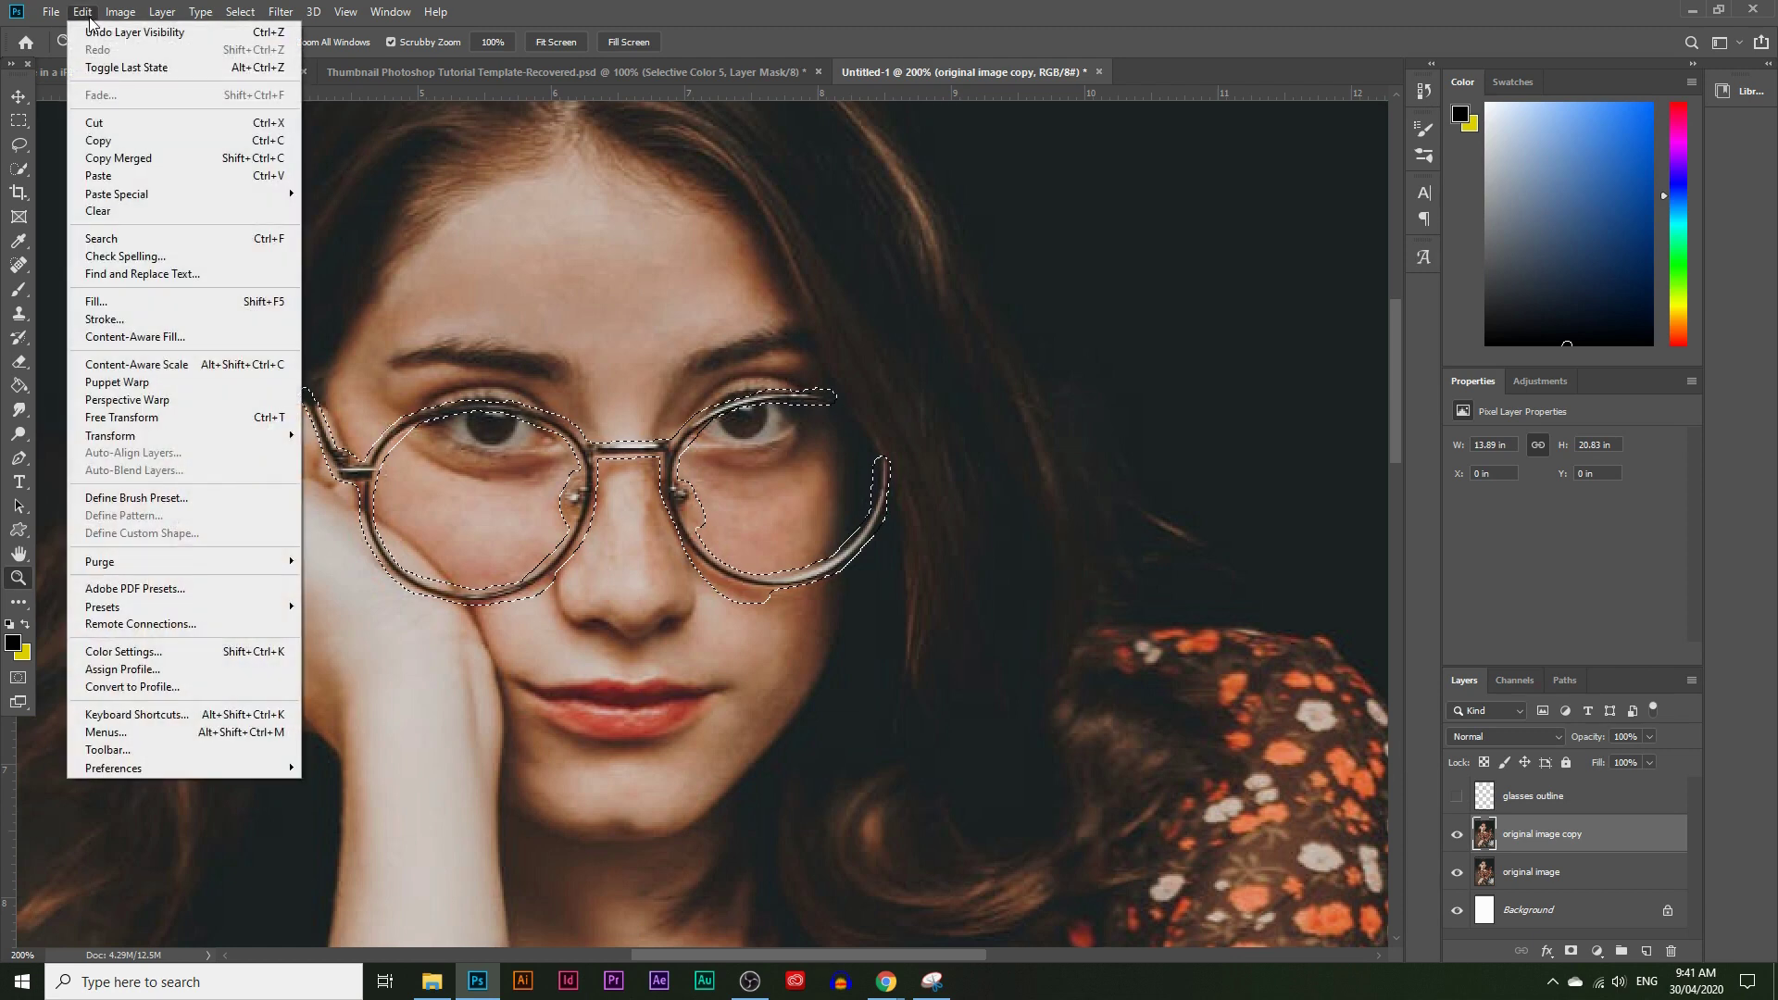
click(108, 300)
click(940, 259)
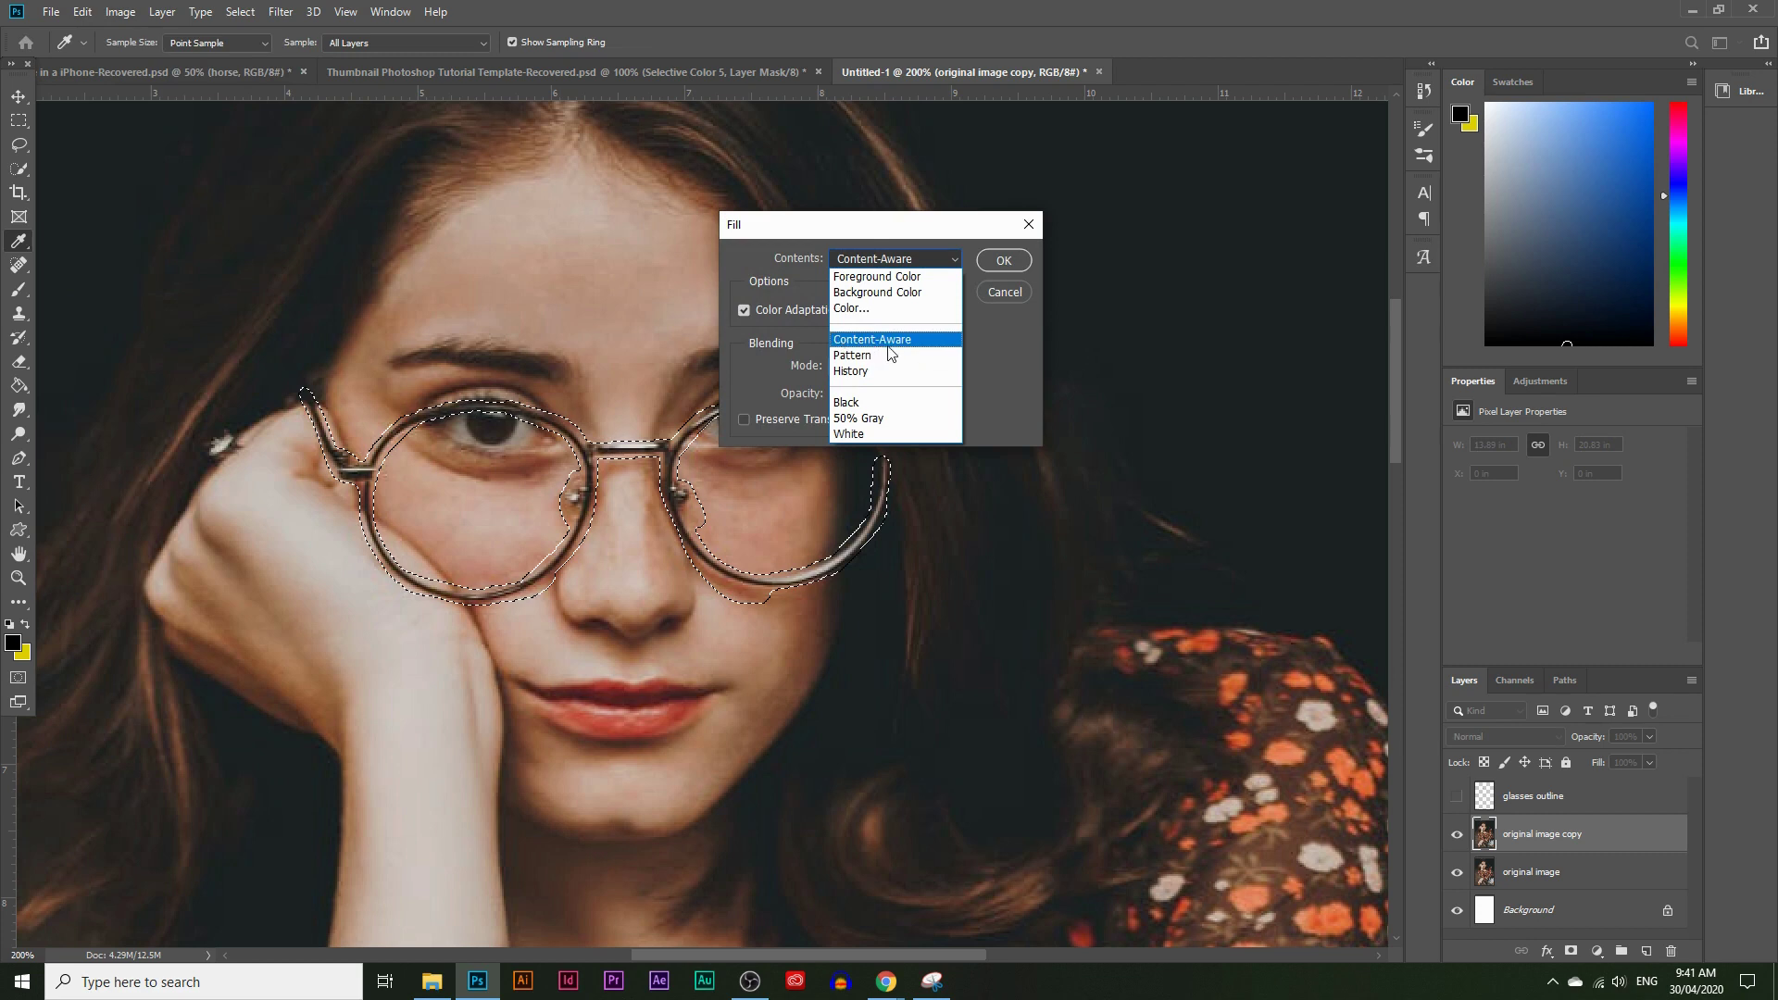
click(986, 336)
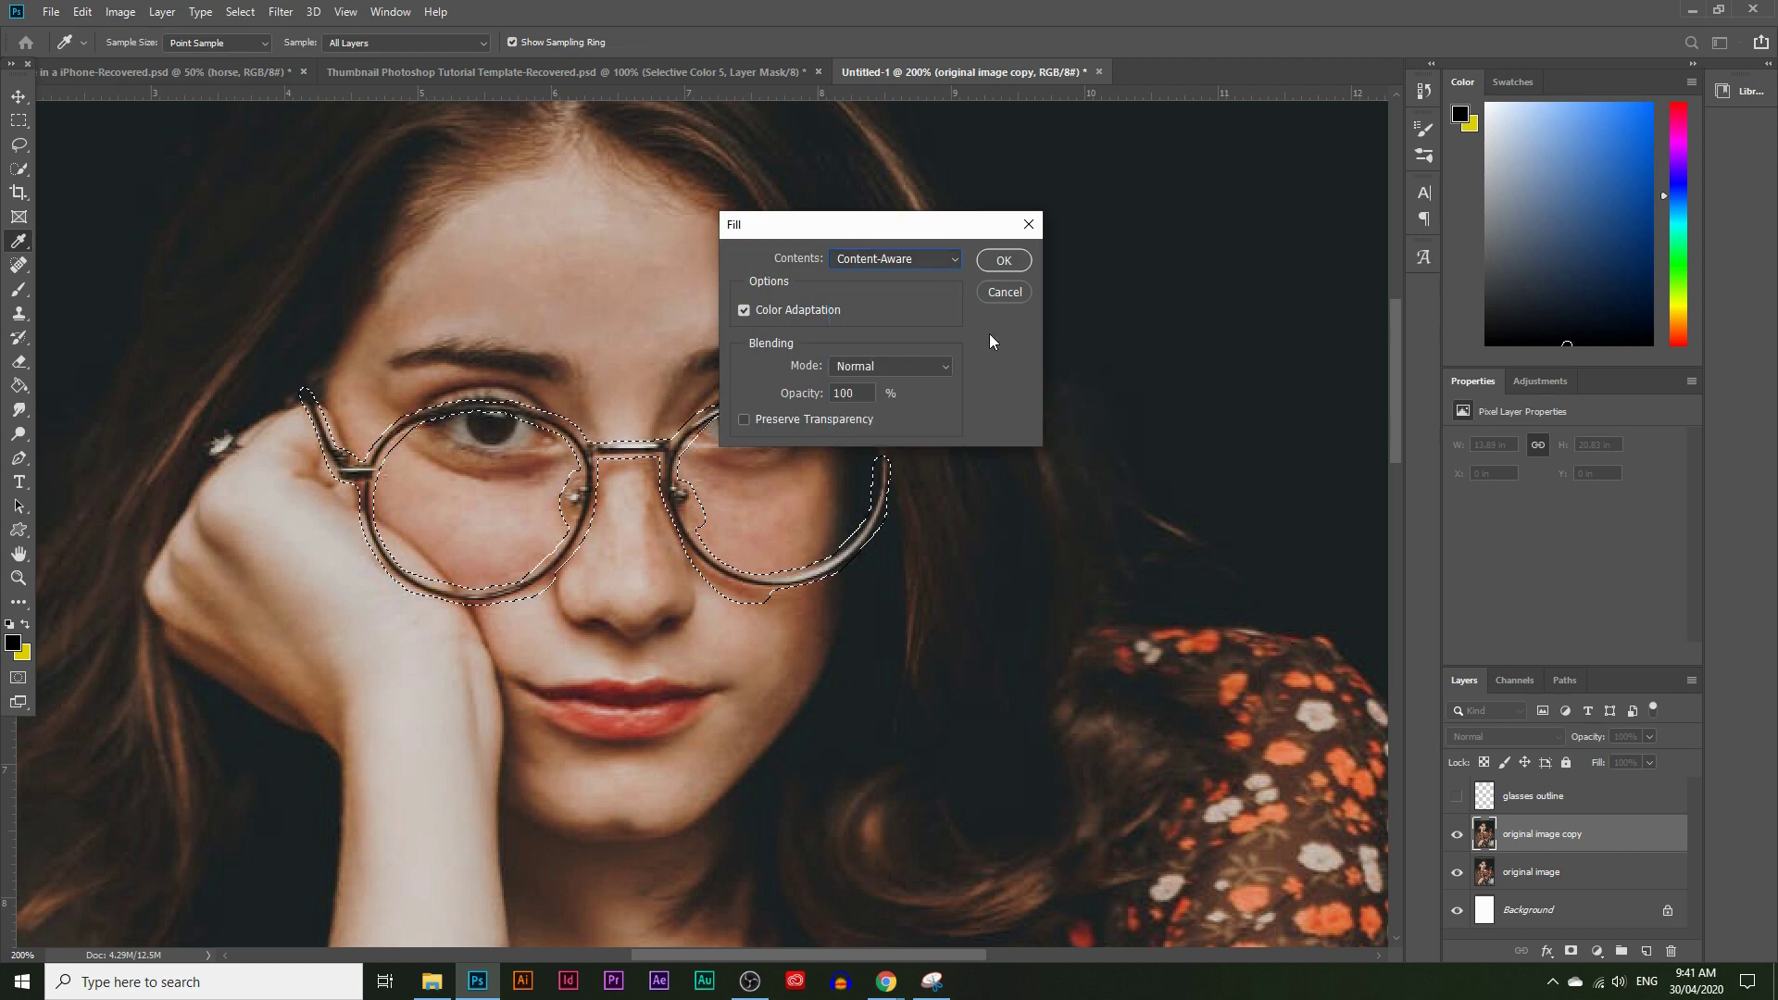
click(1003, 261)
key(z)
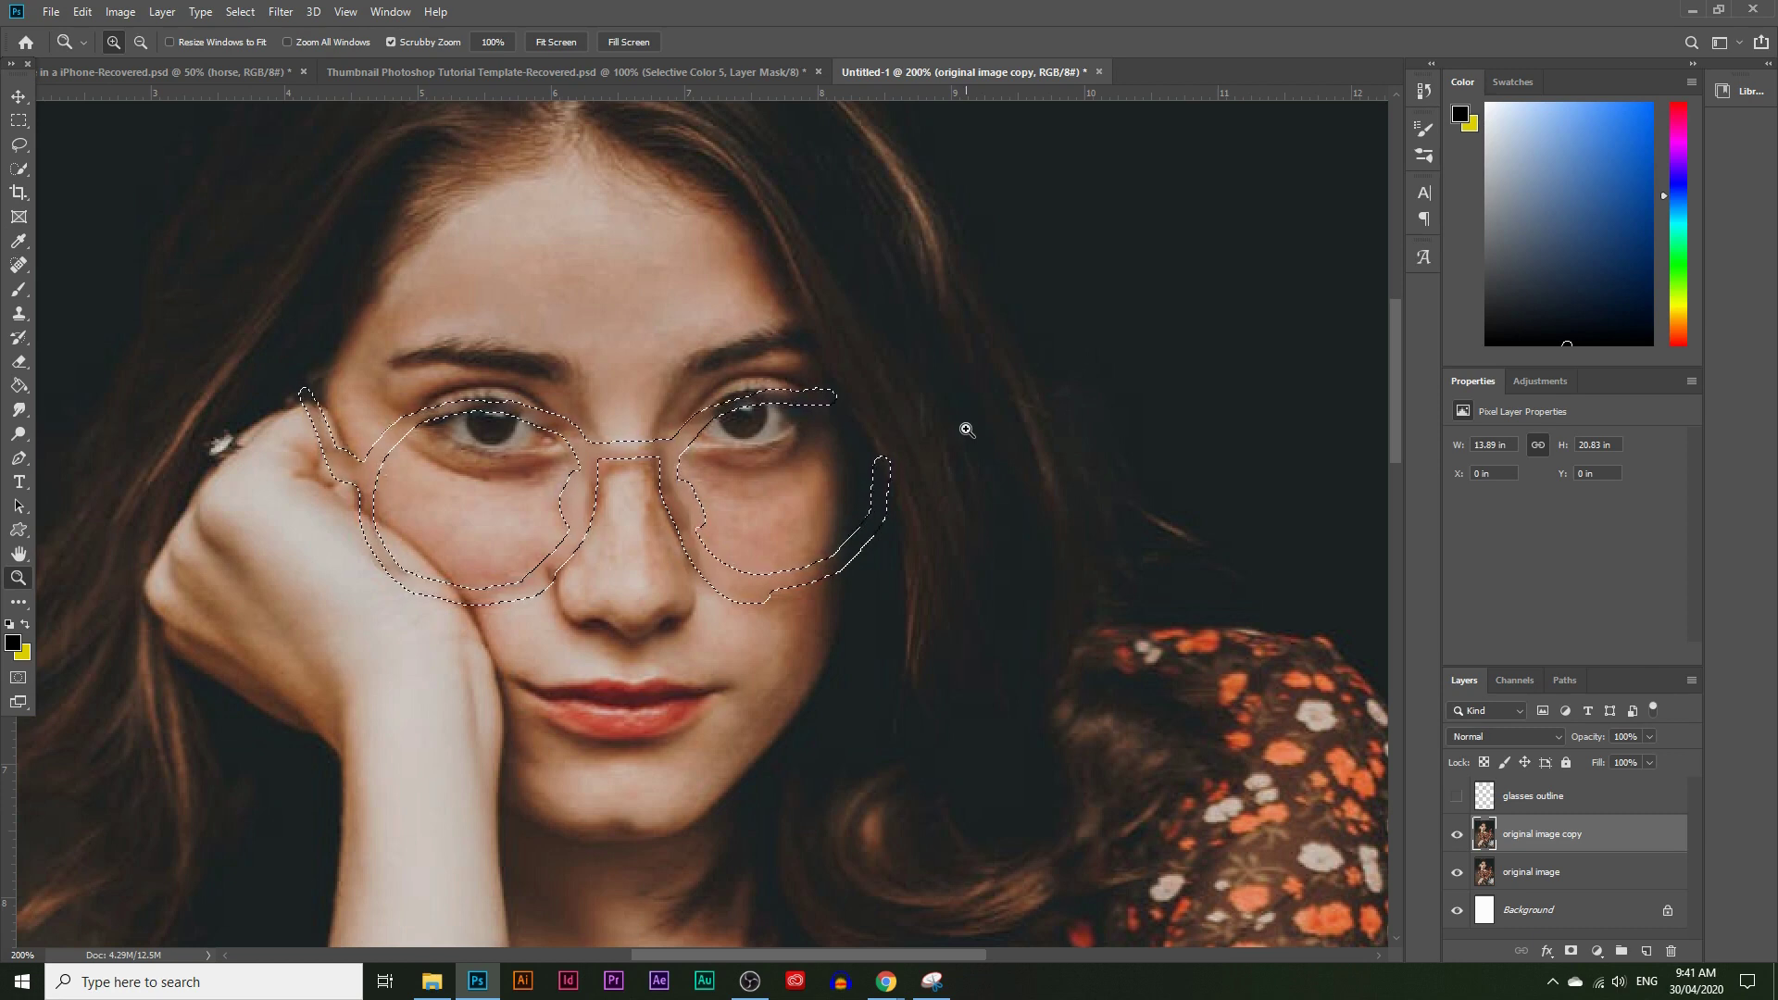
key(ctrl+d)
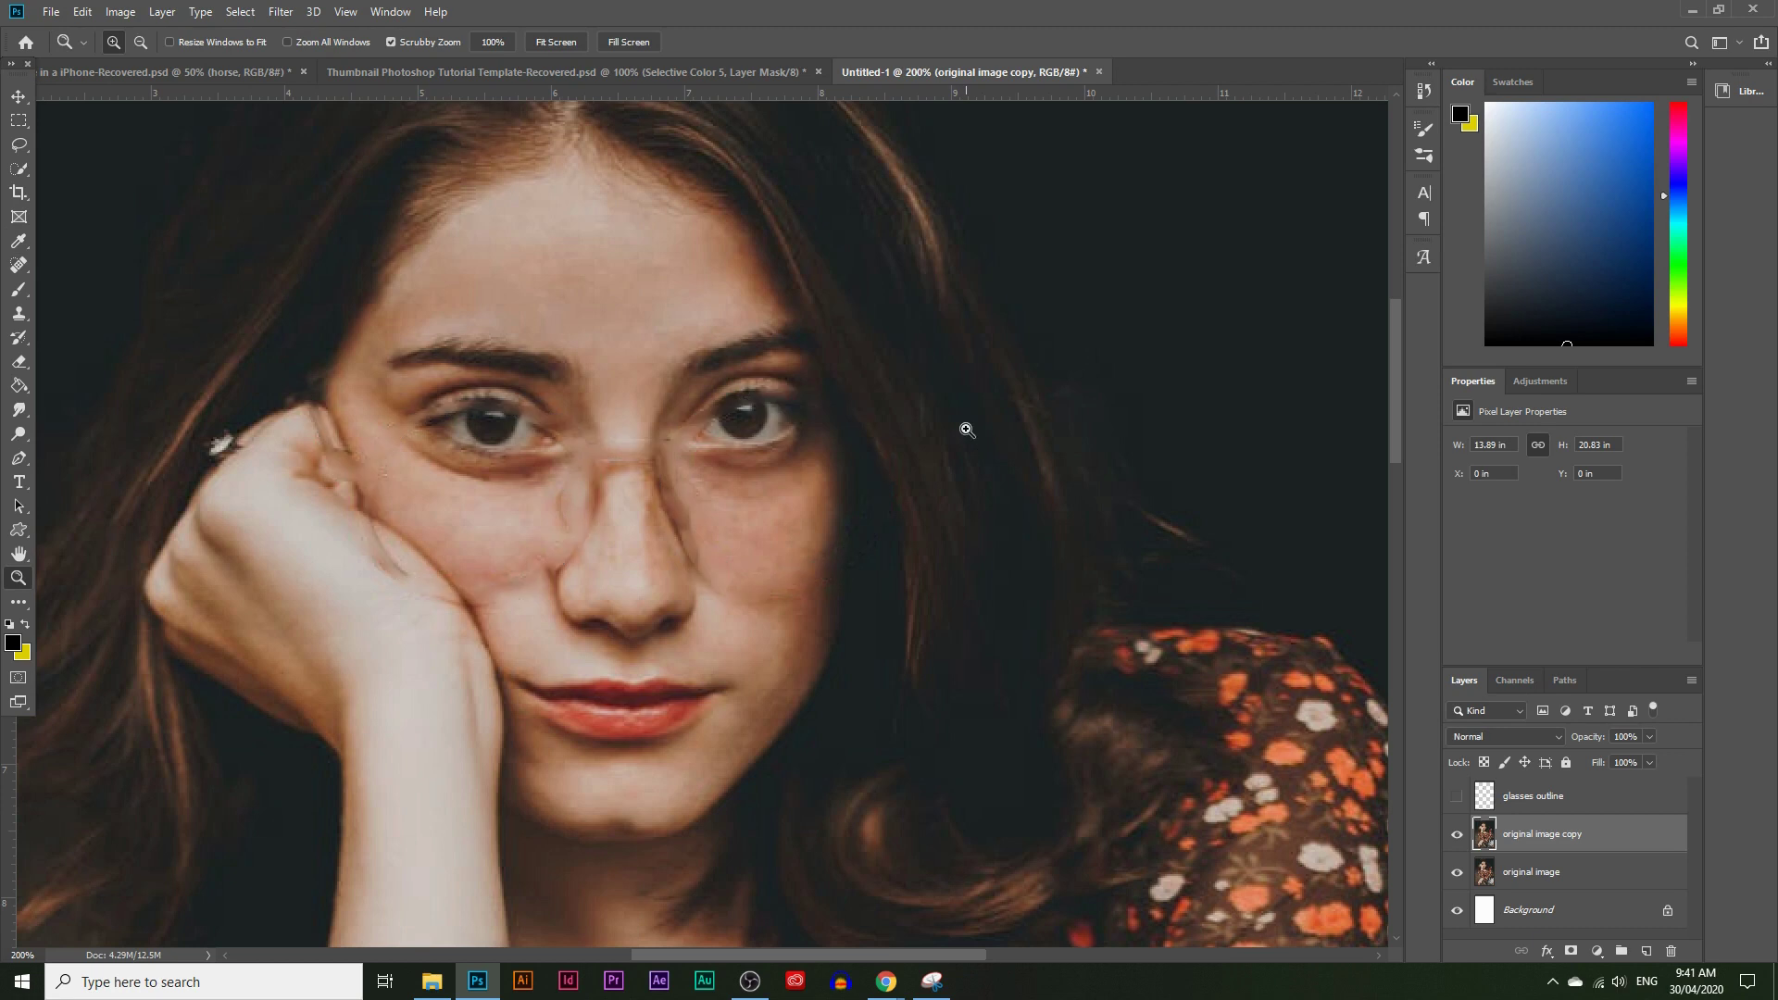
Step: Reload the glasses outline layer's shape as a selection and apply another Content-Aware fill to the original image copy layer
click(522, 467)
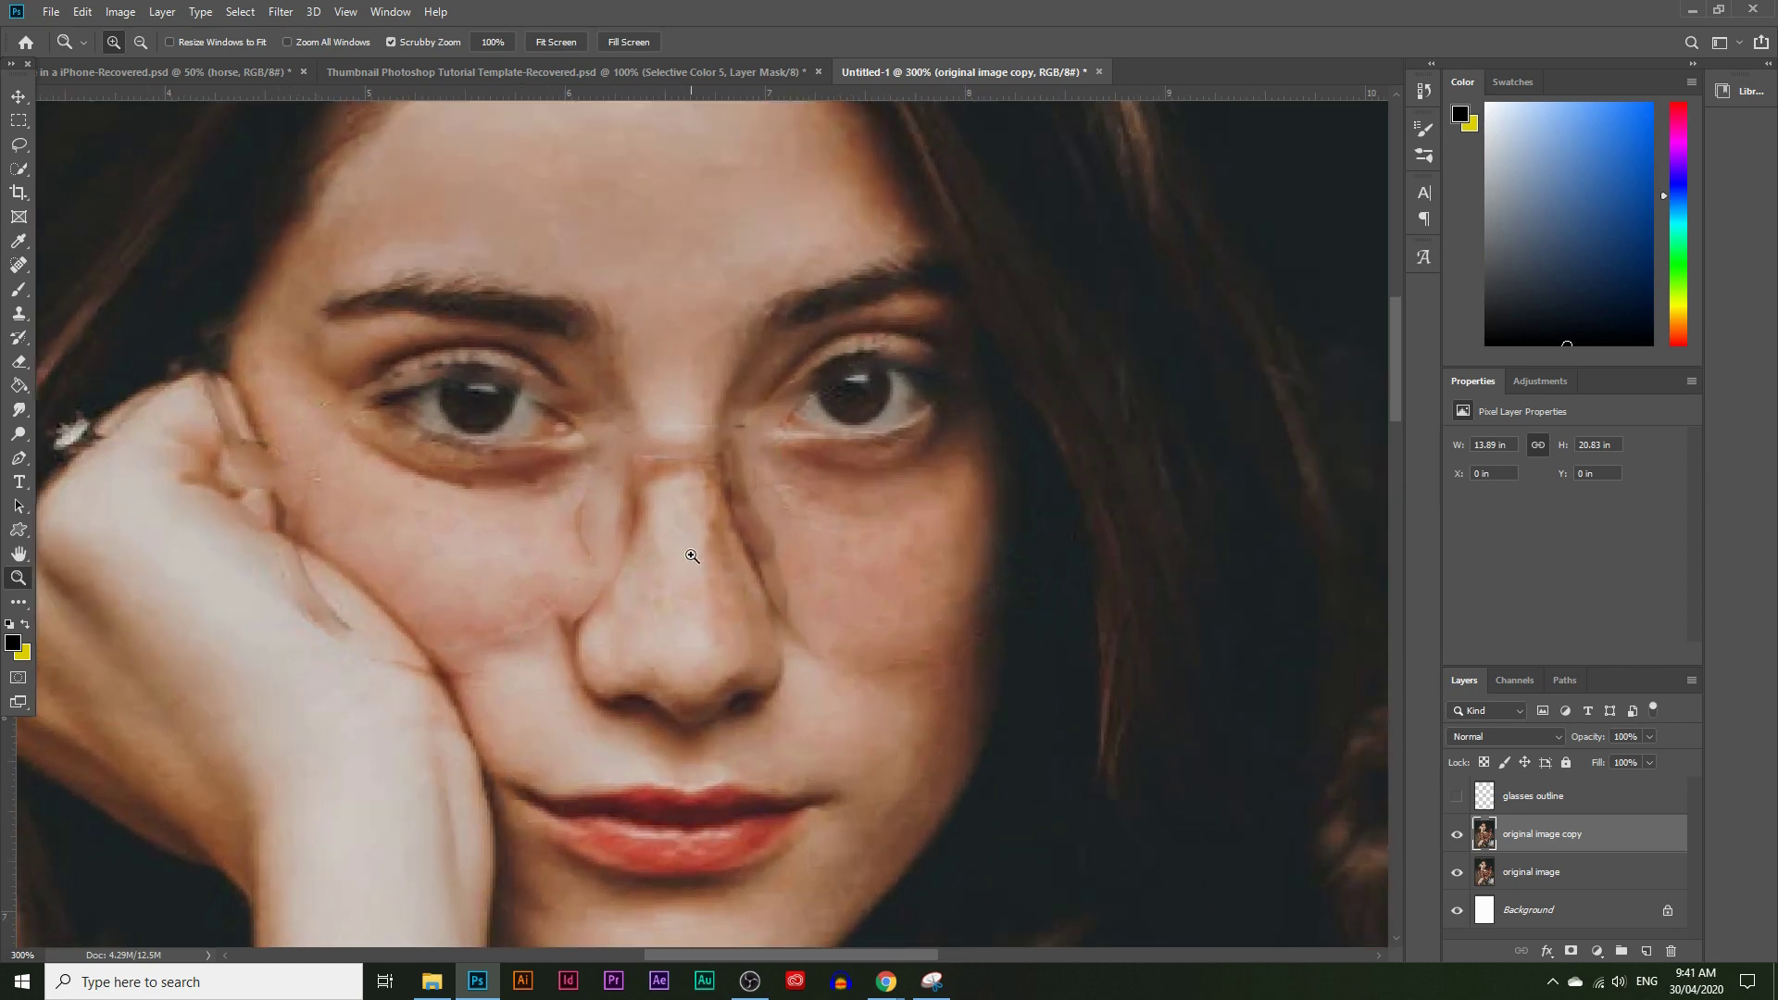
alt+click(752, 546)
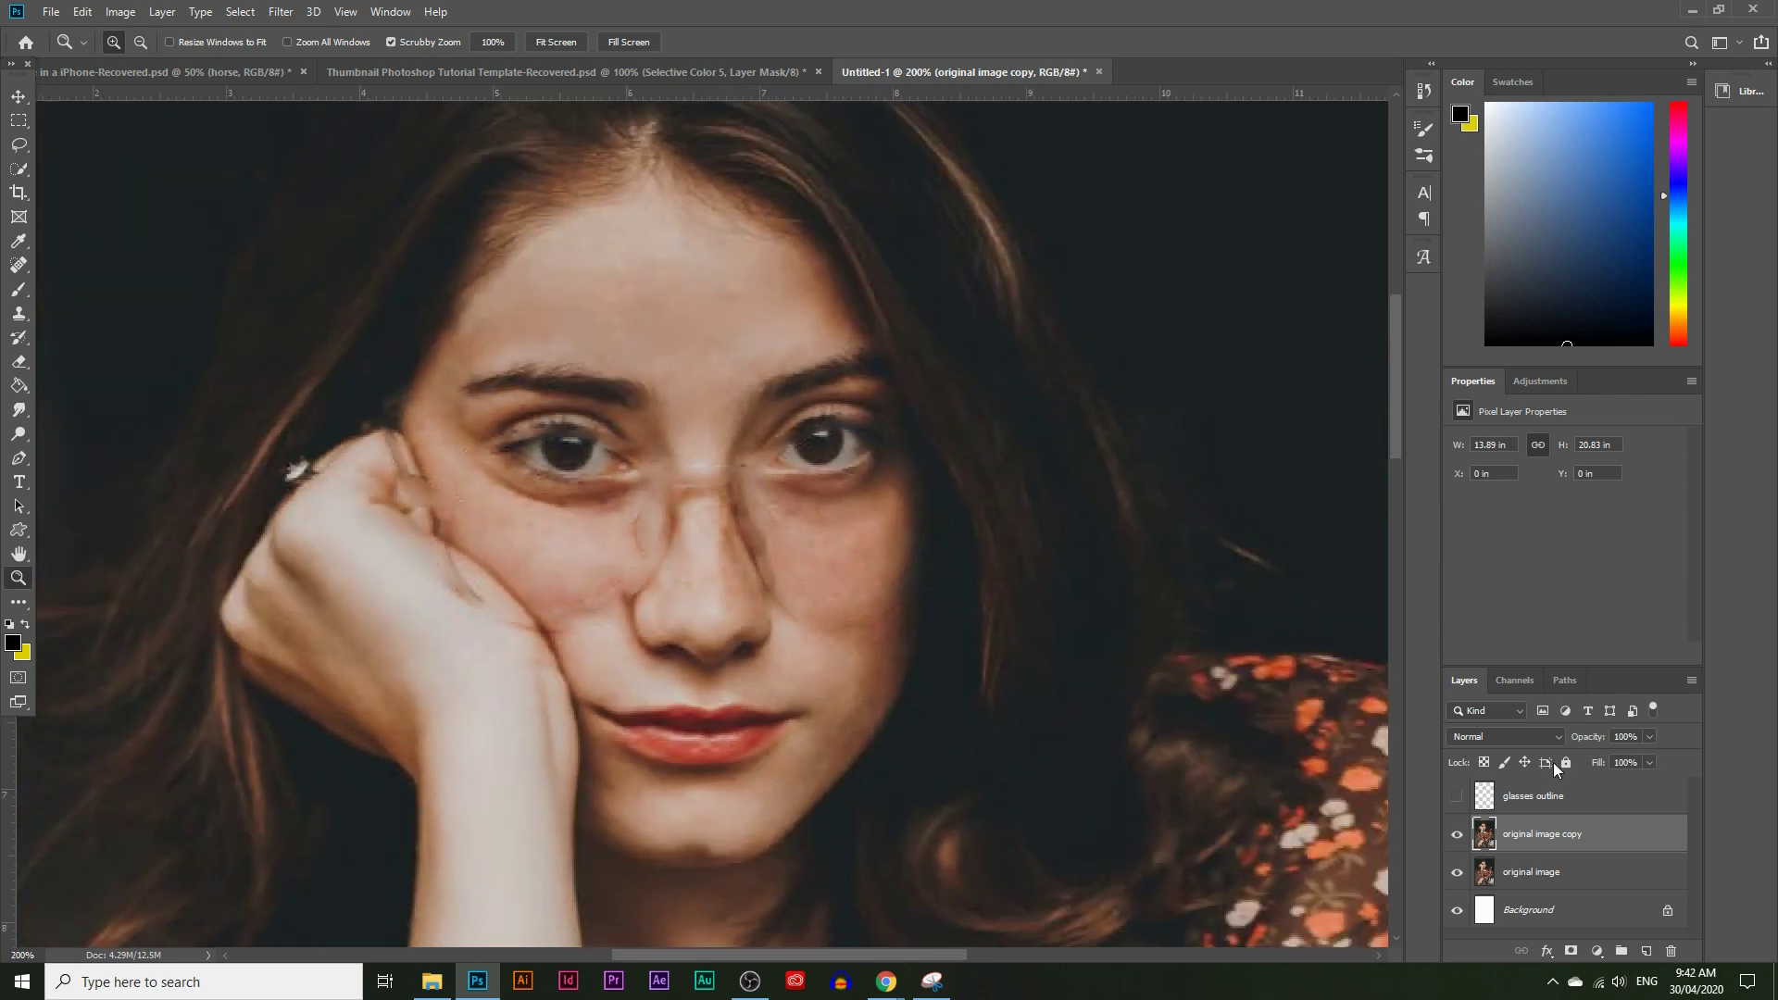
ctrl+click(1484, 798)
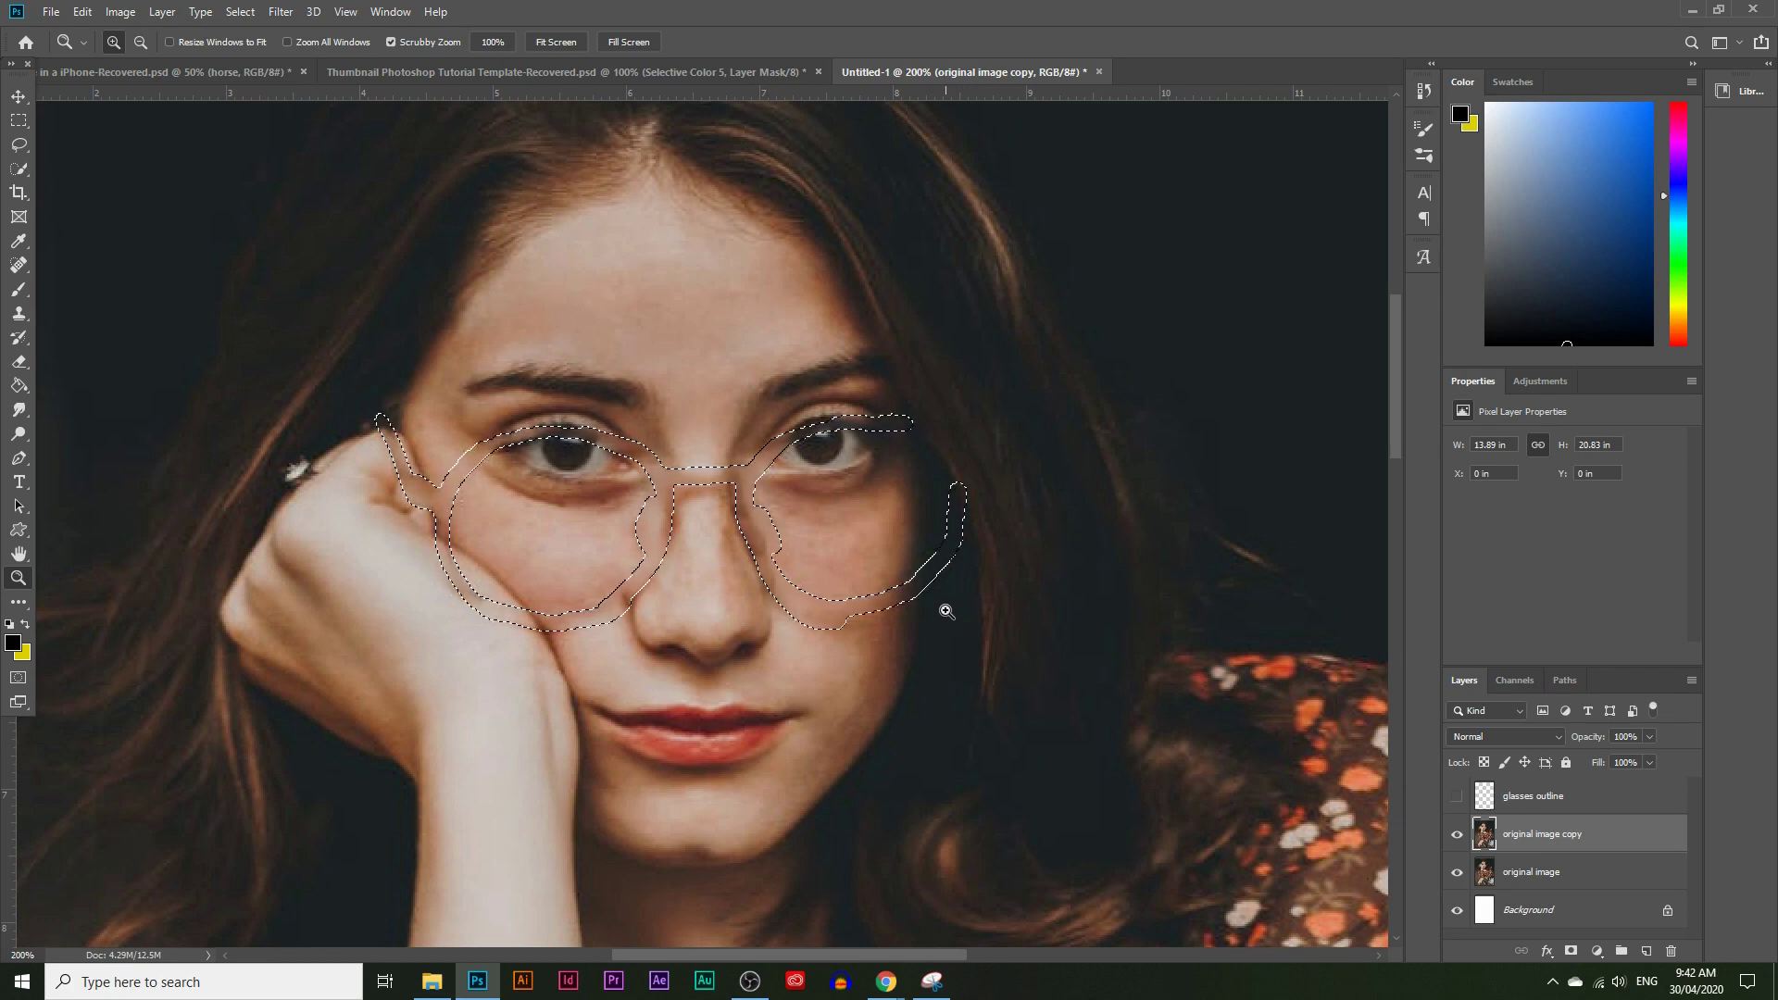
click(82, 11)
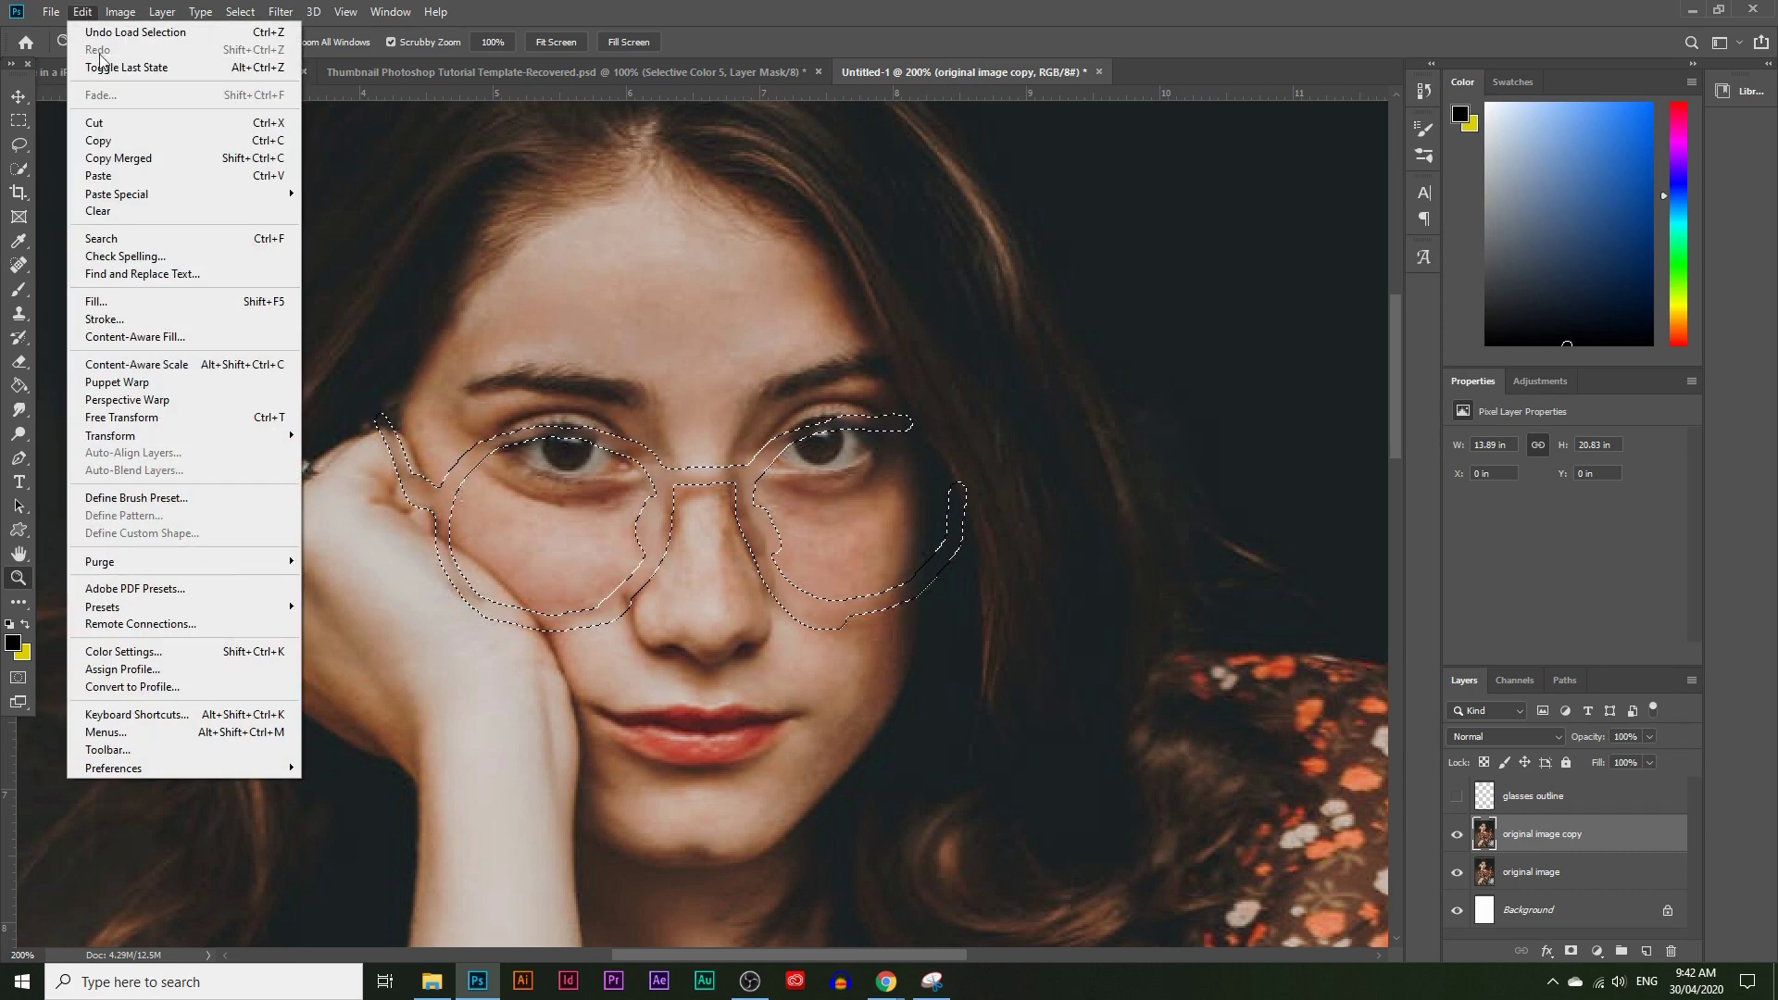
click(120, 301)
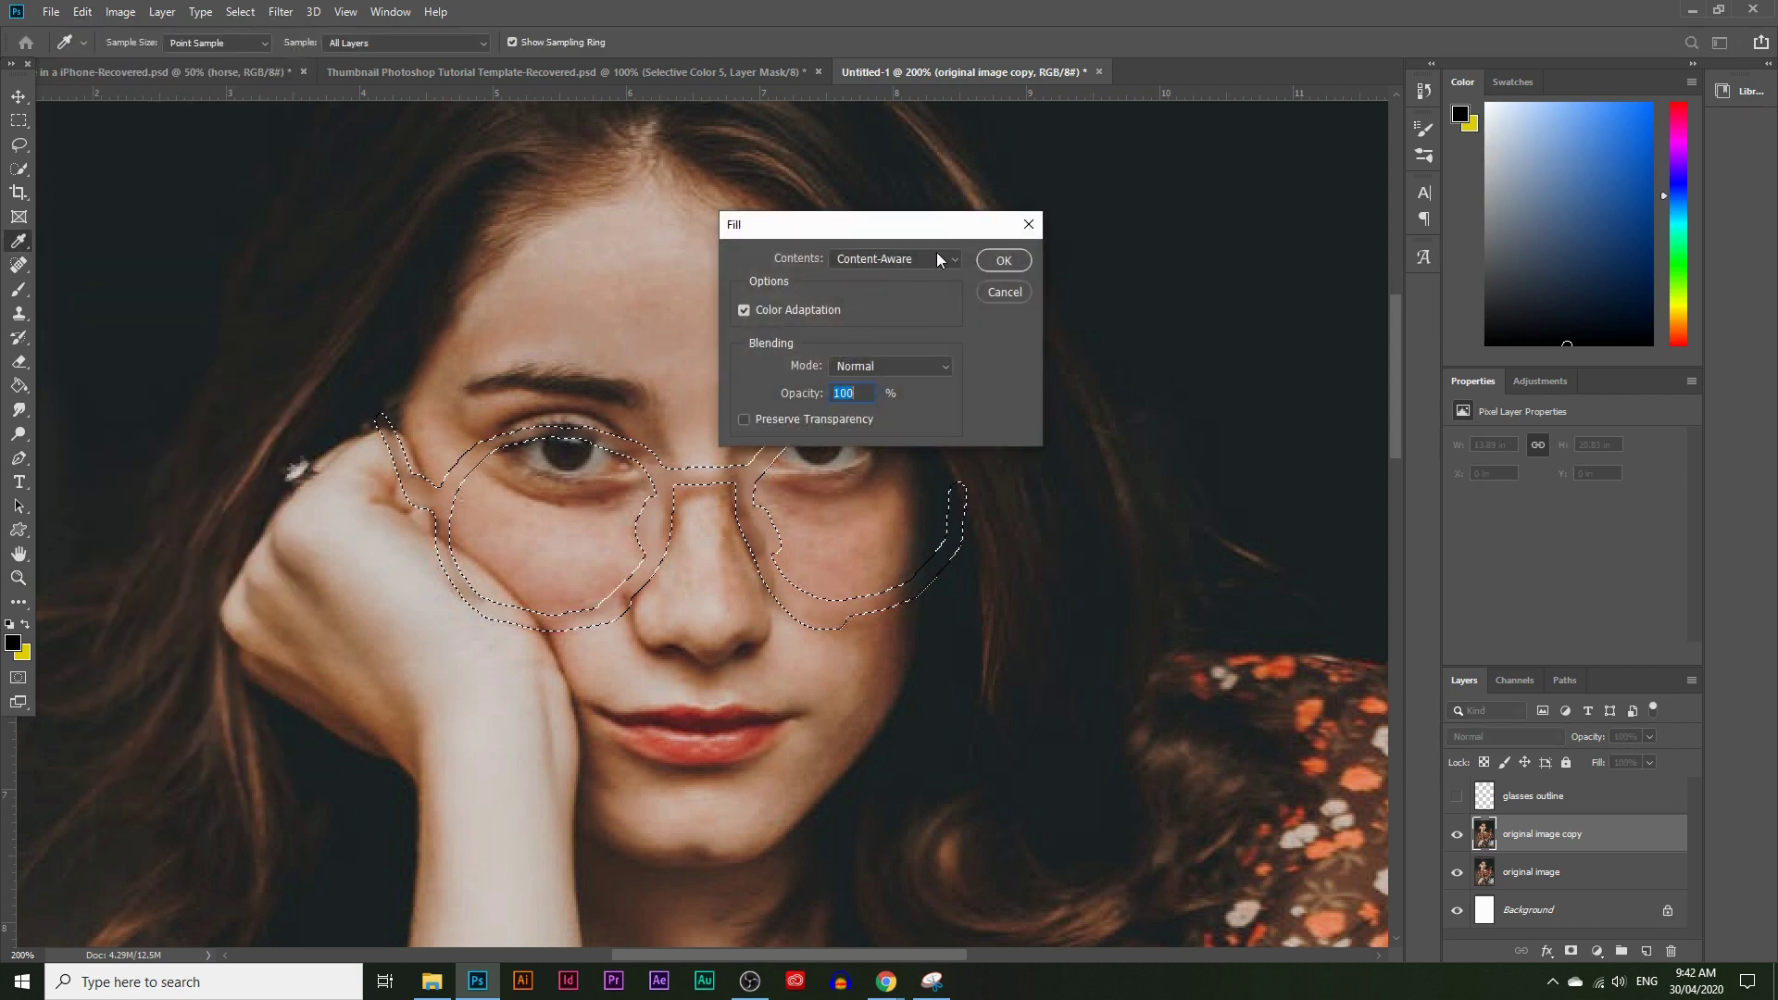
click(1015, 263)
key(z)
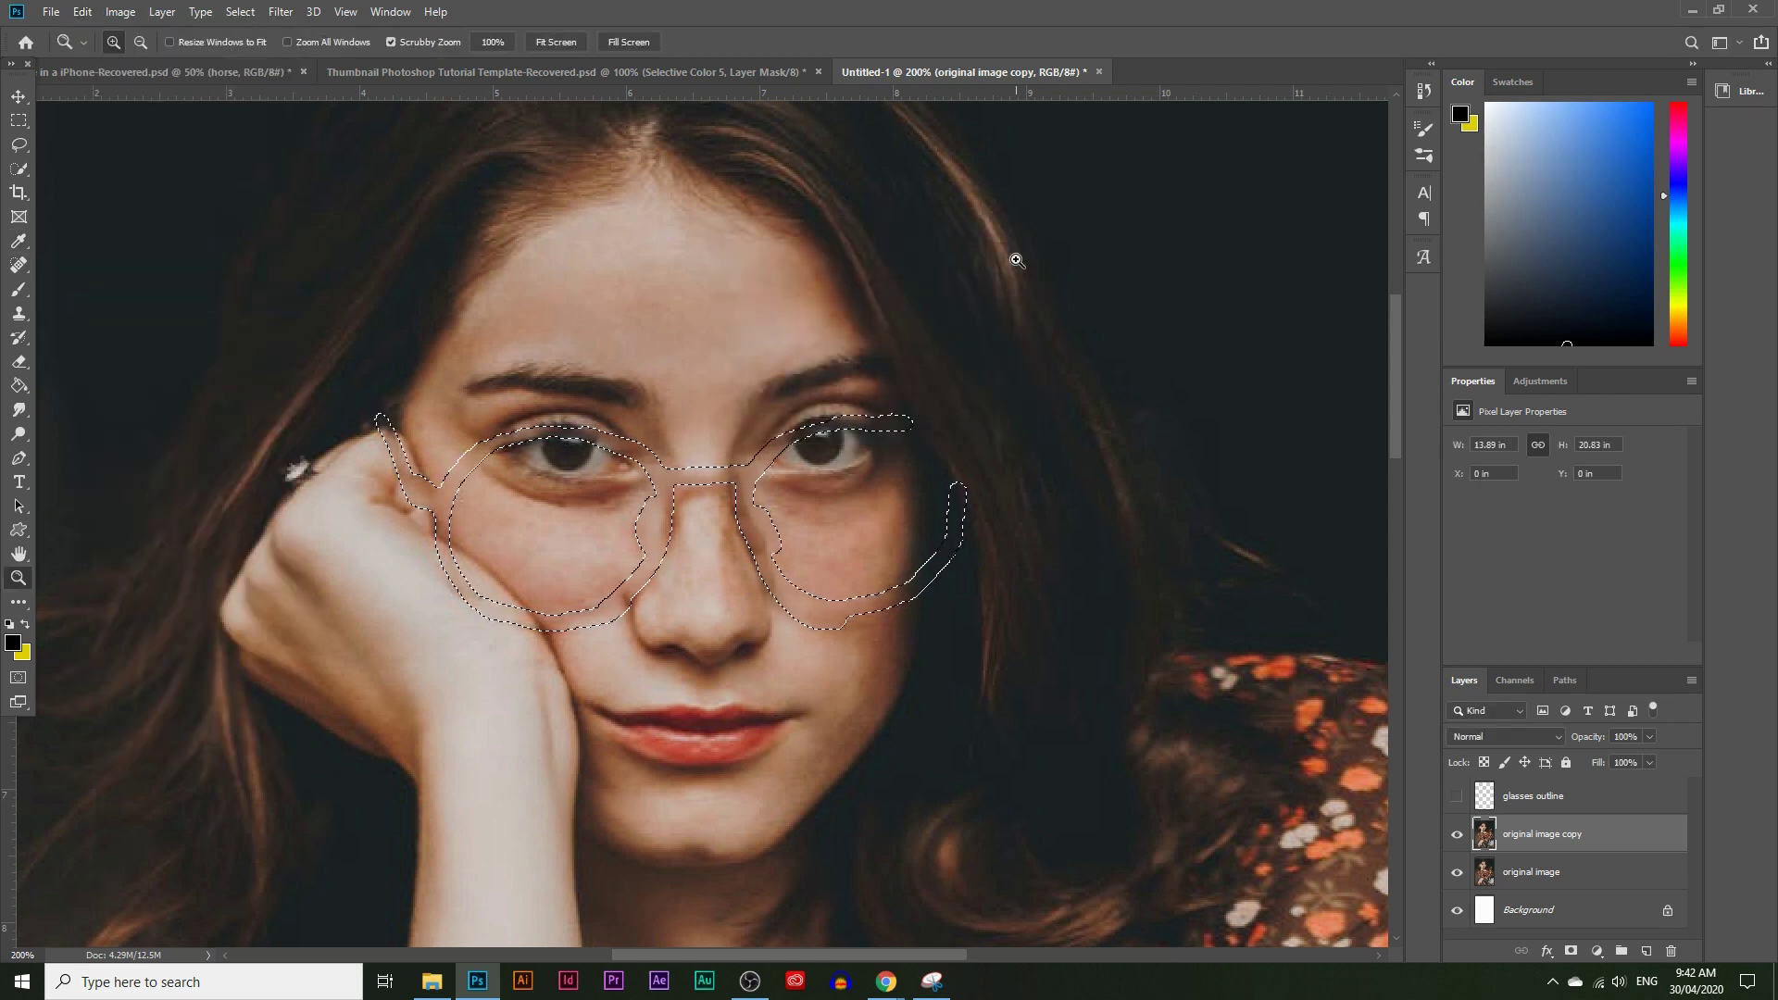
Step: Repeat the Content-Aware fill once more on the active glasses selection, and clear the selection
click(83, 12)
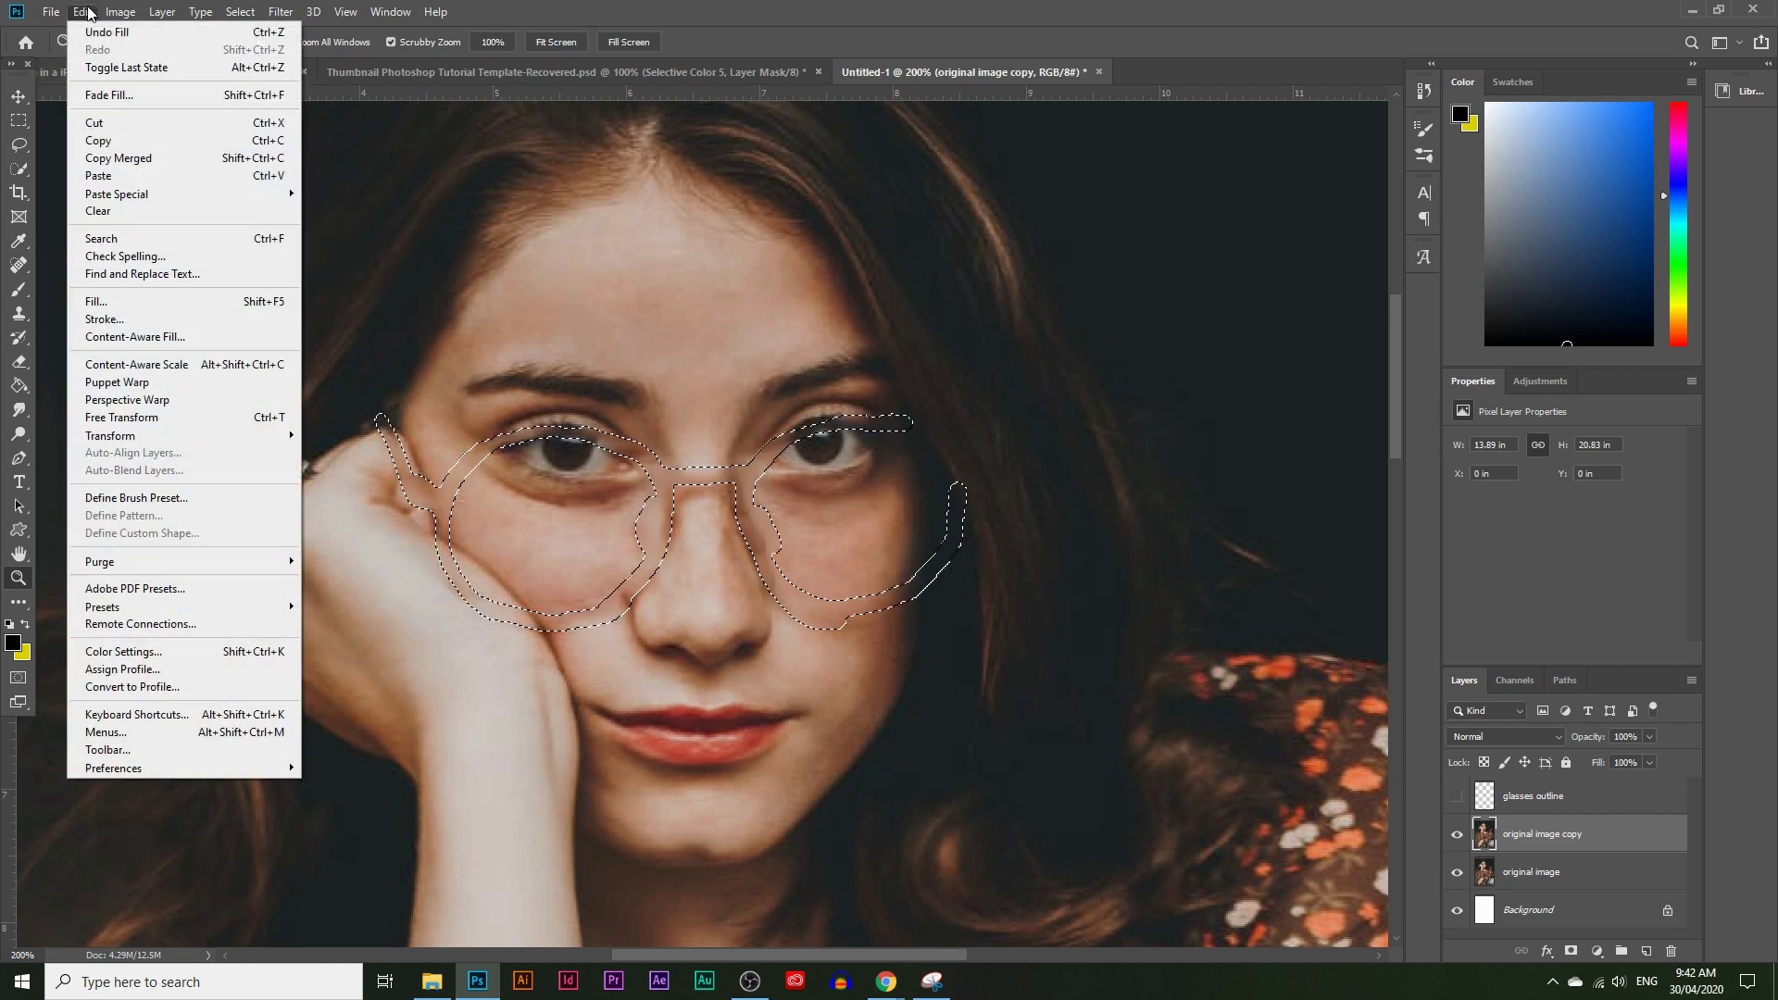
click(141, 302)
click(996, 260)
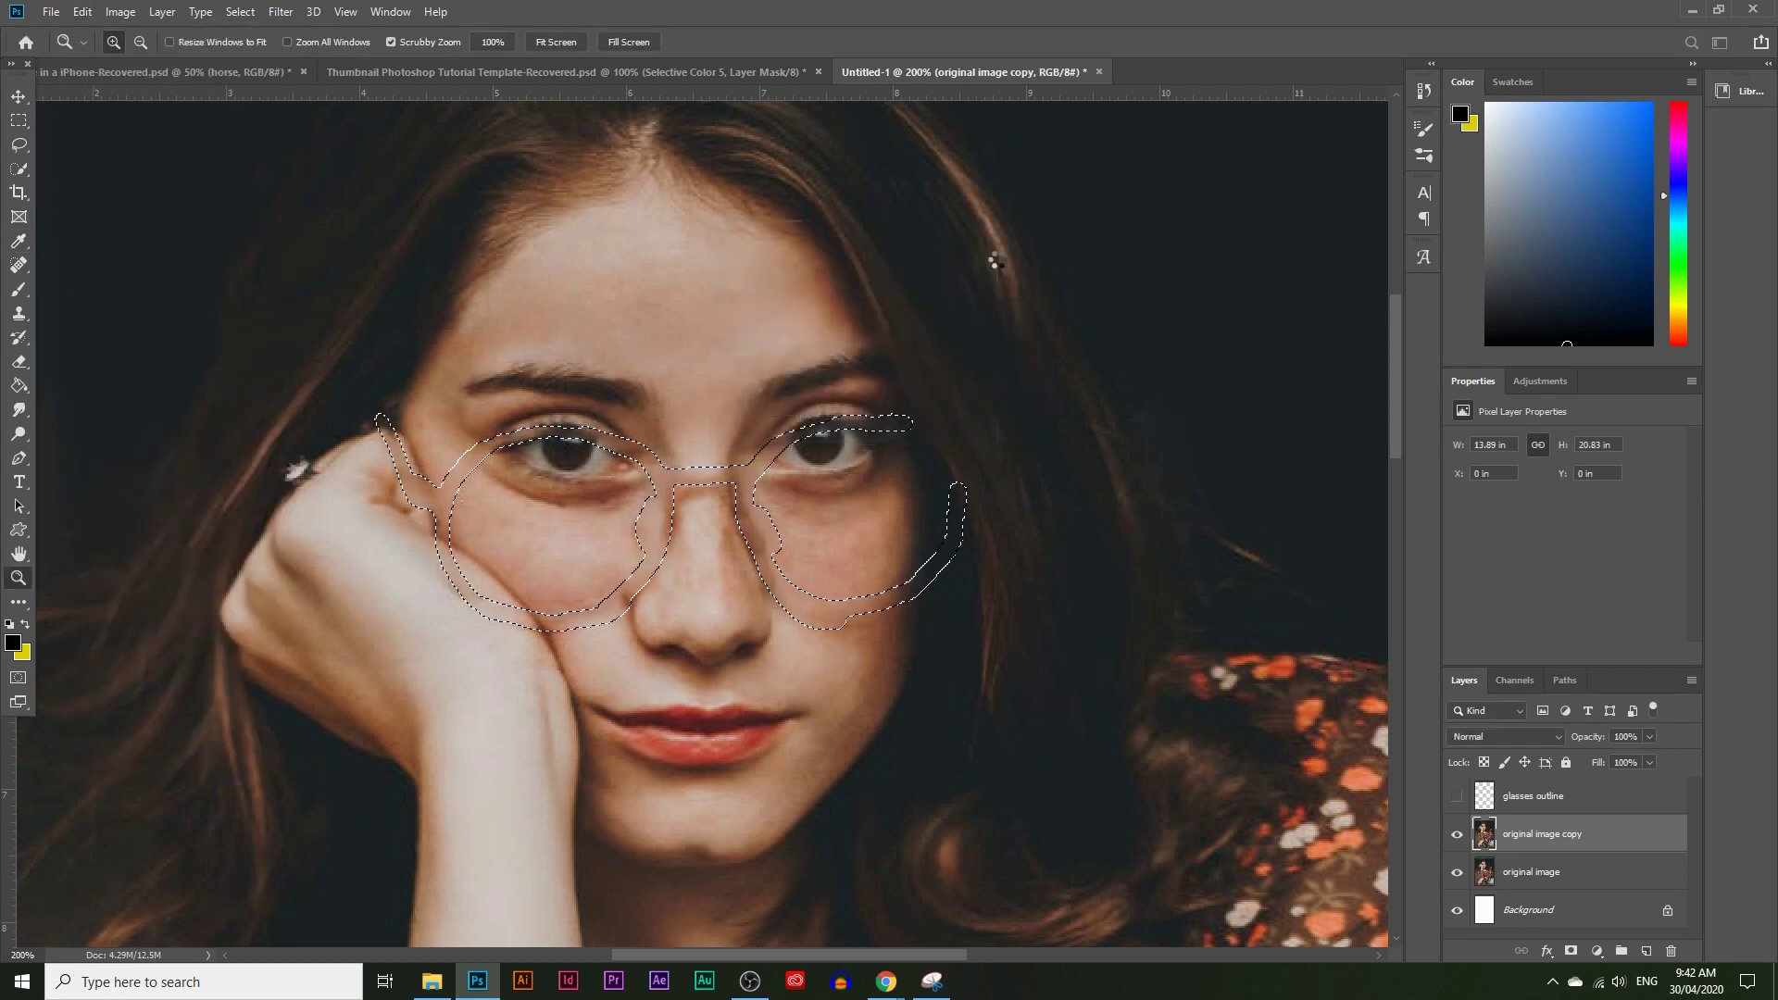
key(ctrl+d)
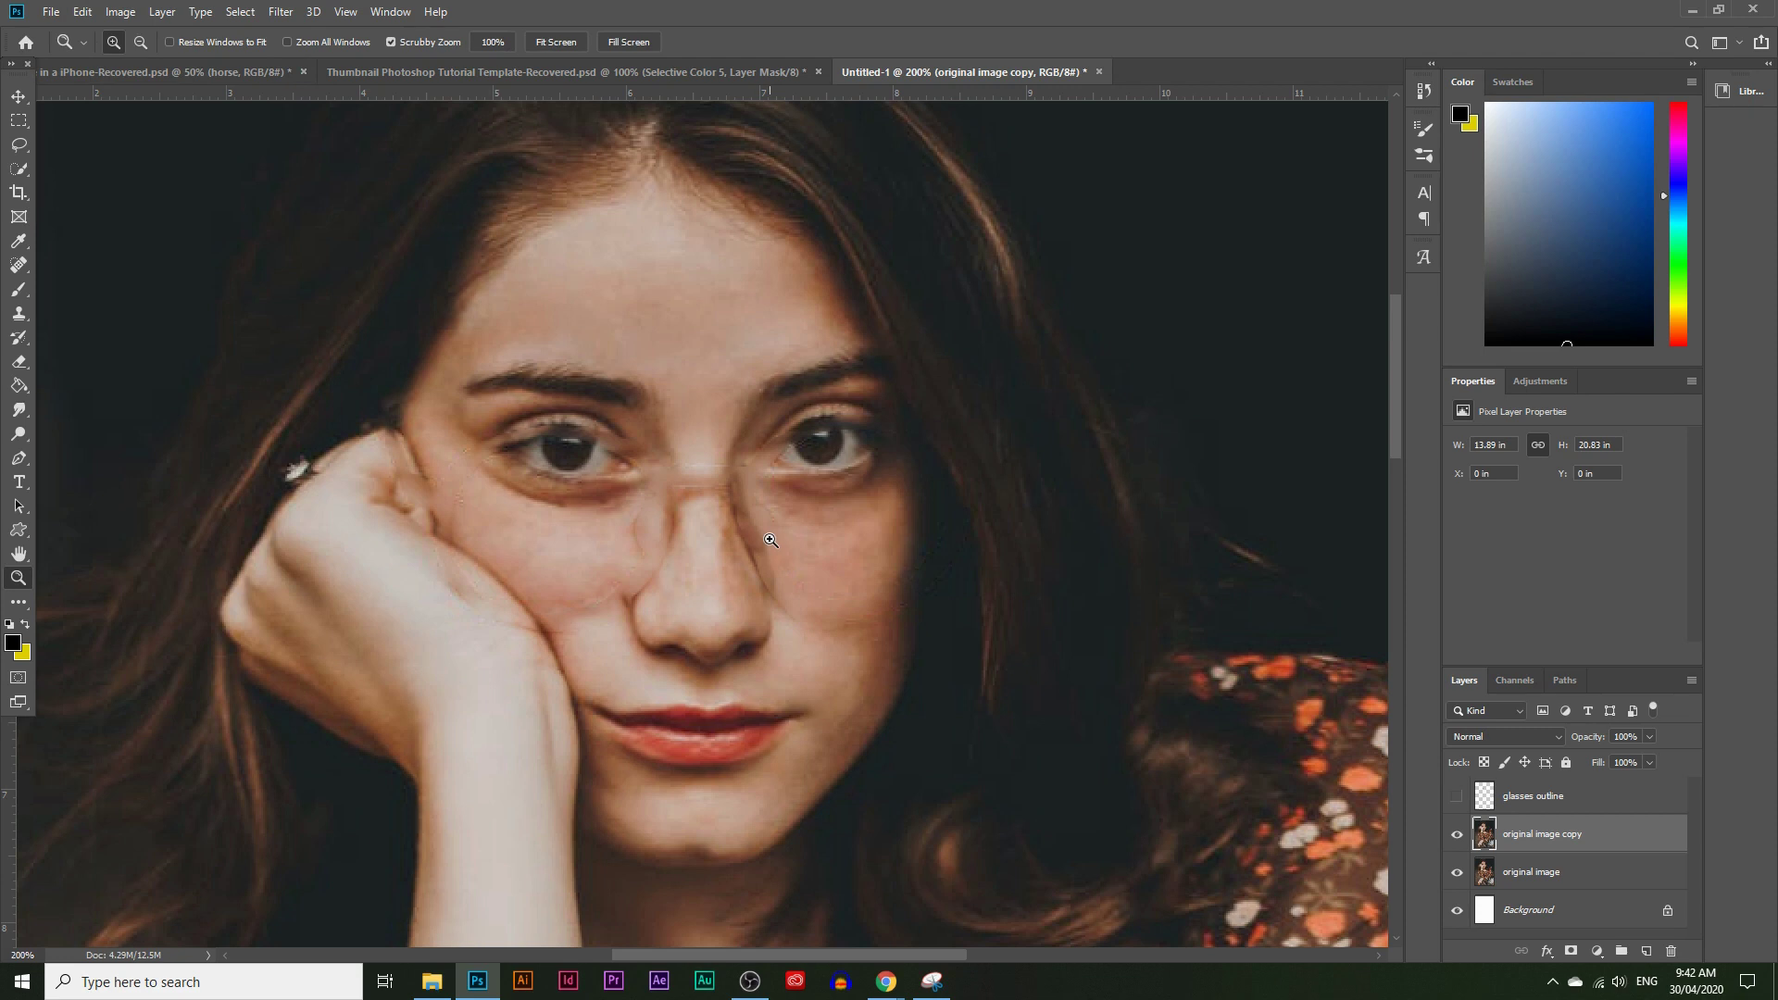
Step: Cover the leftover frame line across the bridge of the nose with a 25 px Clone Stamp, sampling clean skin just above it
click(771, 541)
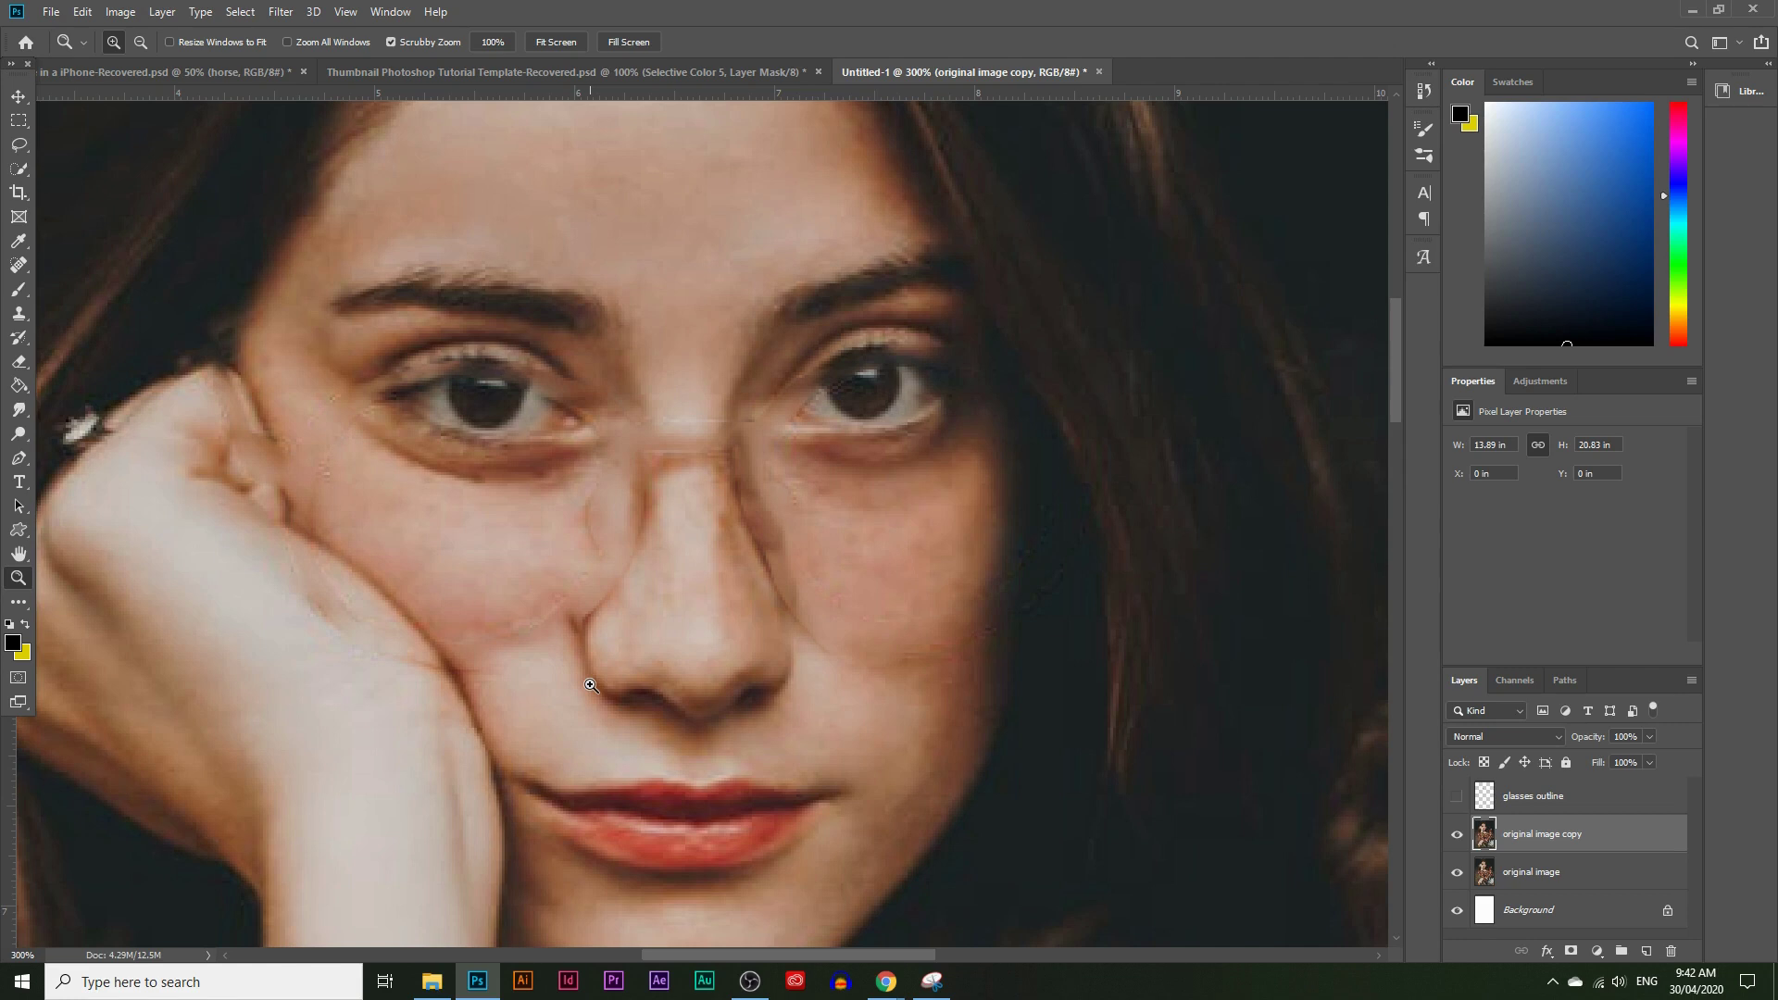
click(18, 313)
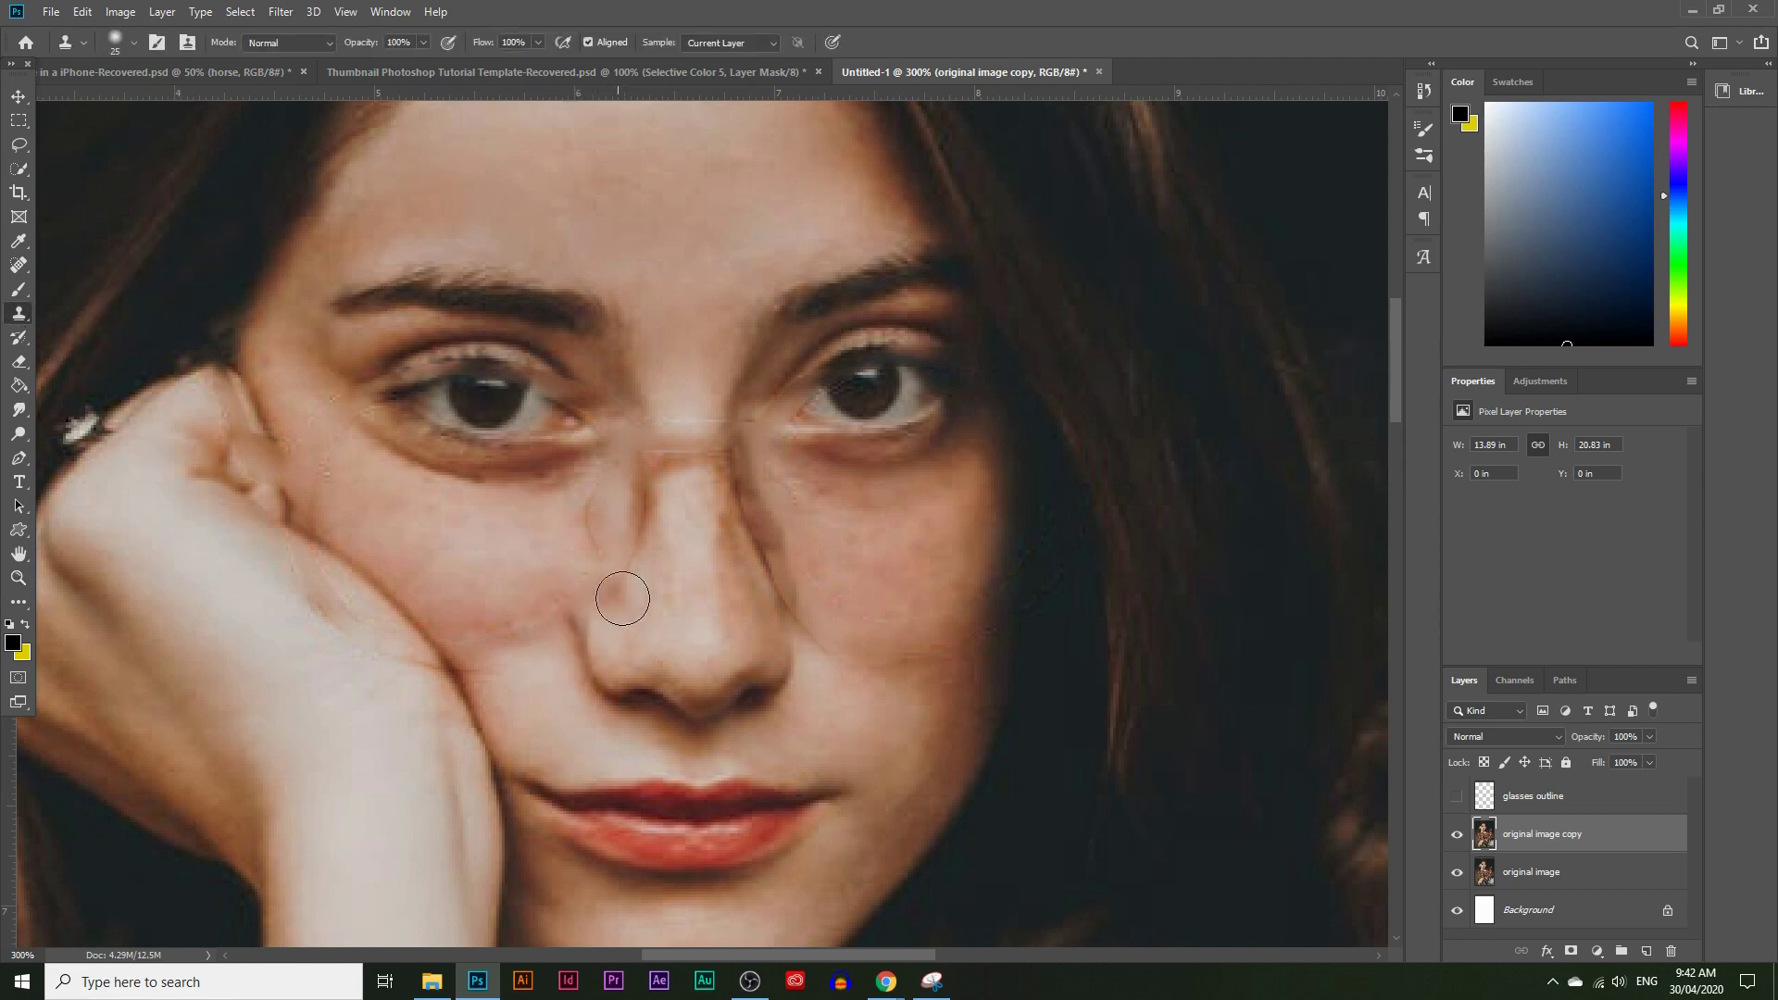
key(ctrl+z)
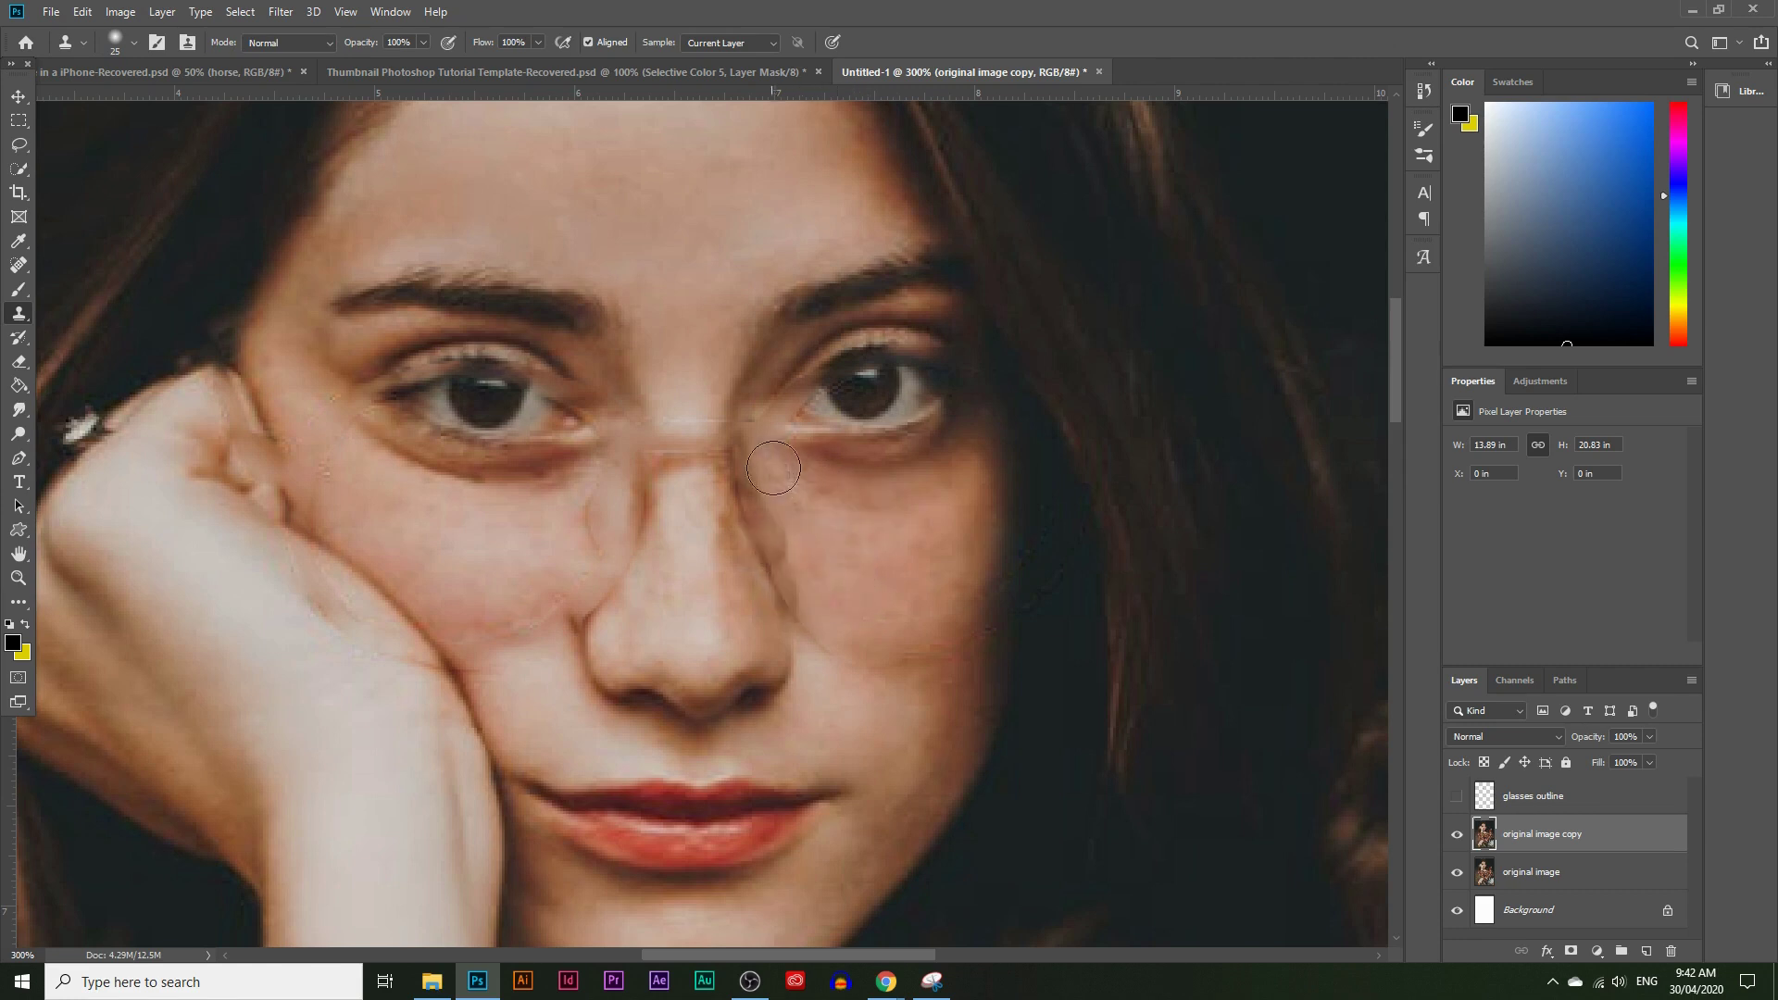
click(638, 569)
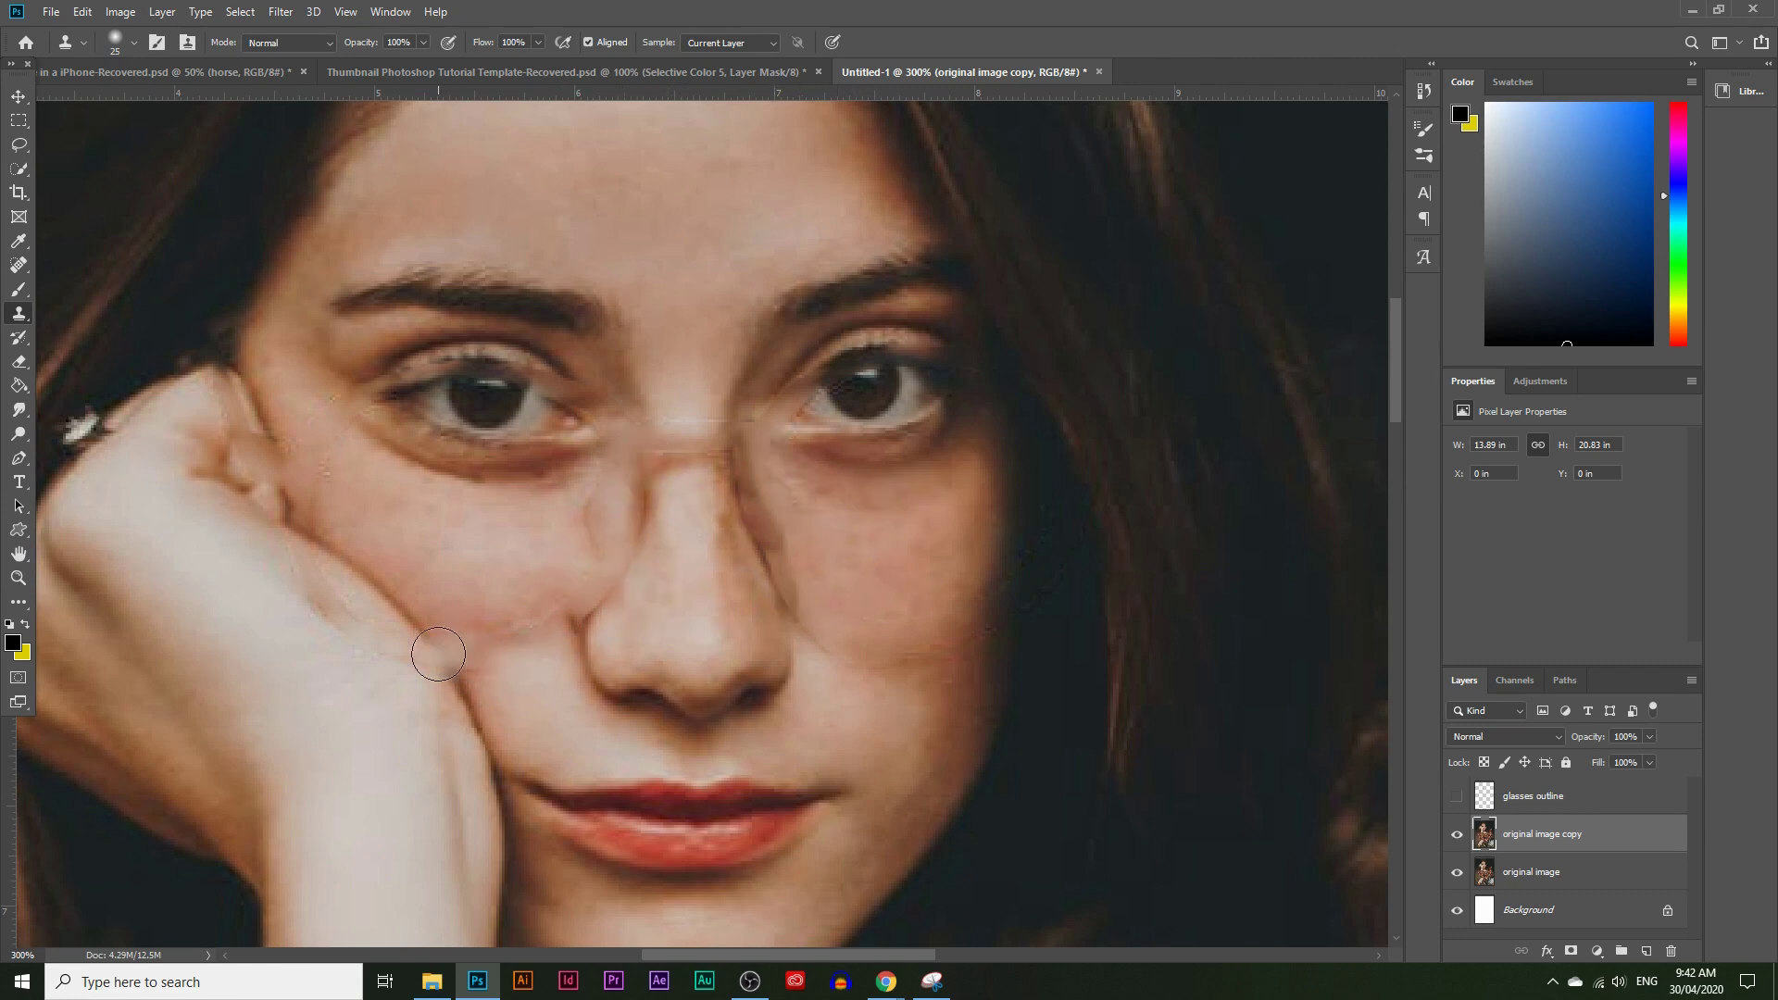
mouse_move(715, 450)
mouse_down()
mouse_move(696, 360)
mouse_move(682, 427)
mouse_move(690, 355)
mouse_up()
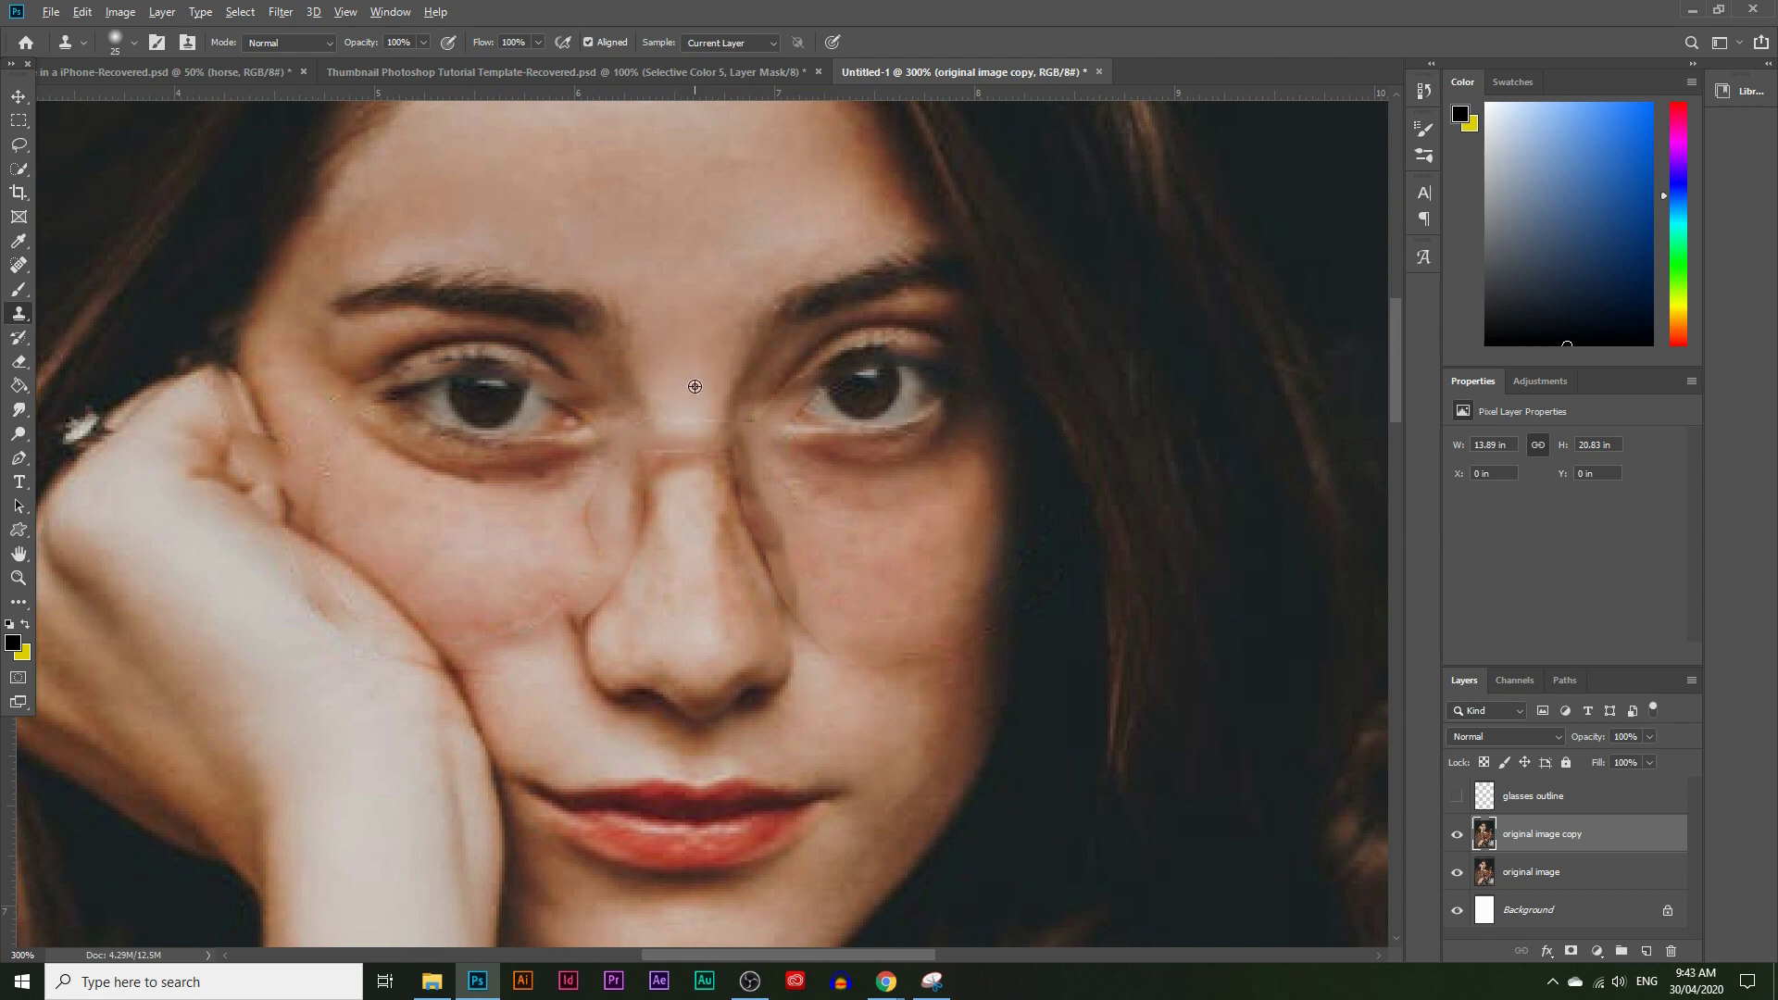
mouse_move(678, 445)
mouse_down()
mouse_move(696, 436)
mouse_move(699, 460)
mouse_move(702, 436)
mouse_move(675, 436)
mouse_up()
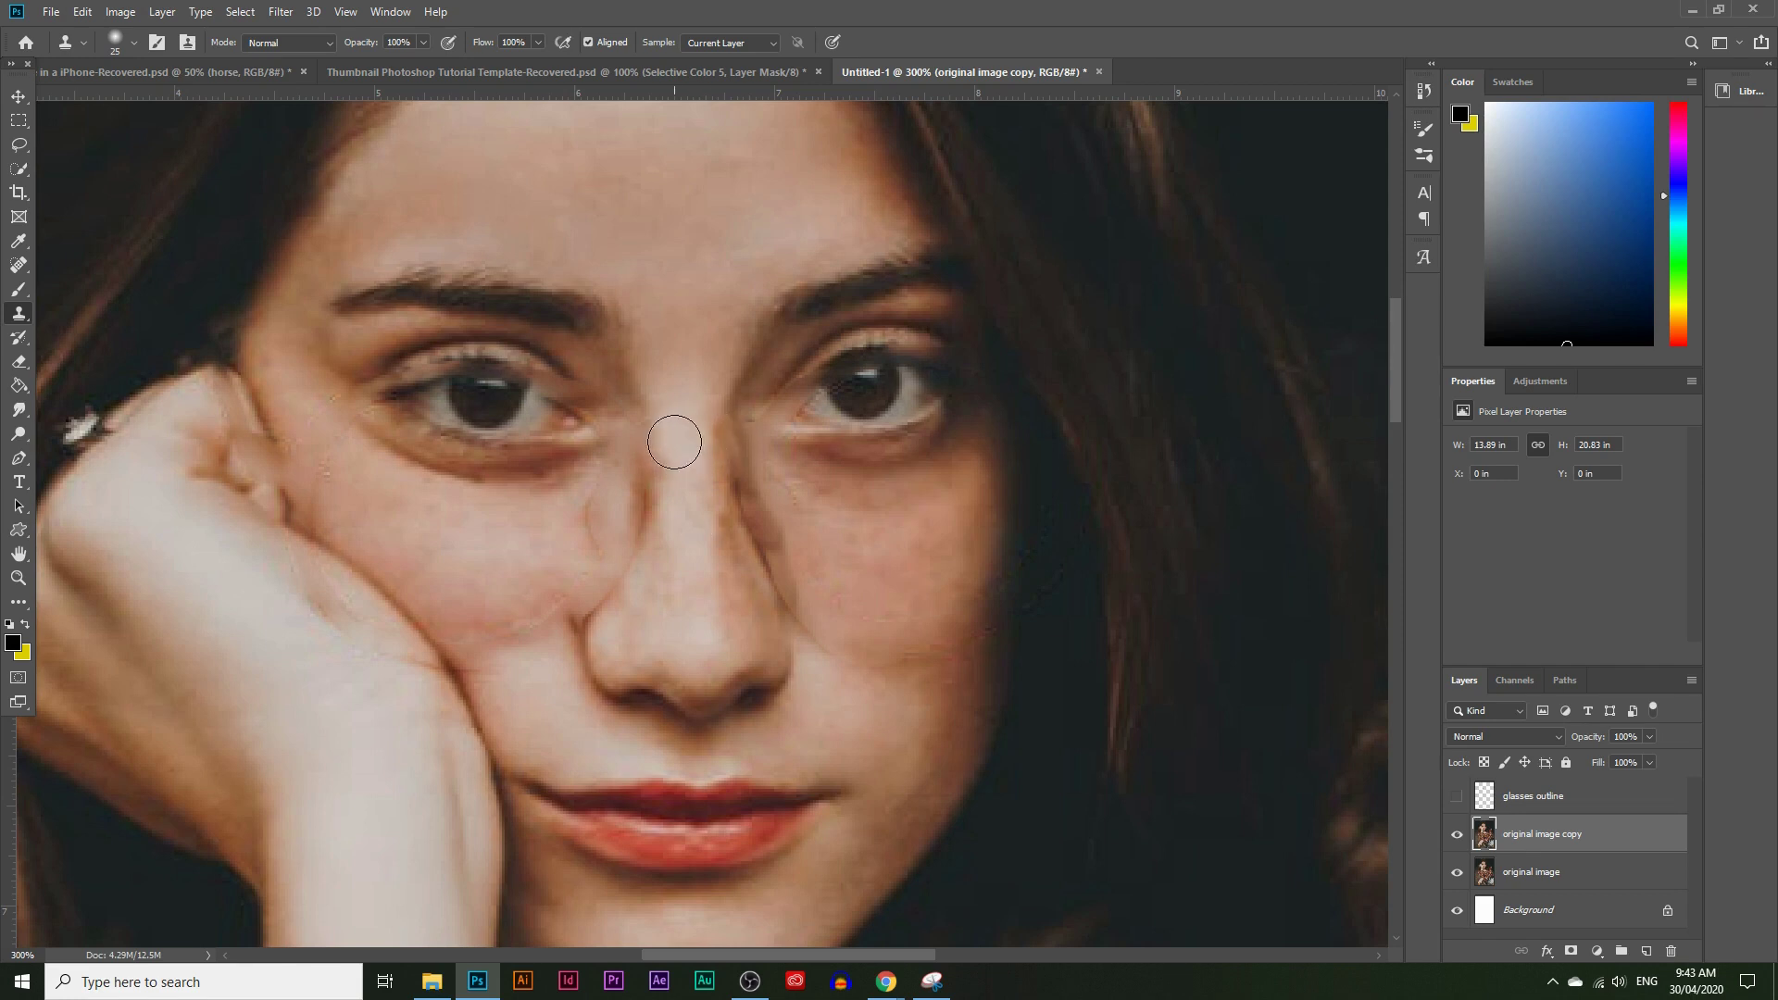
Step: Clone clean skin over the leftover nose-pad mark and the lens-rim line on the cheek next to the hand
mouse_move(622, 579)
mouse_down()
mouse_move(551, 539)
mouse_move(593, 532)
mouse_move(593, 508)
mouse_move(548, 550)
mouse_move(639, 554)
mouse_move(627, 605)
mouse_move(658, 630)
mouse_move(611, 611)
mouse_move(658, 587)
mouse_up()
mouse_move(553, 561)
mouse_down()
mouse_move(498, 567)
mouse_move(492, 603)
mouse_up()
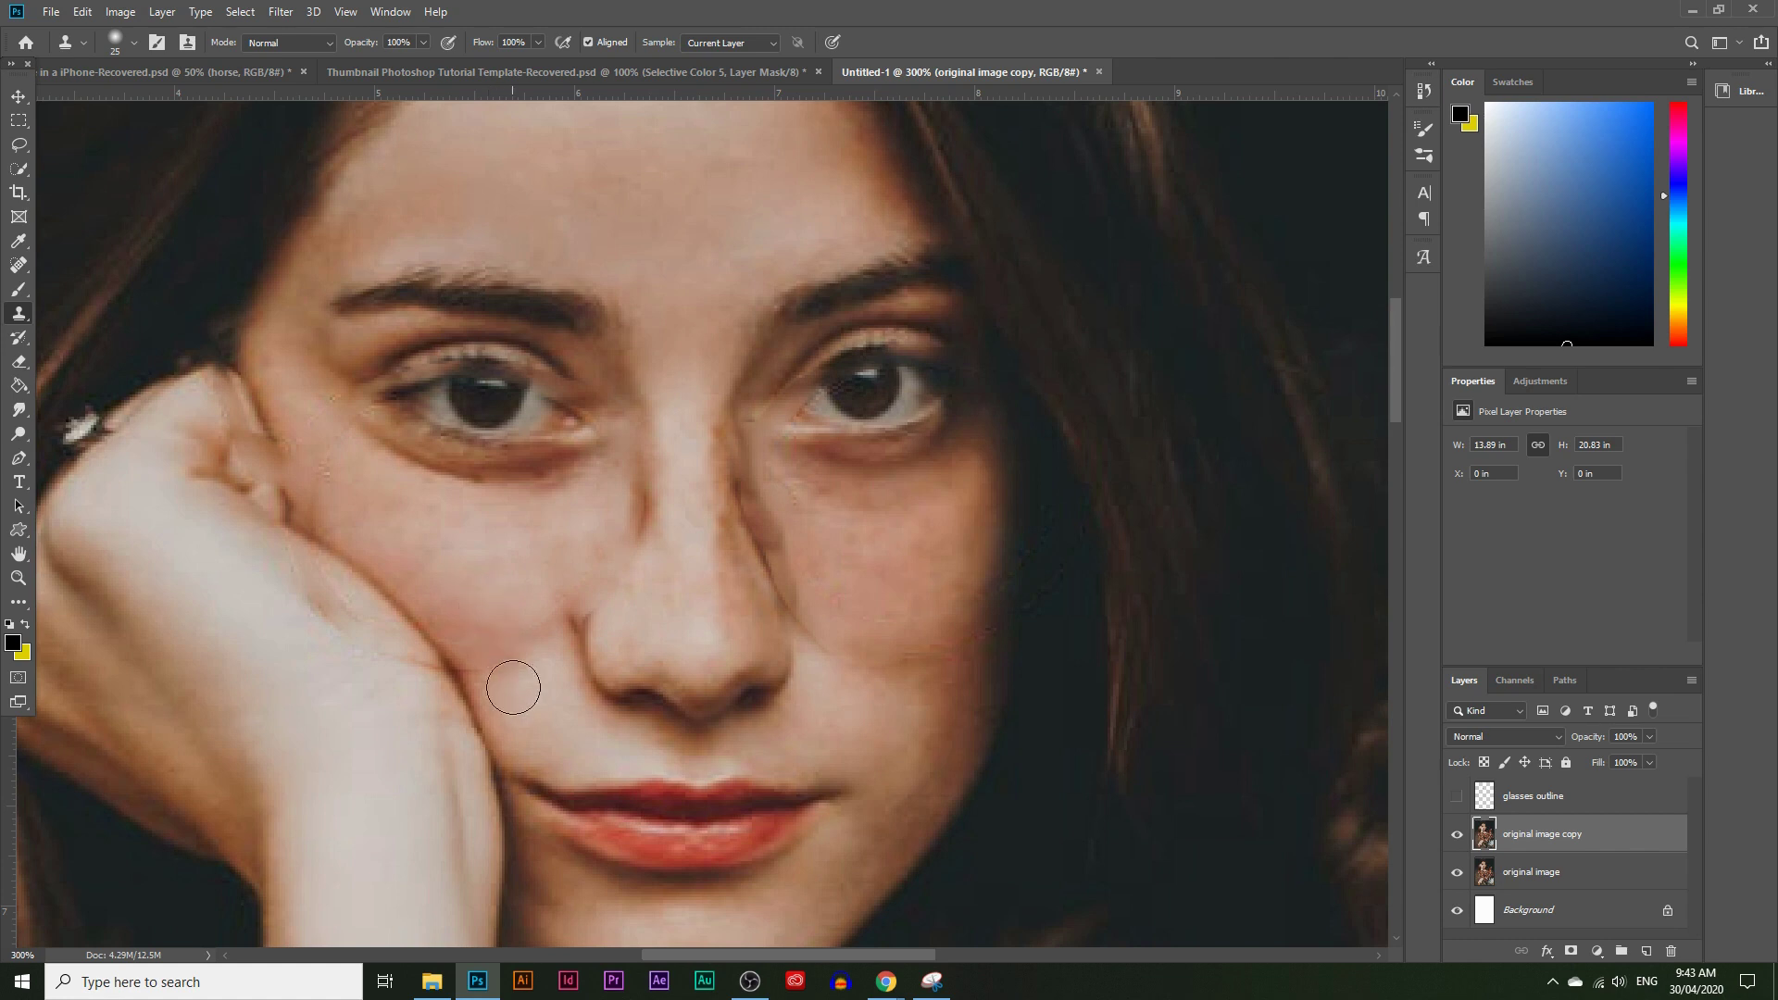
mouse_move(495, 689)
mouse_down()
mouse_move(465, 640)
mouse_move(490, 667)
mouse_up()
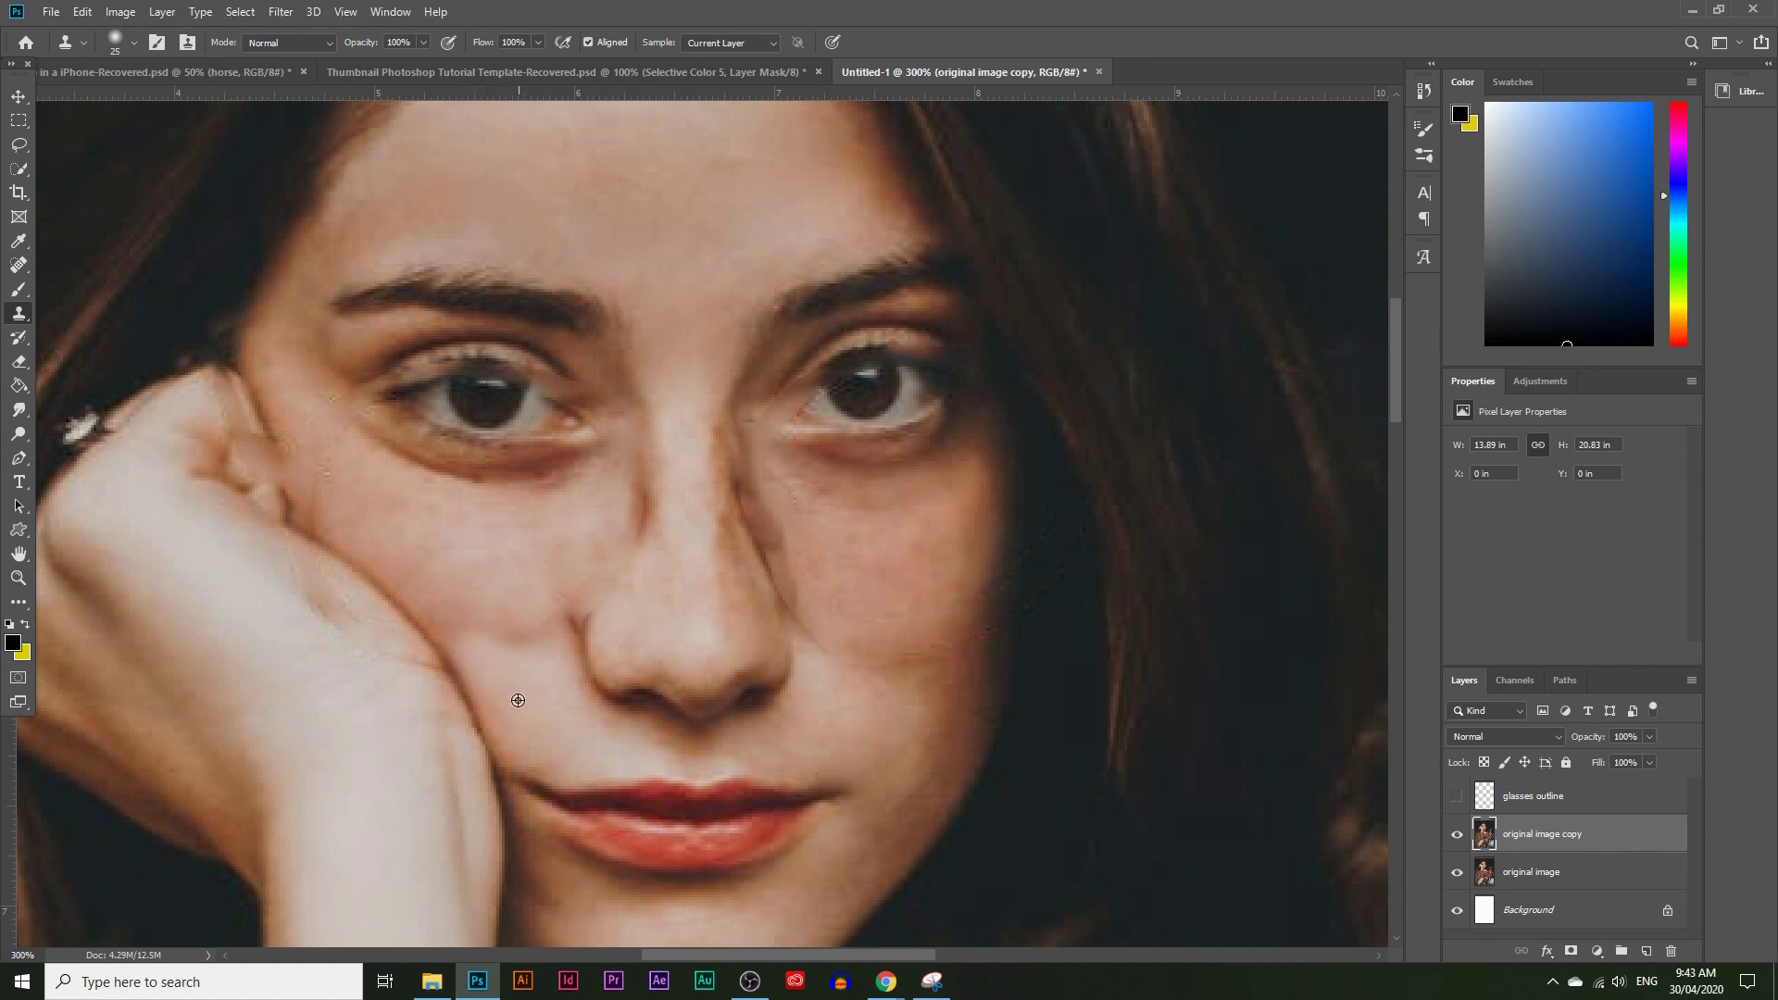
alt+click(476, 559)
mouse_move(512, 611)
mouse_down()
mouse_move(531, 612)
mouse_move(488, 623)
mouse_move(554, 623)
mouse_up()
alt+click(433, 541)
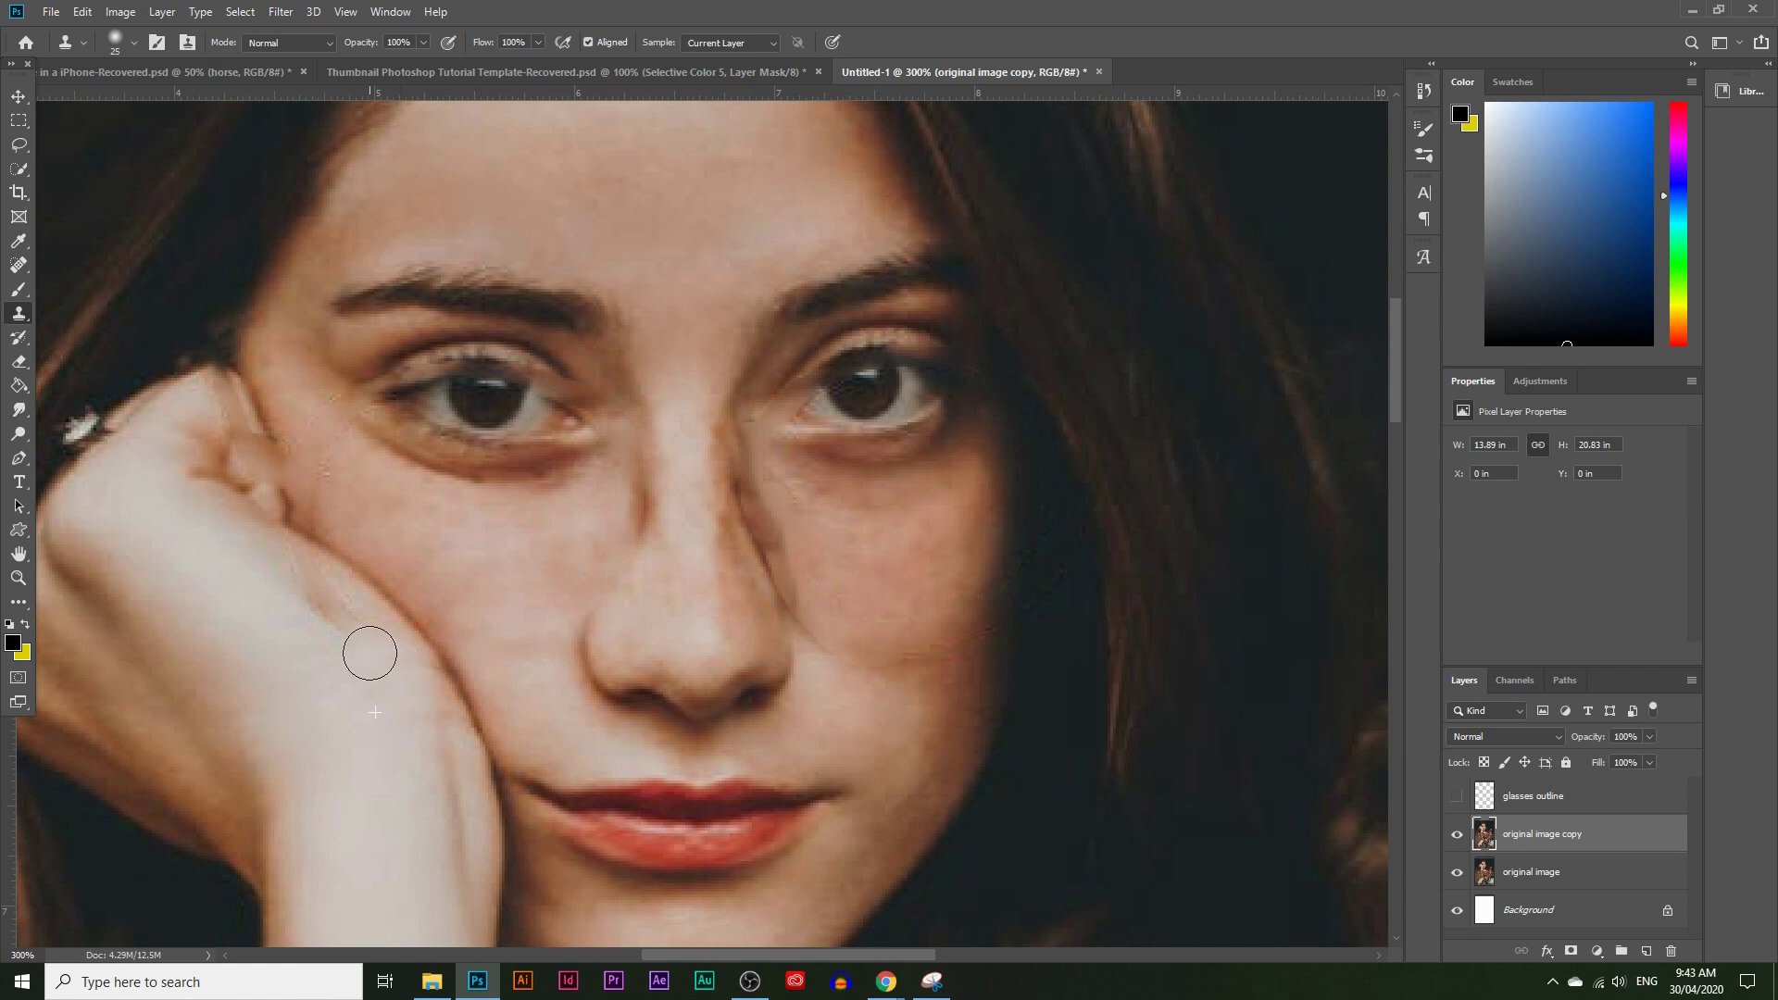
Step: Clone smooth skin over the leftover rim marks on the back of the hand resting against the cheek
mouse_move(330, 615)
mouse_down()
mouse_move(290, 563)
mouse_move(410, 681)
mouse_up()
scroll(318, 602, up, 2)
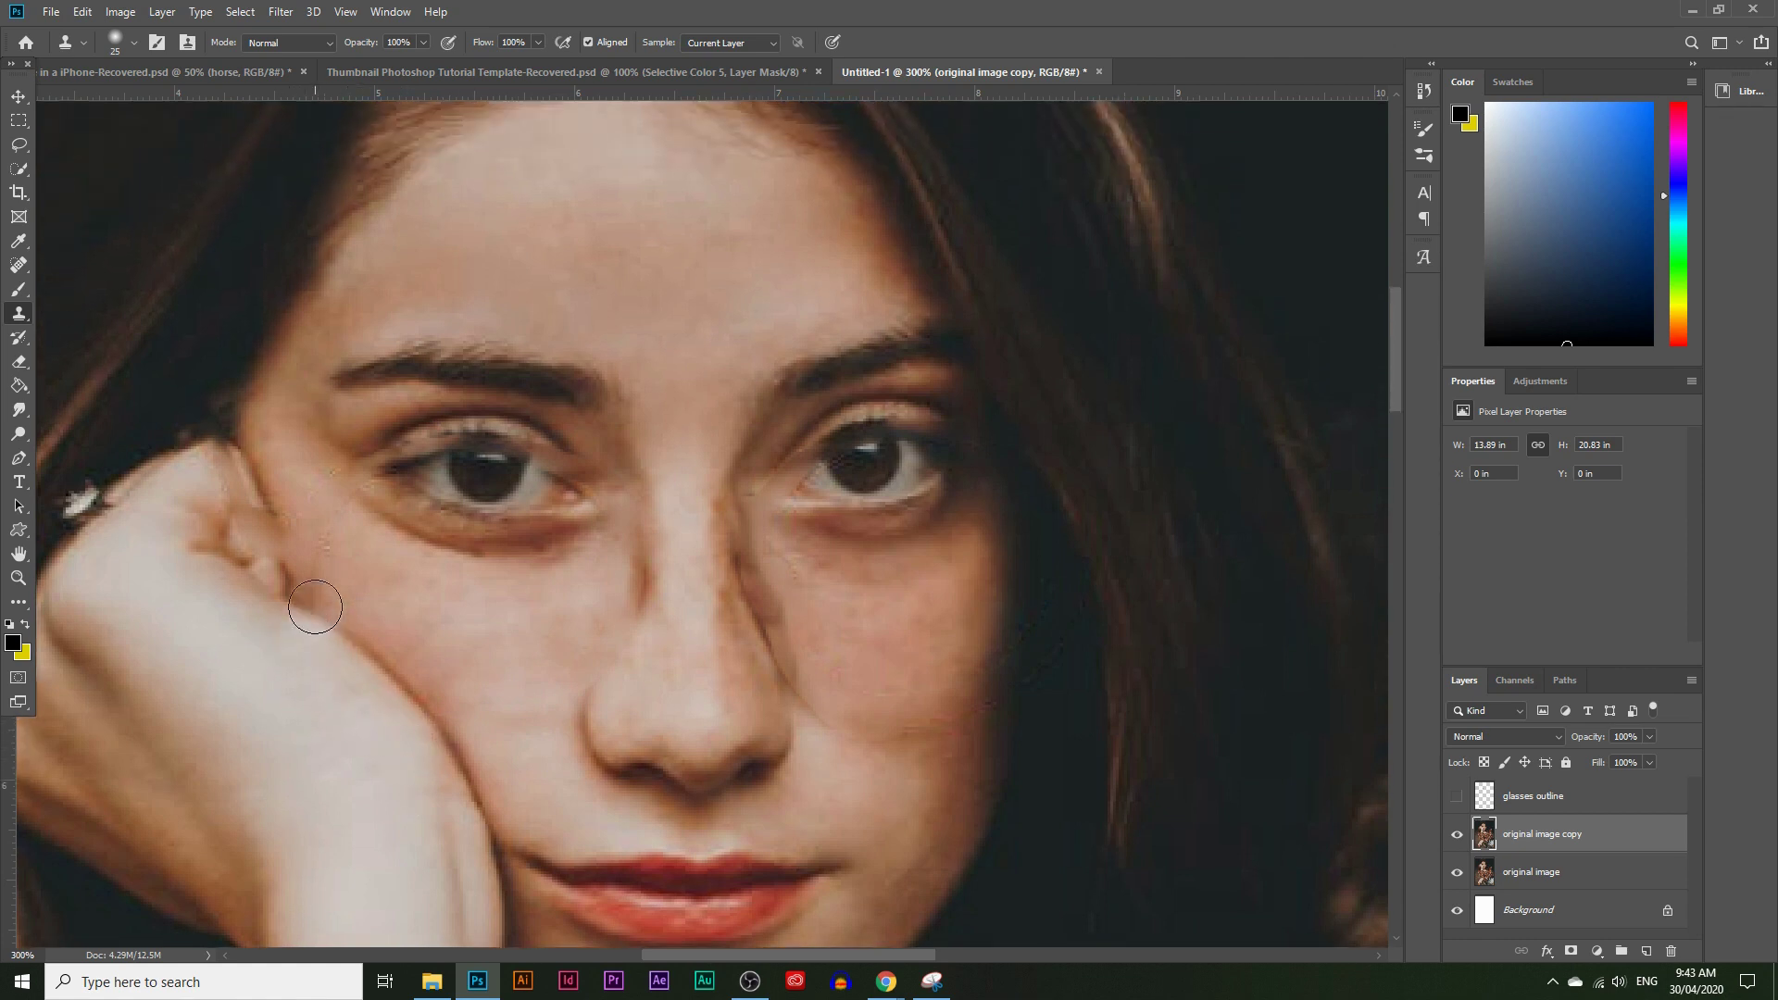
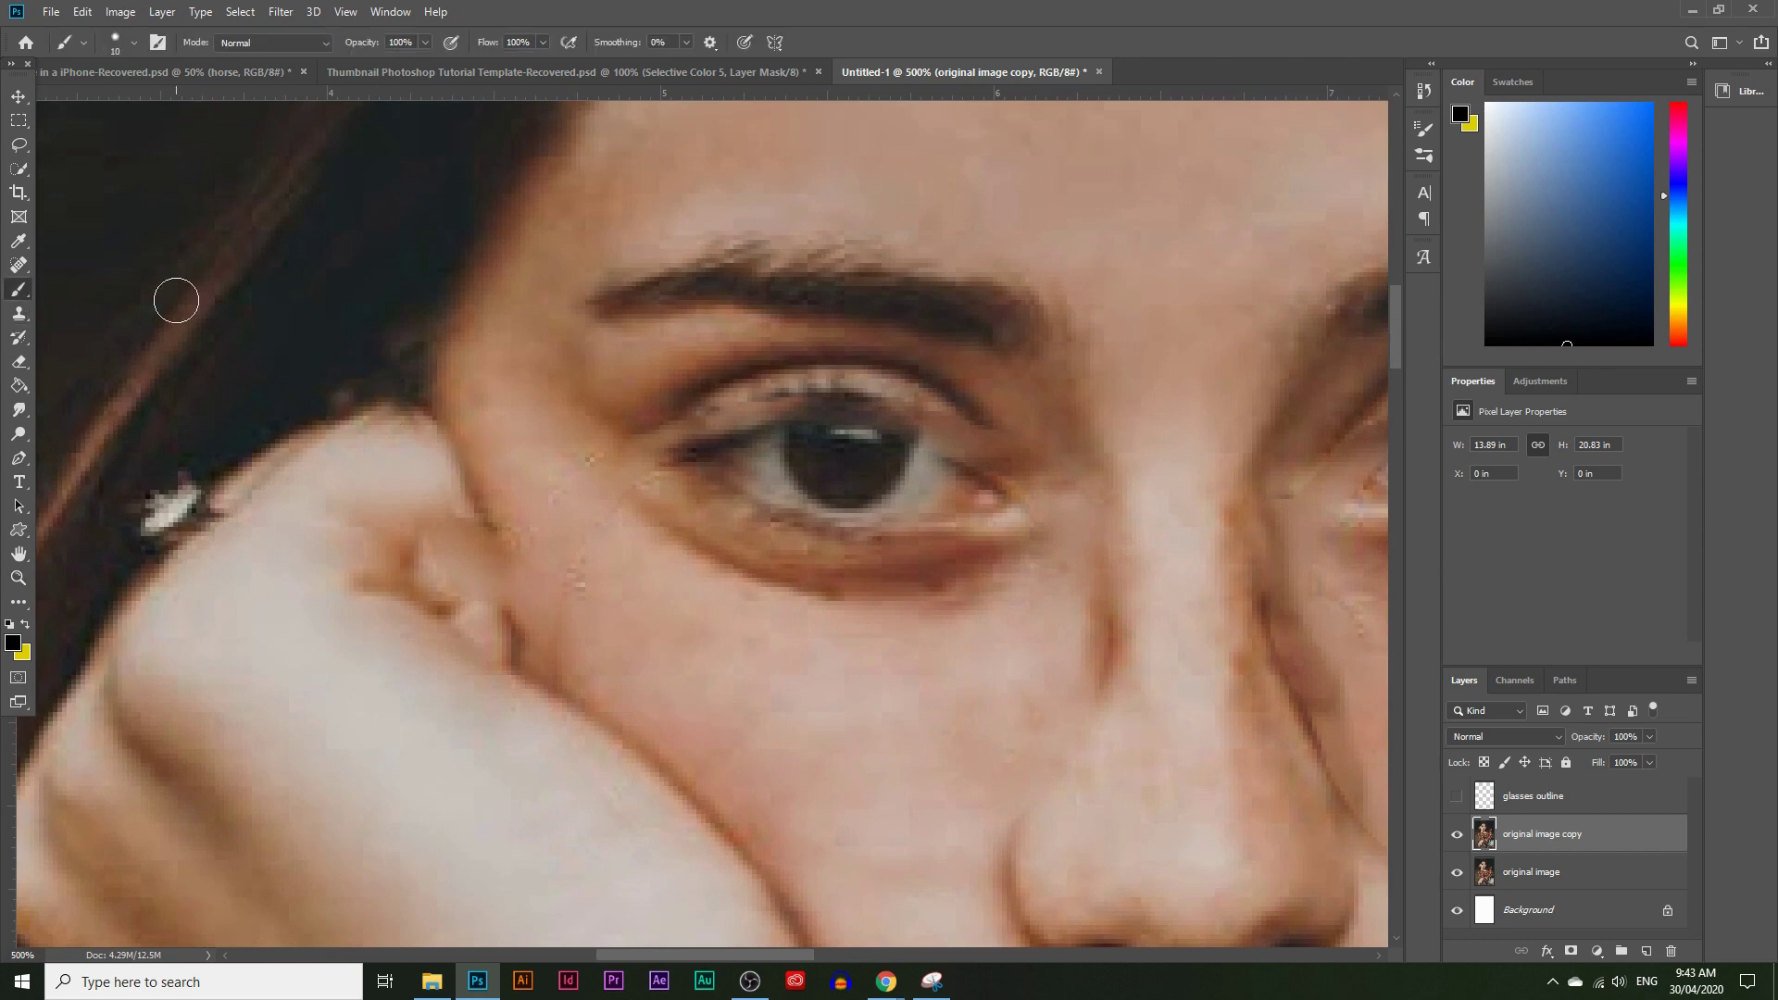
Step: Rebuild the dark contour line between the curled hand and the cheek with a 15 px Clone Stamp
click(19, 314)
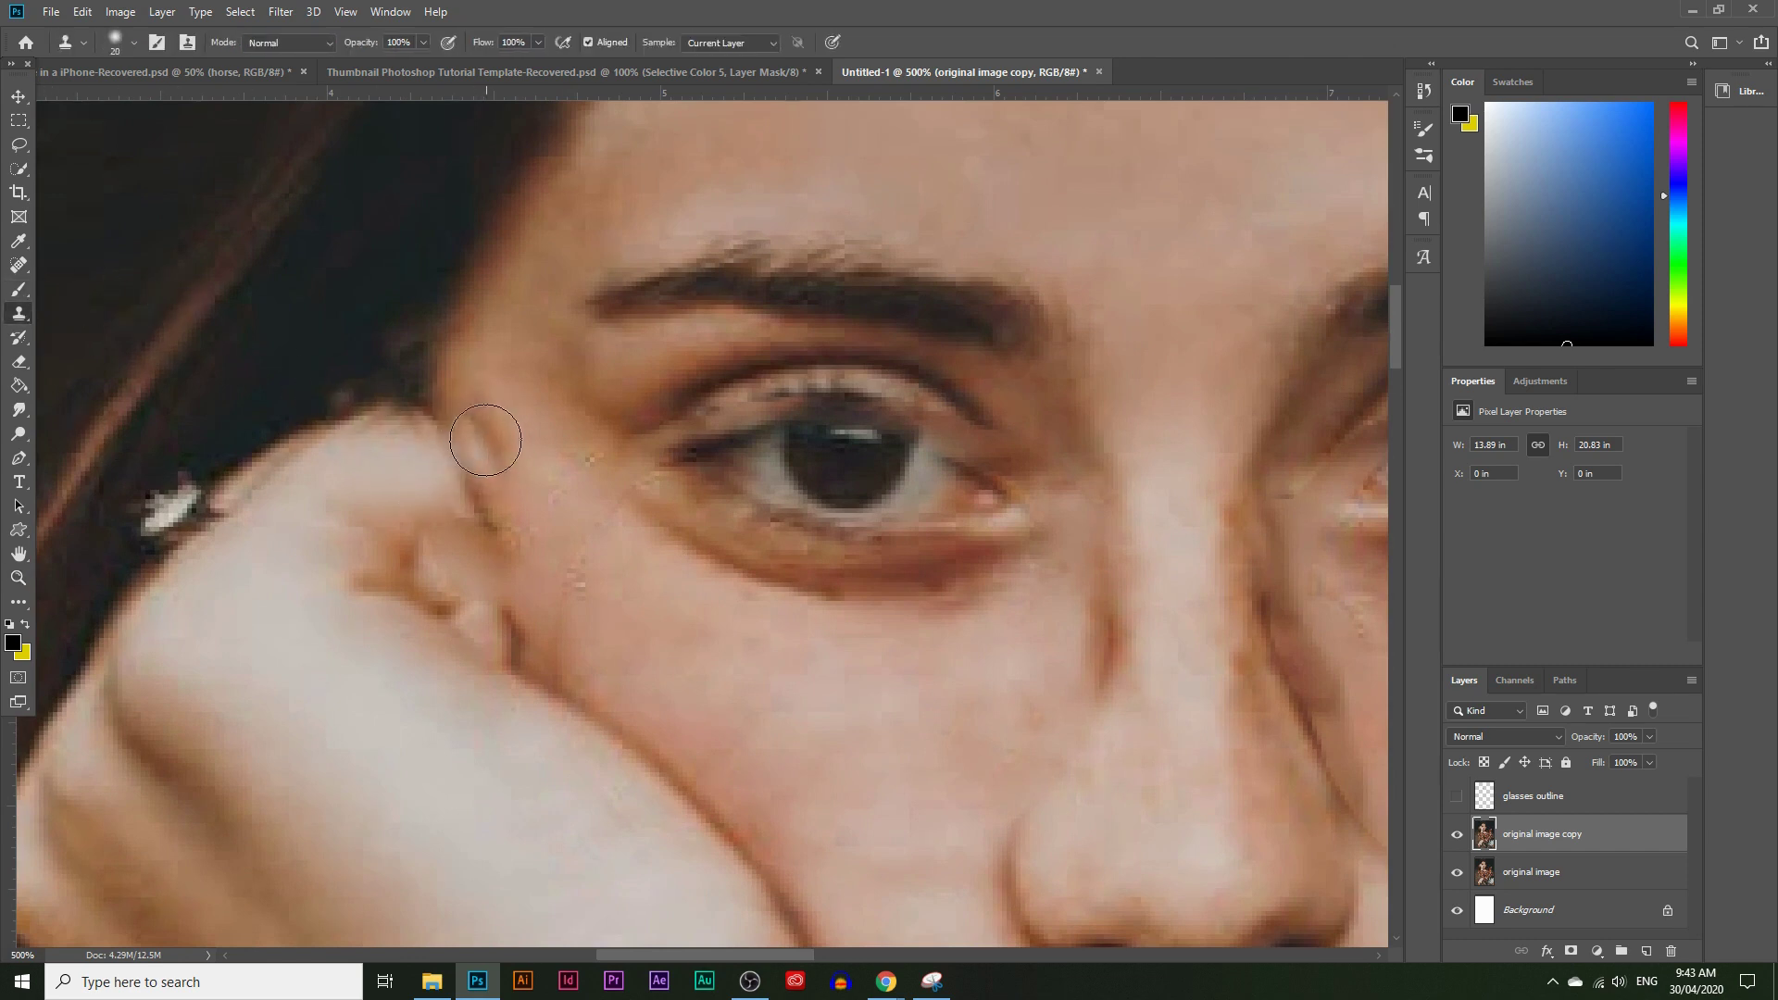
key(bracketleft)
key(bracketleft)
key(bracketright)
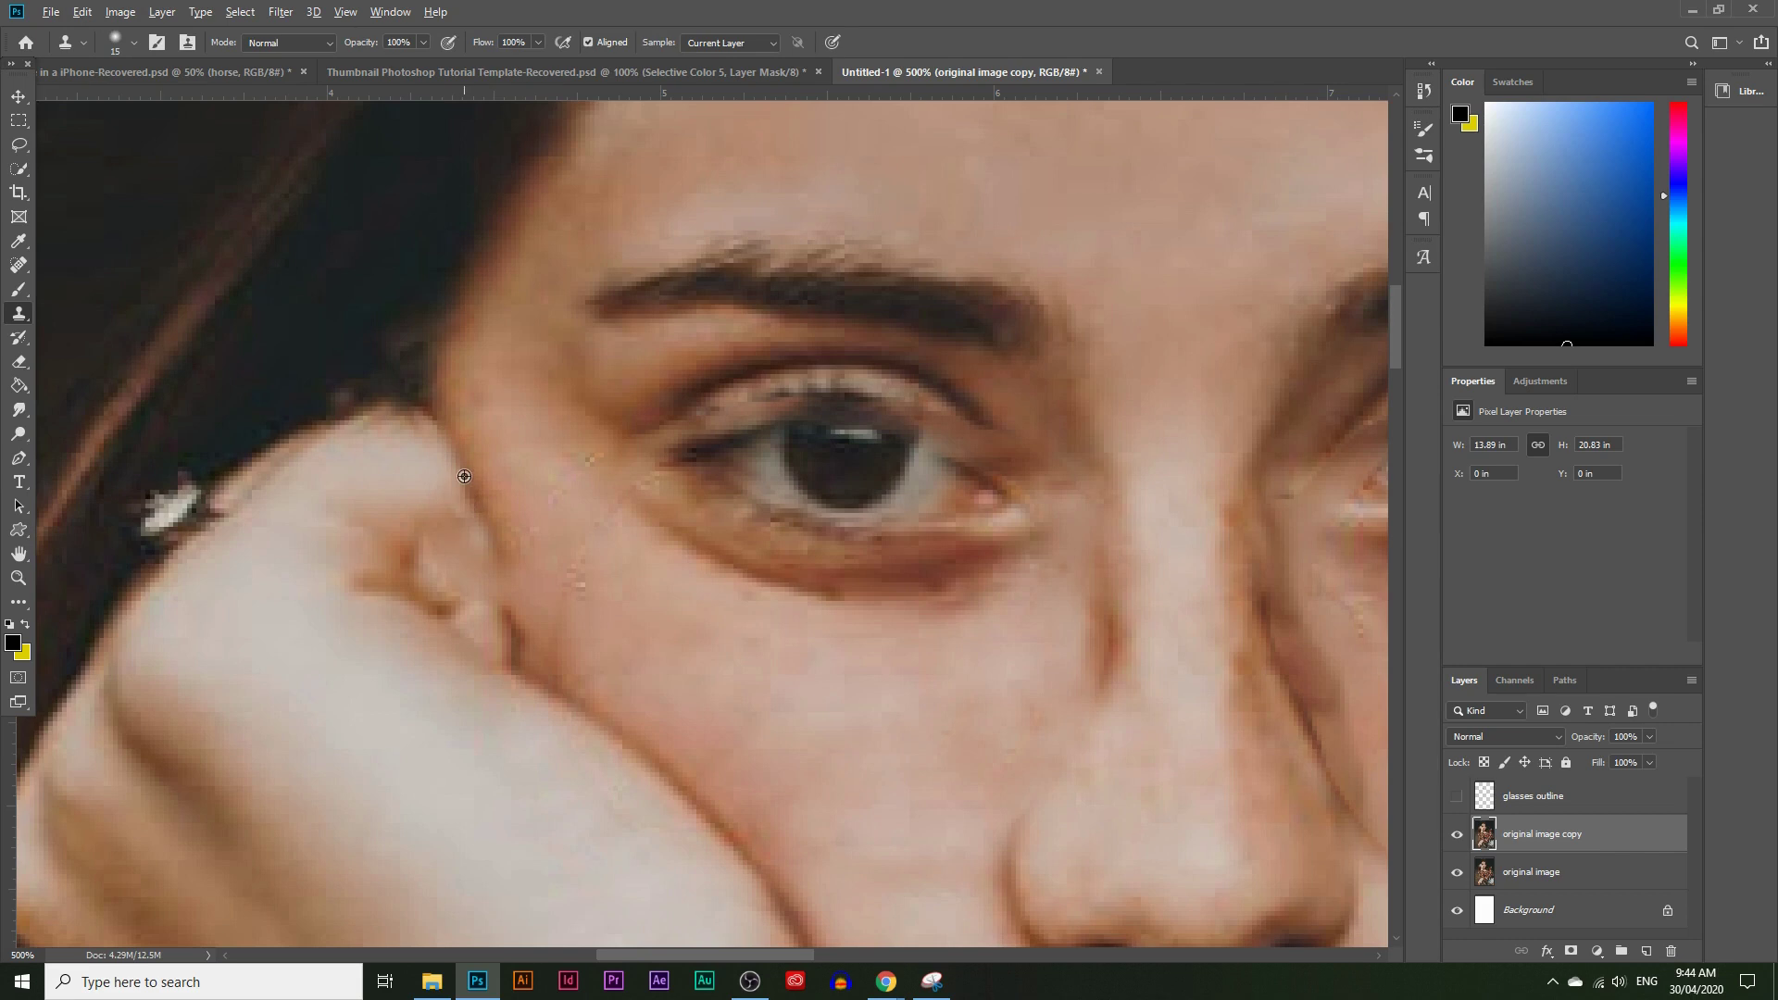
alt+click(518, 648)
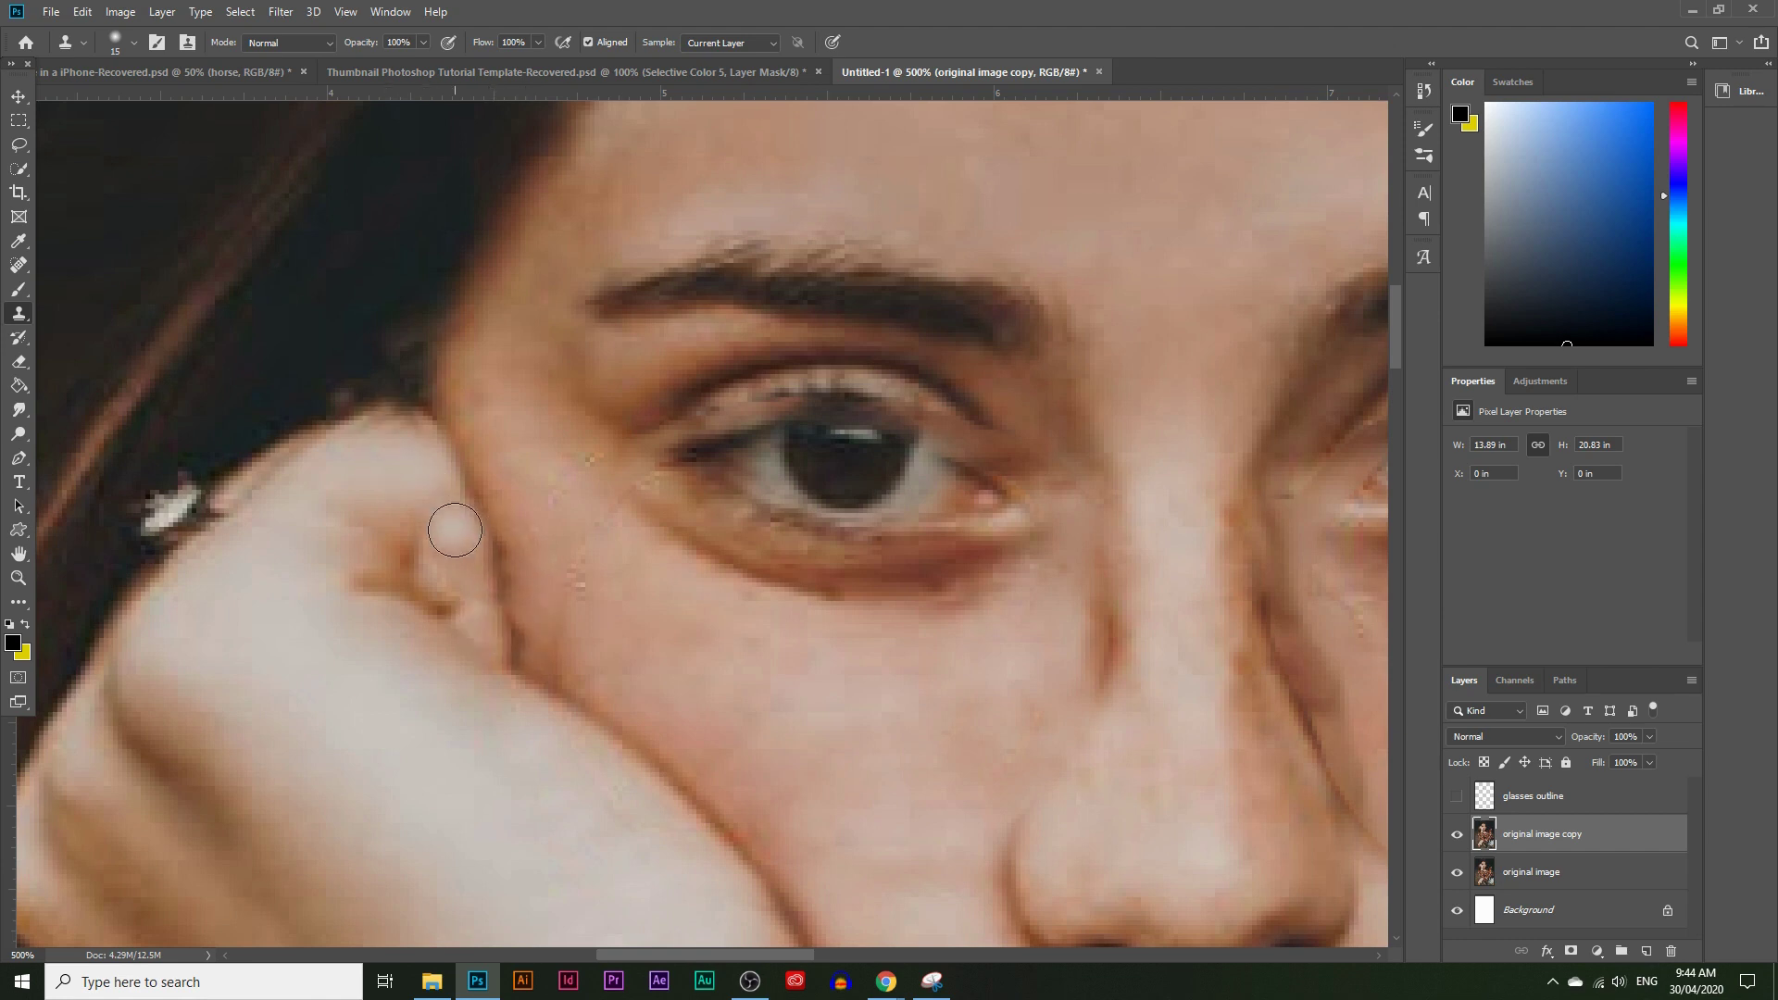
Step: Clone smooth hand skin over the leftover marks on the curled finger next to the cheek
alt+click(392, 483)
alt+click(433, 464)
drag(453, 503, 467, 536)
alt+click(490, 615)
drag(489, 598, 482, 587)
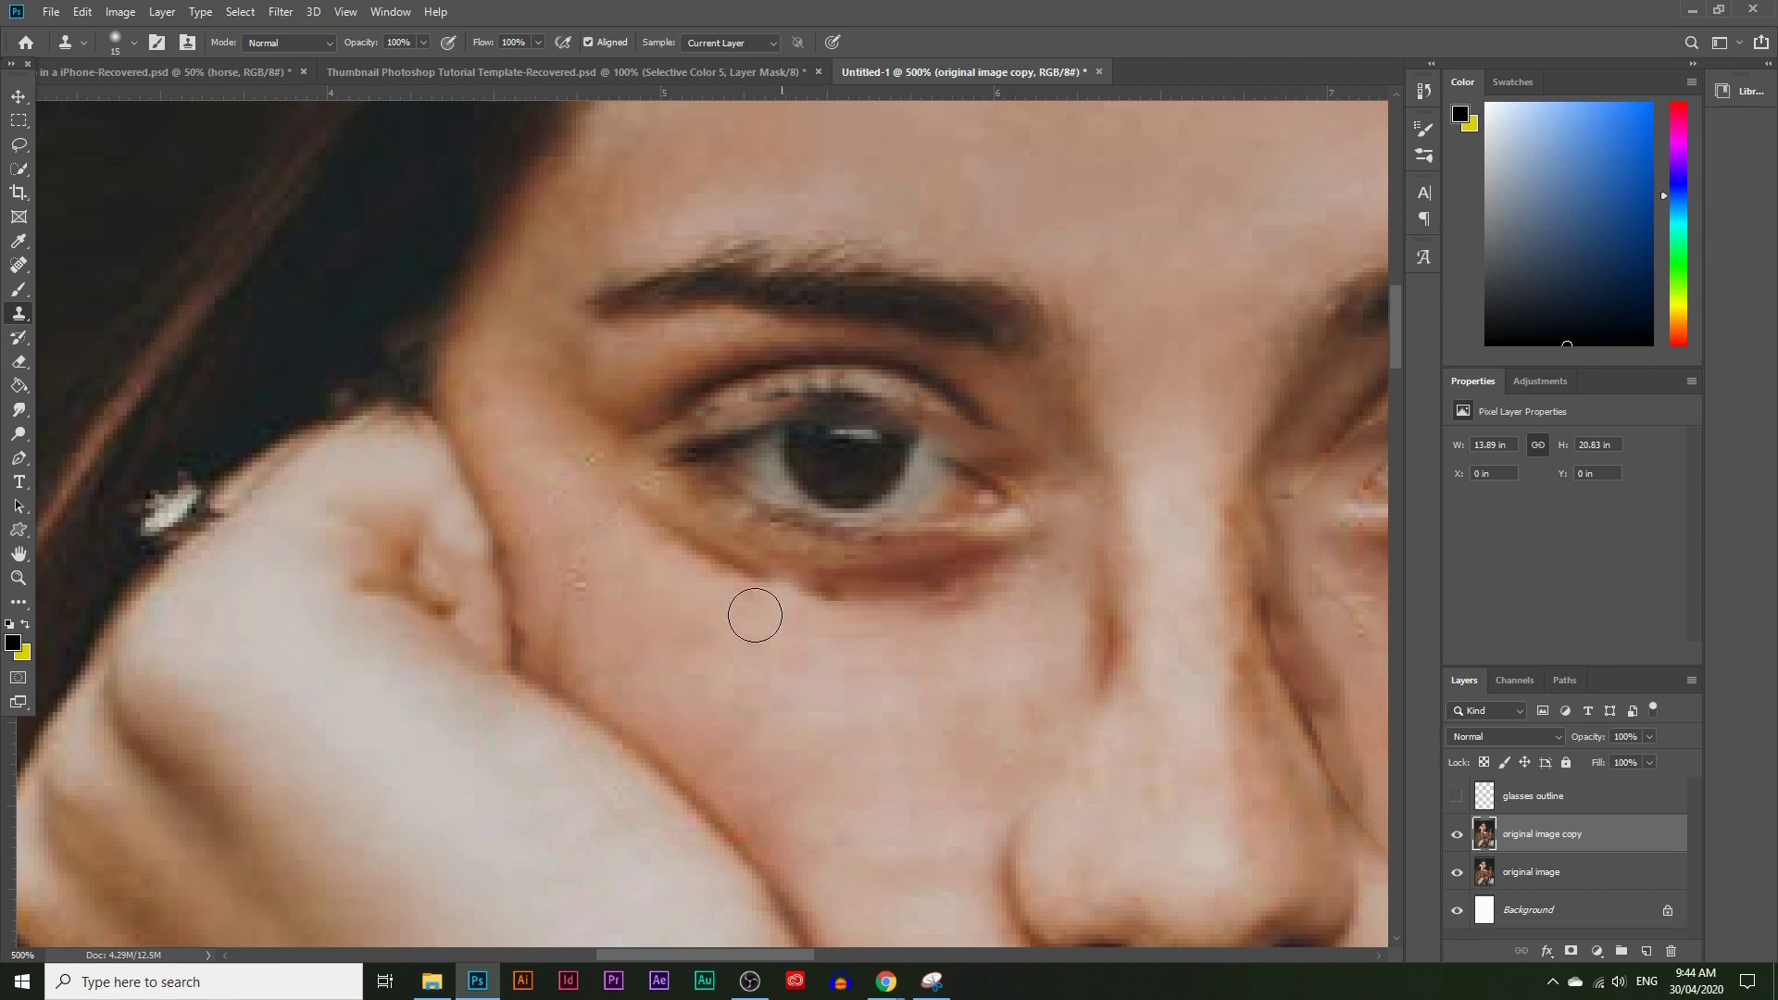
Step: Clone clean cheek skin over the leftover lens-rim line beside the nostril and across the cheek on the shadowed side
click(18, 577)
alt+click(965, 574)
alt+click(1048, 594)
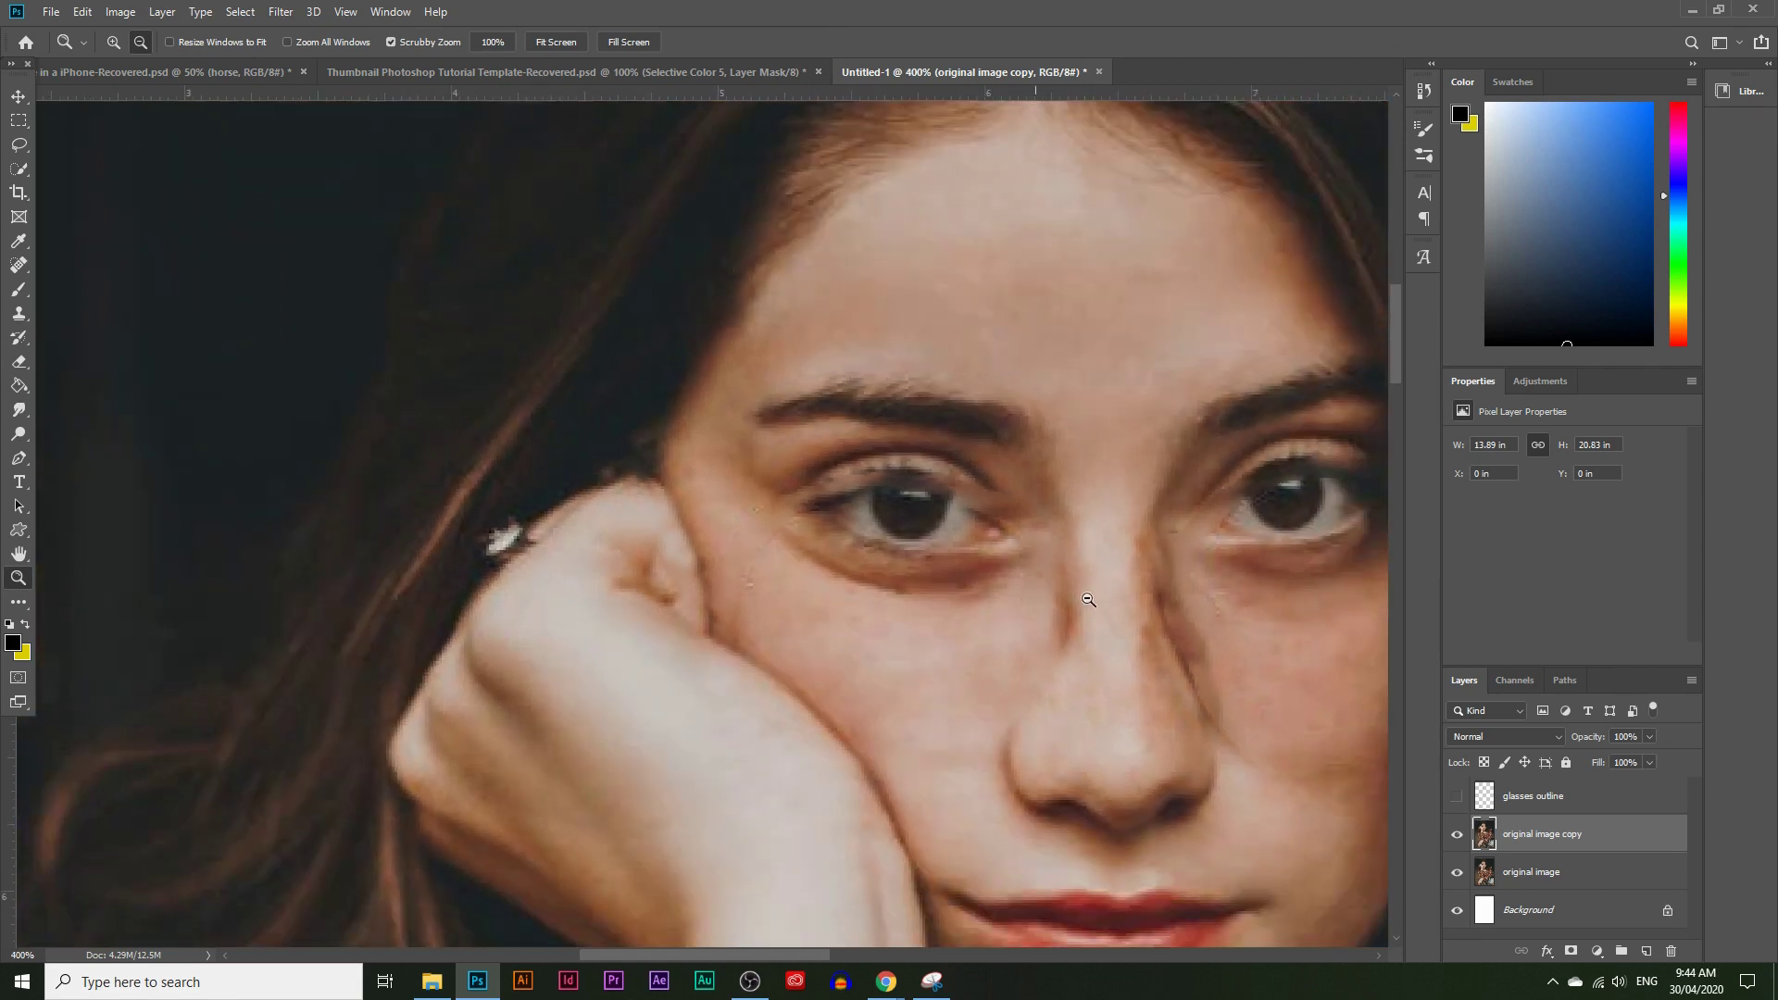
click(1269, 637)
drag(813, 956, 886, 952)
scroll(828, 727, down, 1)
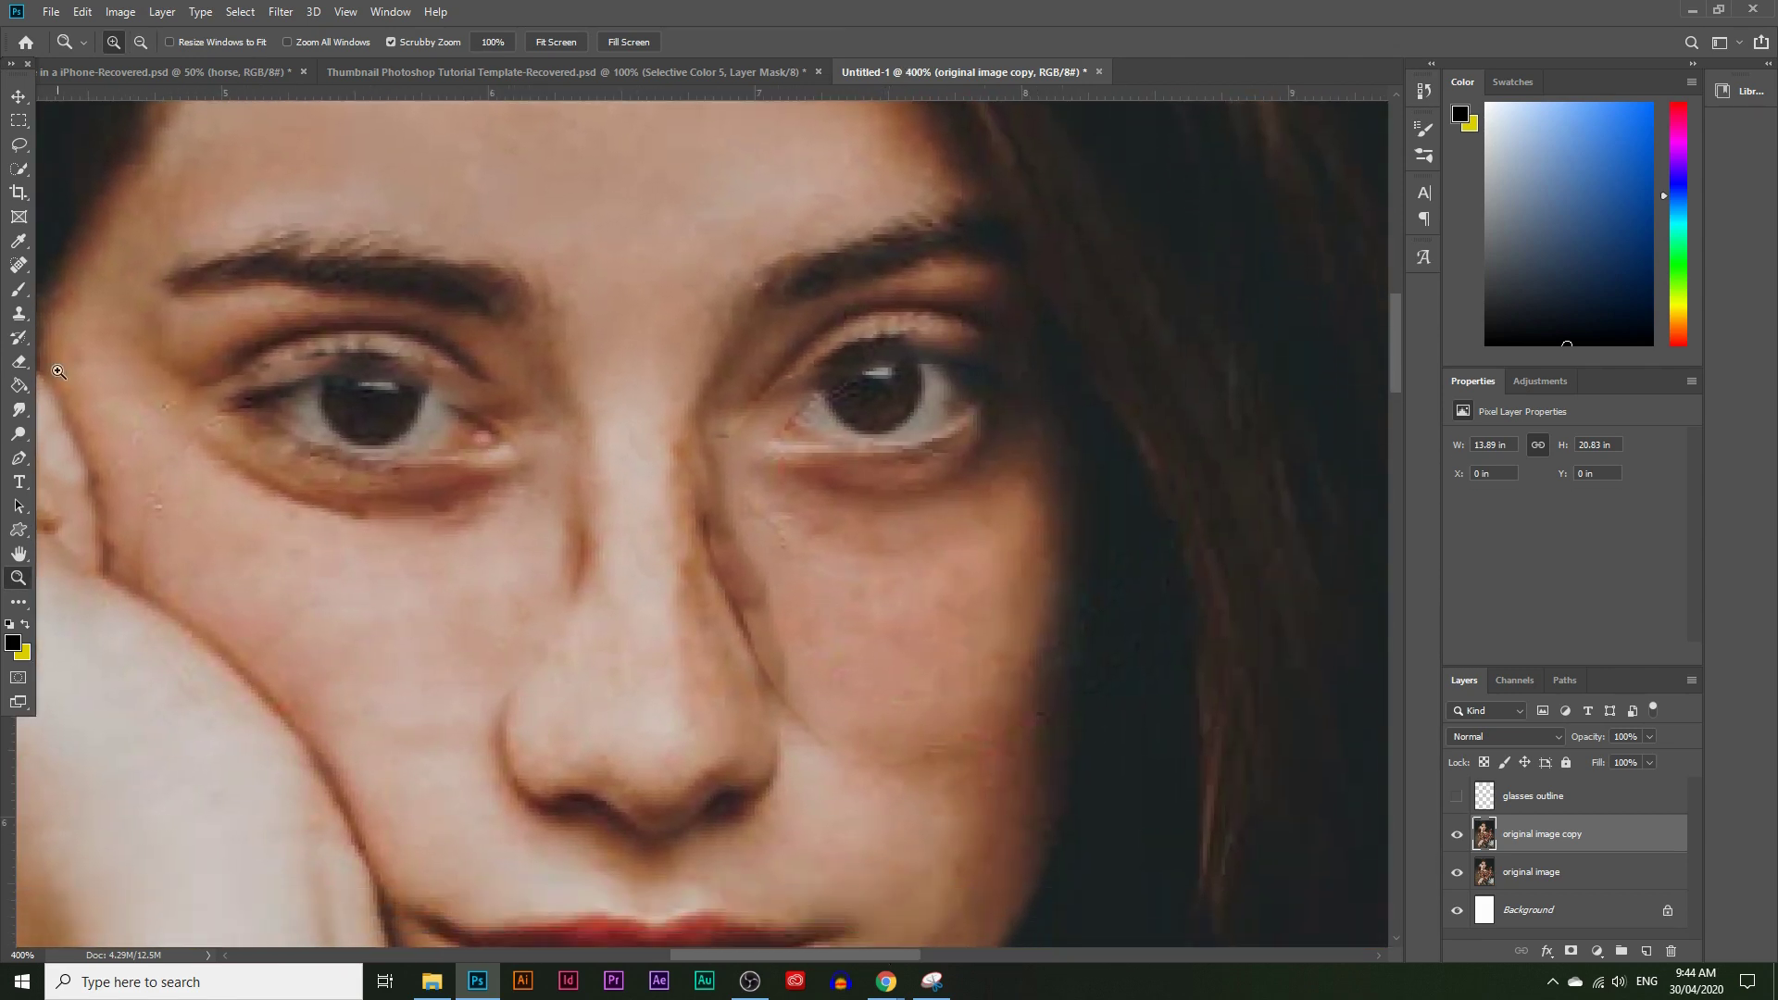
key(s)
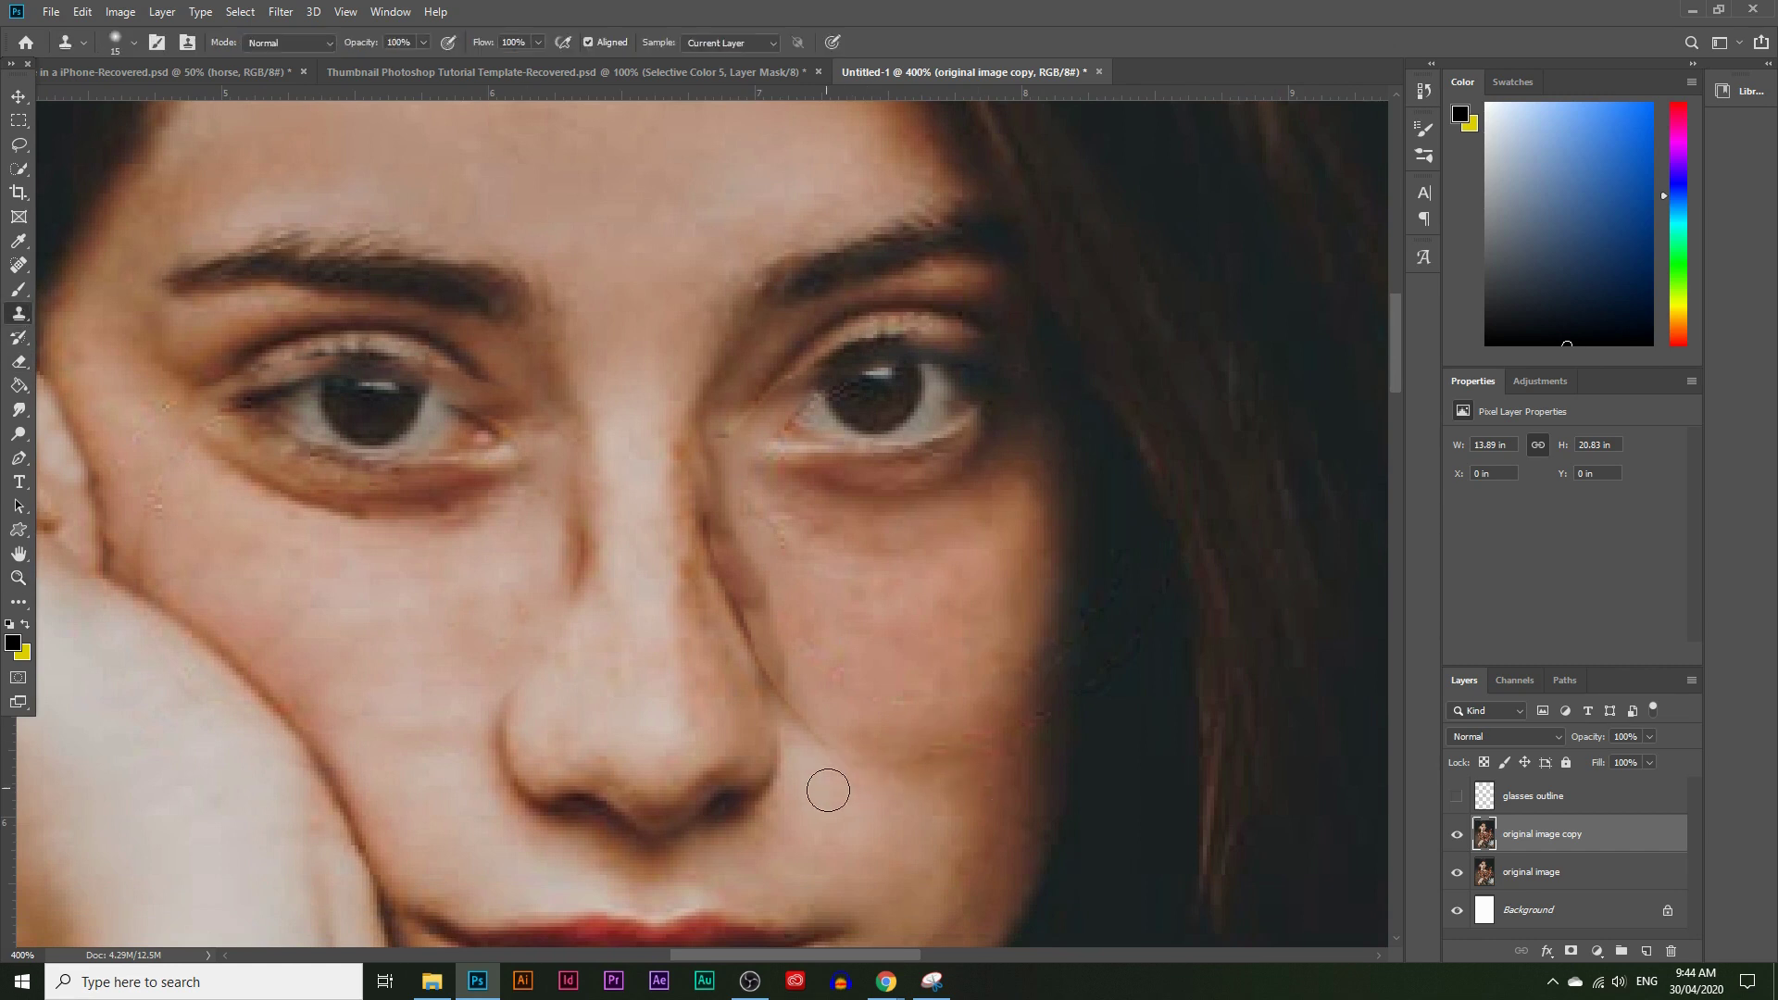
alt+click(834, 810)
drag(798, 701, 797, 686)
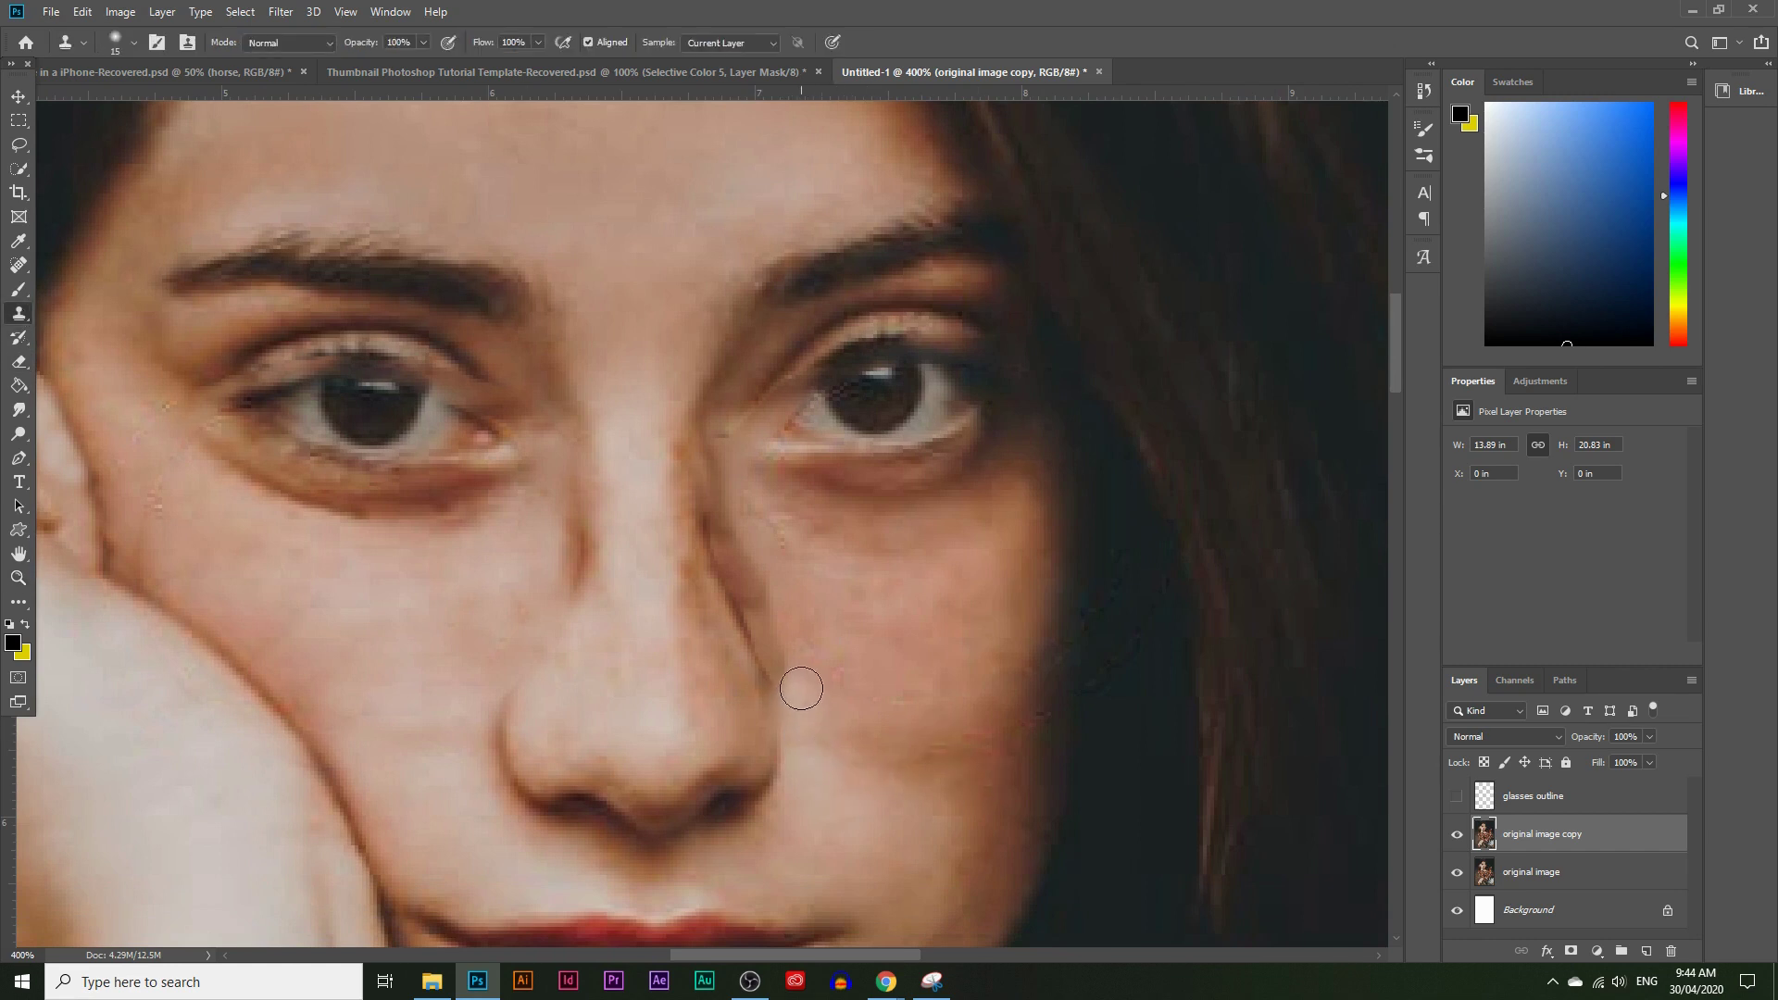
mouse_move(867, 763)
mouse_down()
mouse_move(817, 727)
mouse_move(840, 733)
mouse_up()
alt+click(961, 581)
drag(954, 659, 905, 697)
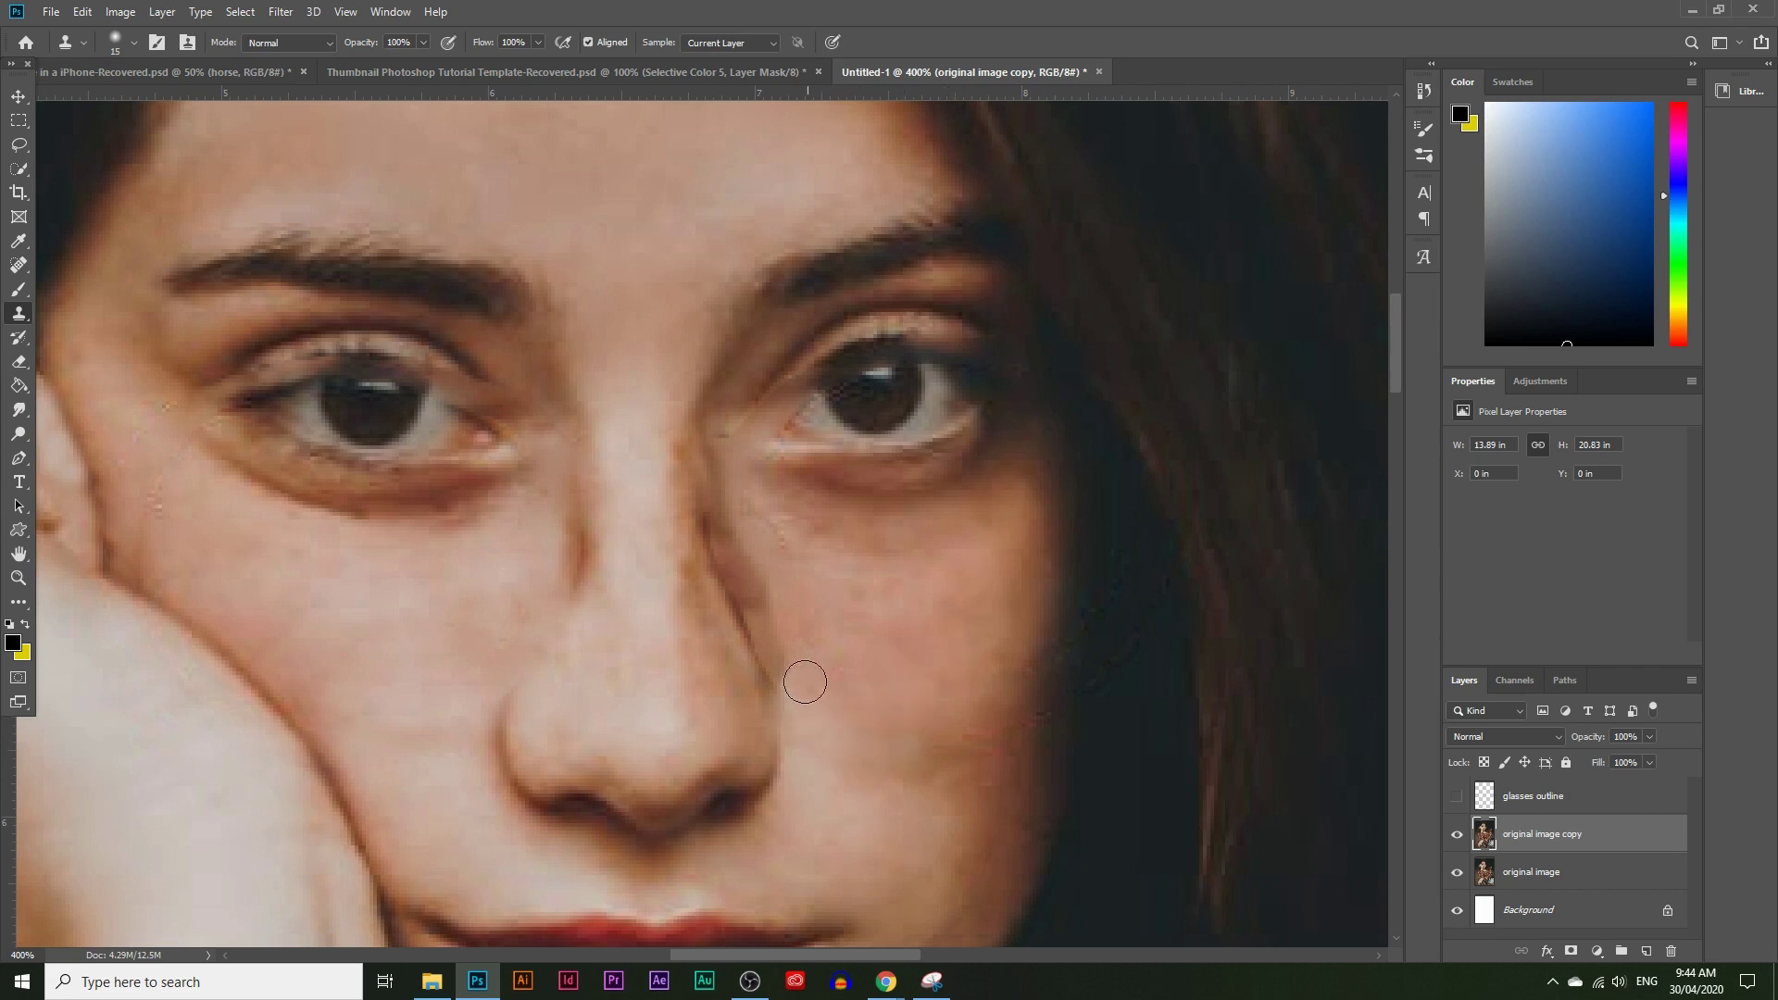
Step: Cover the dark frame line along the shadowed side of the nose with cloned nose skin and clean its cheek edge
alt+click(714, 654)
mouse_move(732, 629)
mouse_down()
mouse_move(764, 671)
mouse_move(709, 566)
mouse_move(706, 513)
mouse_up()
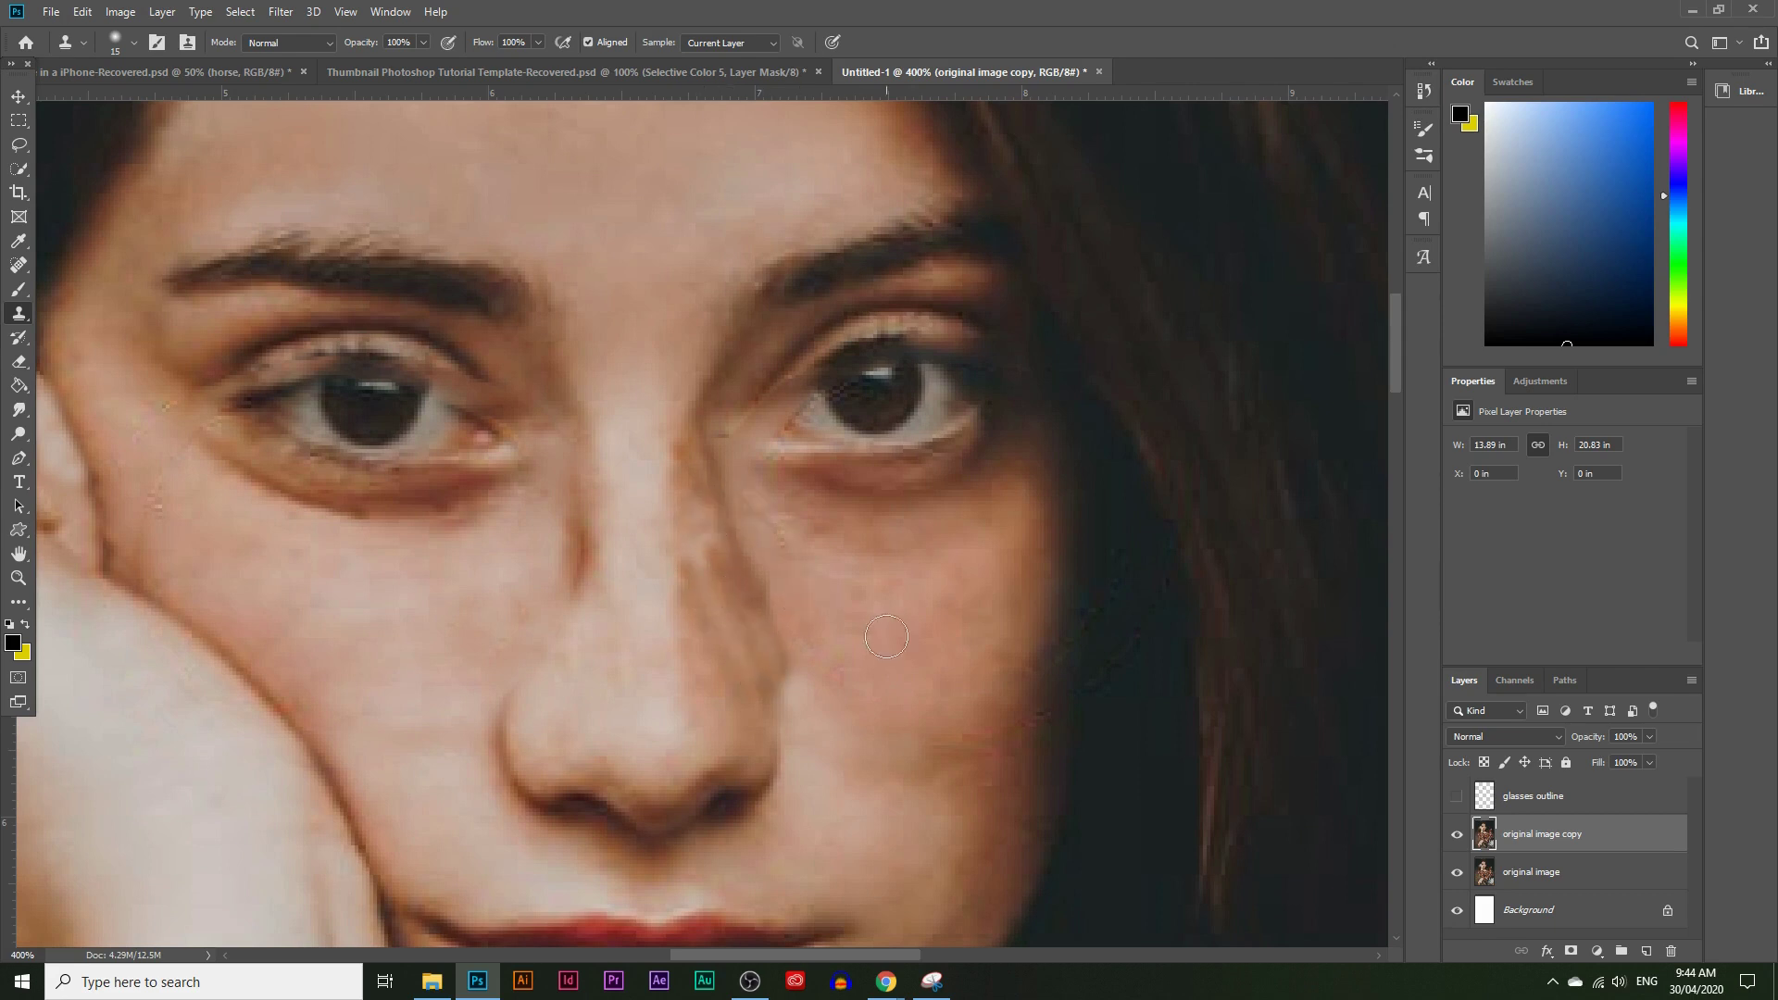
alt+click(789, 607)
mouse_move(765, 622)
mouse_down()
mouse_move(748, 548)
mouse_move(783, 619)
mouse_up()
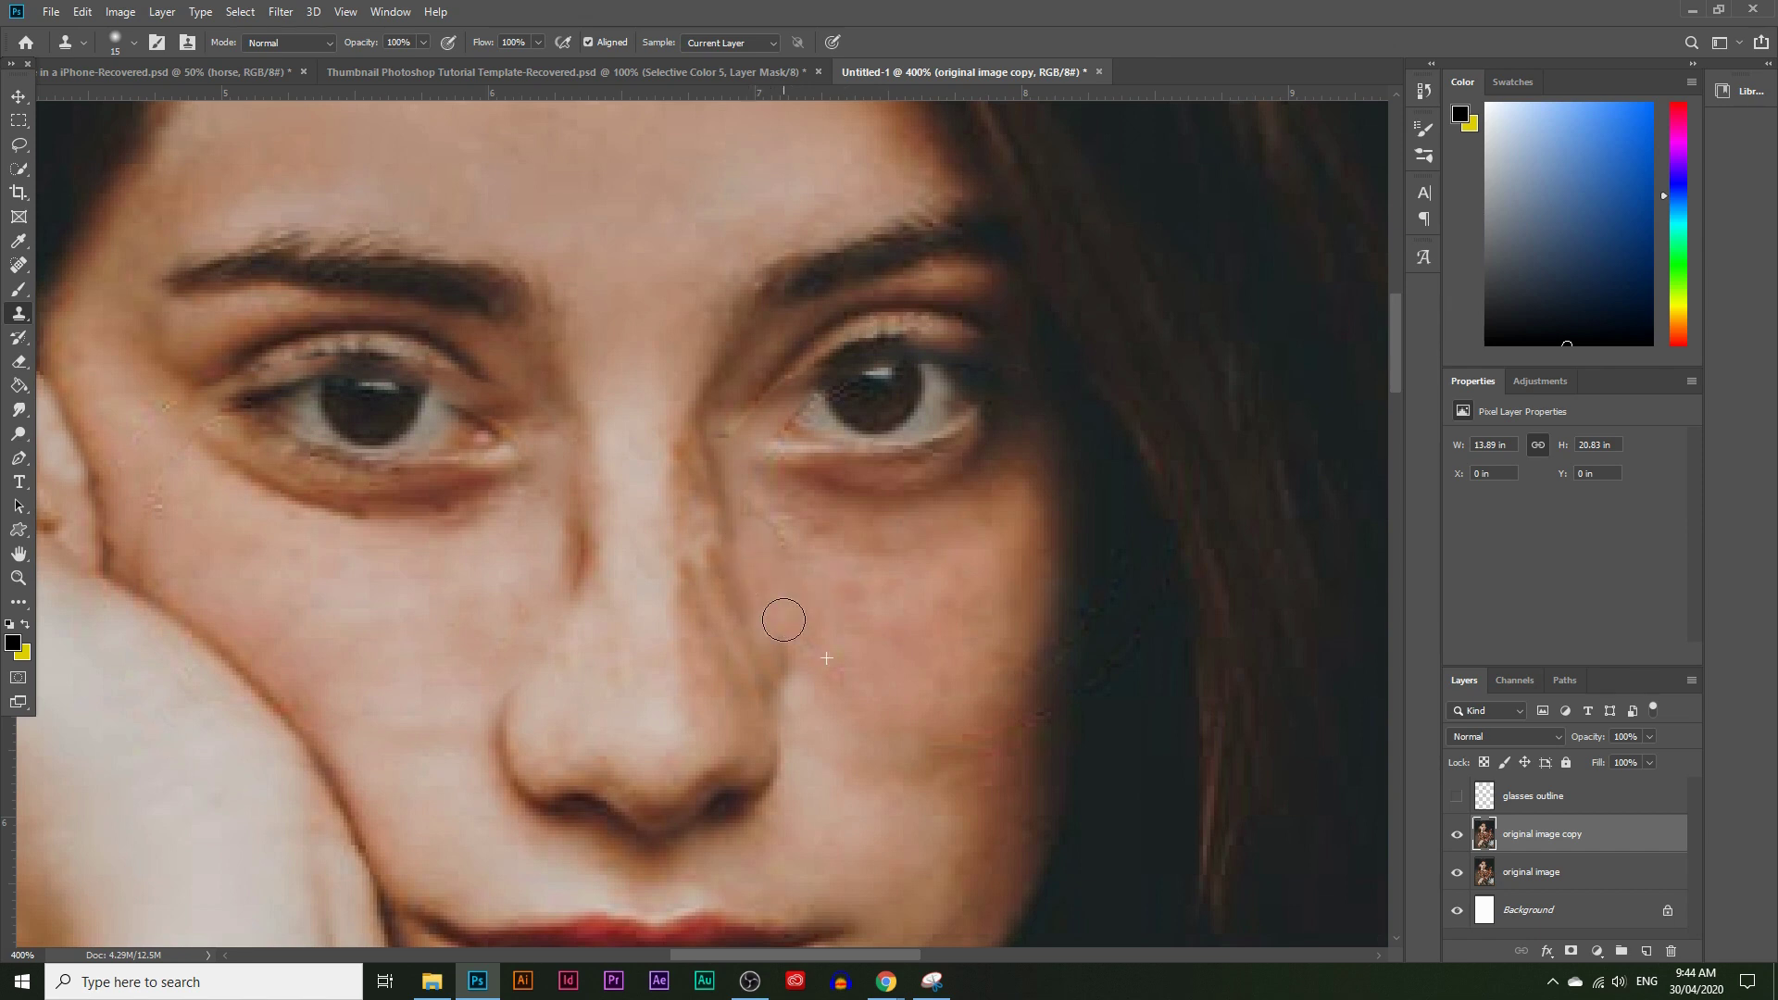
Step: Extend the contour line on the hand side of the nose with the Clone Stamp, refining it with a 5 px brush
alt+click(586, 556)
click(571, 610)
mouse_move(567, 619)
mouse_down()
mouse_move(547, 623)
mouse_move(615, 623)
mouse_move(580, 583)
mouse_move(597, 576)
mouse_move(577, 588)
mouse_up()
alt+click(656, 586)
key(bracketleft)
key(bracketleft)
key(bracketleft)
click(574, 594)
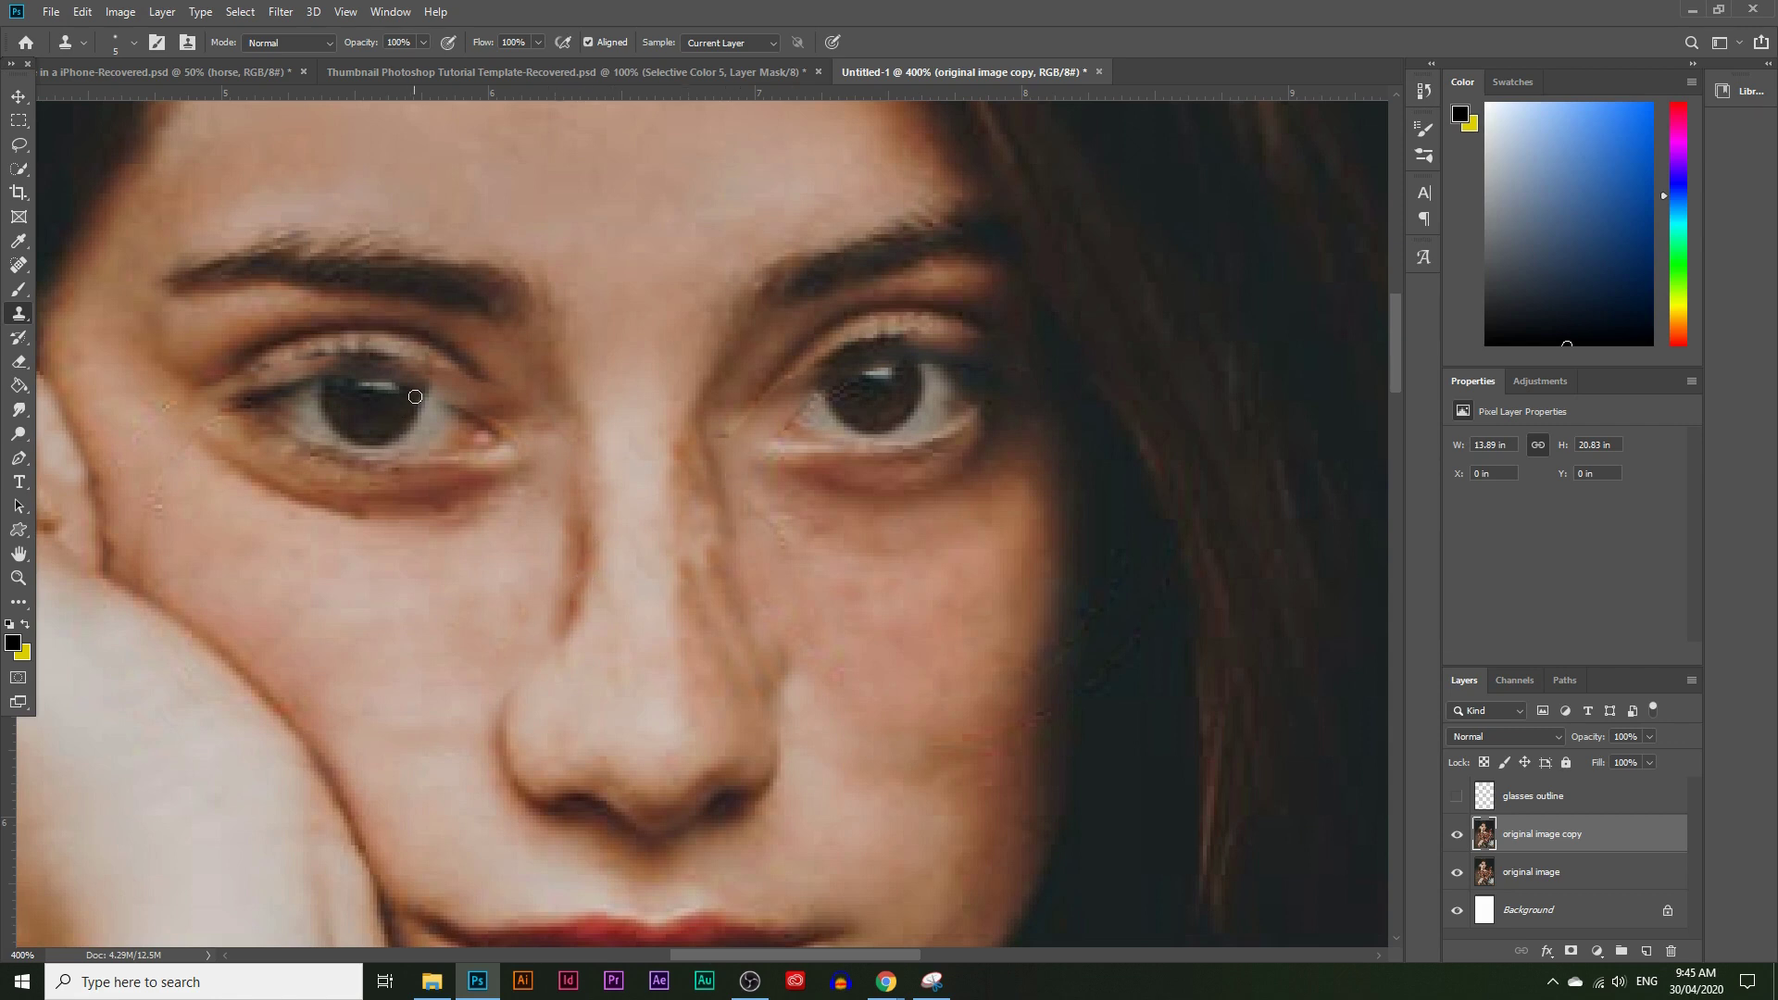
Step: Clone dark iris tone over the leftover frame trace across the upper iris of the eye nearer the hand
click(18, 577)
click(280, 315)
click(280, 314)
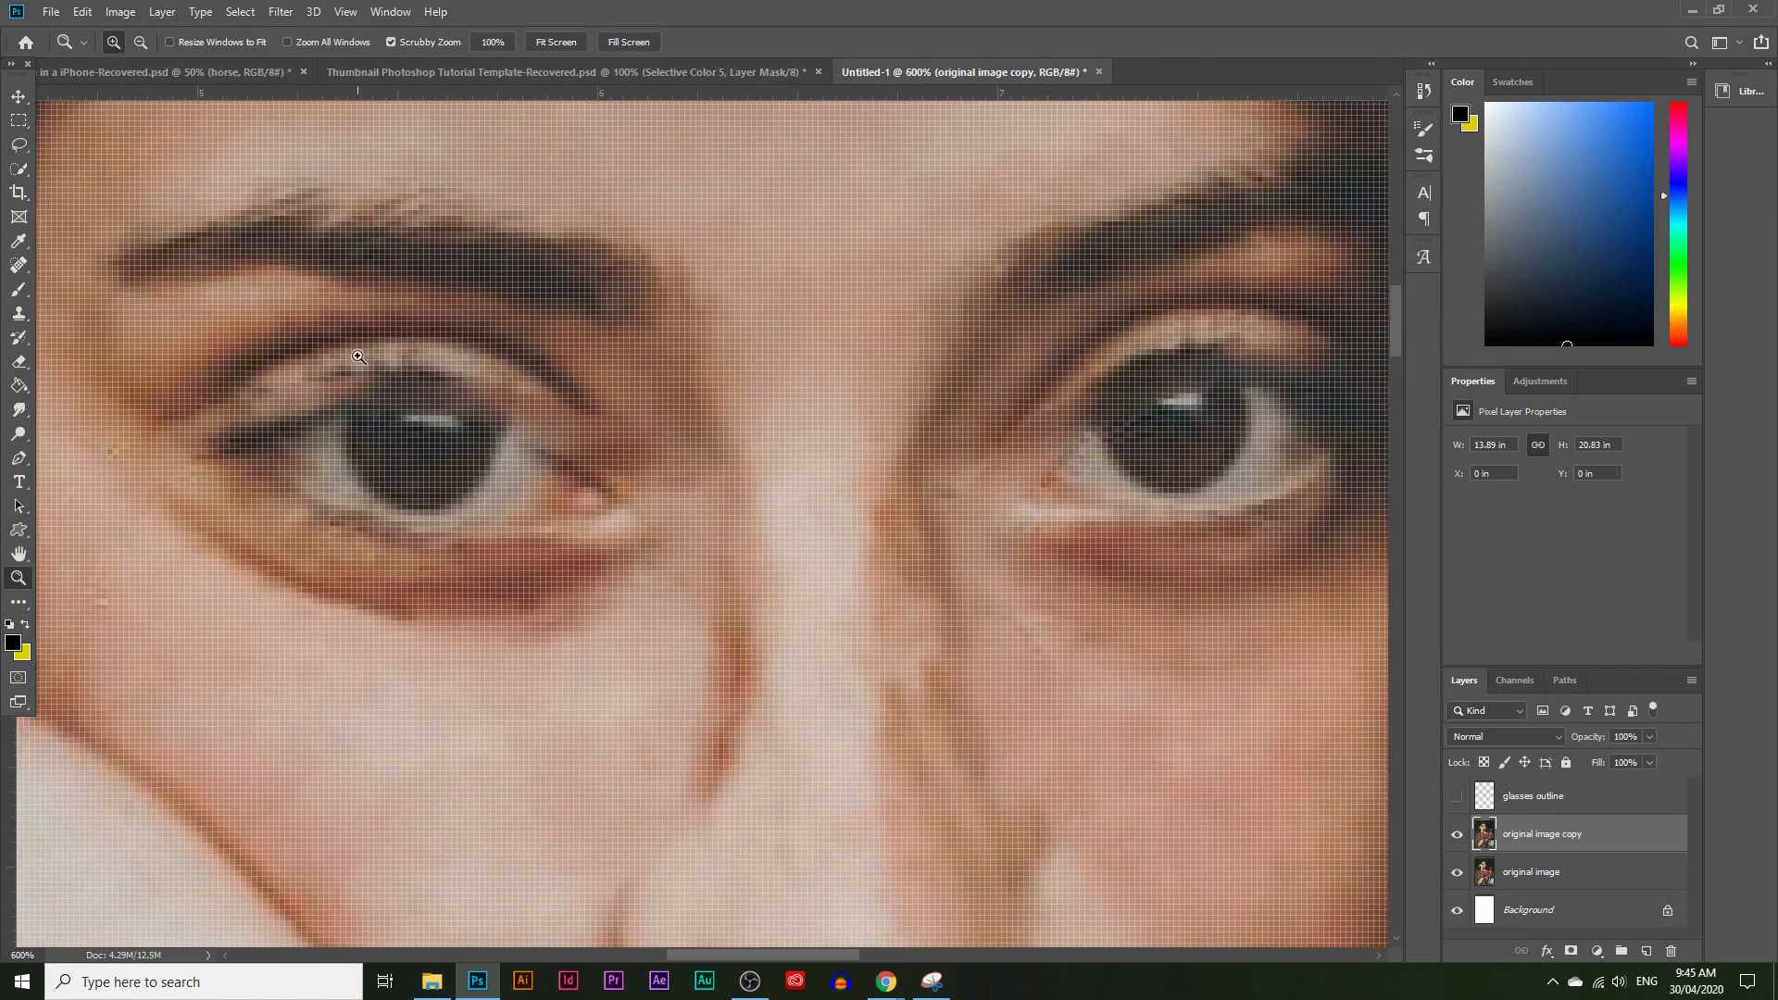
alt+click(365, 364)
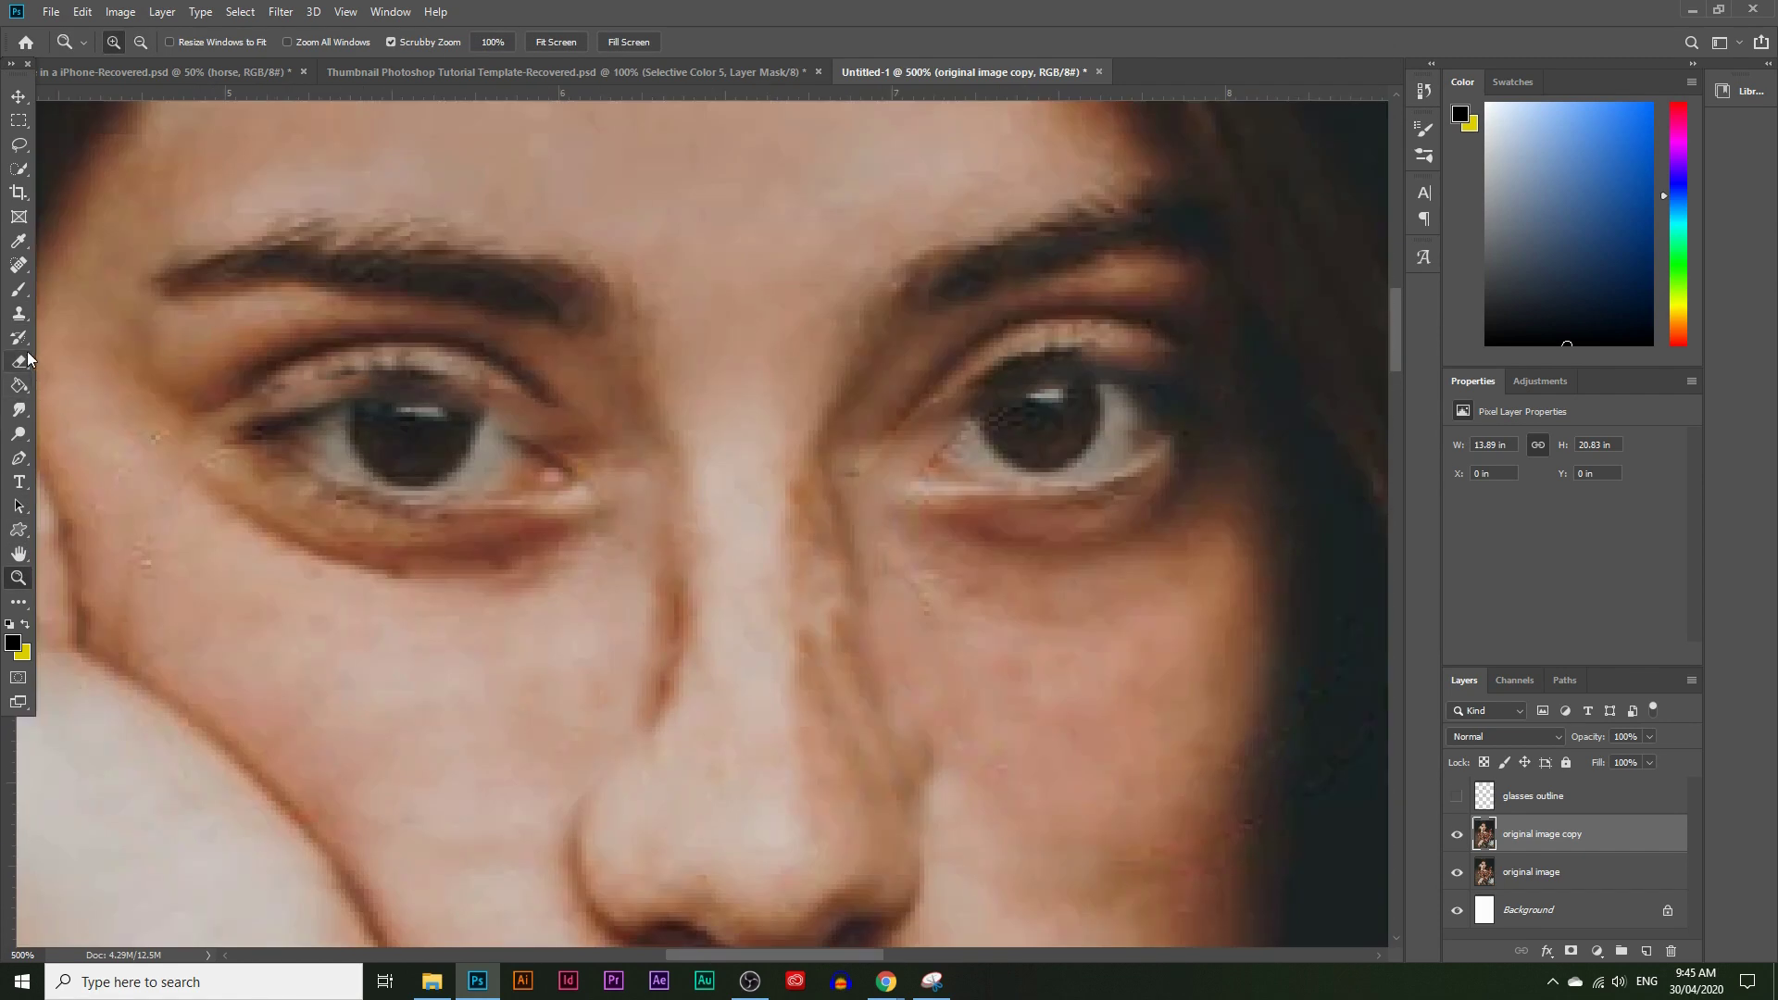
click(18, 313)
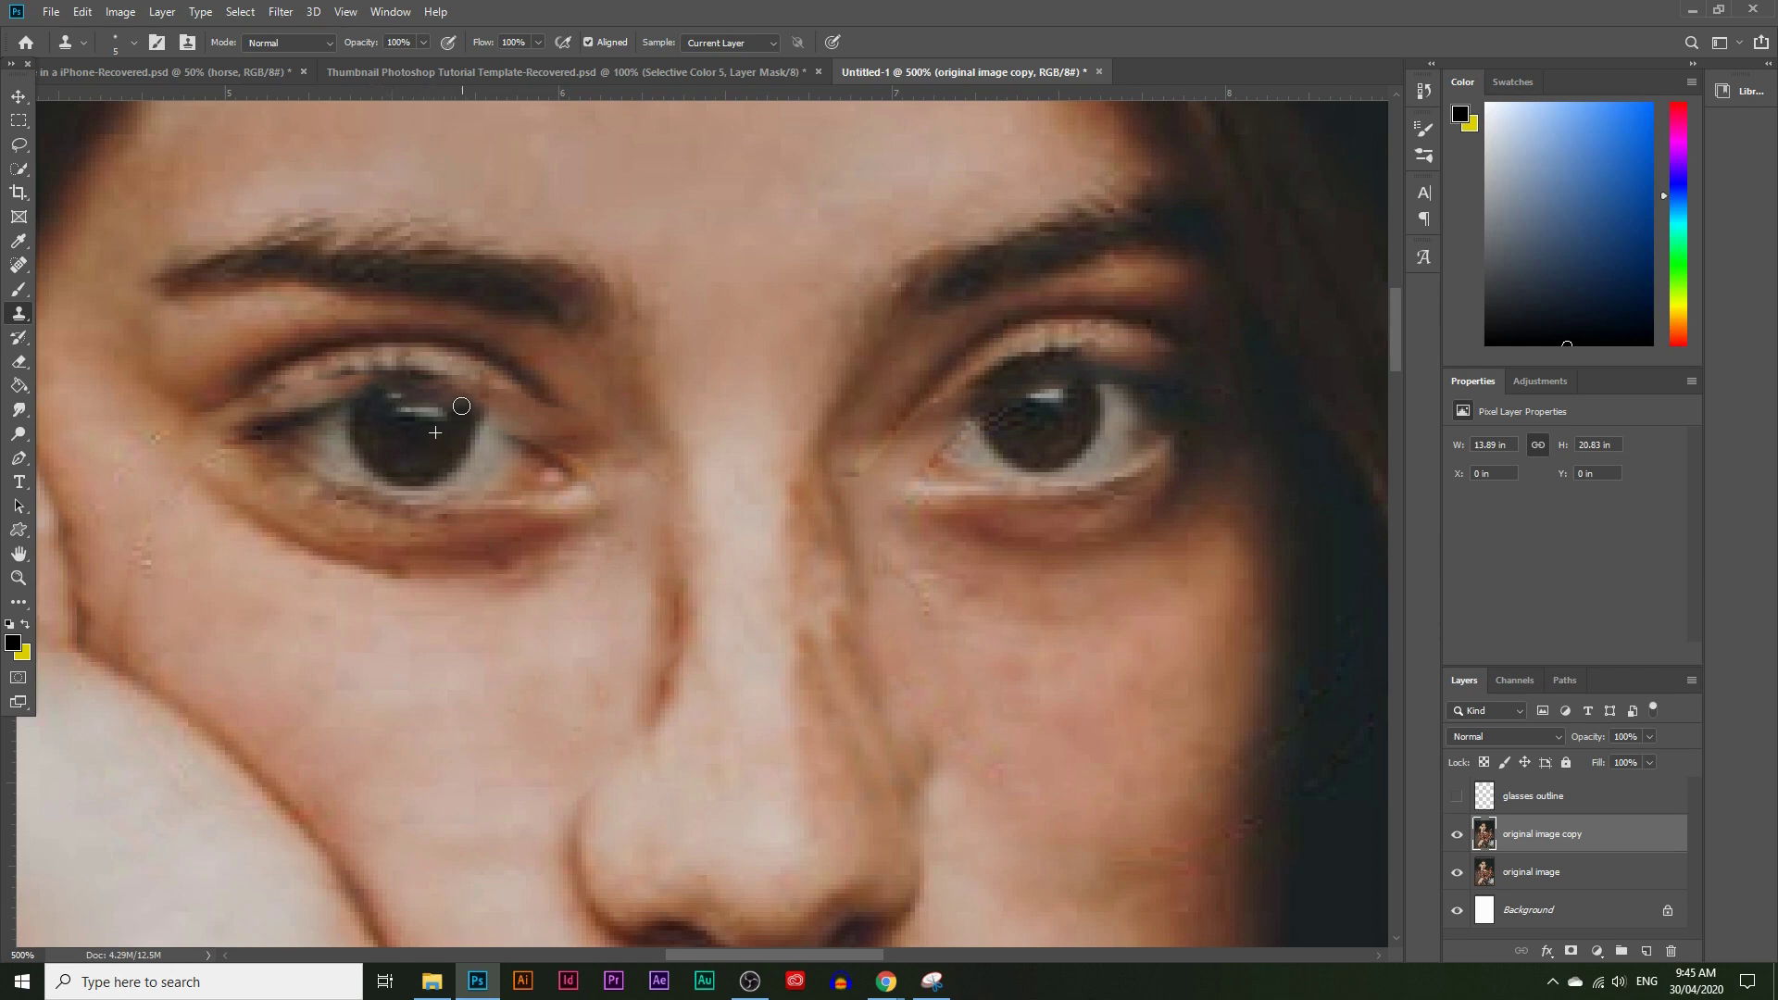
alt+click(438, 444)
mouse_move(443, 402)
mouse_down()
mouse_move(370, 393)
mouse_move(456, 405)
mouse_move(431, 382)
mouse_move(387, 384)
mouse_move(366, 407)
mouse_up()
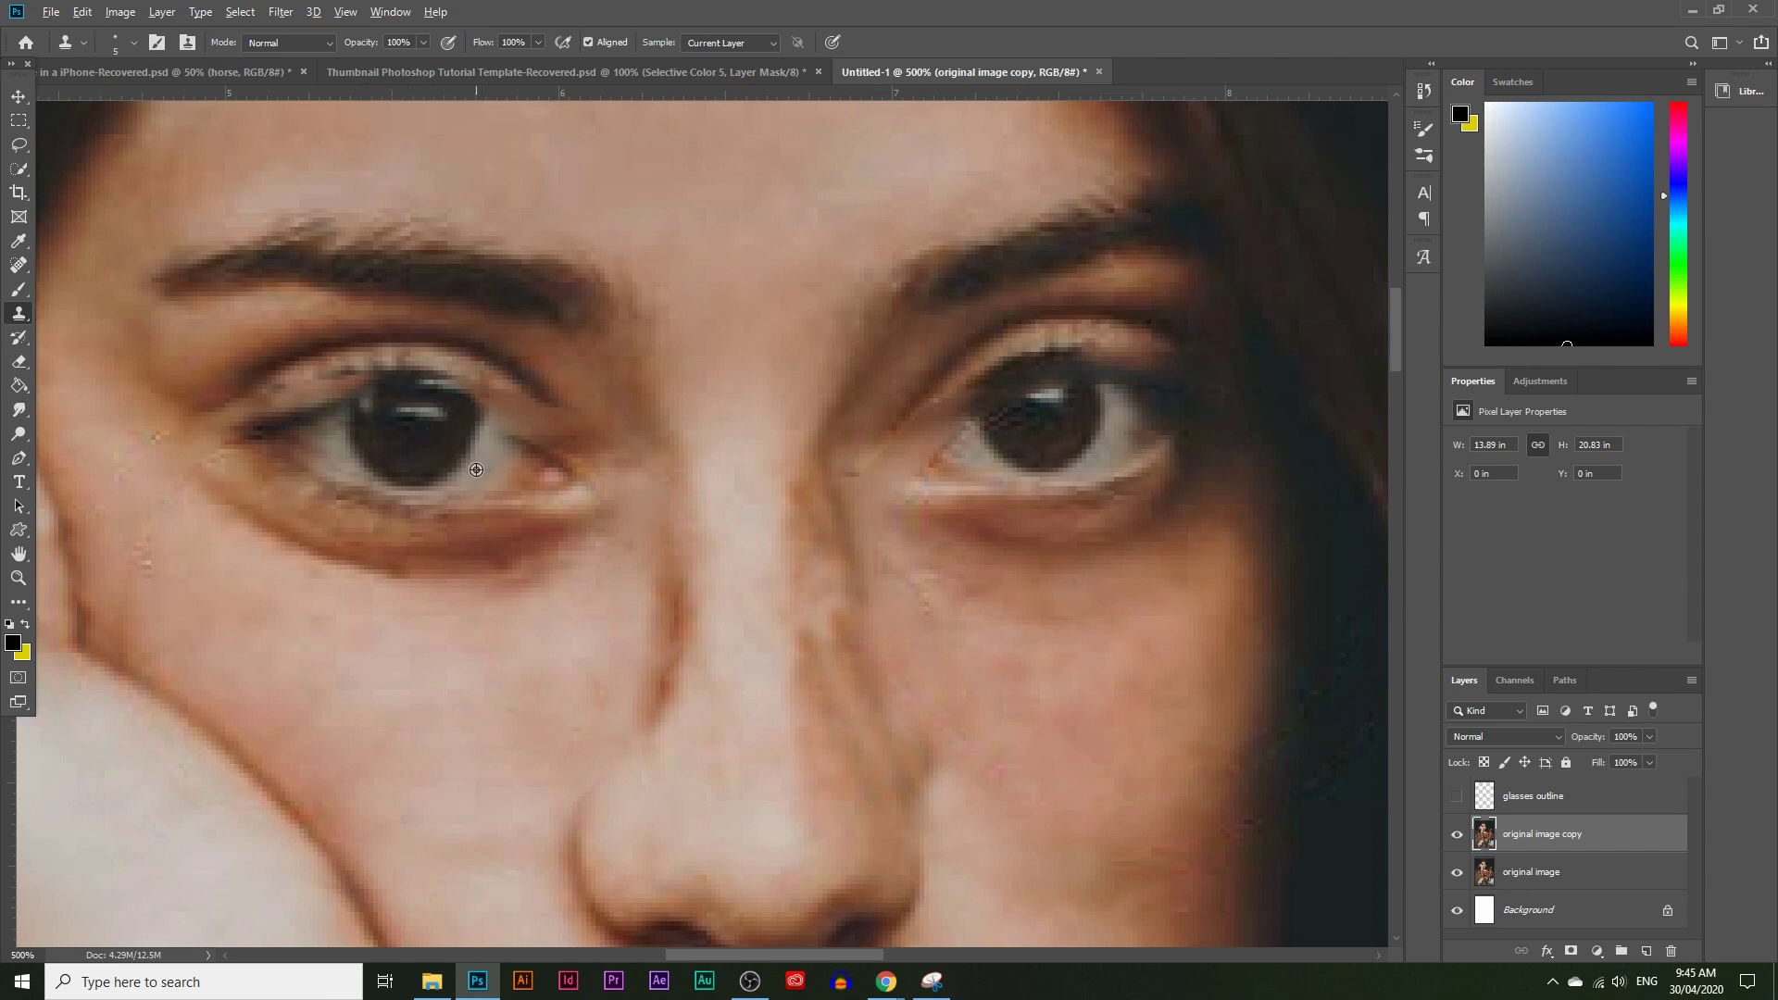
Step: Clean the eye white beside the iris of the eye nearer the hand with cloned eye white
alt+click(489, 458)
drag(518, 424, 505, 417)
alt+click(502, 438)
click(497, 415)
Step: Retouch the inner upper eyelid and the outer iris edge of the eye nearer the hand with the Clone Stamp
alt+click(501, 362)
drag(542, 392, 554, 405)
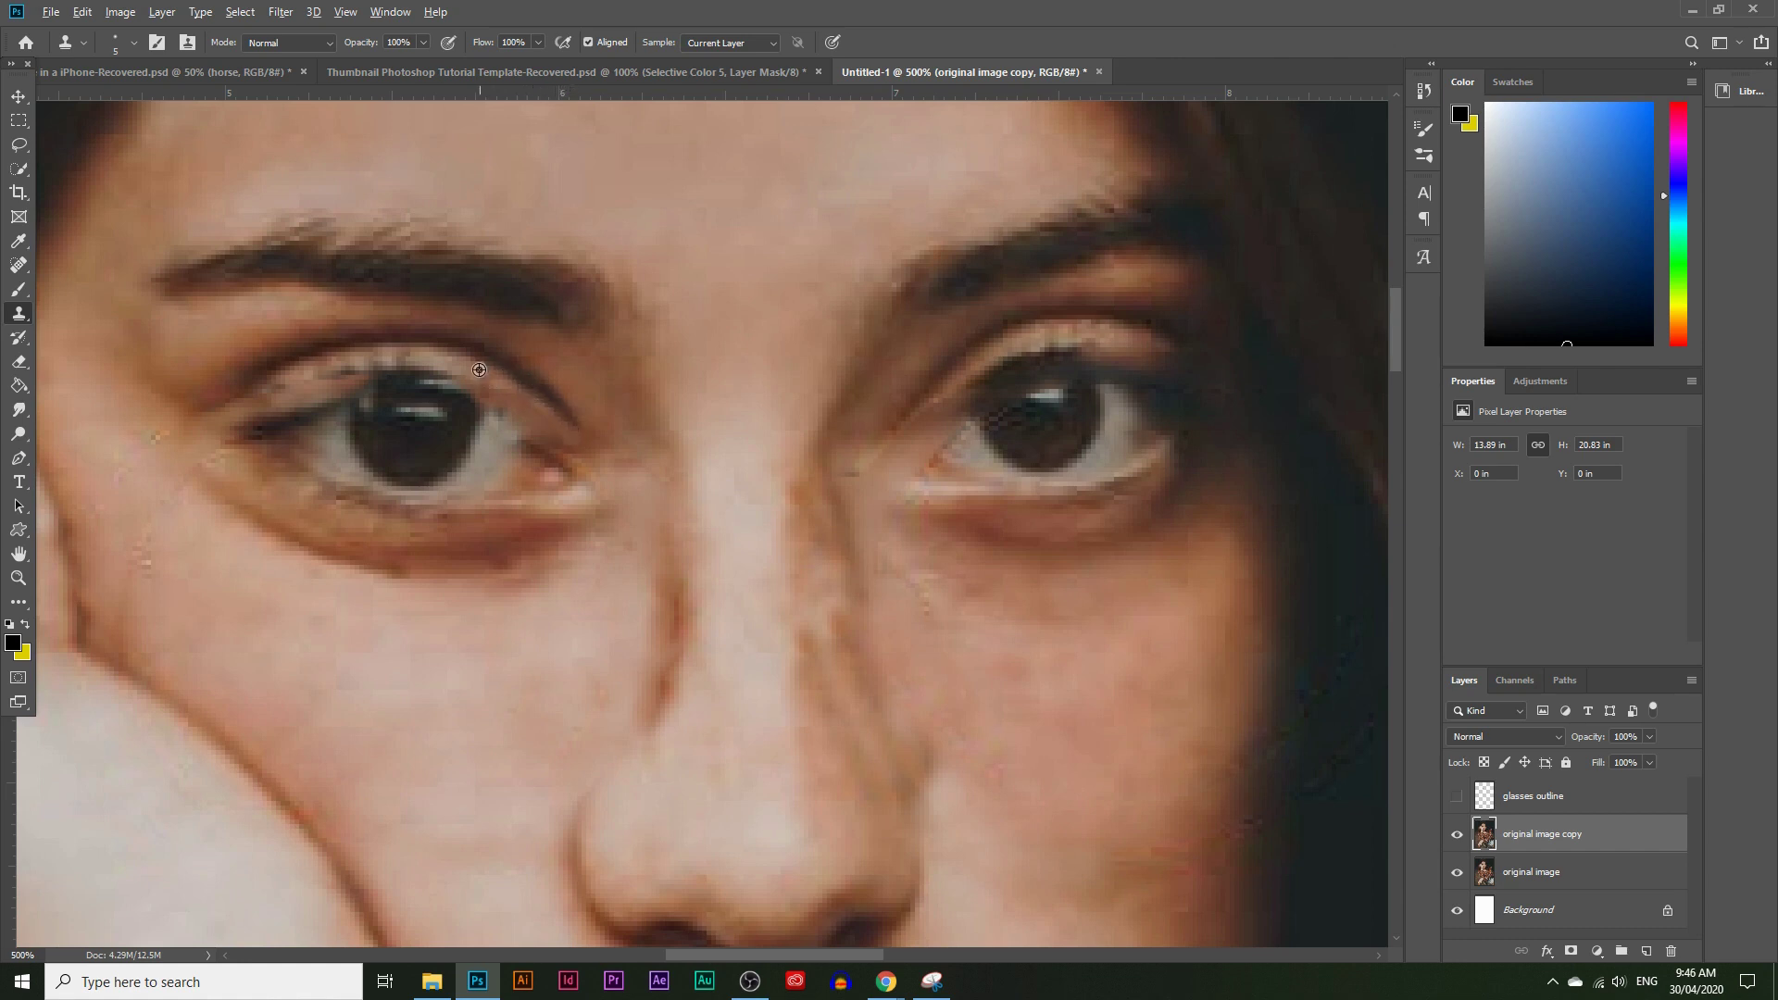
drag(530, 411, 568, 441)
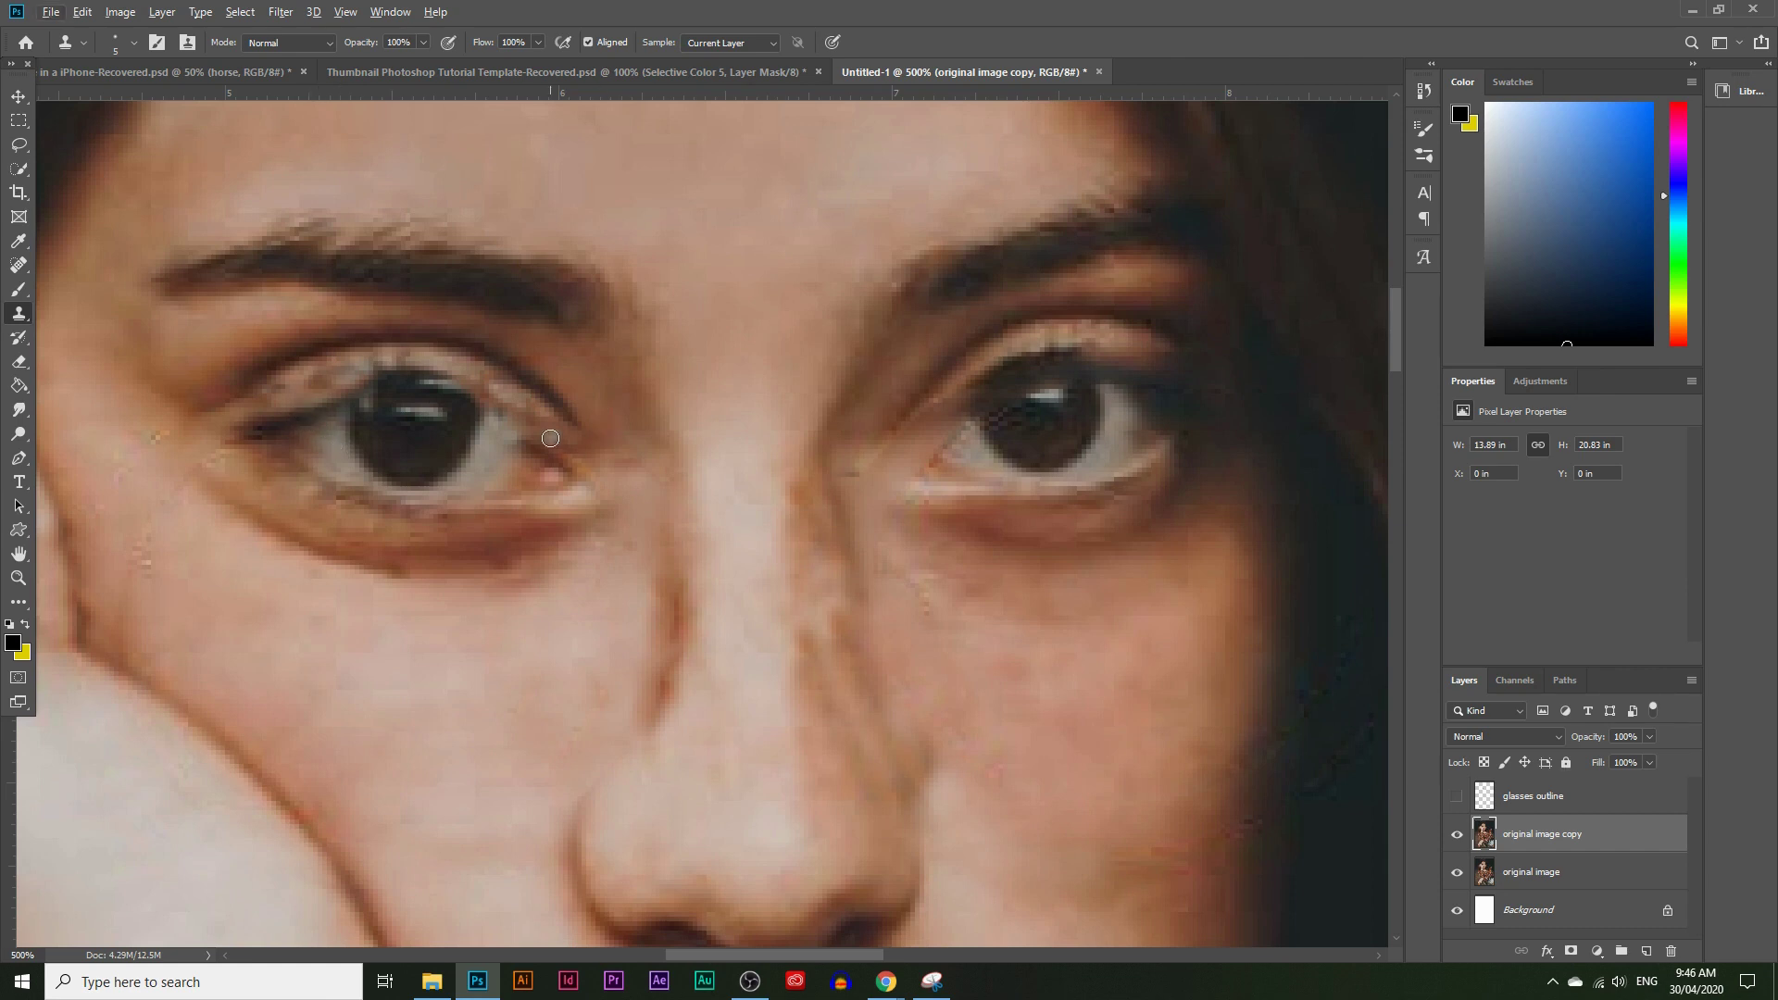
alt+click(405, 453)
mouse_move(369, 414)
mouse_down()
mouse_move(385, 385)
mouse_move(361, 407)
mouse_move(350, 393)
mouse_move(370, 388)
mouse_move(362, 414)
mouse_move(366, 384)
mouse_up()
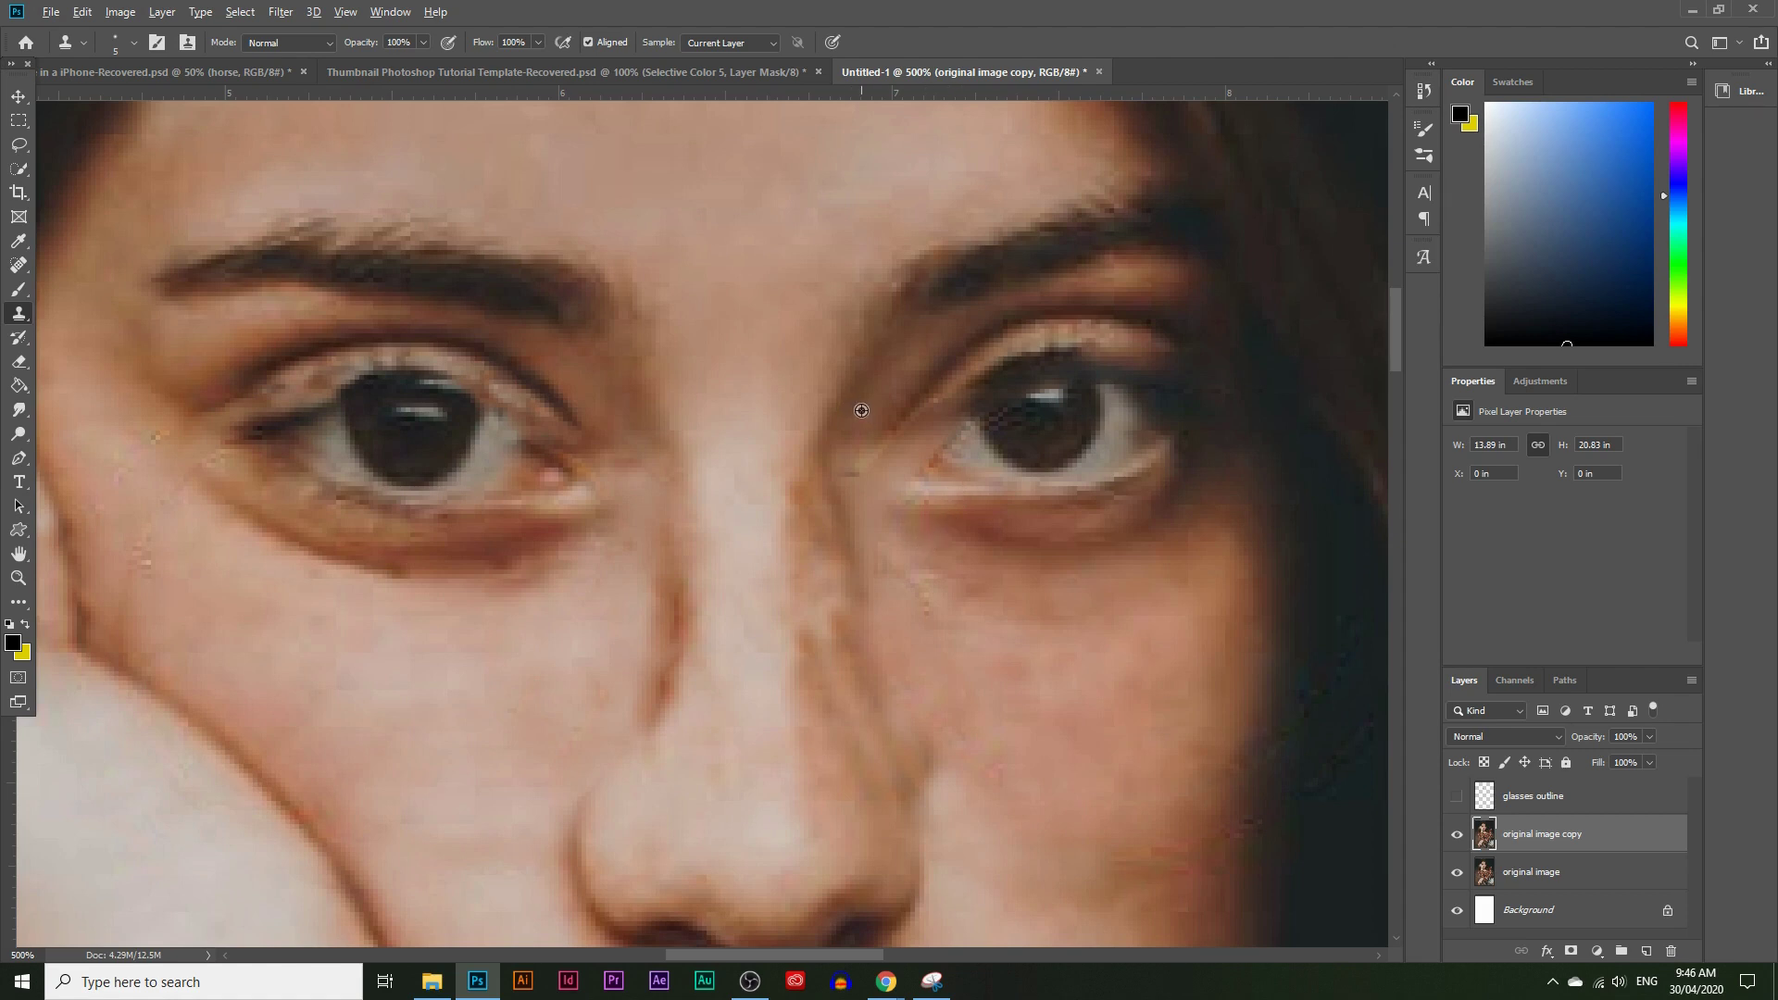
Step: Restore the inner lid line, iris and outer upper eyelid of the eye on the shadowed side with cloned detail
mouse_move(868, 438)
mouse_down()
mouse_move(863, 468)
mouse_move(882, 446)
mouse_up()
key(ctrl+z)
mouse_move(975, 387)
mouse_down()
mouse_move(880, 470)
mouse_move(941, 409)
mouse_move(1011, 384)
mouse_move(1028, 393)
mouse_move(1015, 411)
mouse_move(1024, 375)
mouse_move(1052, 371)
mouse_move(1080, 414)
mouse_move(1060, 372)
mouse_move(1043, 444)
mouse_move(1070, 369)
mouse_move(1087, 396)
mouse_up()
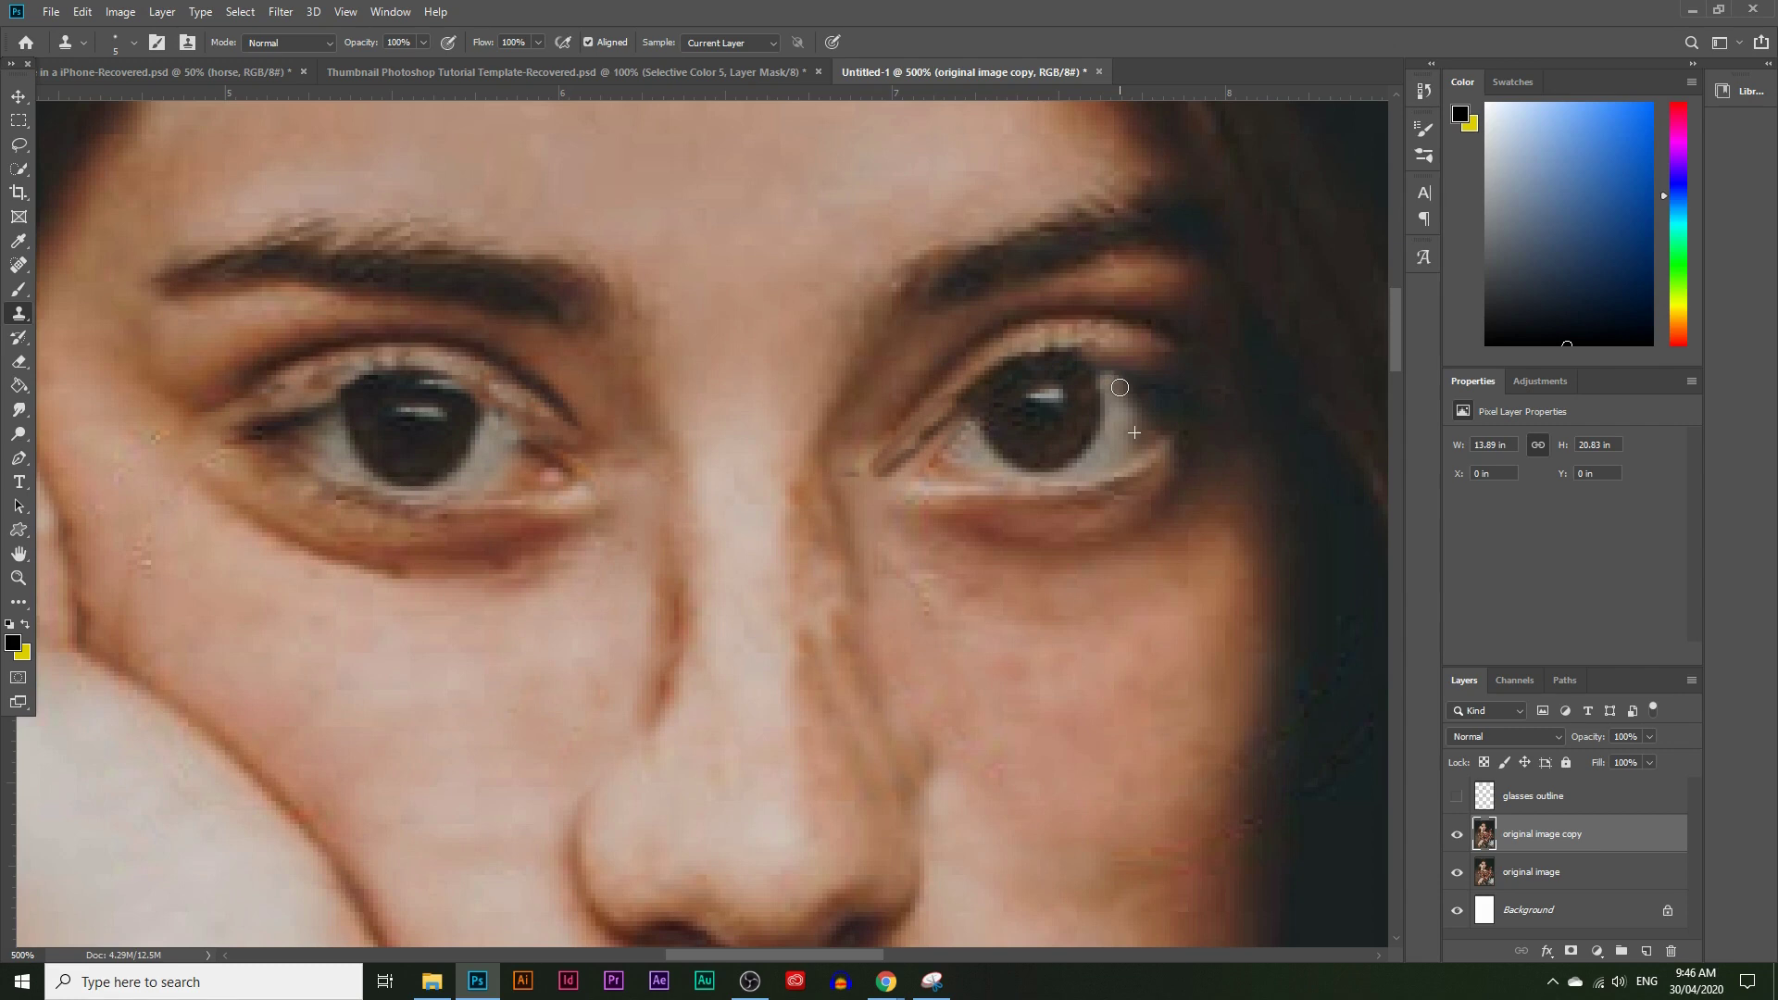
drag(1125, 354, 1172, 361)
Step: Clone skin below the outer end of the shadowed-side eyebrow, enlarging the brush to 10 px
alt+click(1136, 280)
mouse_move(1137, 281)
mouse_down()
mouse_move(1183, 281)
mouse_move(1166, 296)
mouse_up()
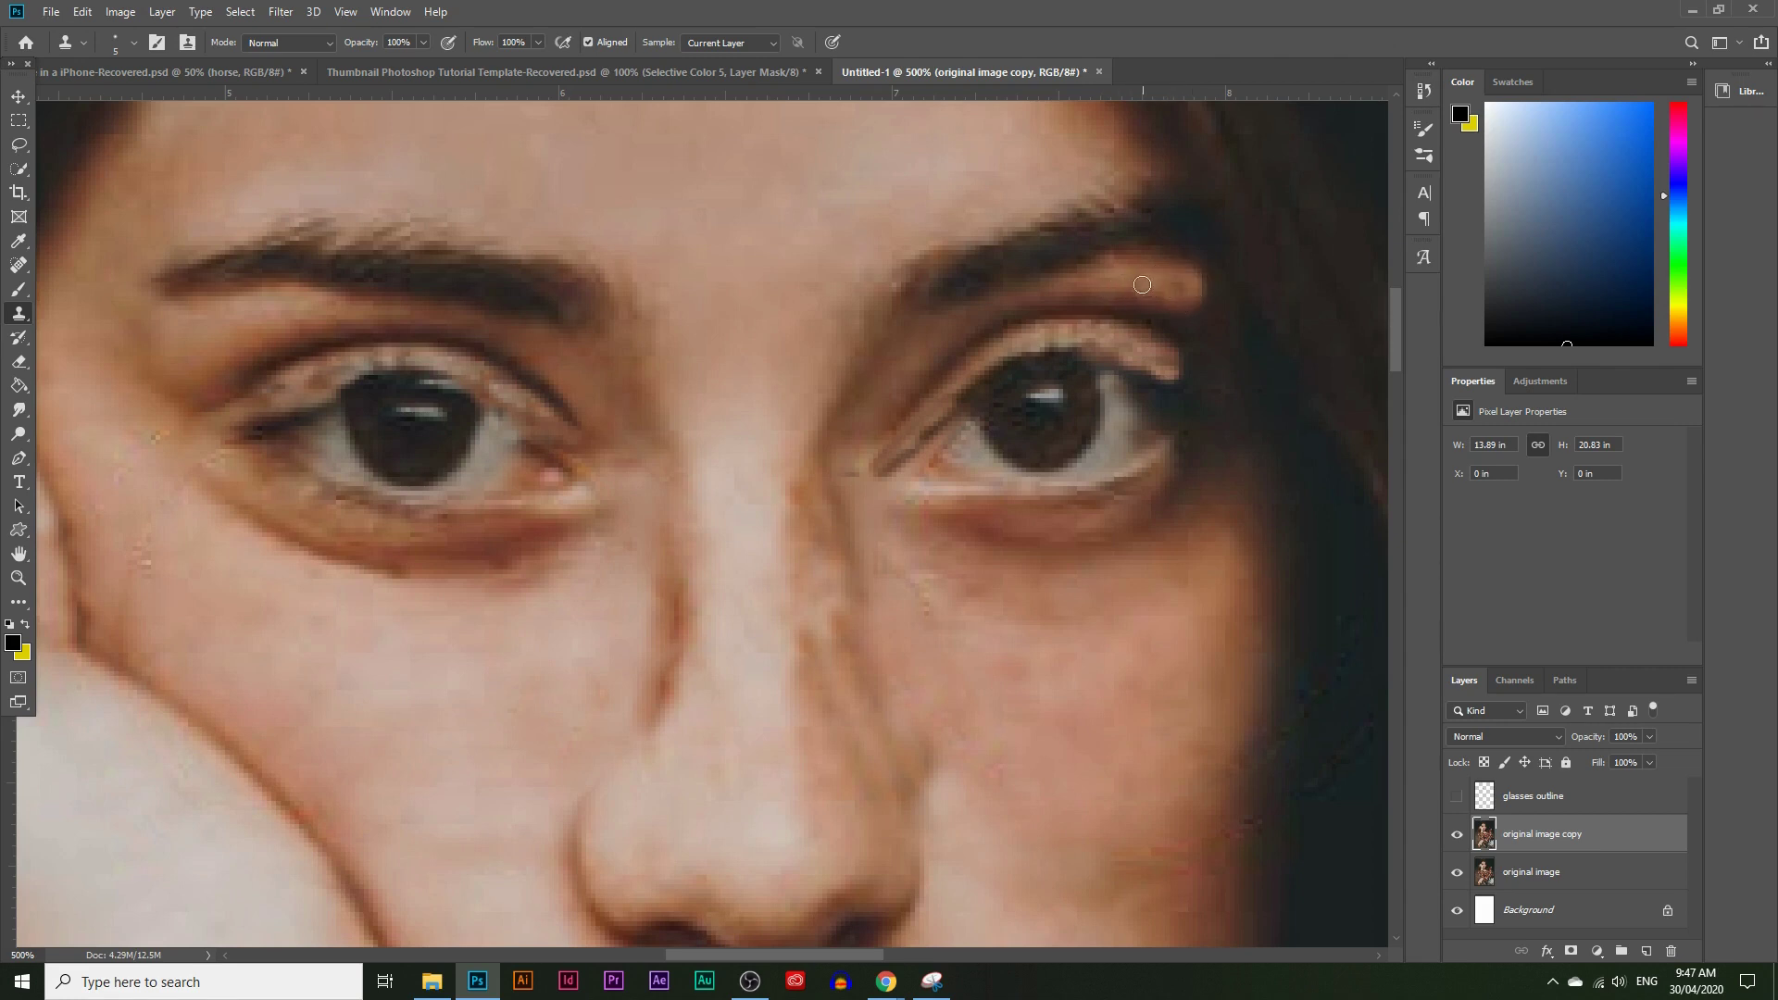
key(bracketright)
key(bracketright)
key(bracketright)
drag(1165, 287, 1186, 293)
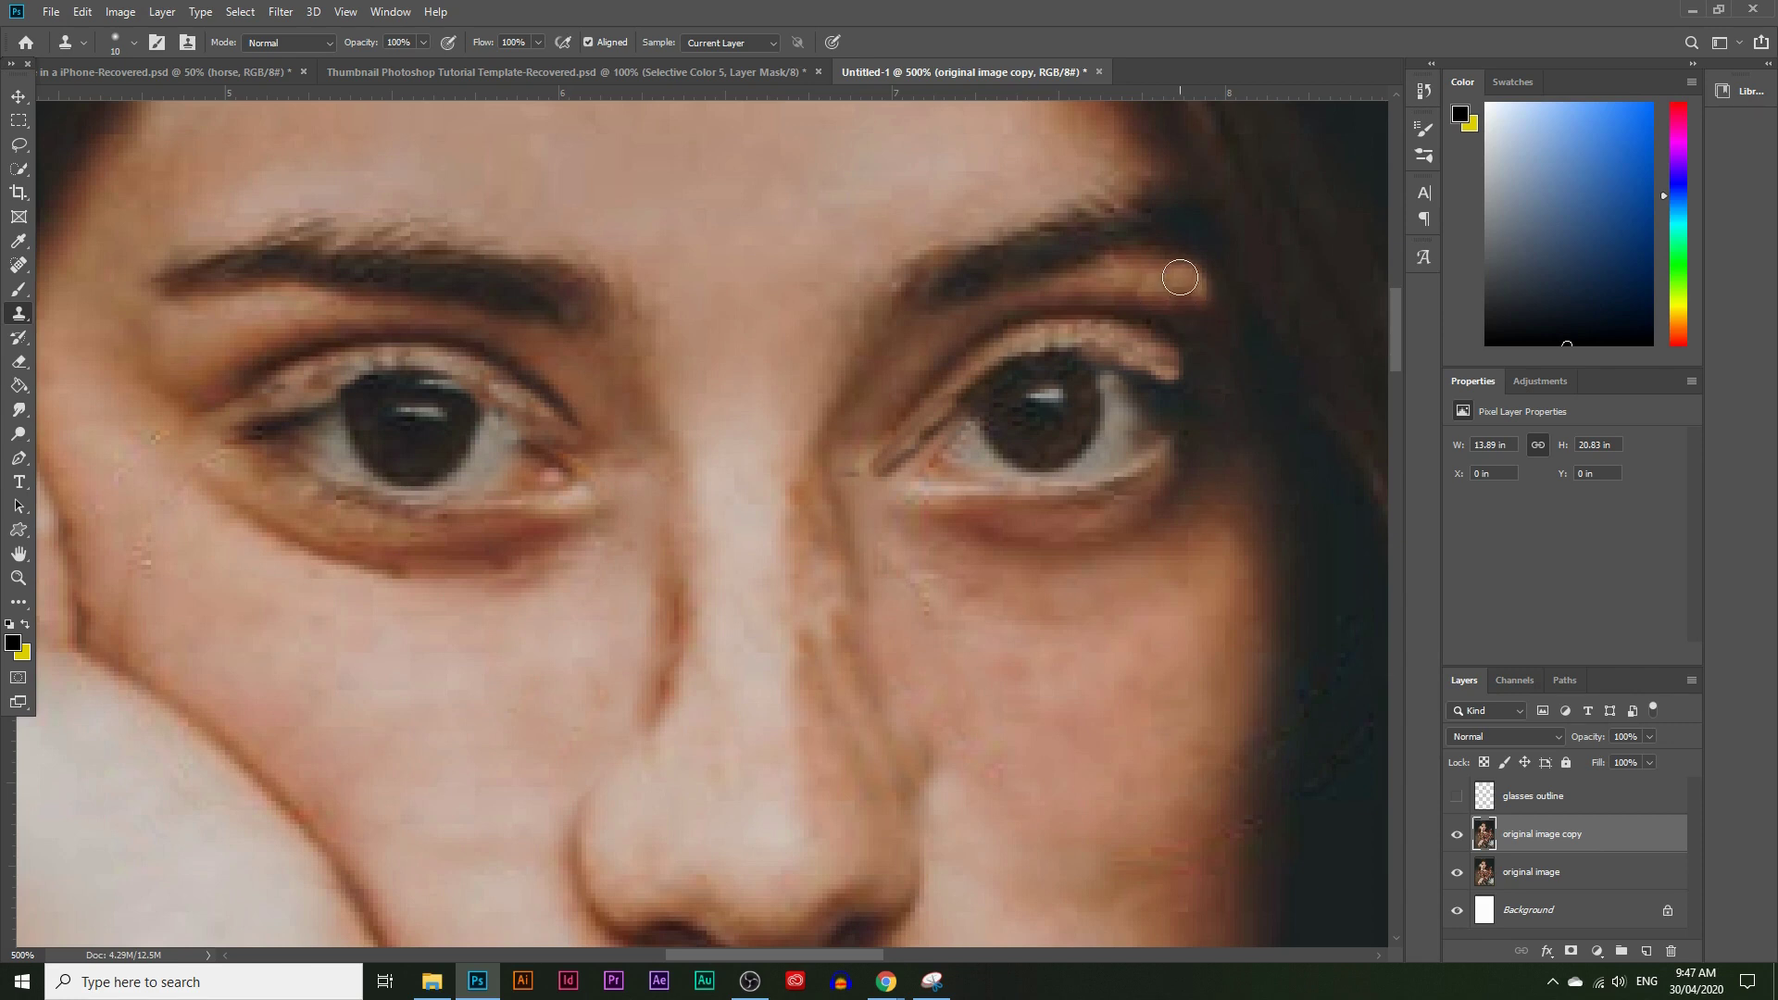
Step: Try to blend the skin under the shadowed-side eyebrow with the 10 px Clone Stamp
scroll(1204, 513, up, 2)
click(1193, 523)
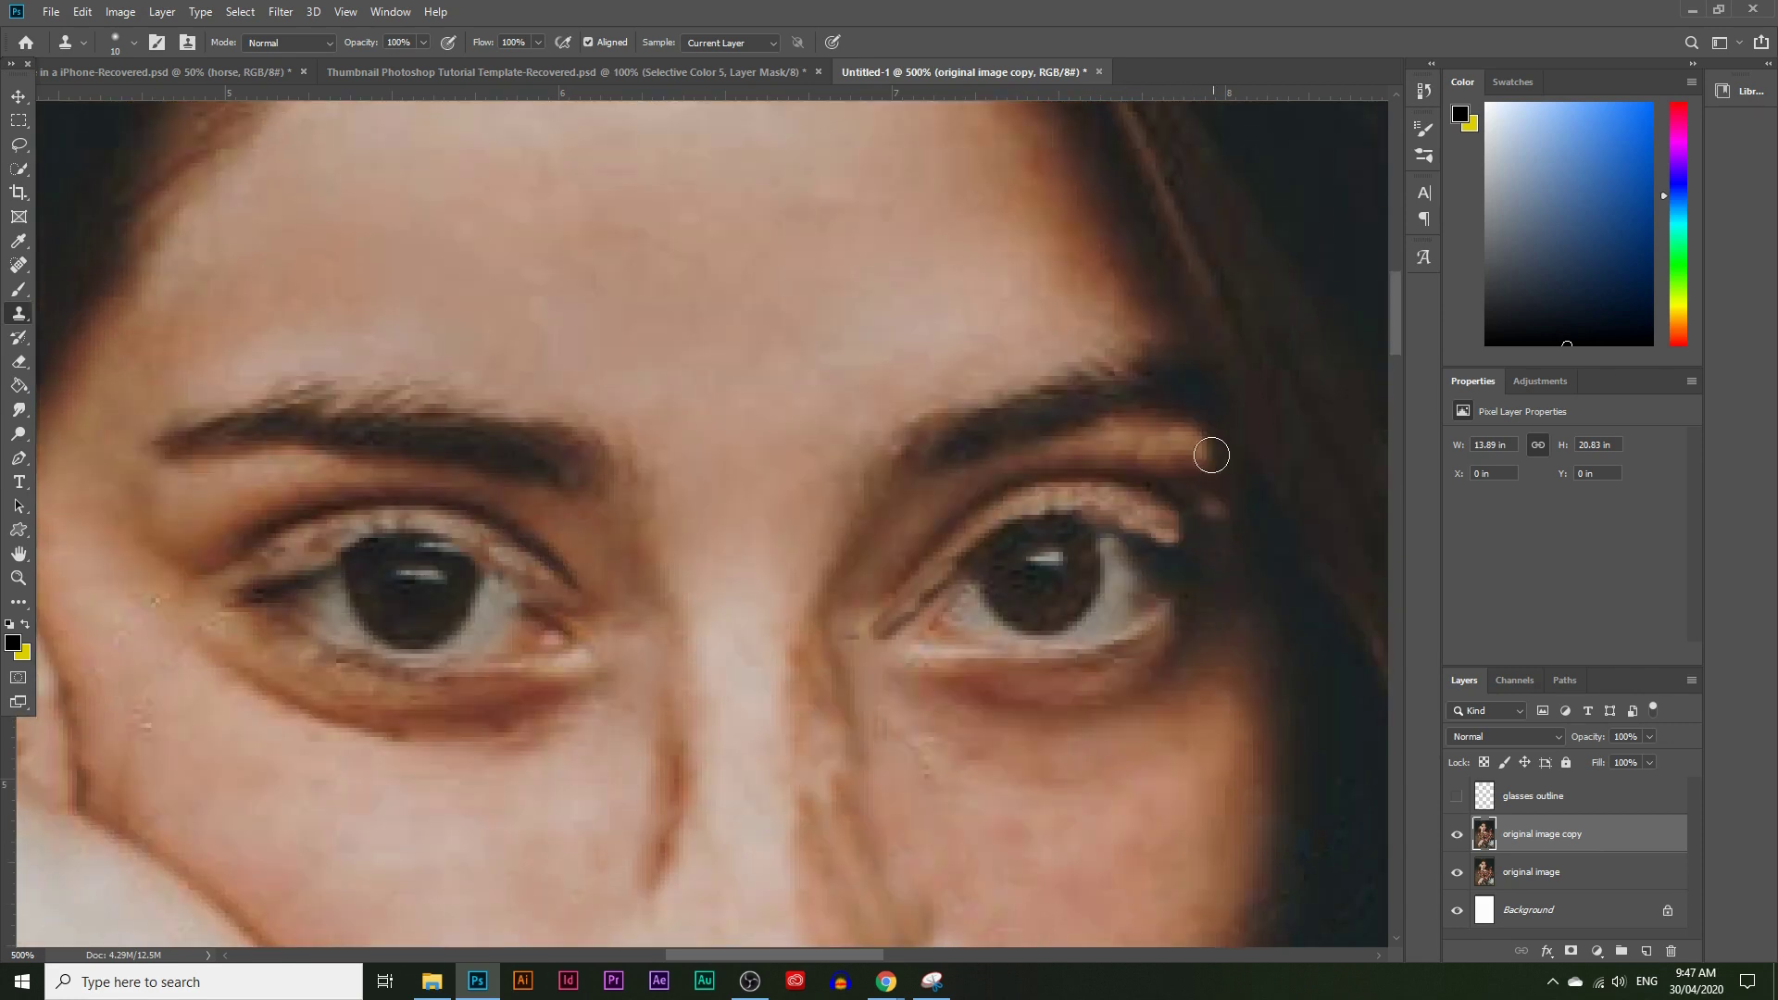
click(1199, 356)
drag(1184, 359, 1112, 347)
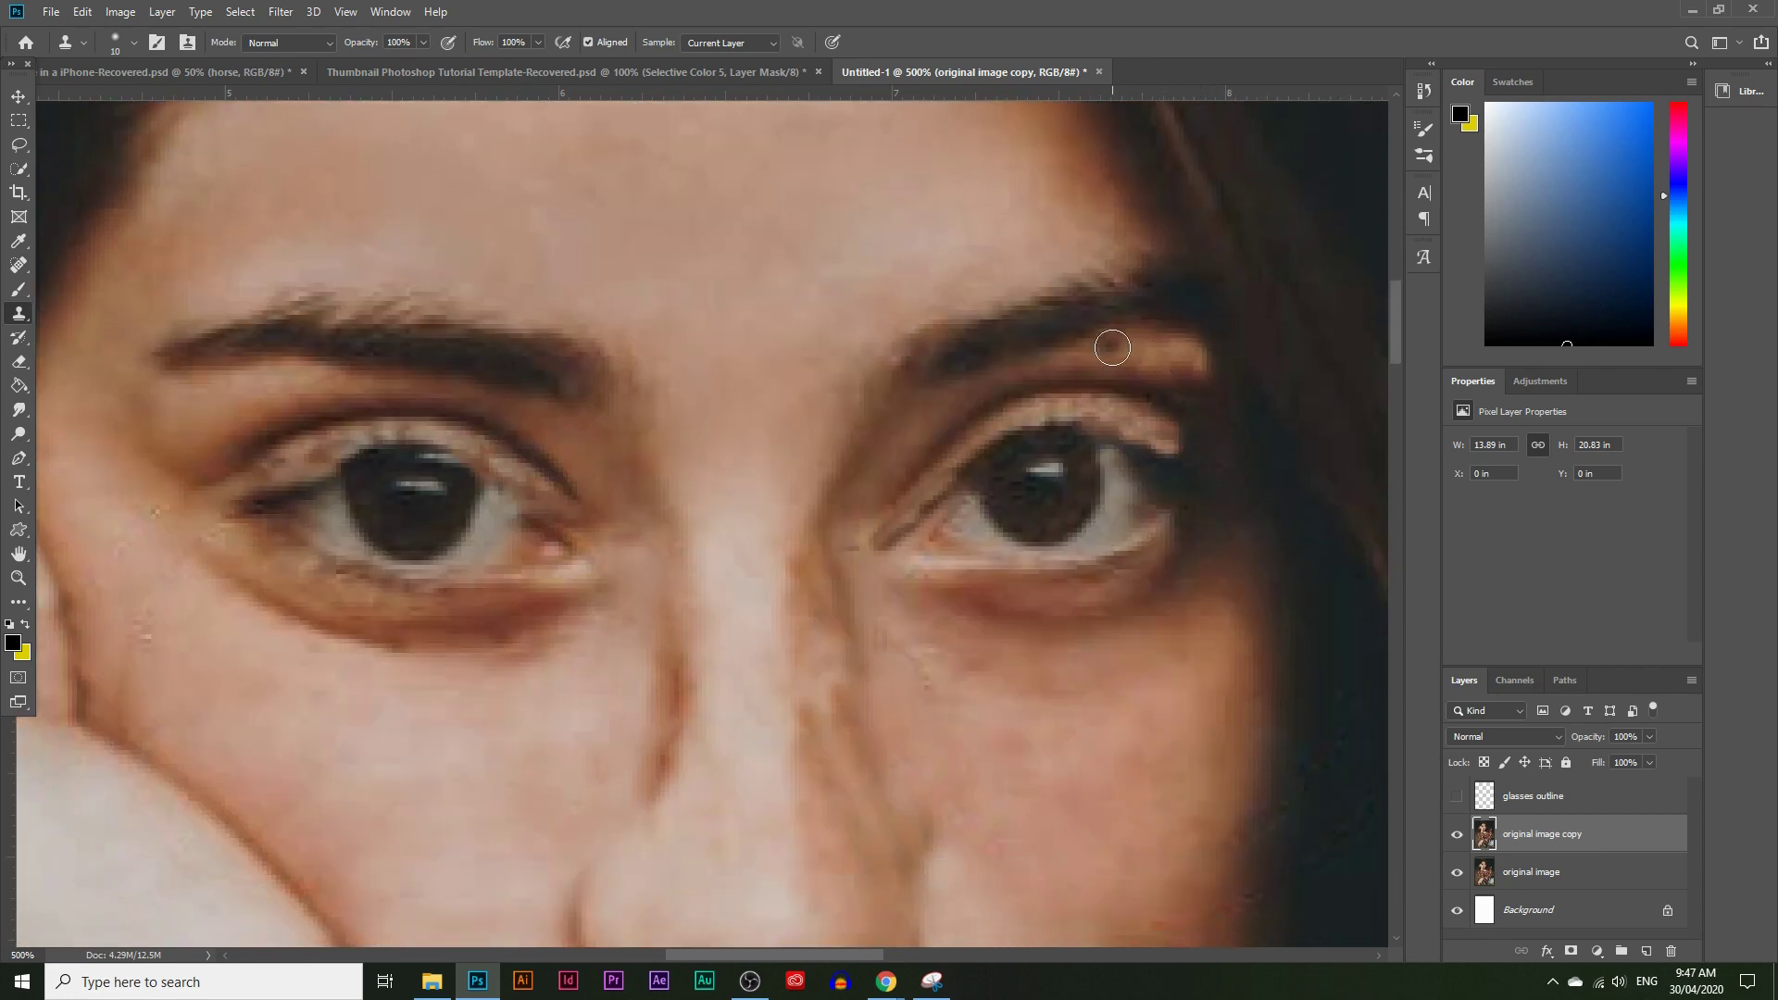
Step: Undo the last stroke and re-clone the skin under the shadowed-side eyebrow with an 18 px, 0% hardness brush
click(135, 51)
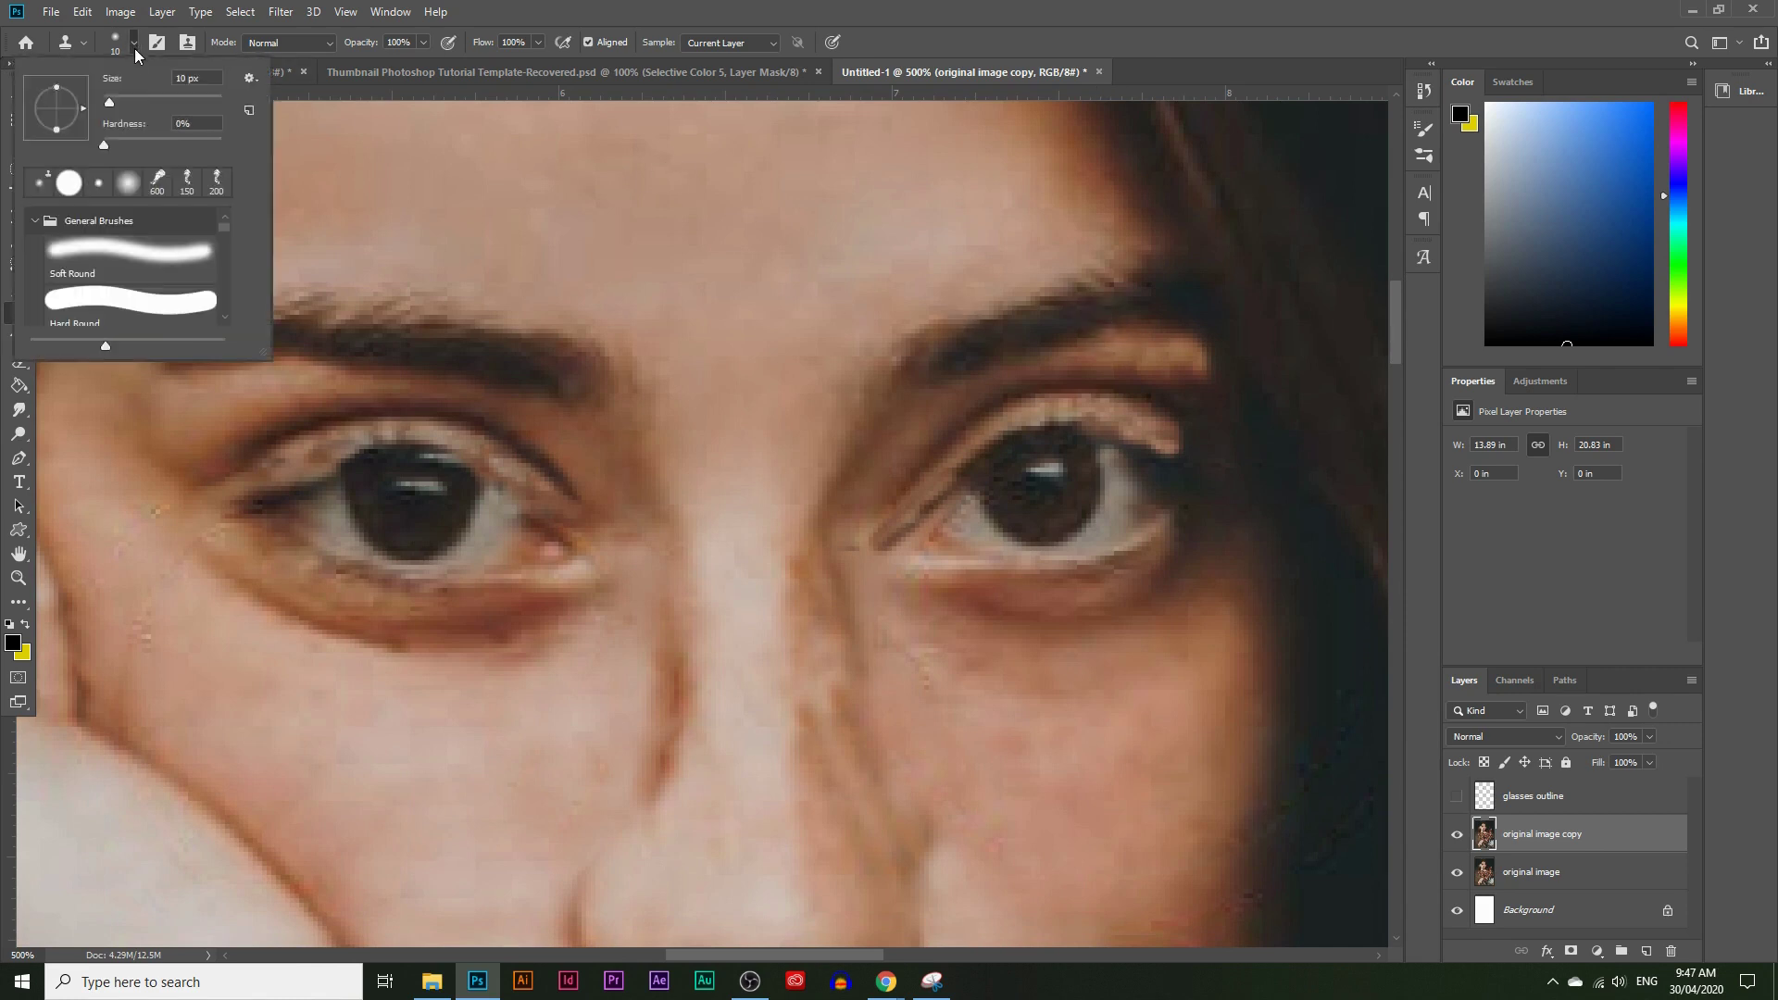
drag(115, 144, 40, 151)
drag(109, 101, 116, 102)
key(Return)
key(ctrl+z)
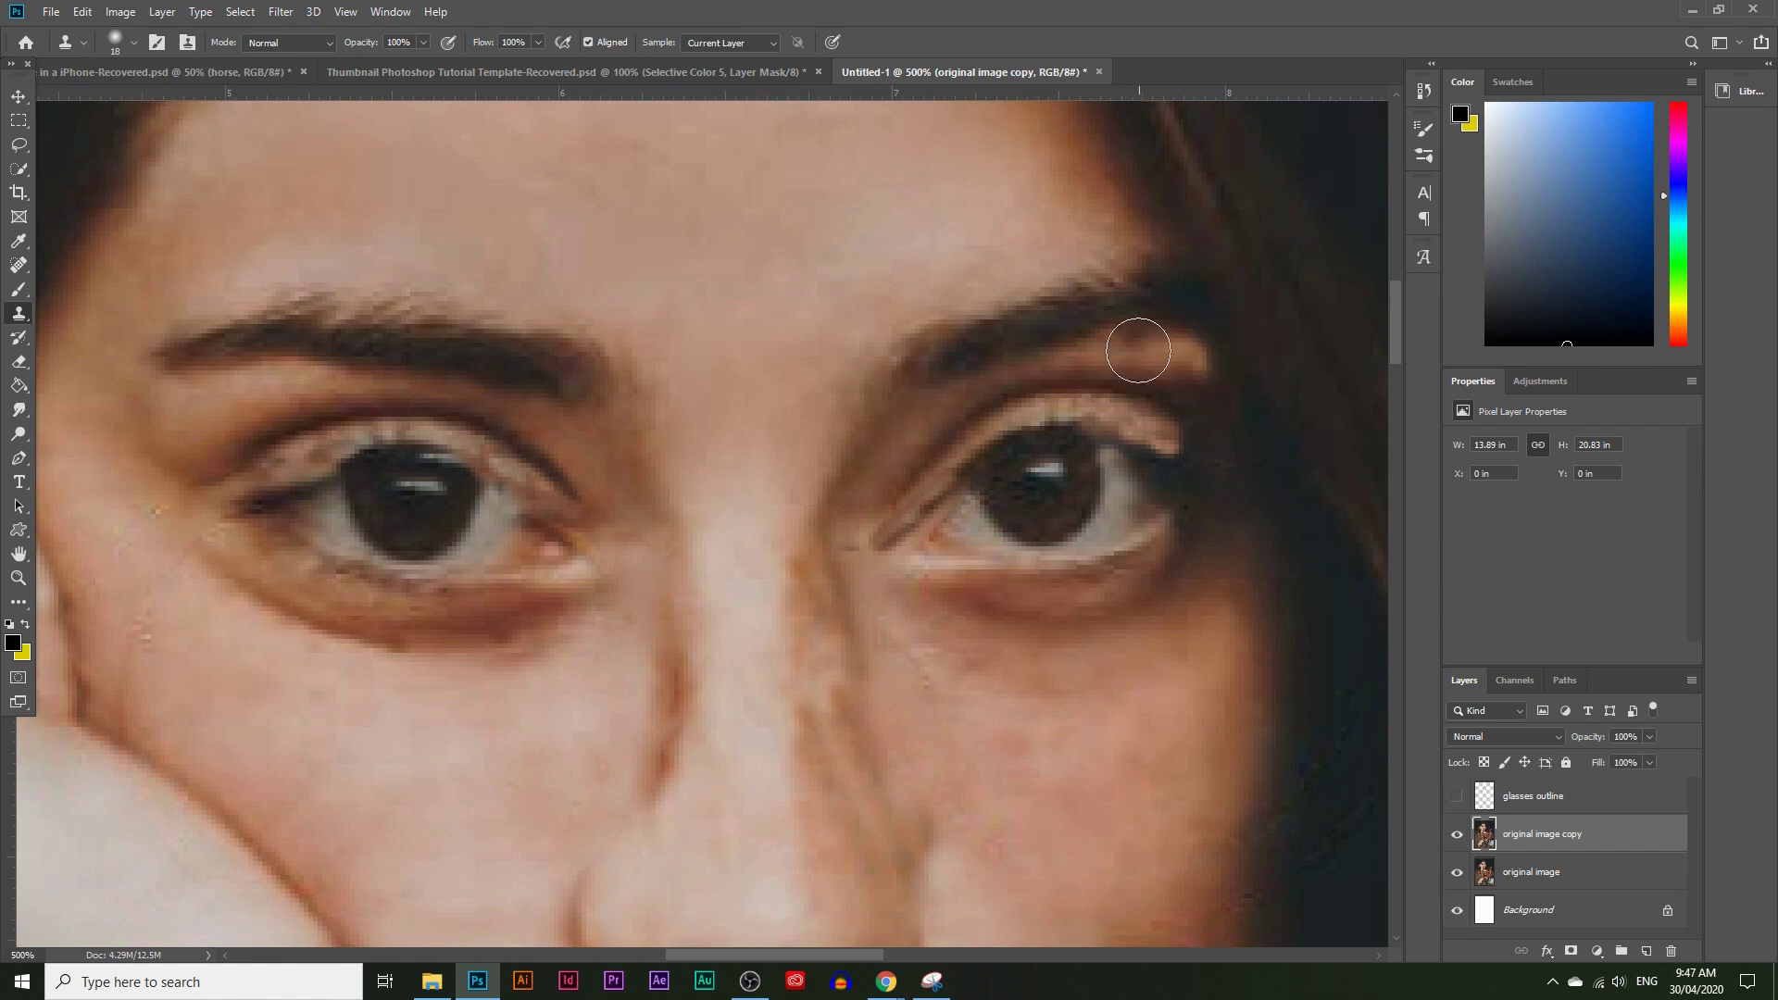
alt+click(1143, 348)
drag(1189, 371, 1184, 366)
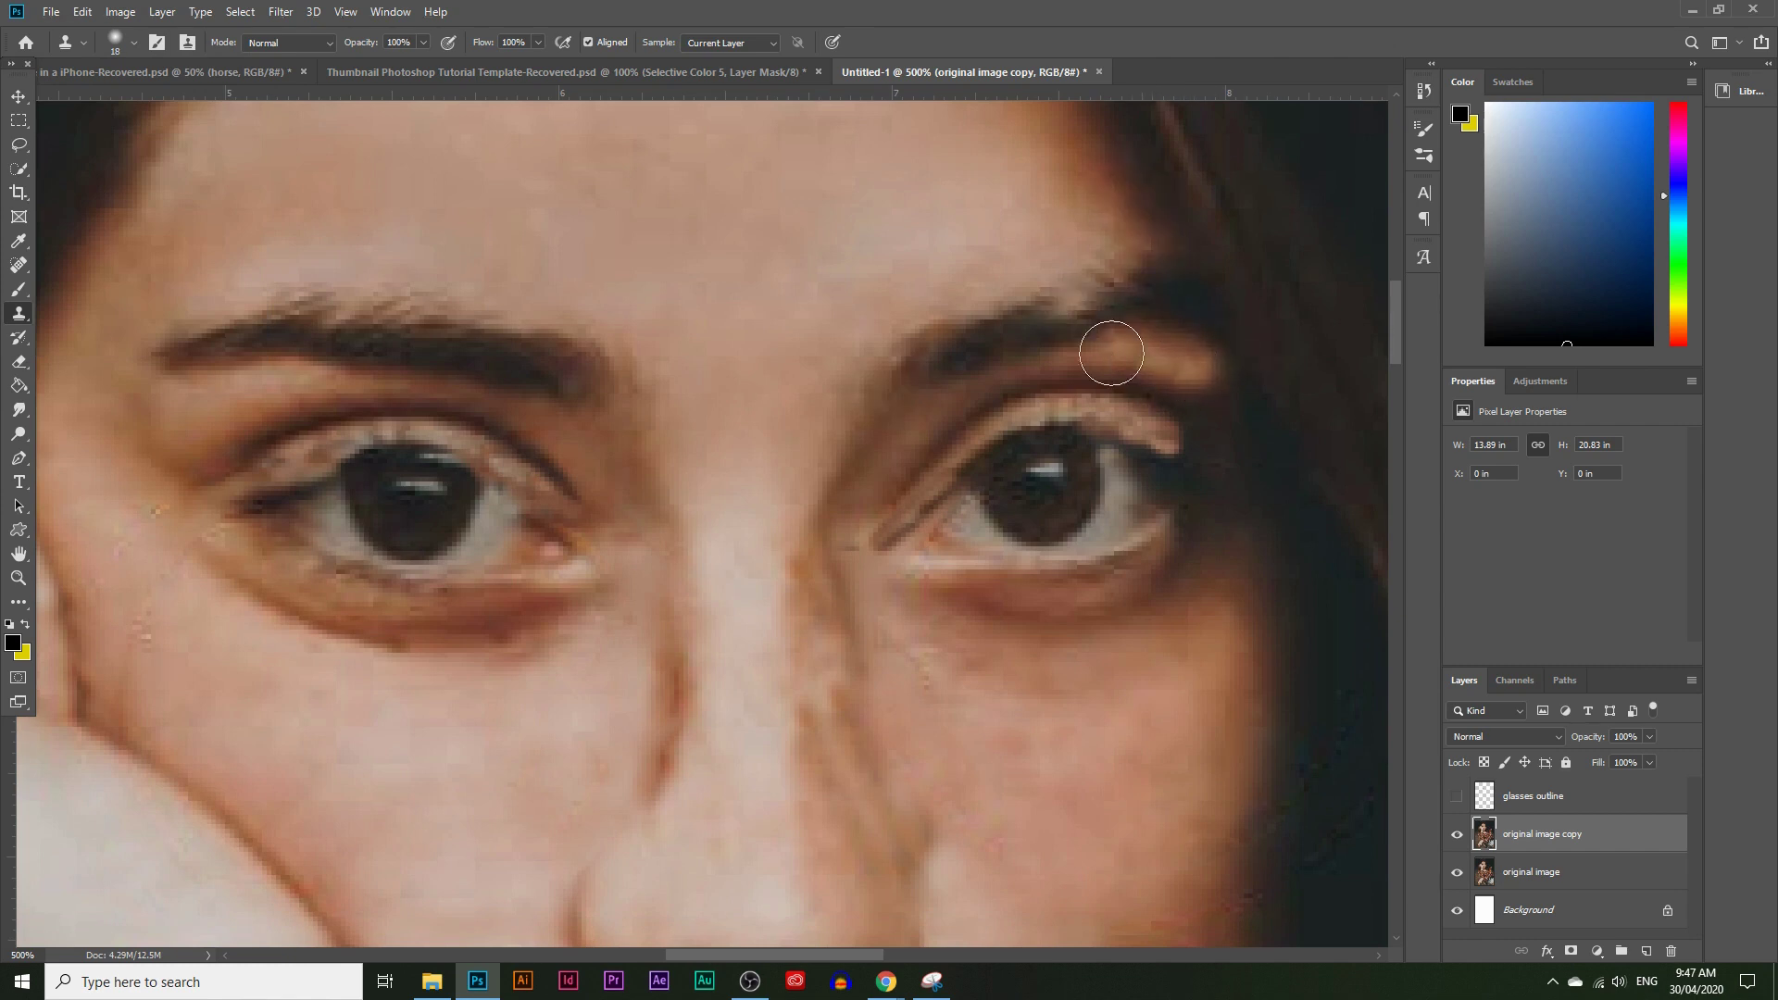
Step: Undo the stray stamp on the hand-side eyelid and clone the other eye's inner eyelid crease with a 4 px brush
scroll(362, 477, down, 3)
scroll(518, 541, down, 1)
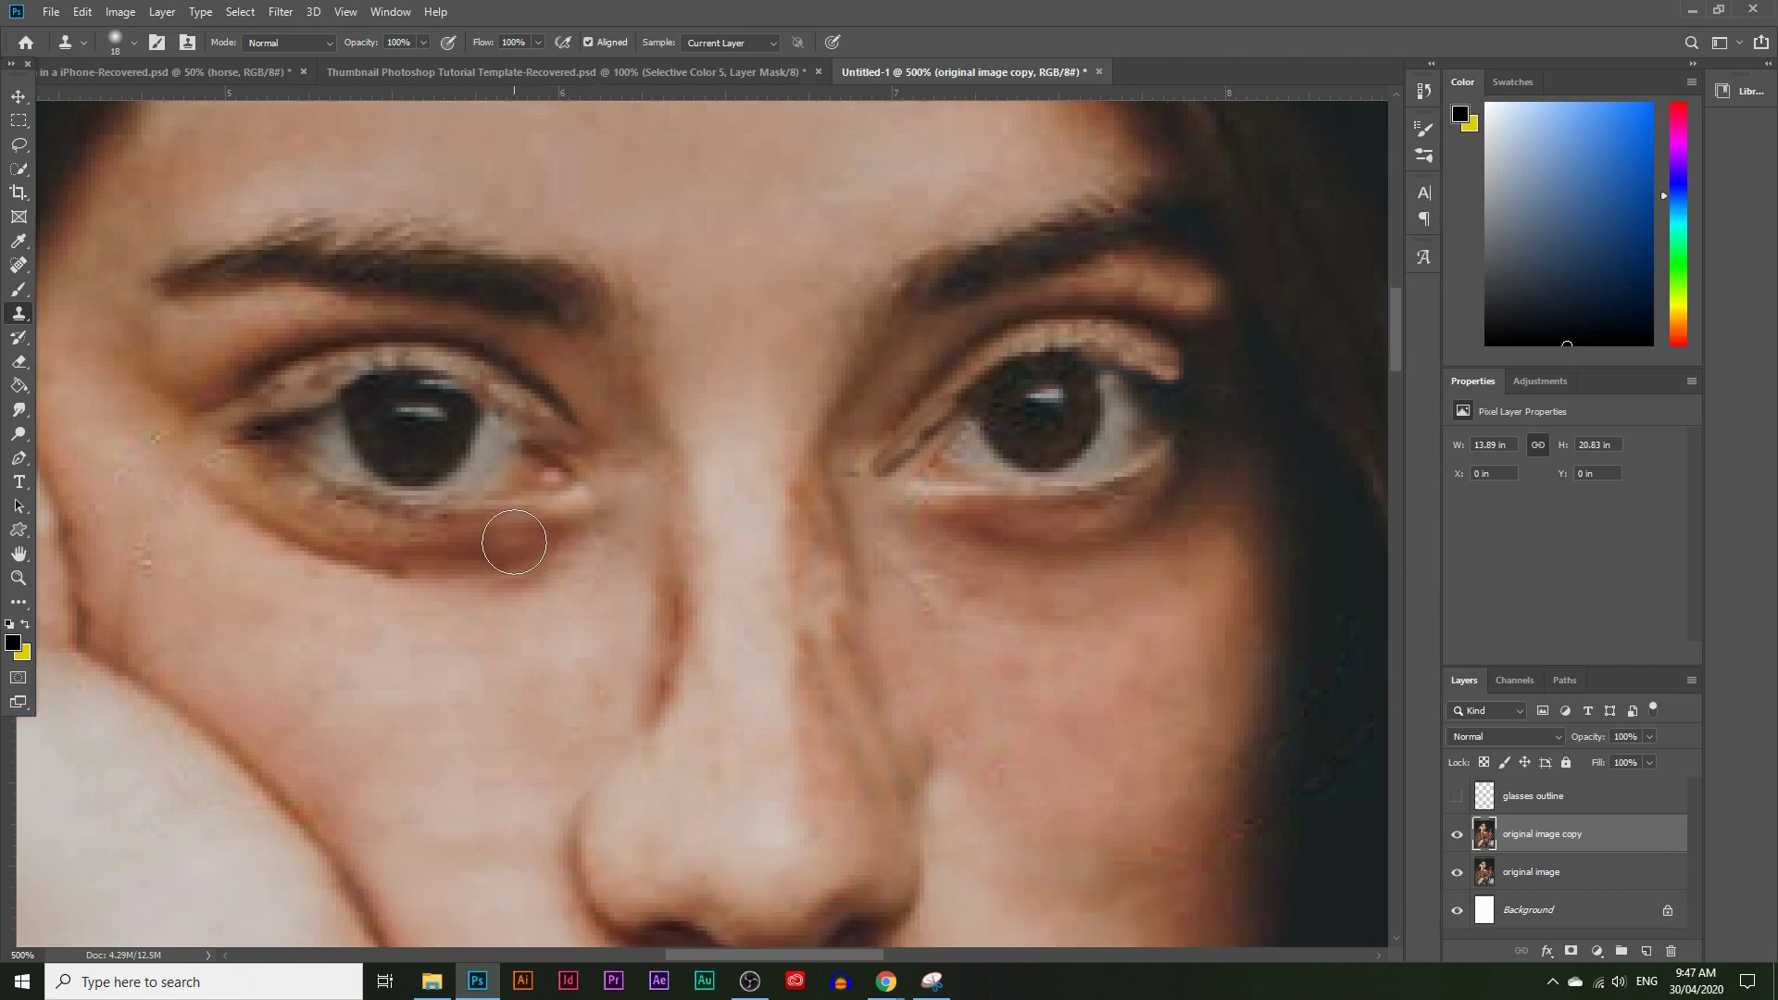
click(289, 351)
key(bracketleft)
key(bracketleft)
key(bracketleft)
key(bracketleft)
key(bracketleft)
key(bracketleft)
key(bracketleft)
key(bracketleft)
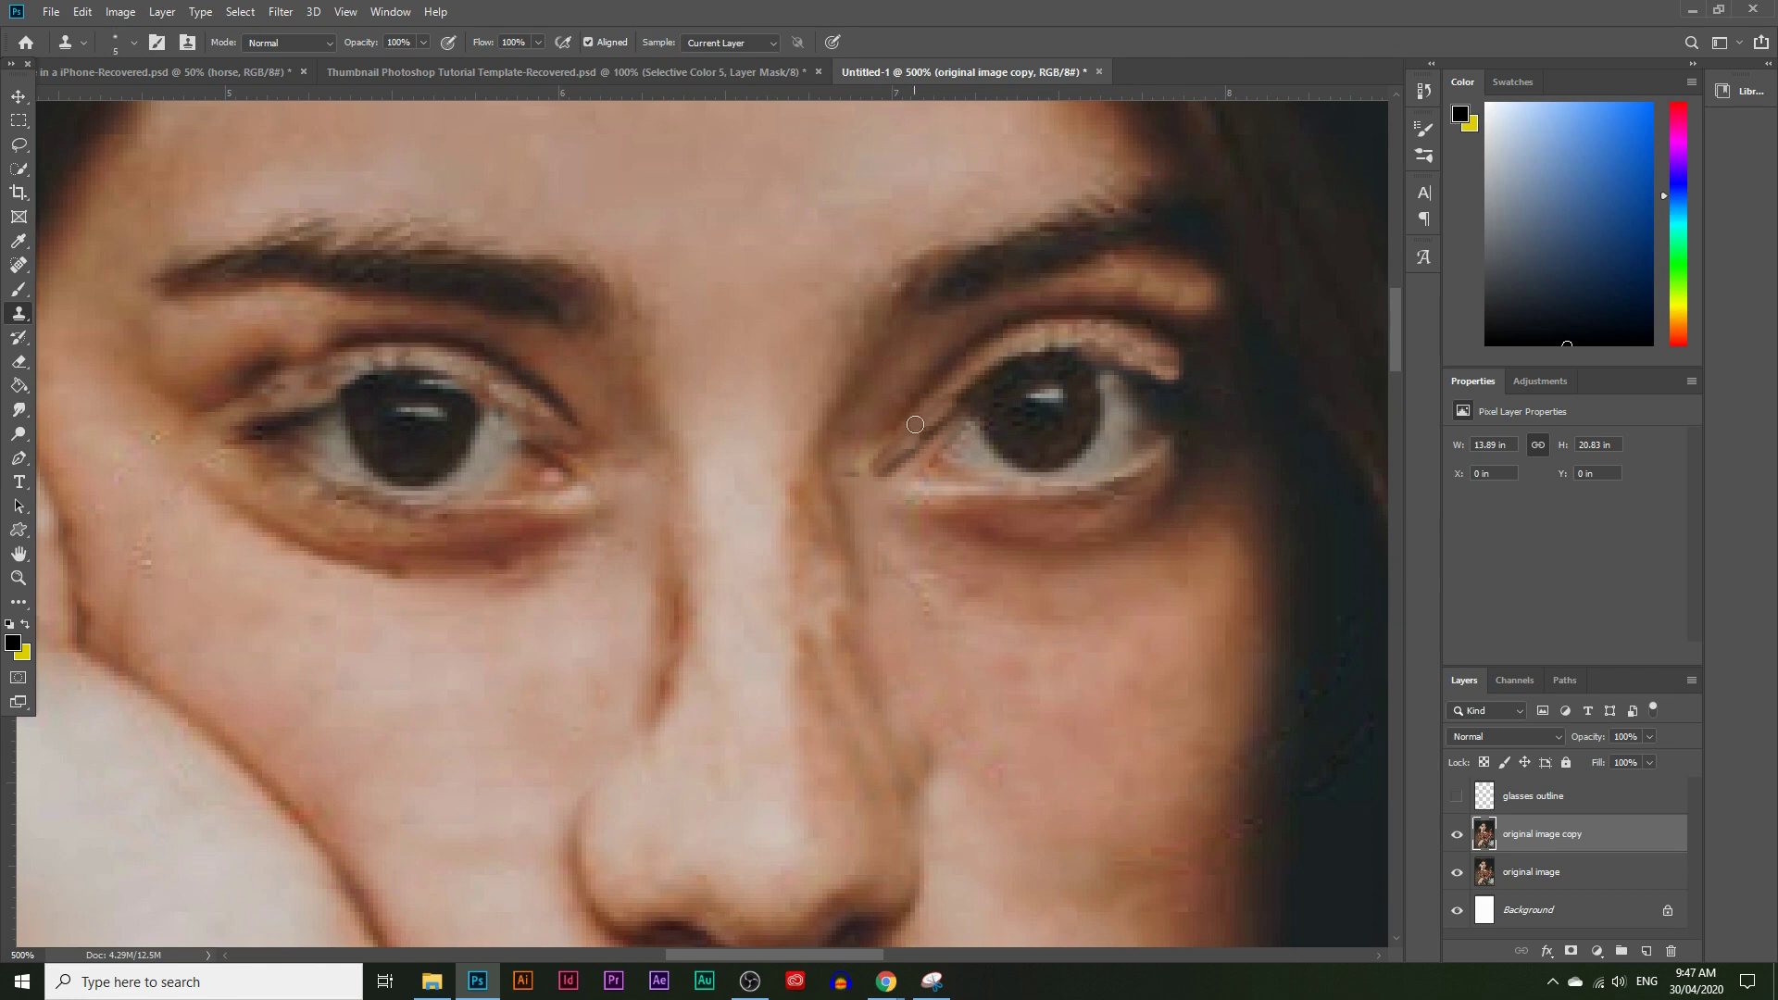
key(ctrl+z)
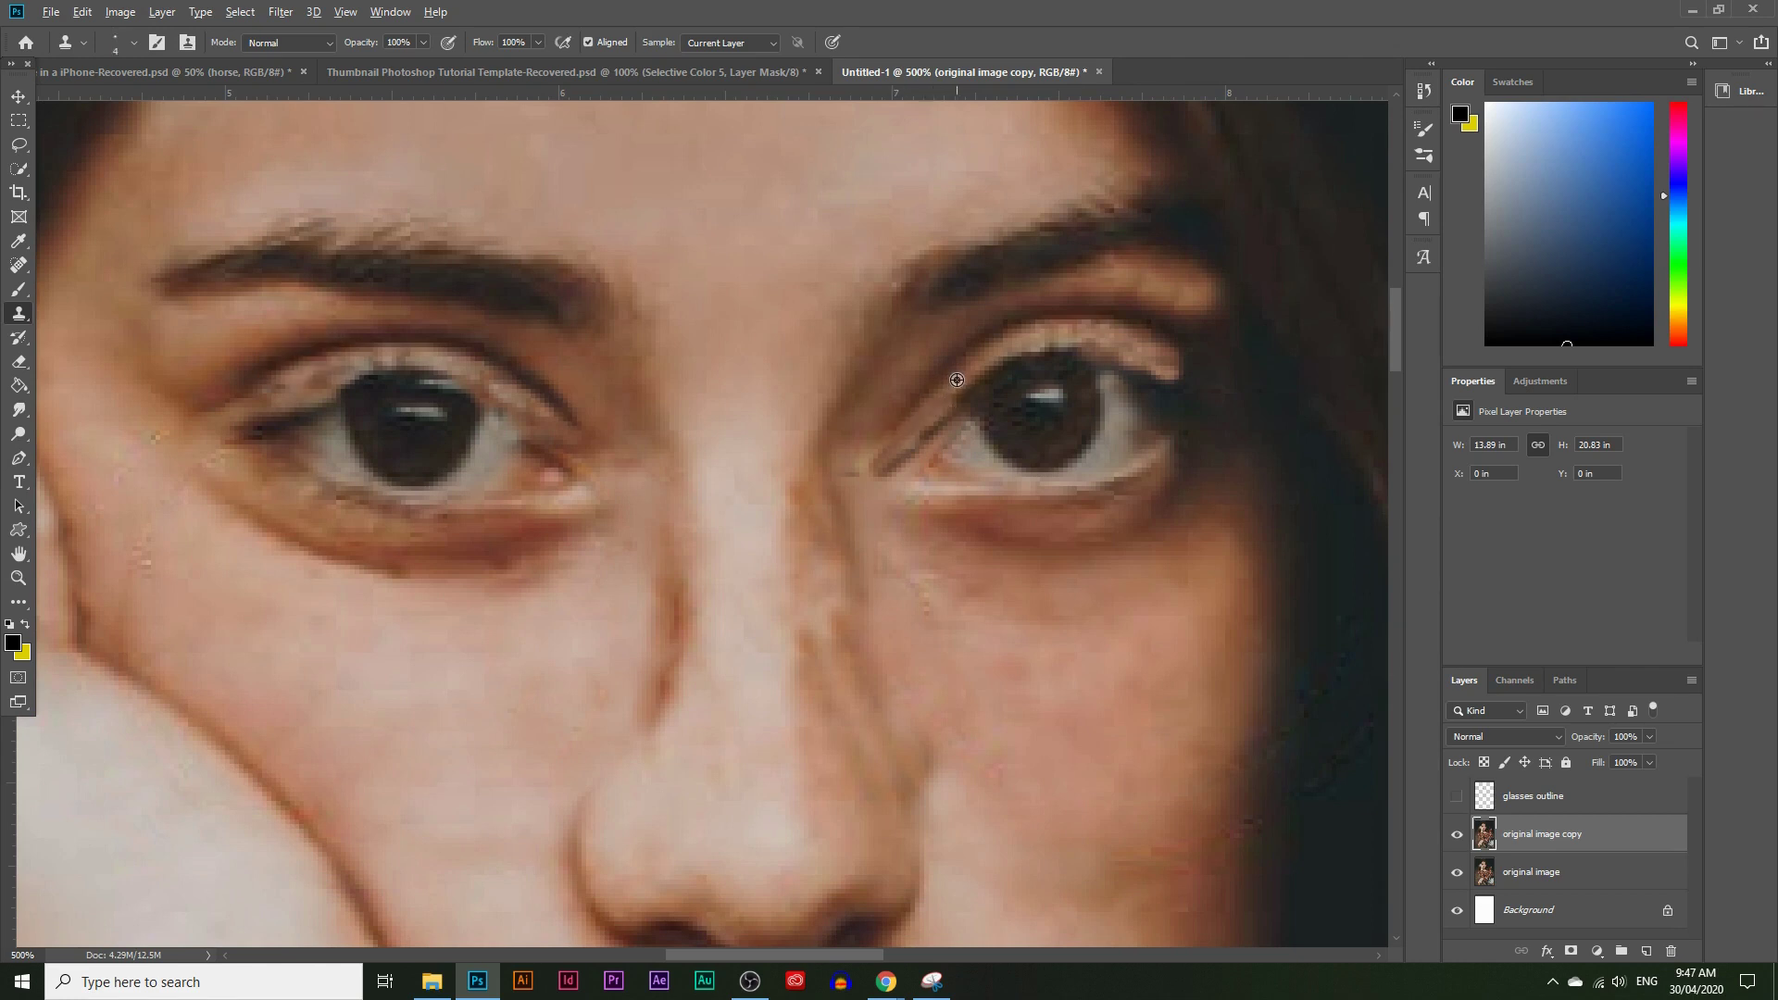
drag(894, 441, 880, 461)
Step: Examine the retouched face in the overall portrait at 100% and up close at 400%
click(17, 577)
alt+click(826, 552)
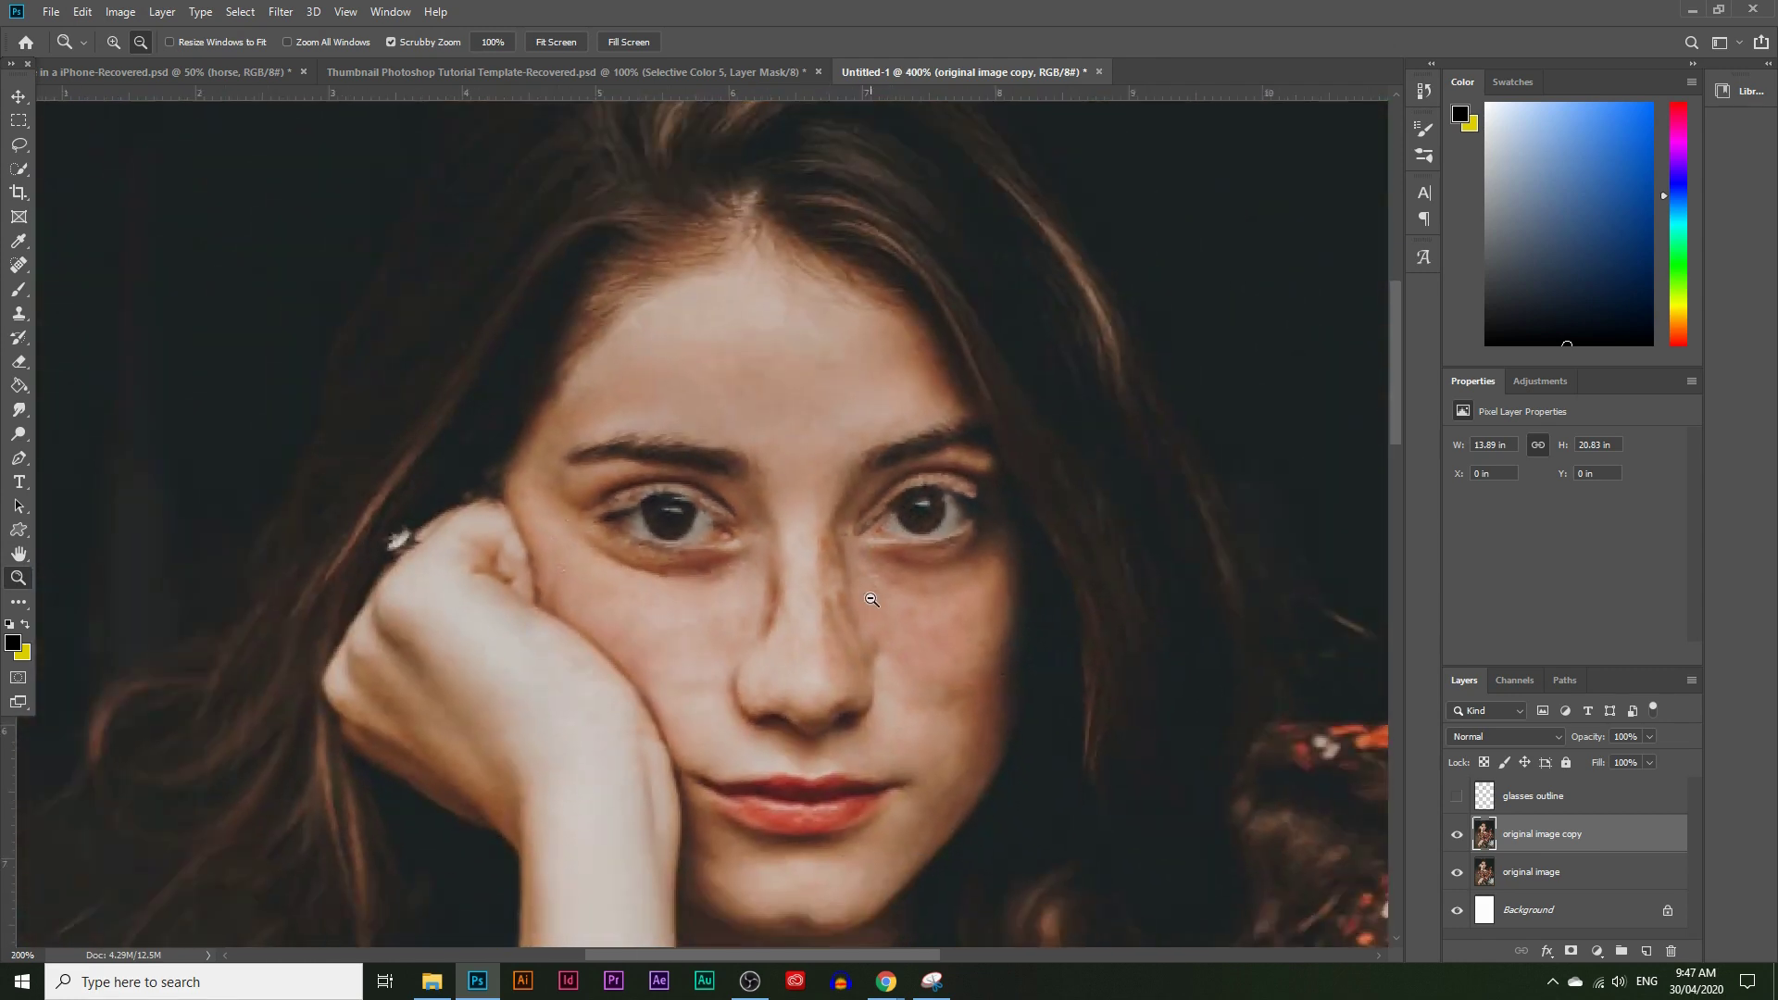
scroll(880, 502, down, 2)
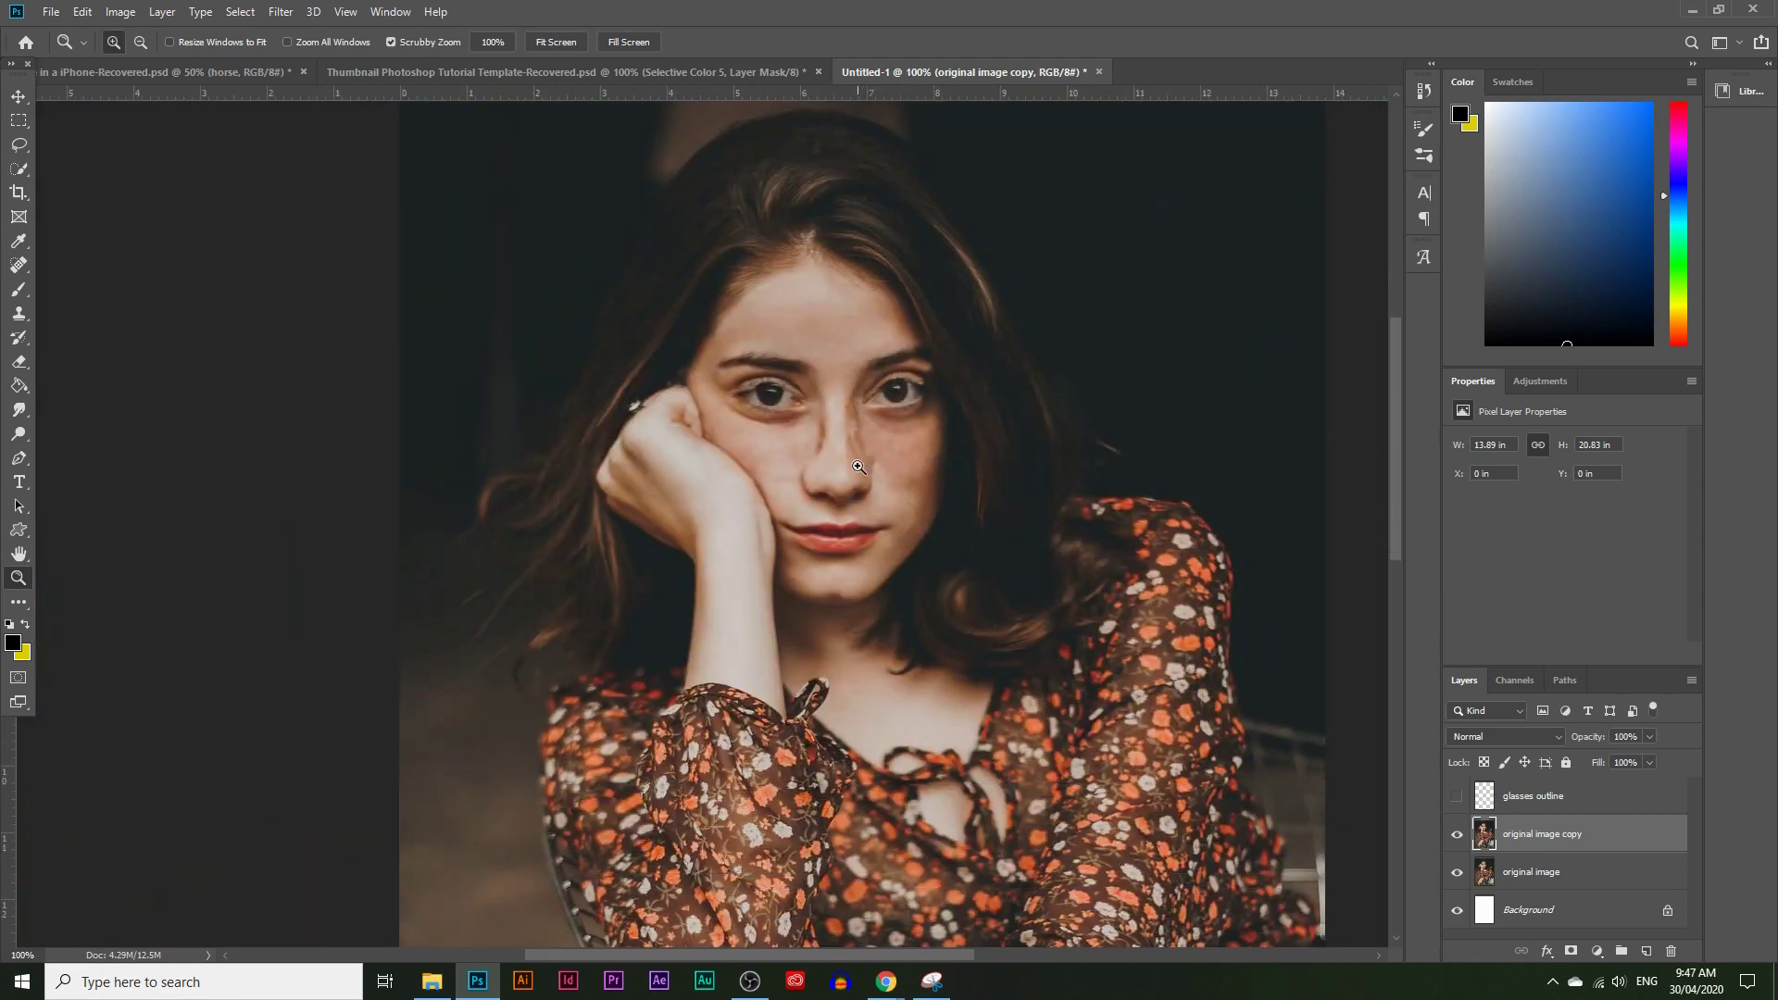
click(876, 420)
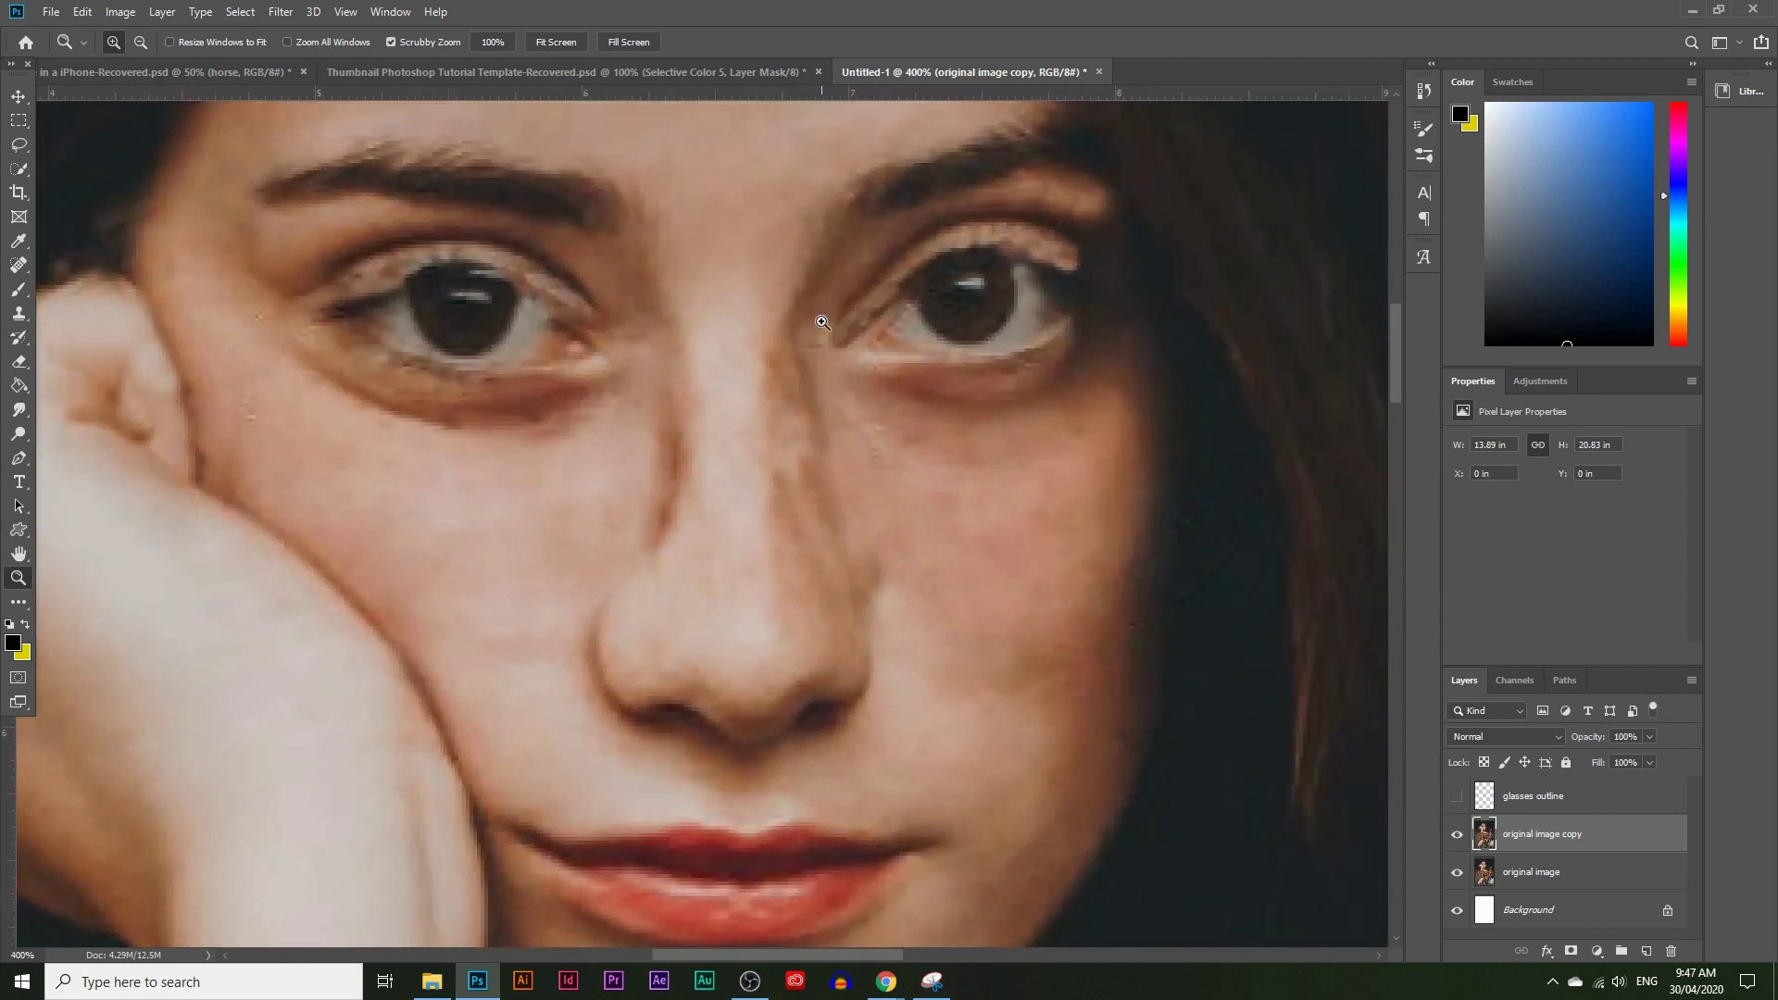
scroll(840, 479, up, 1)
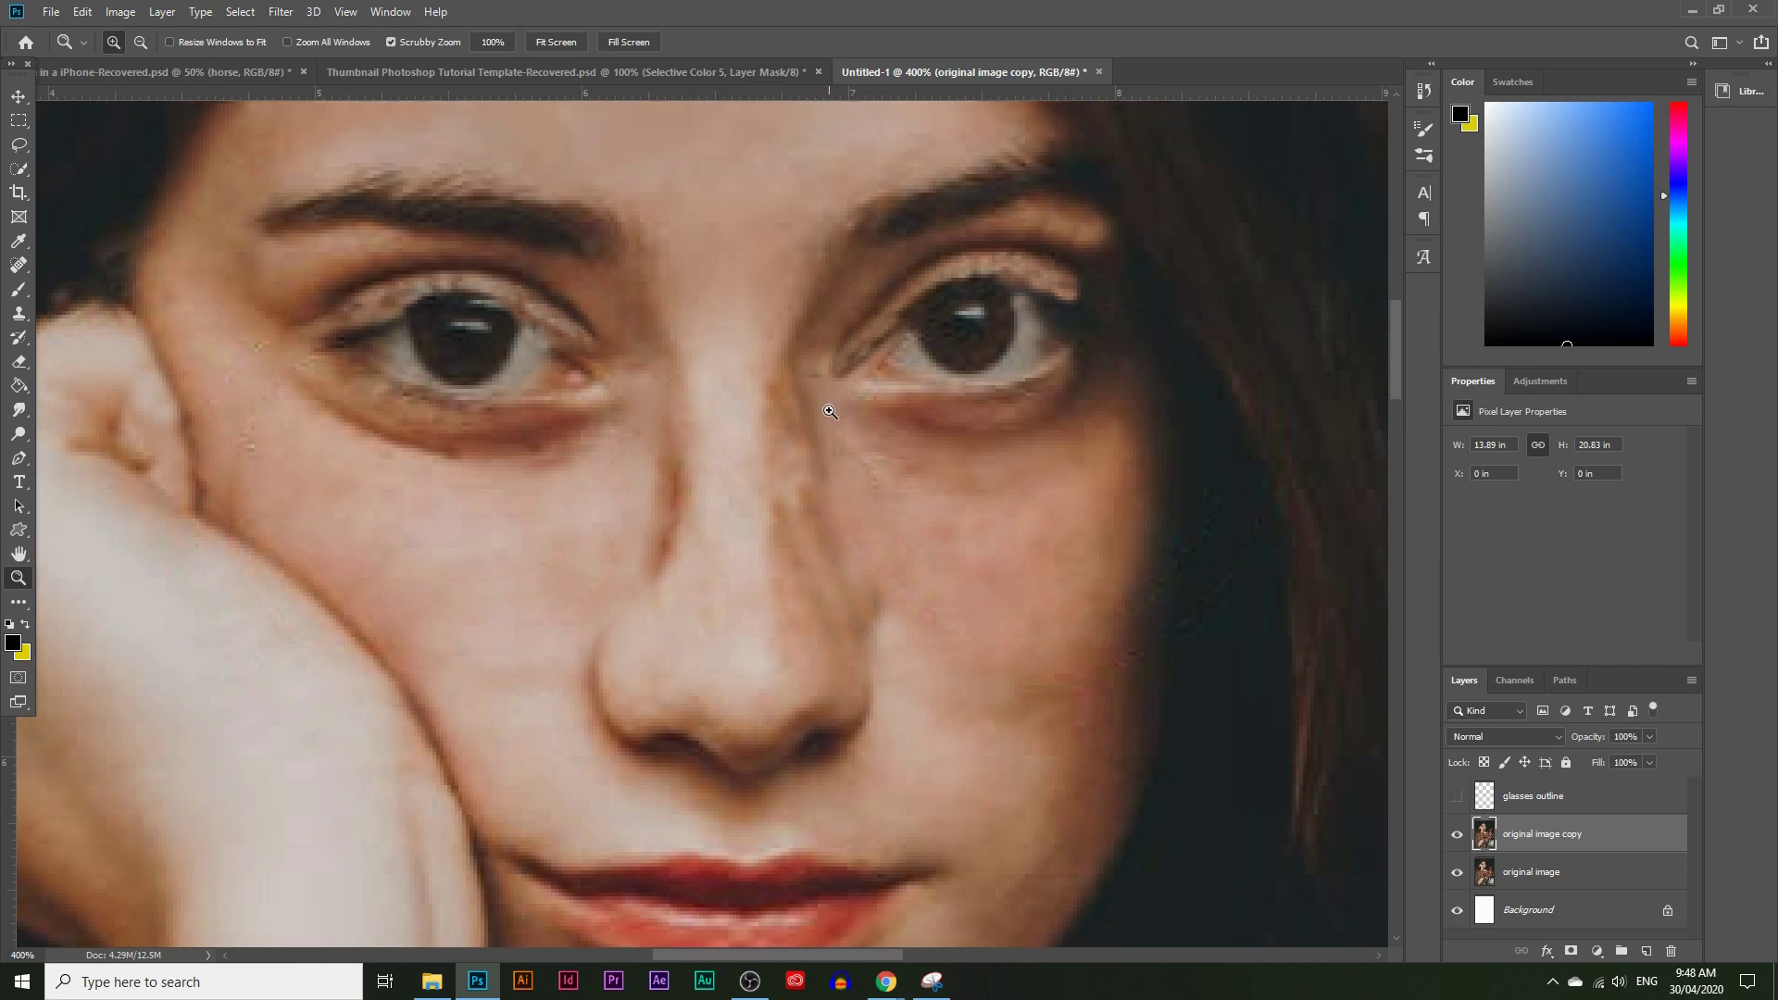
Step: Set the foreground colour to a shadowed skin brown sampled from the side of the nose
click(13, 641)
click(963, 512)
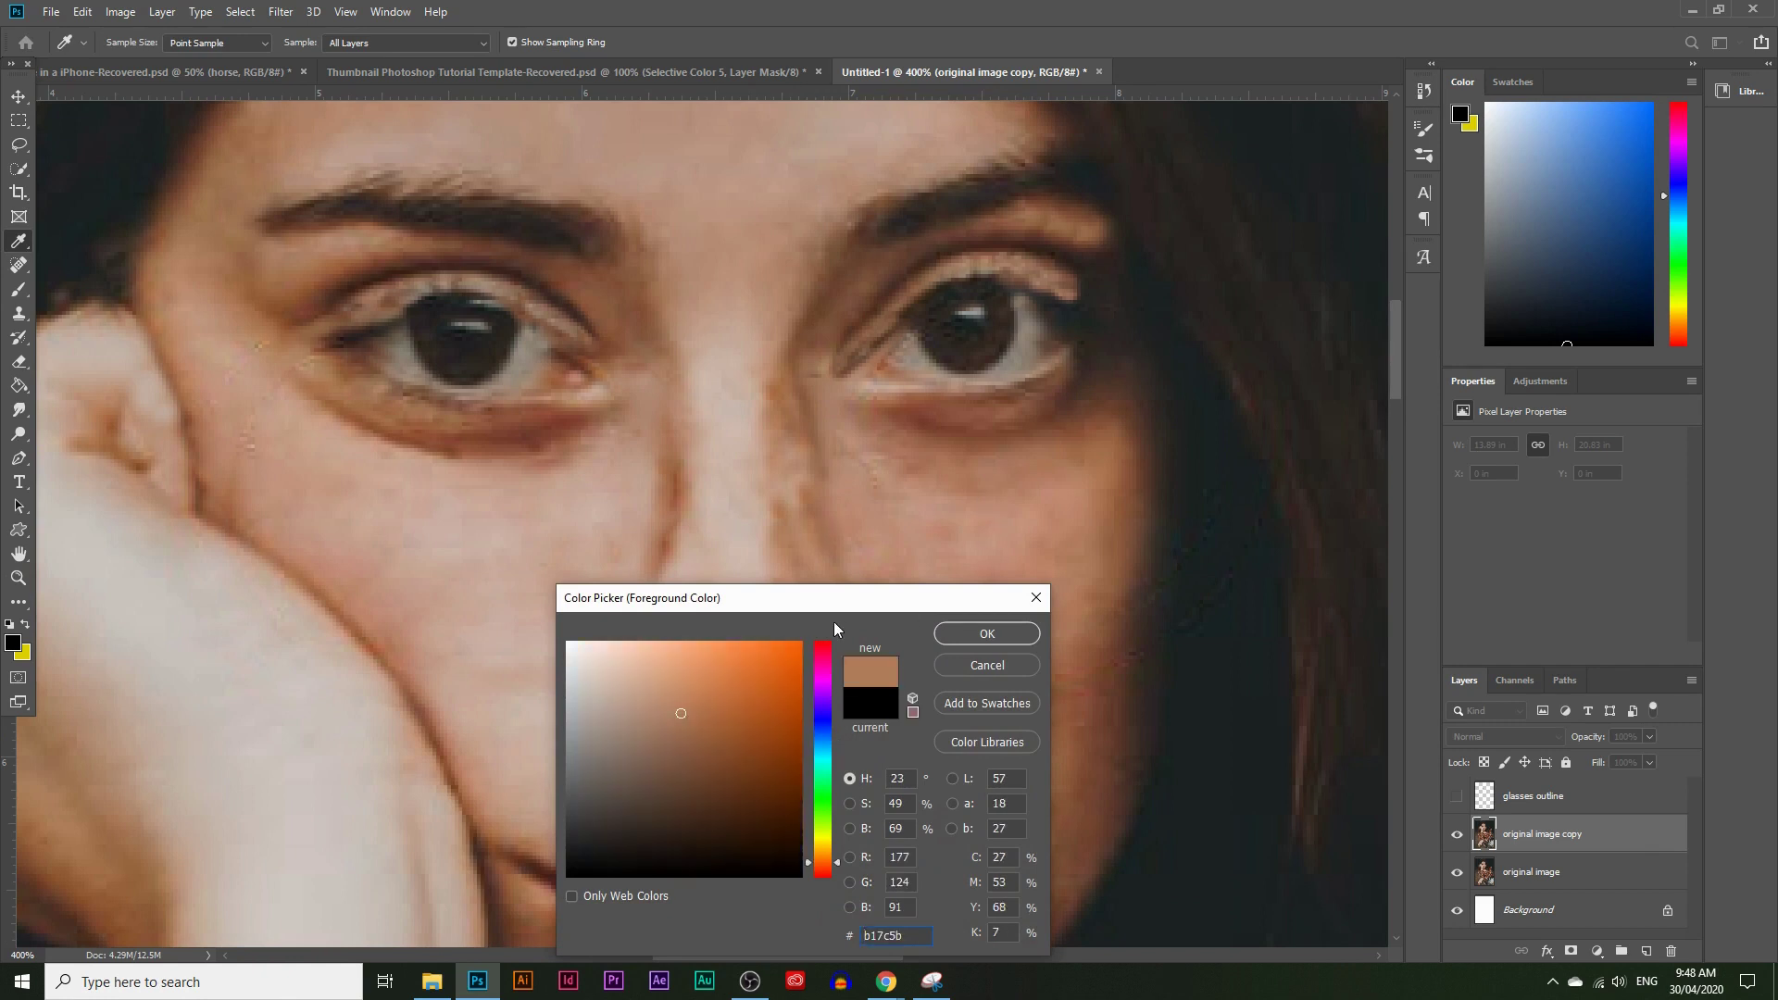
click(987, 637)
click(20, 642)
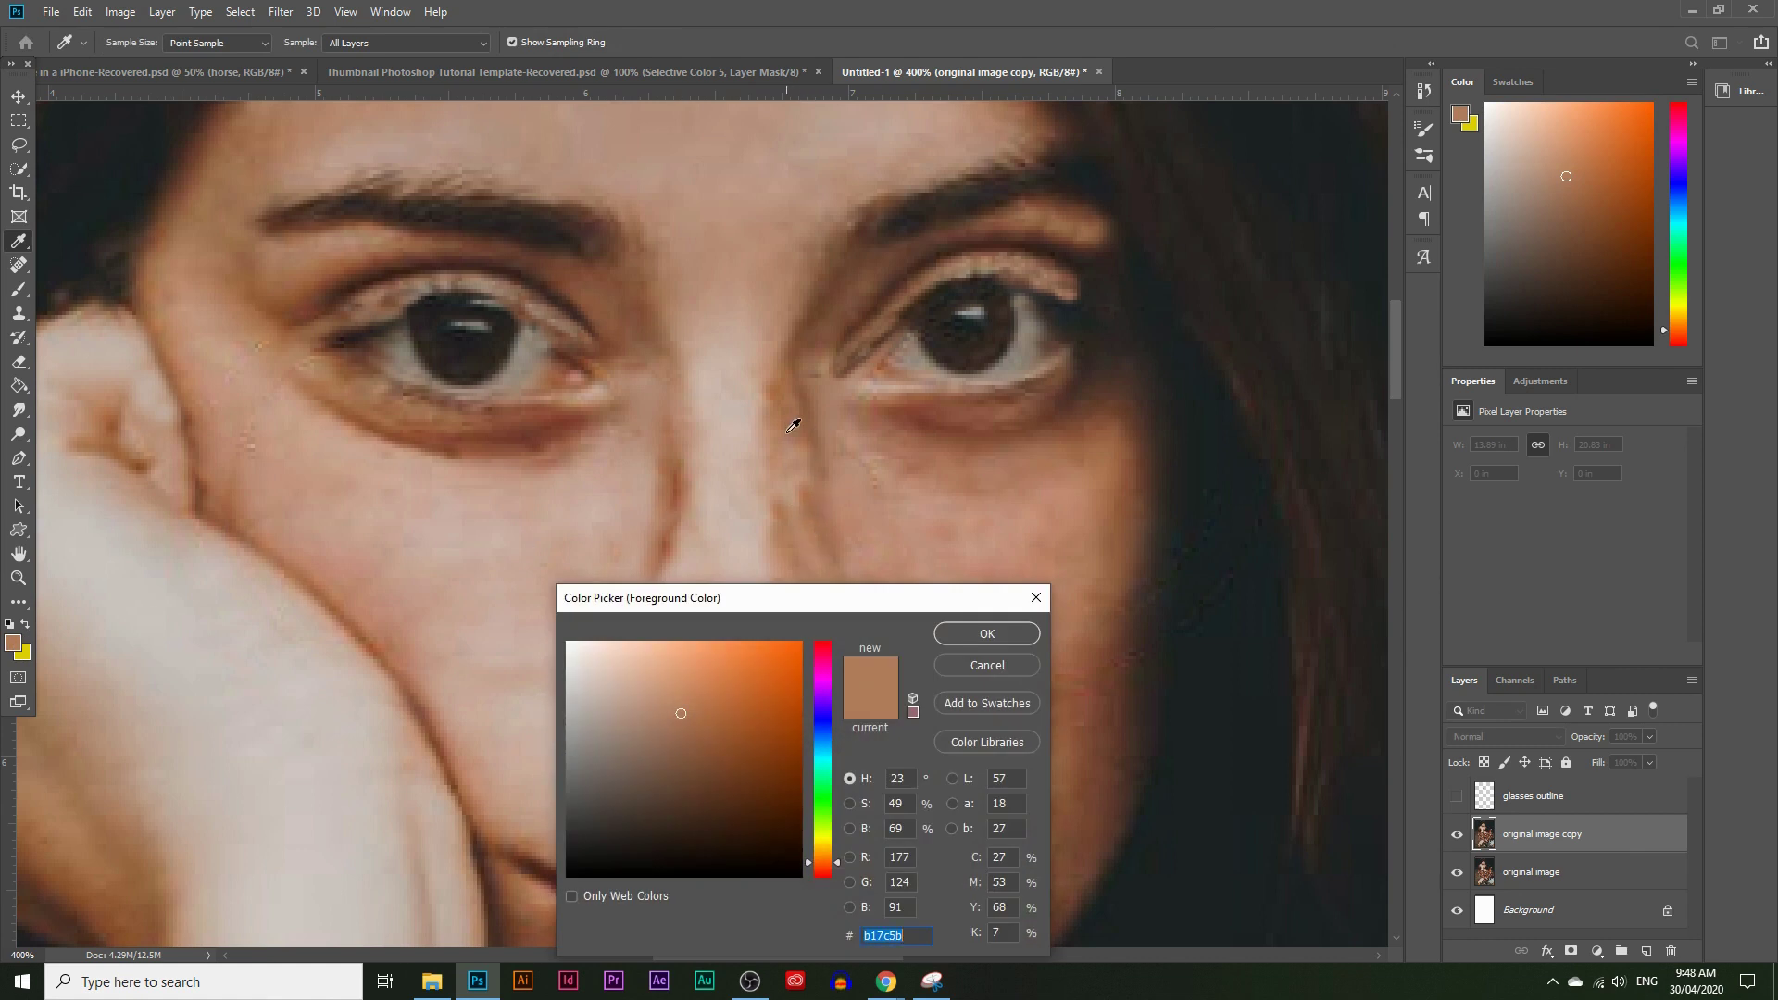
click(812, 511)
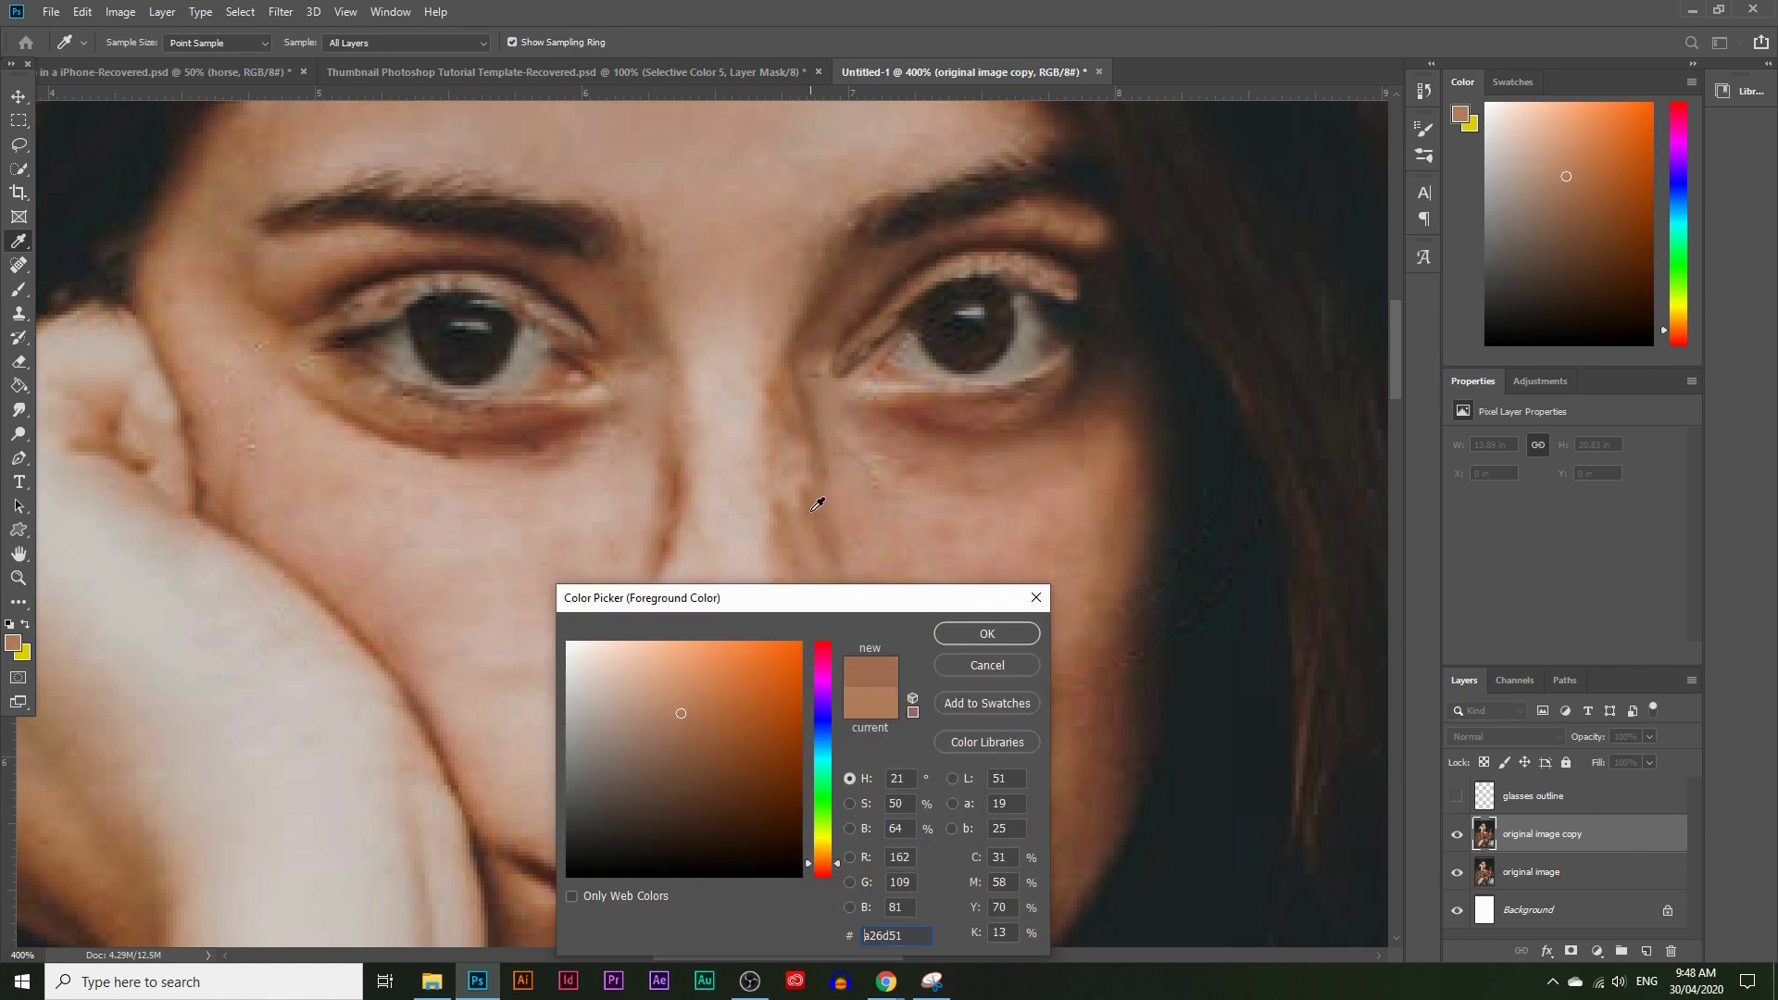
click(814, 518)
click(971, 635)
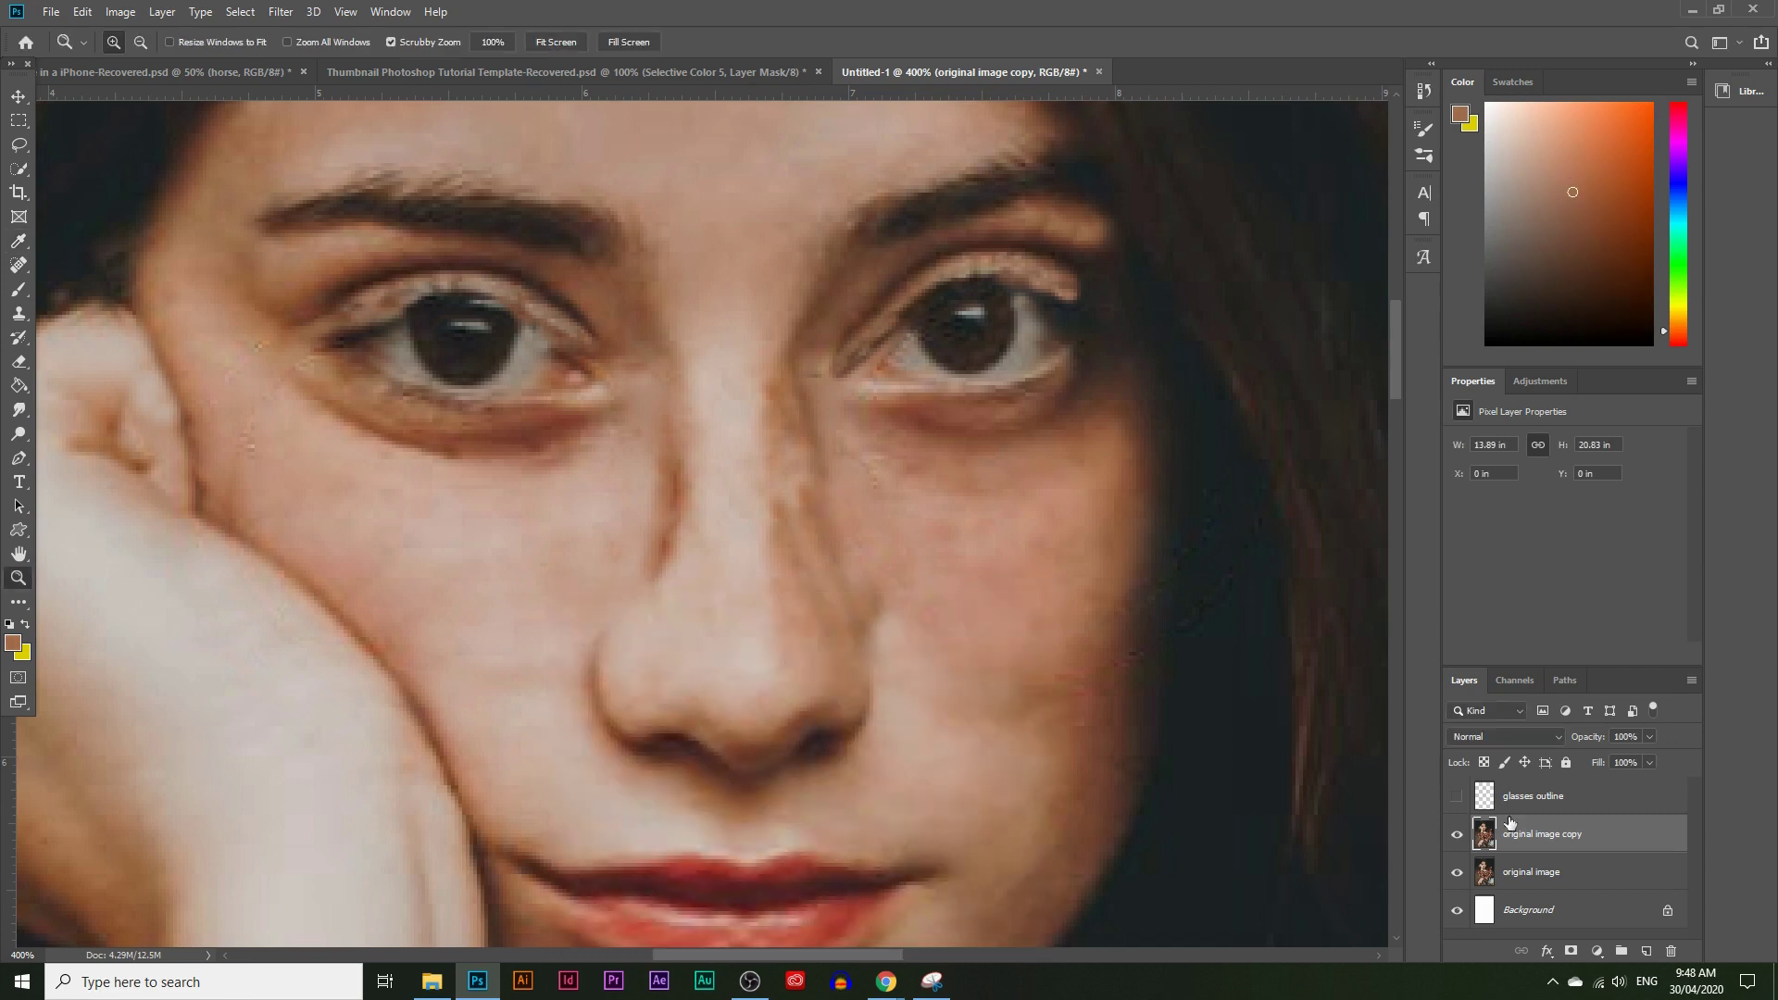
Step: Add a layer above the original image copy and paint over the nose's shadowed side with a 44 px Soft Round brush
click(1643, 948)
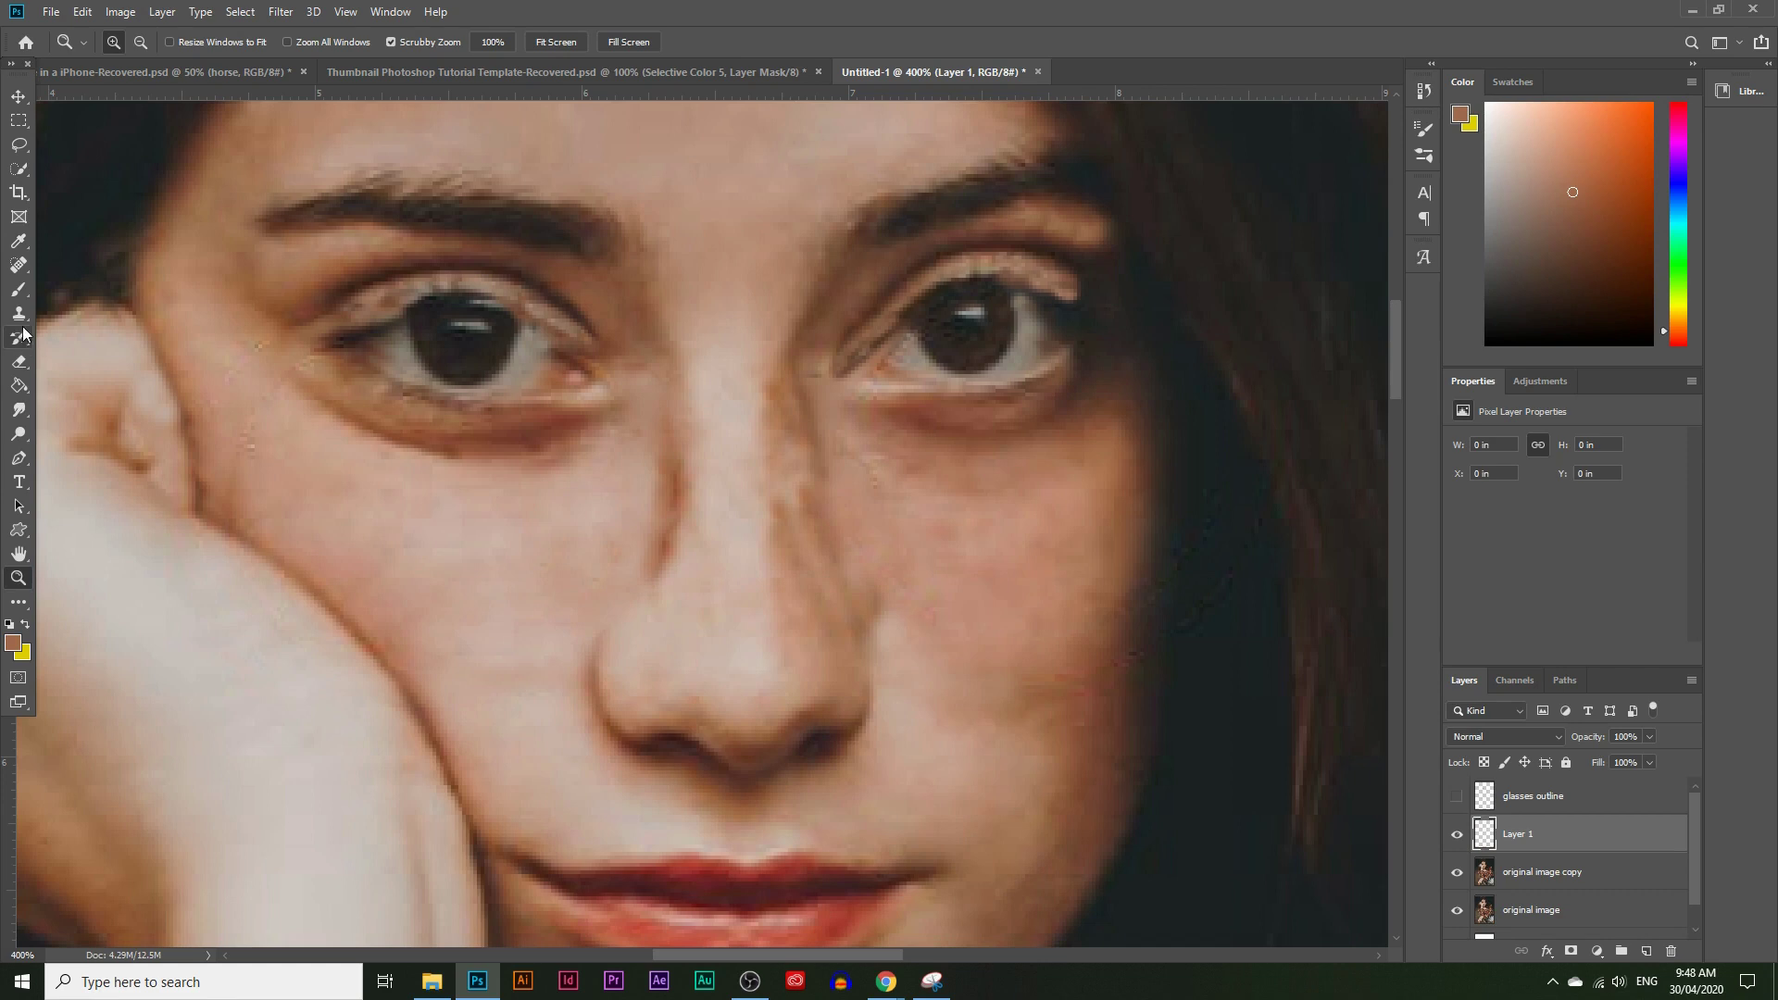
click(31, 292)
click(133, 42)
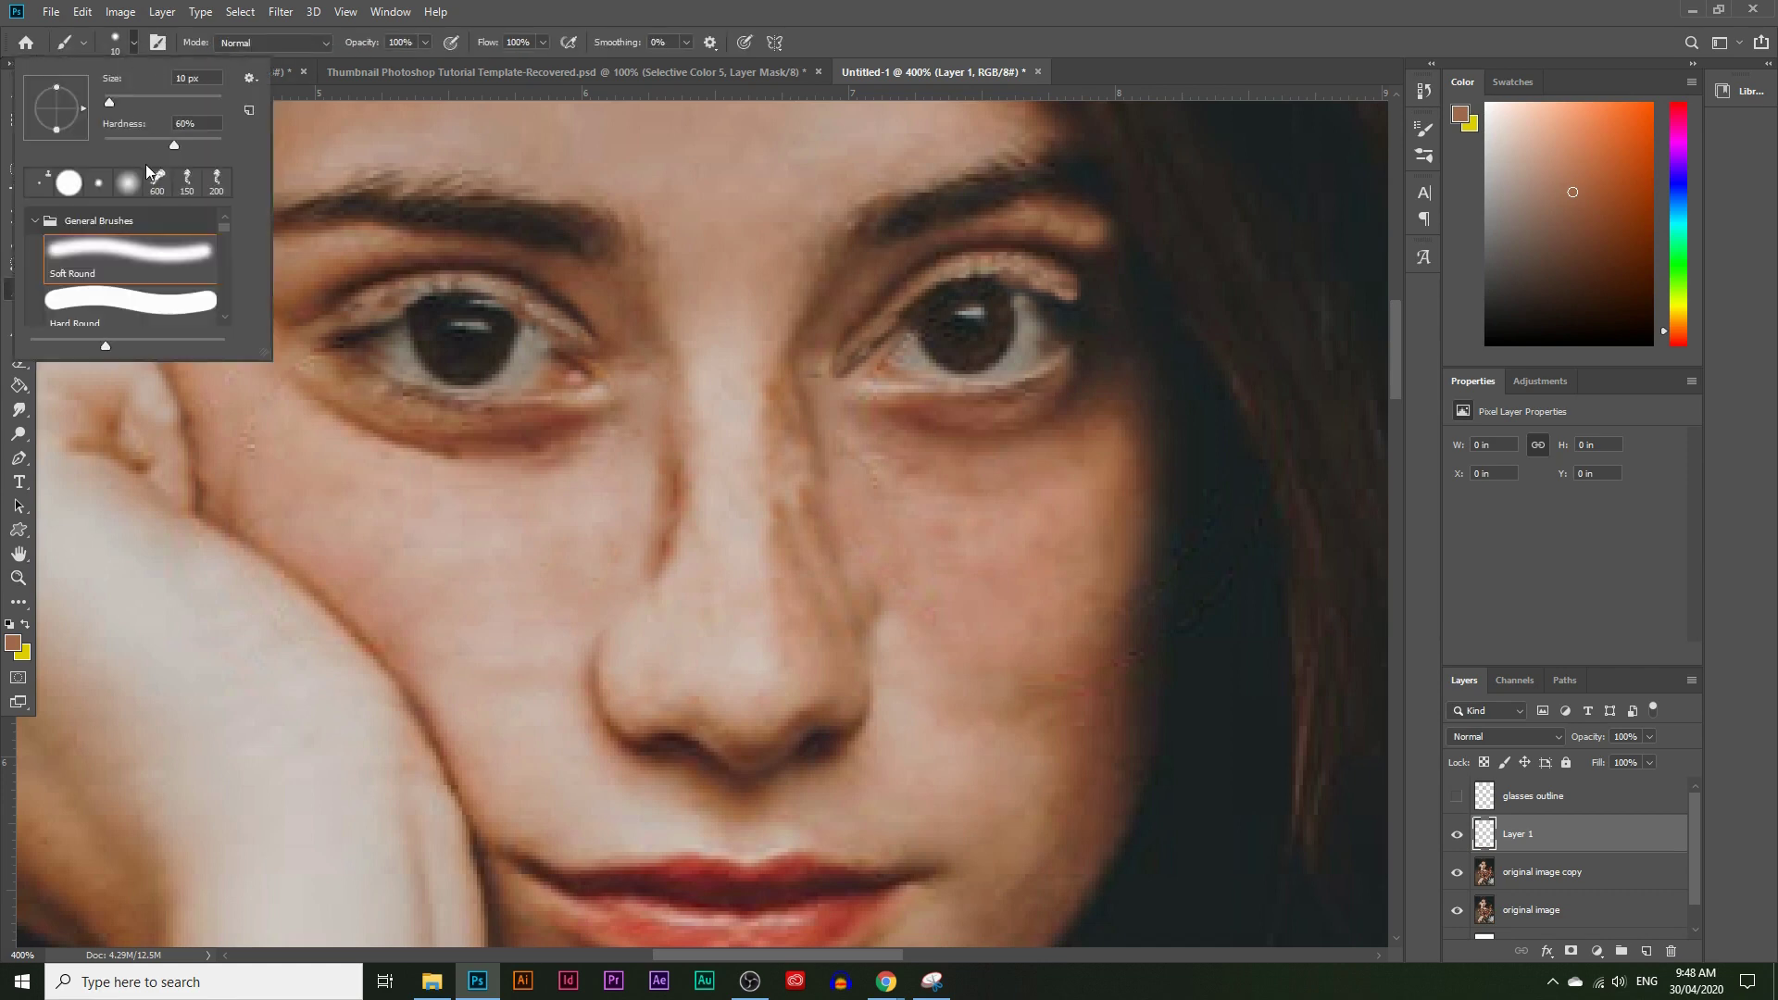
drag(109, 102, 137, 102)
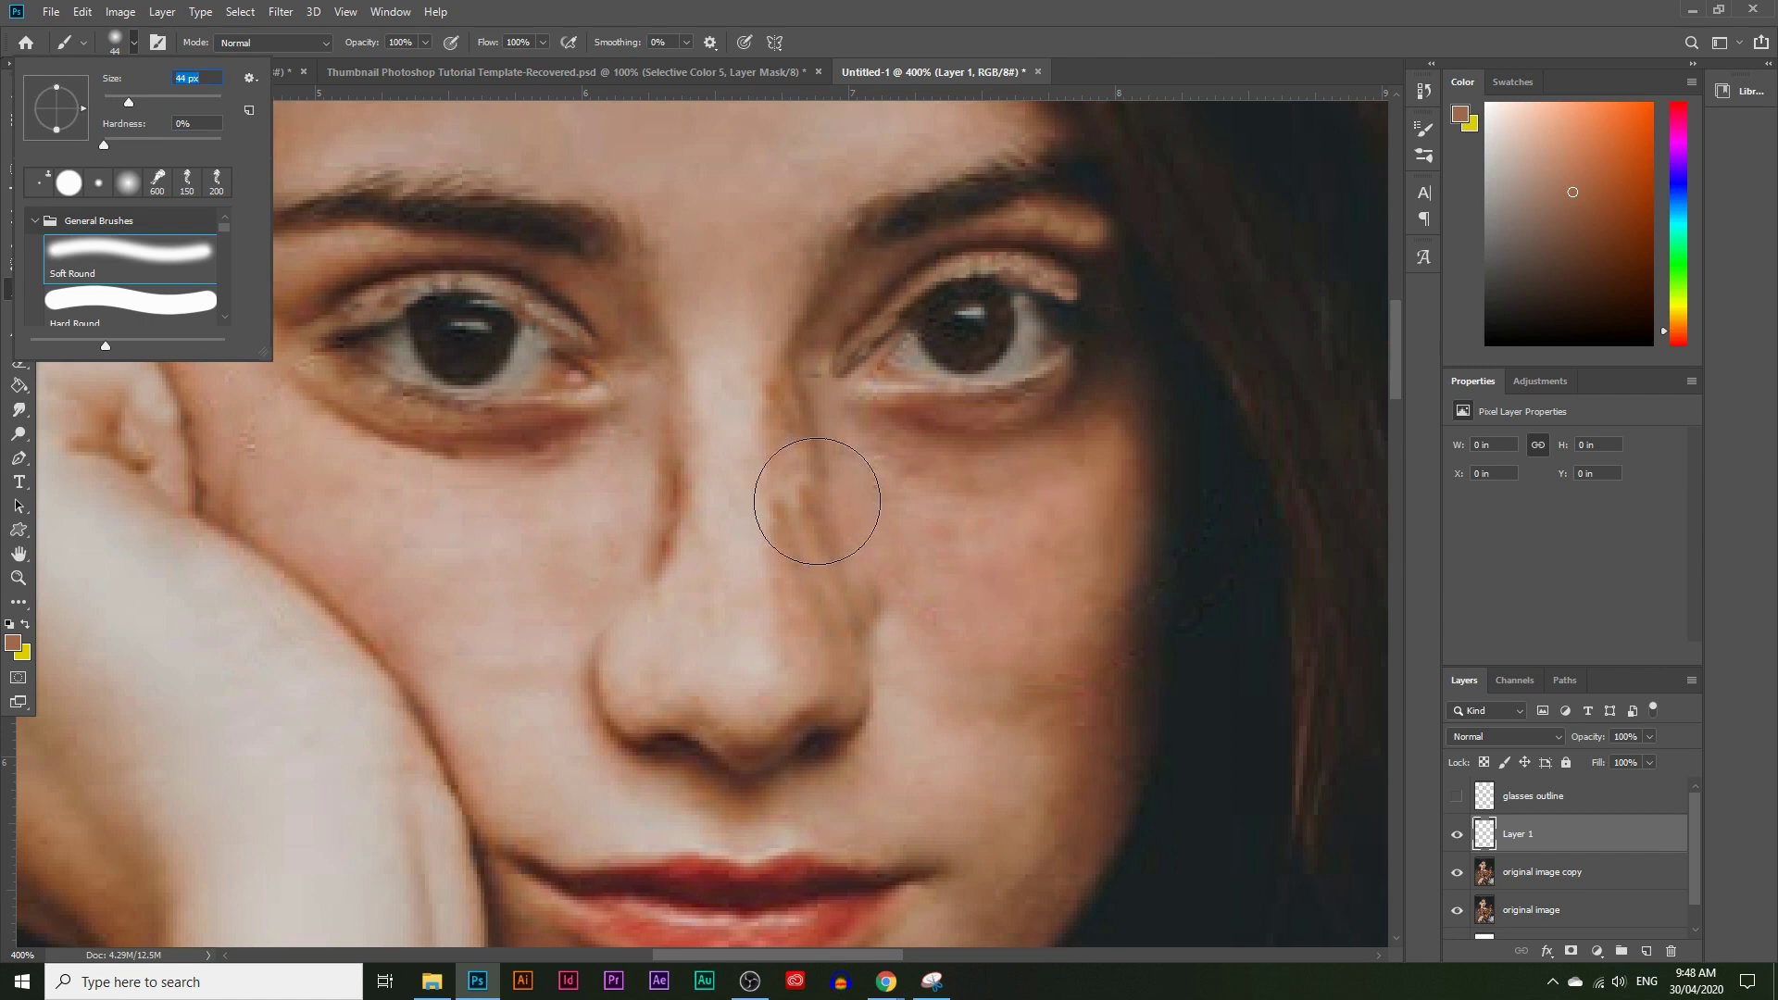
click(811, 491)
click(797, 474)
drag(798, 474, 818, 593)
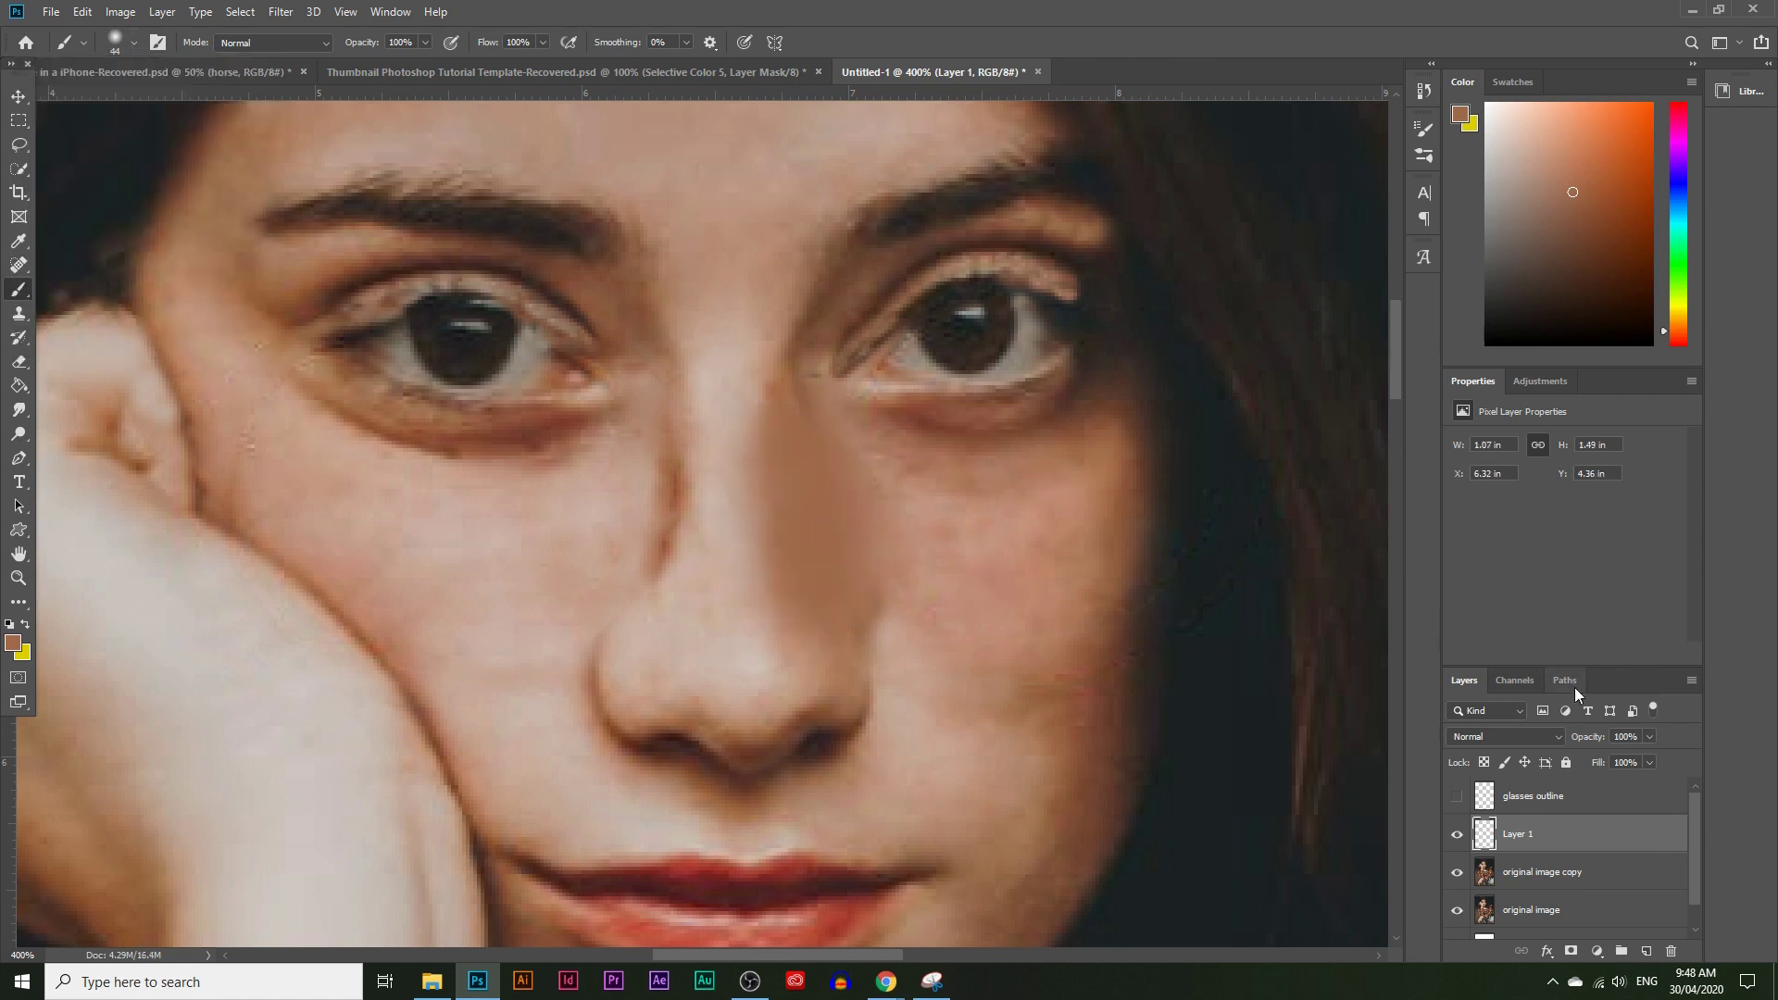
Step: Try Layer 1 at 64% opacity, check the nose shading in the wider portrait, and settle on 89% opacity
click(1649, 737)
drag(1647, 758, 1626, 759)
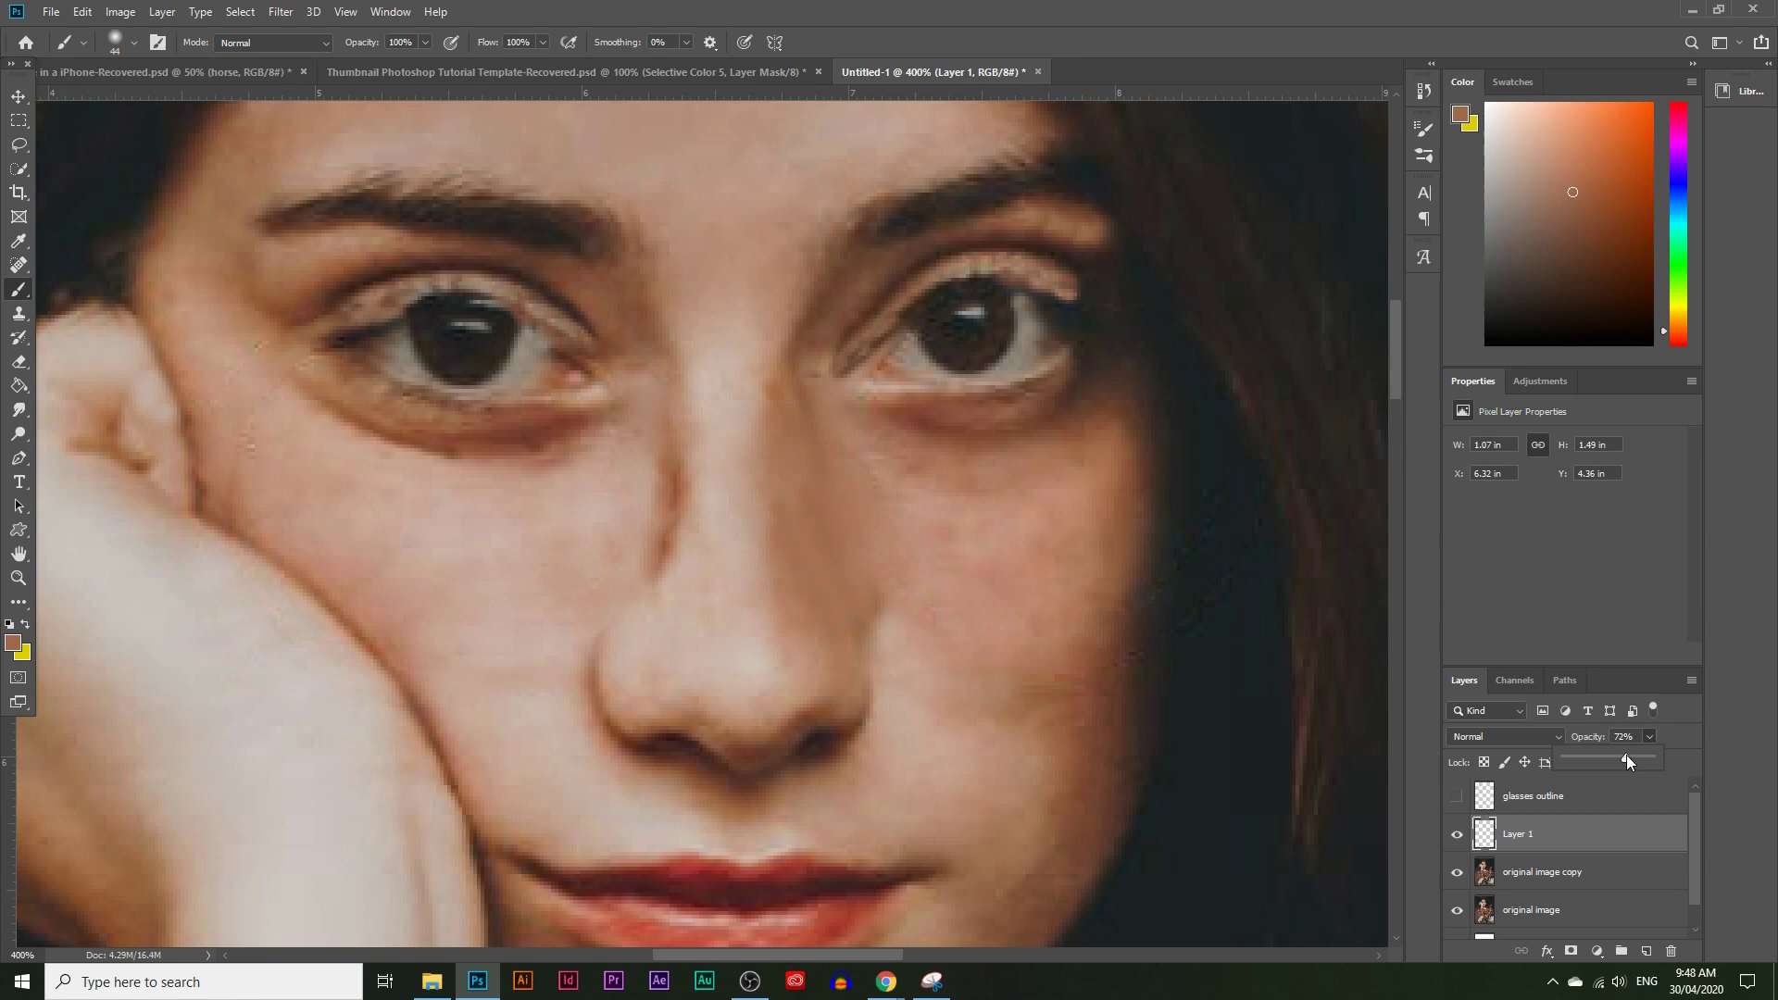
click(18, 578)
alt+click(660, 528)
alt+click(746, 518)
alt+click(802, 526)
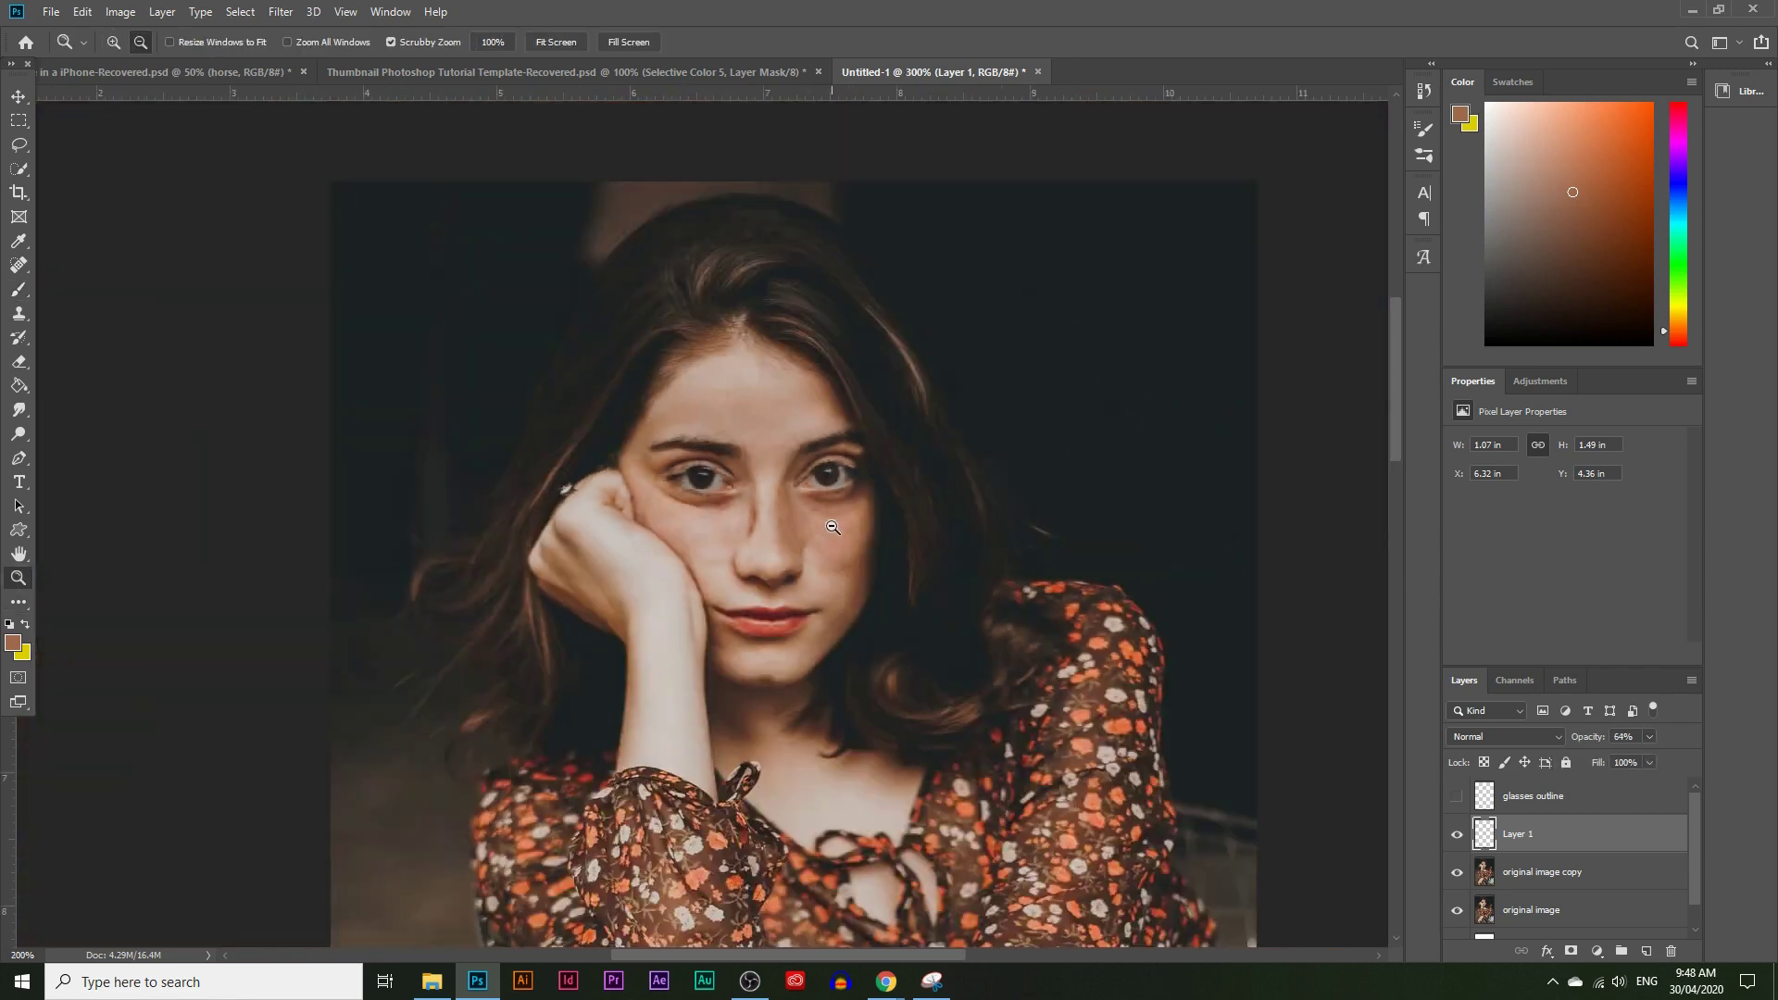
alt+click(835, 526)
click(828, 477)
click(797, 559)
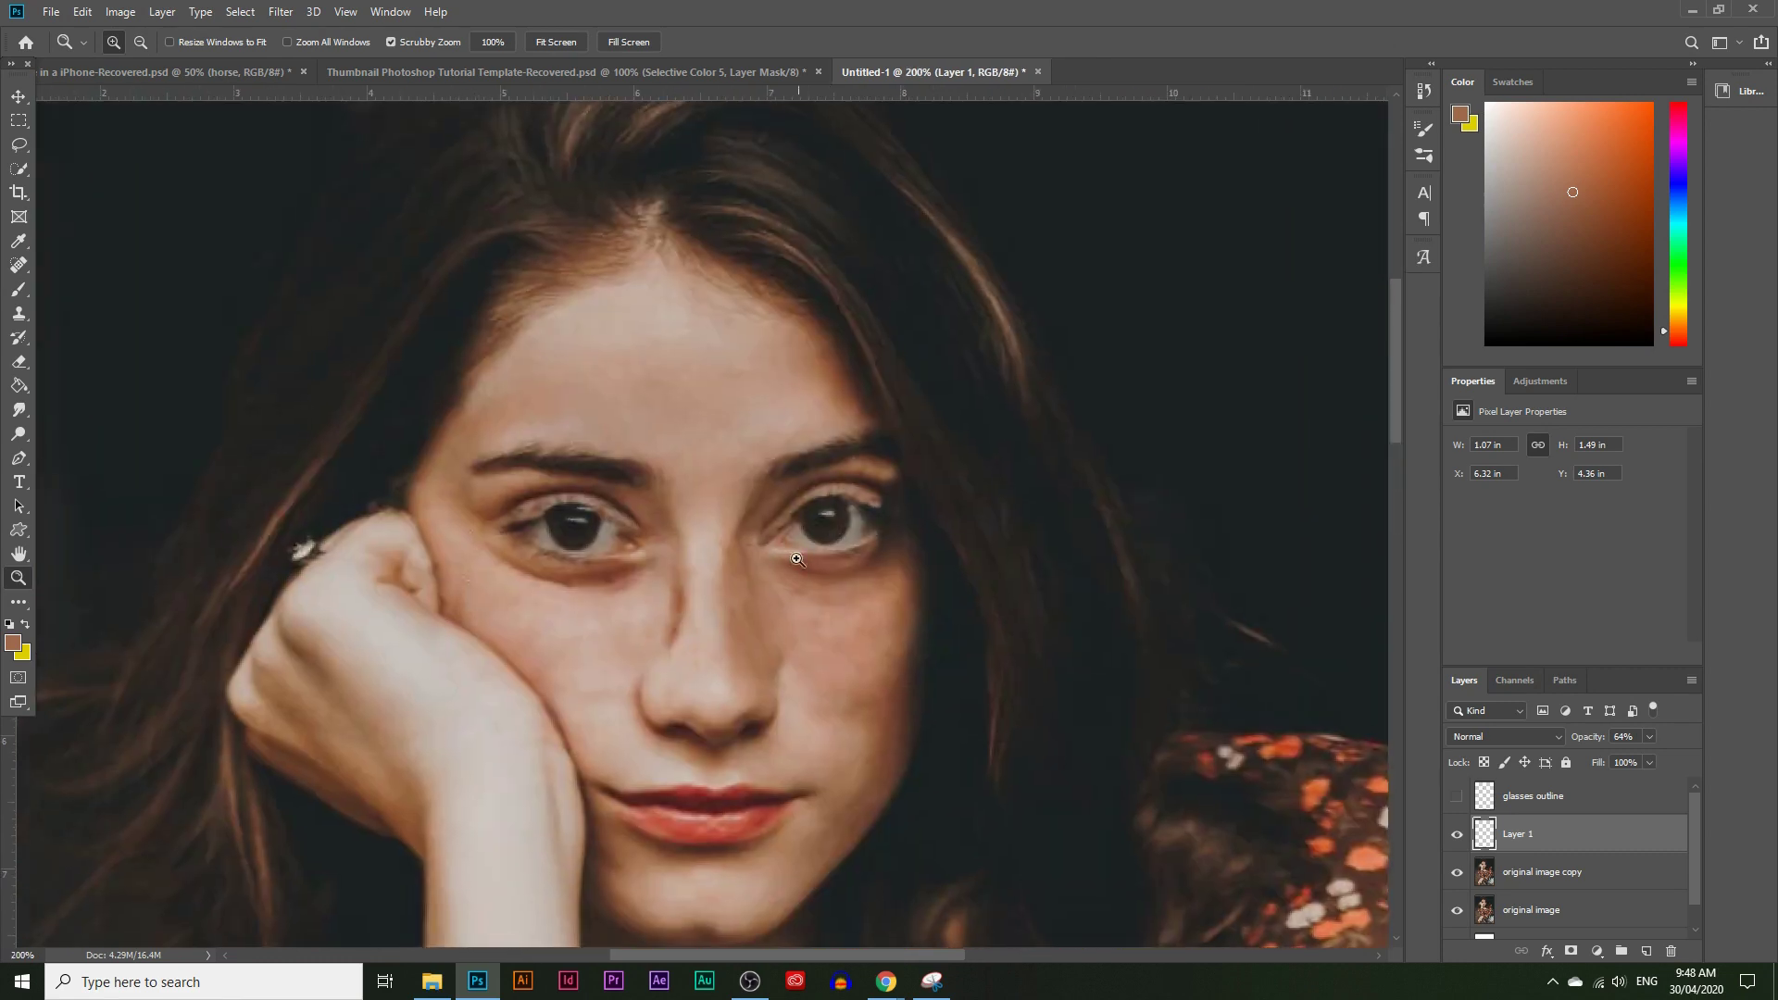
click(784, 637)
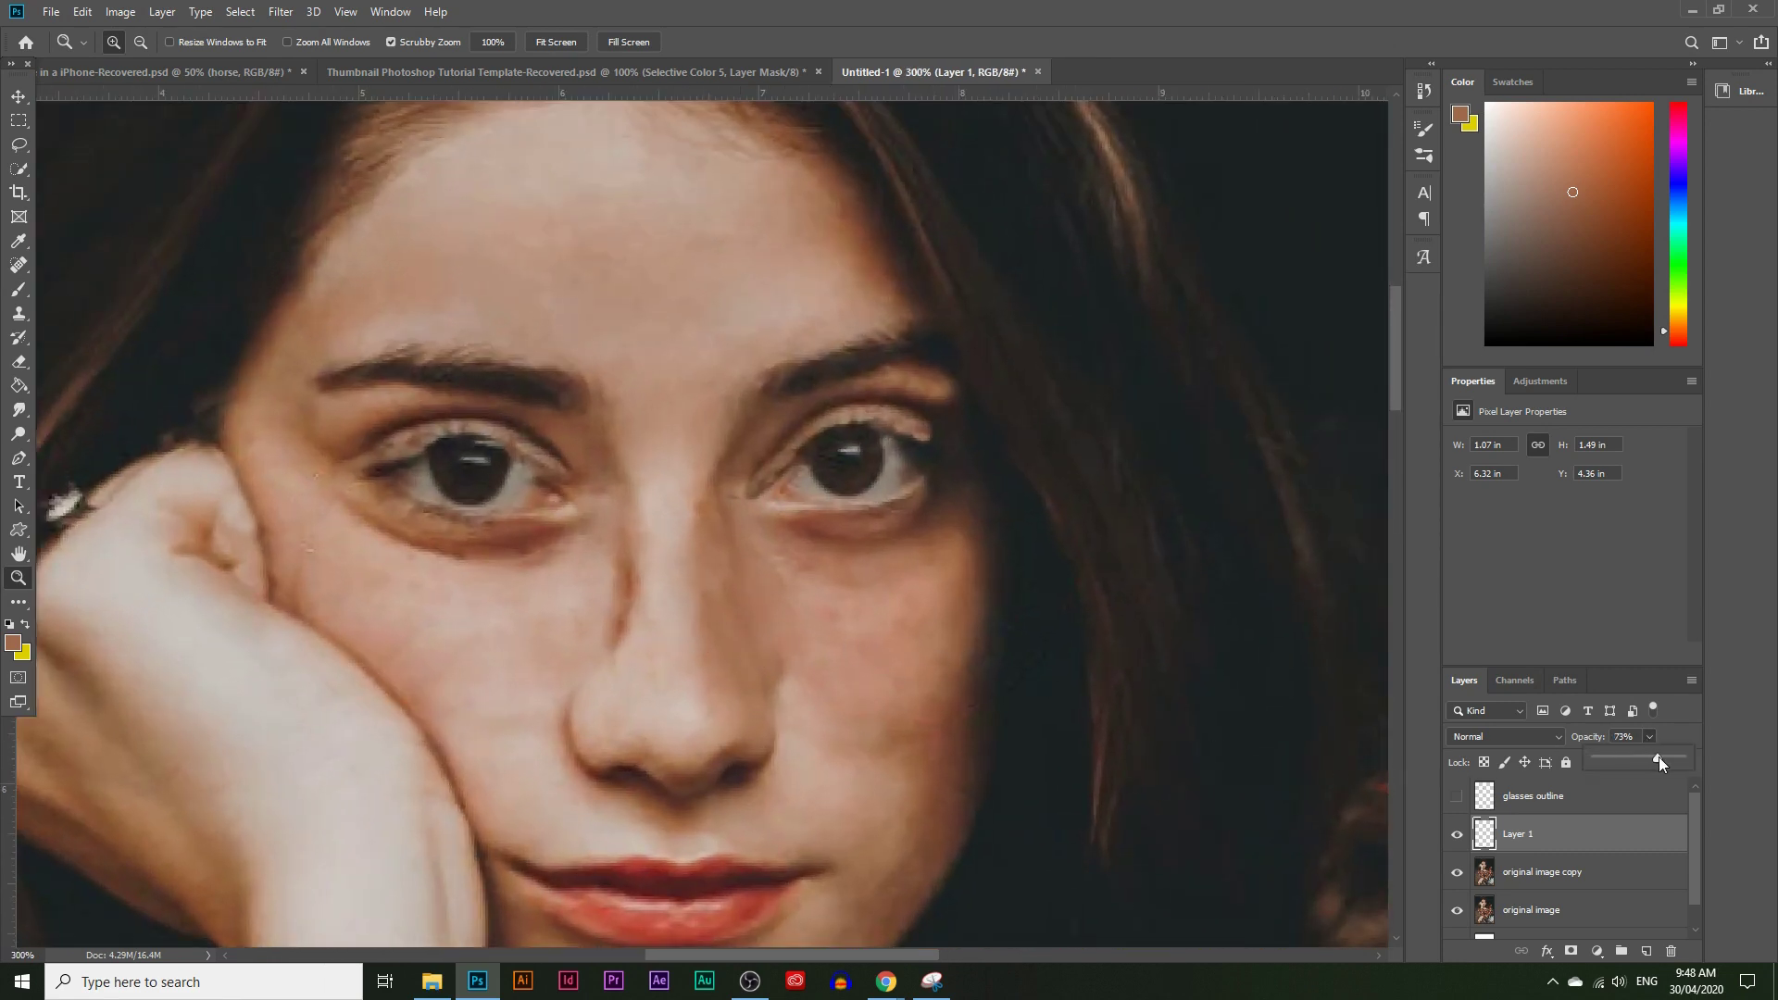
Step: Erase the excess paint around the nose's shadowed side with a 40 px, 0% hardness eraser
click(20, 362)
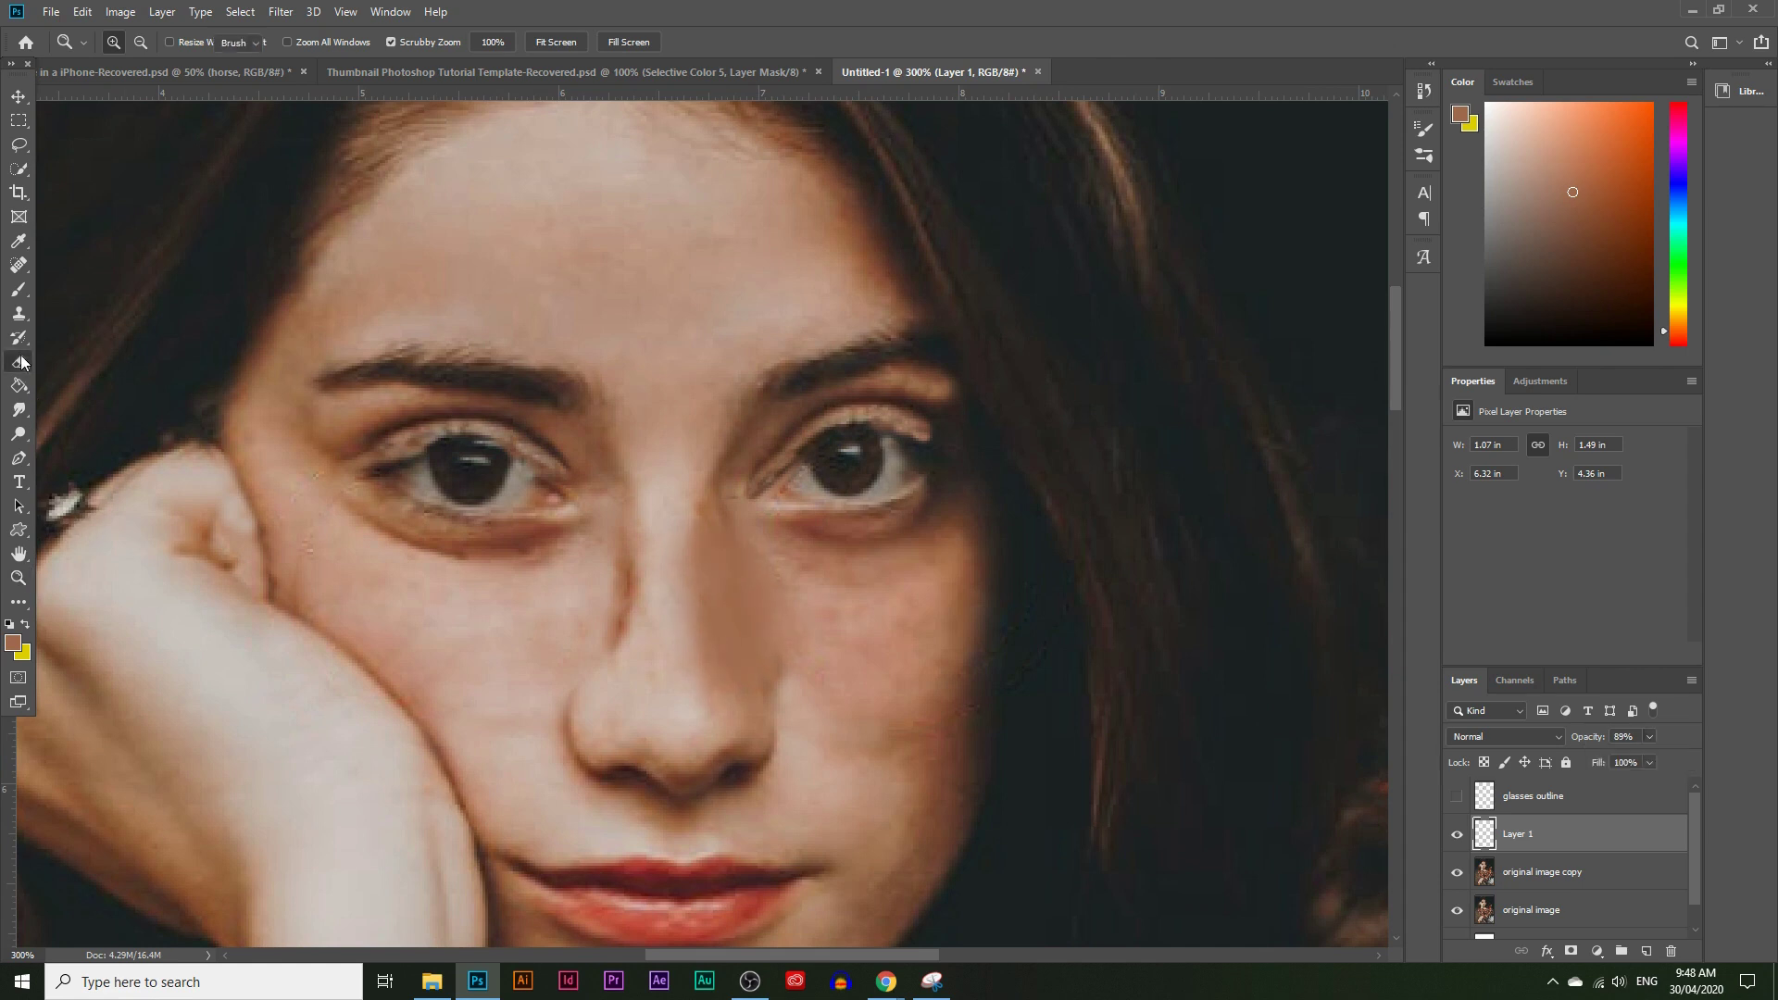
click(135, 43)
click(102, 143)
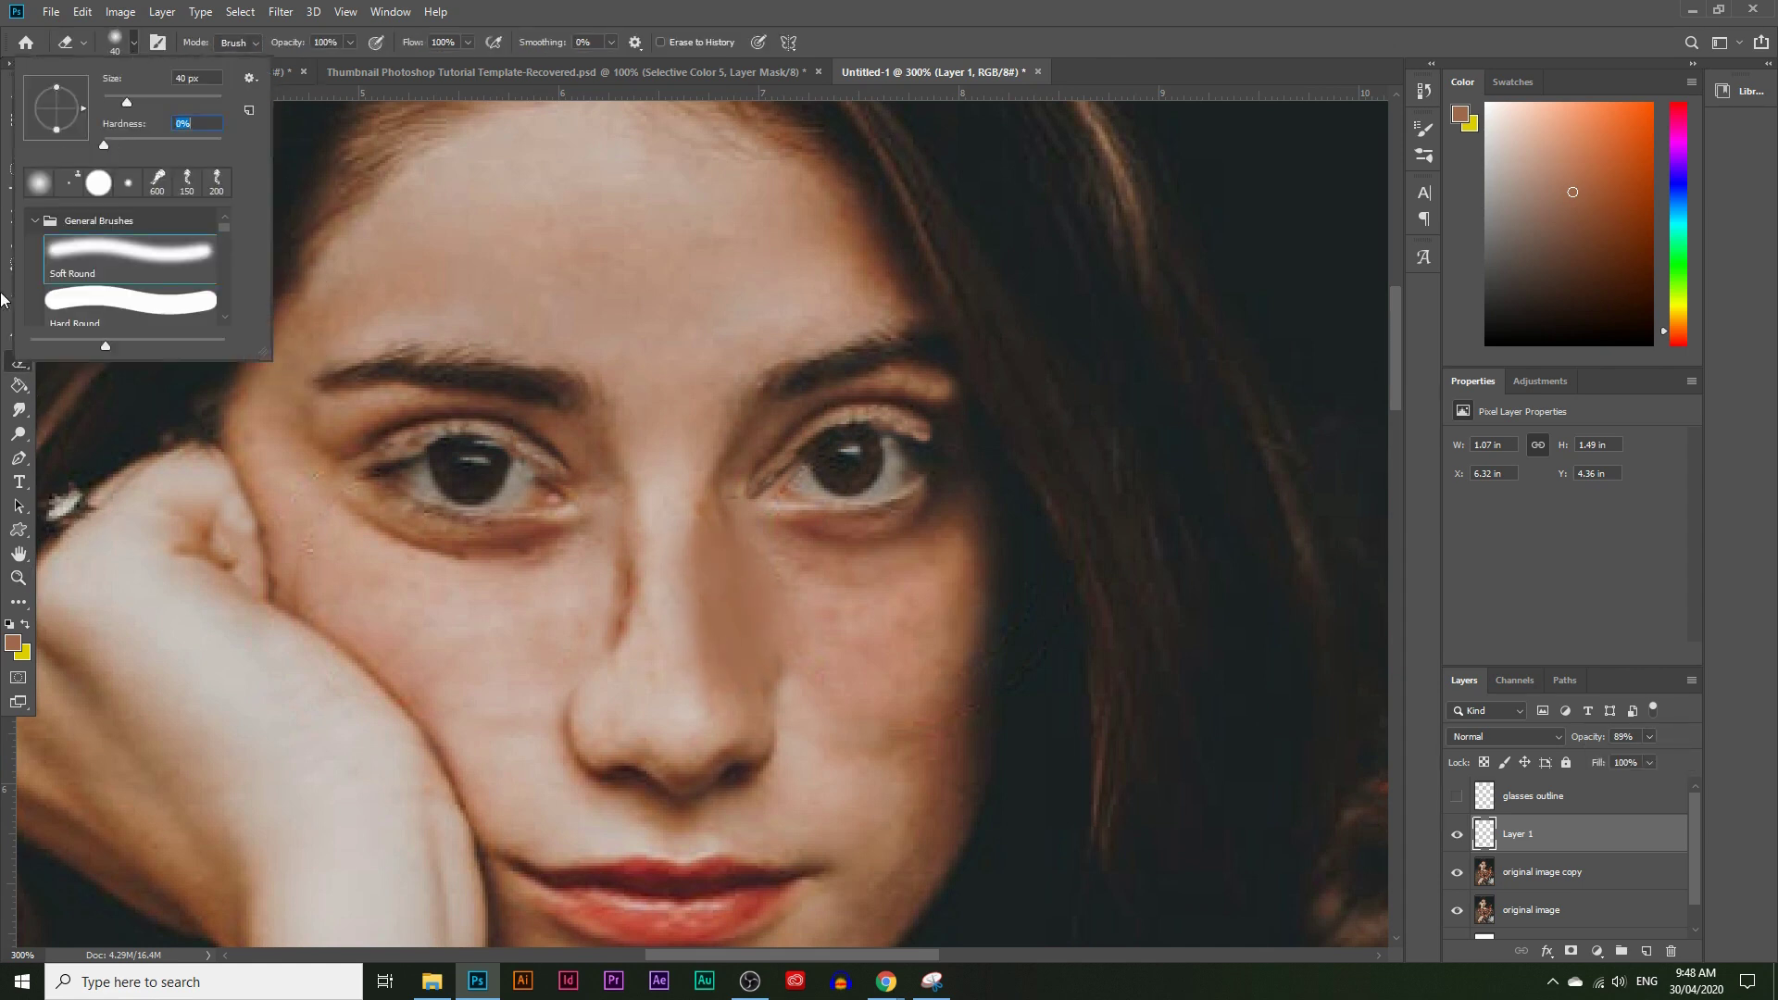
key(Return)
mouse_move(798, 579)
mouse_down()
mouse_move(815, 653)
mouse_move(735, 646)
mouse_move(687, 664)
mouse_move(656, 541)
mouse_move(668, 495)
mouse_move(673, 655)
mouse_up()
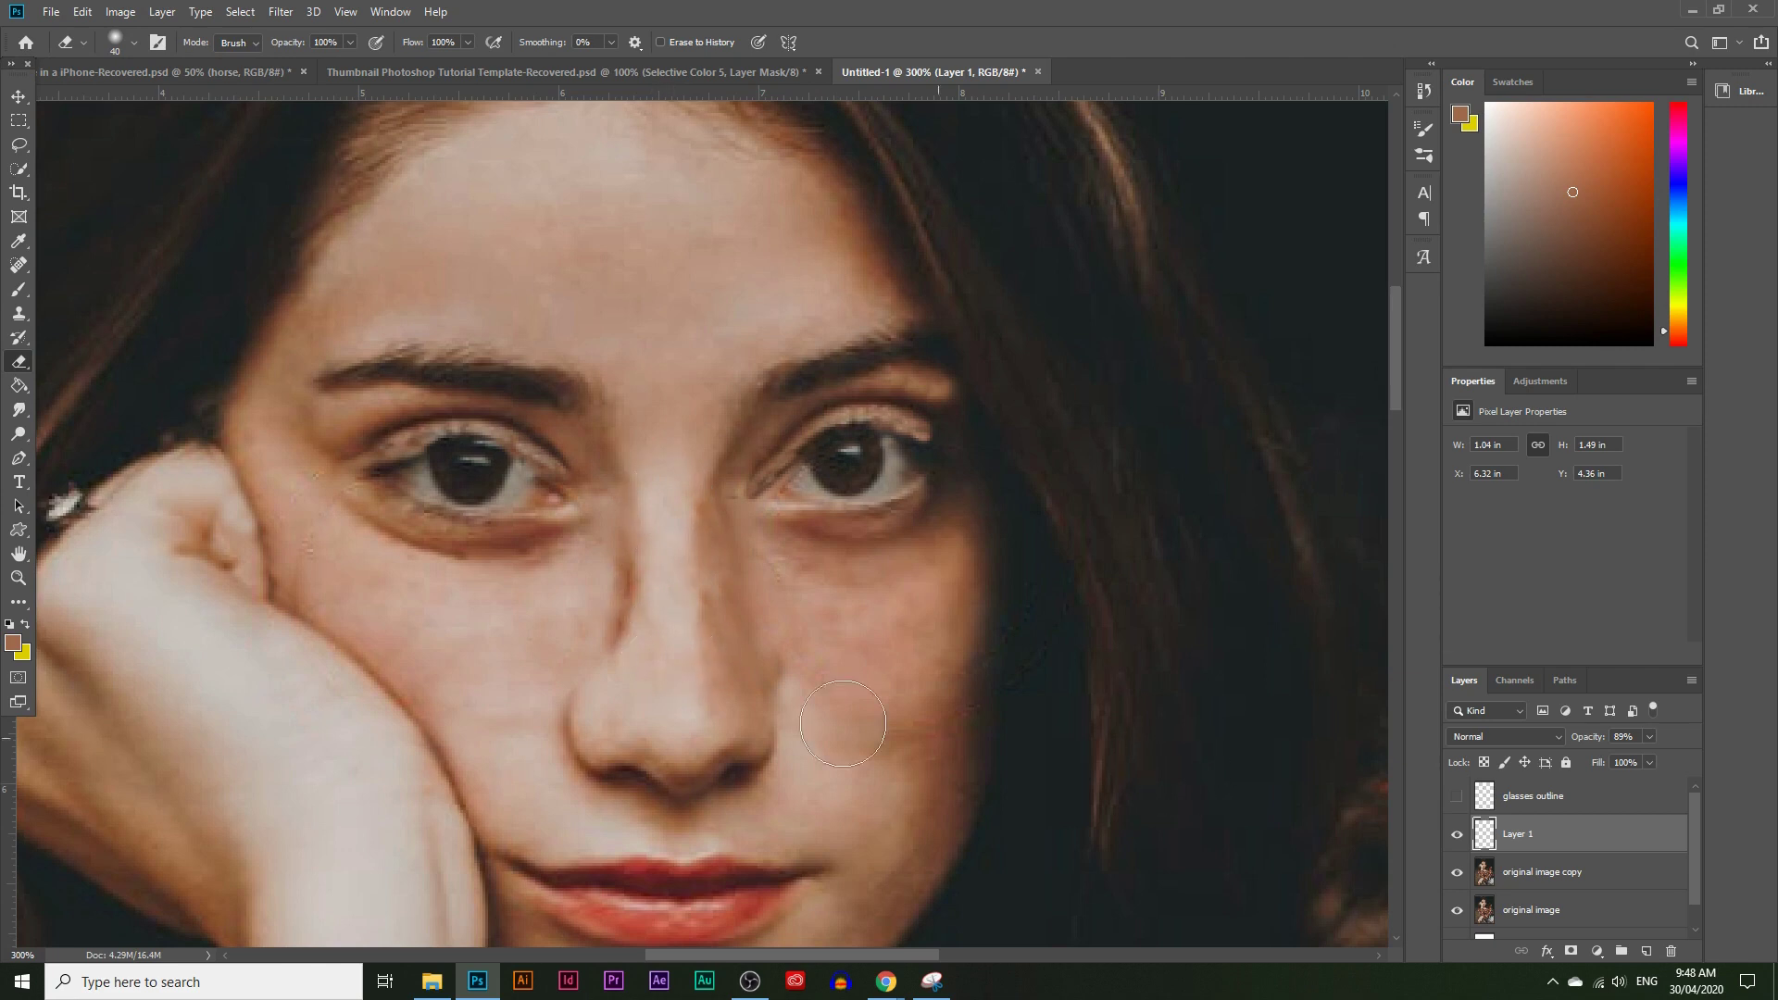
Step: Paint the same skin brown over the dark line on the hand side of the nose with the 44 px soft brush
click(19, 291)
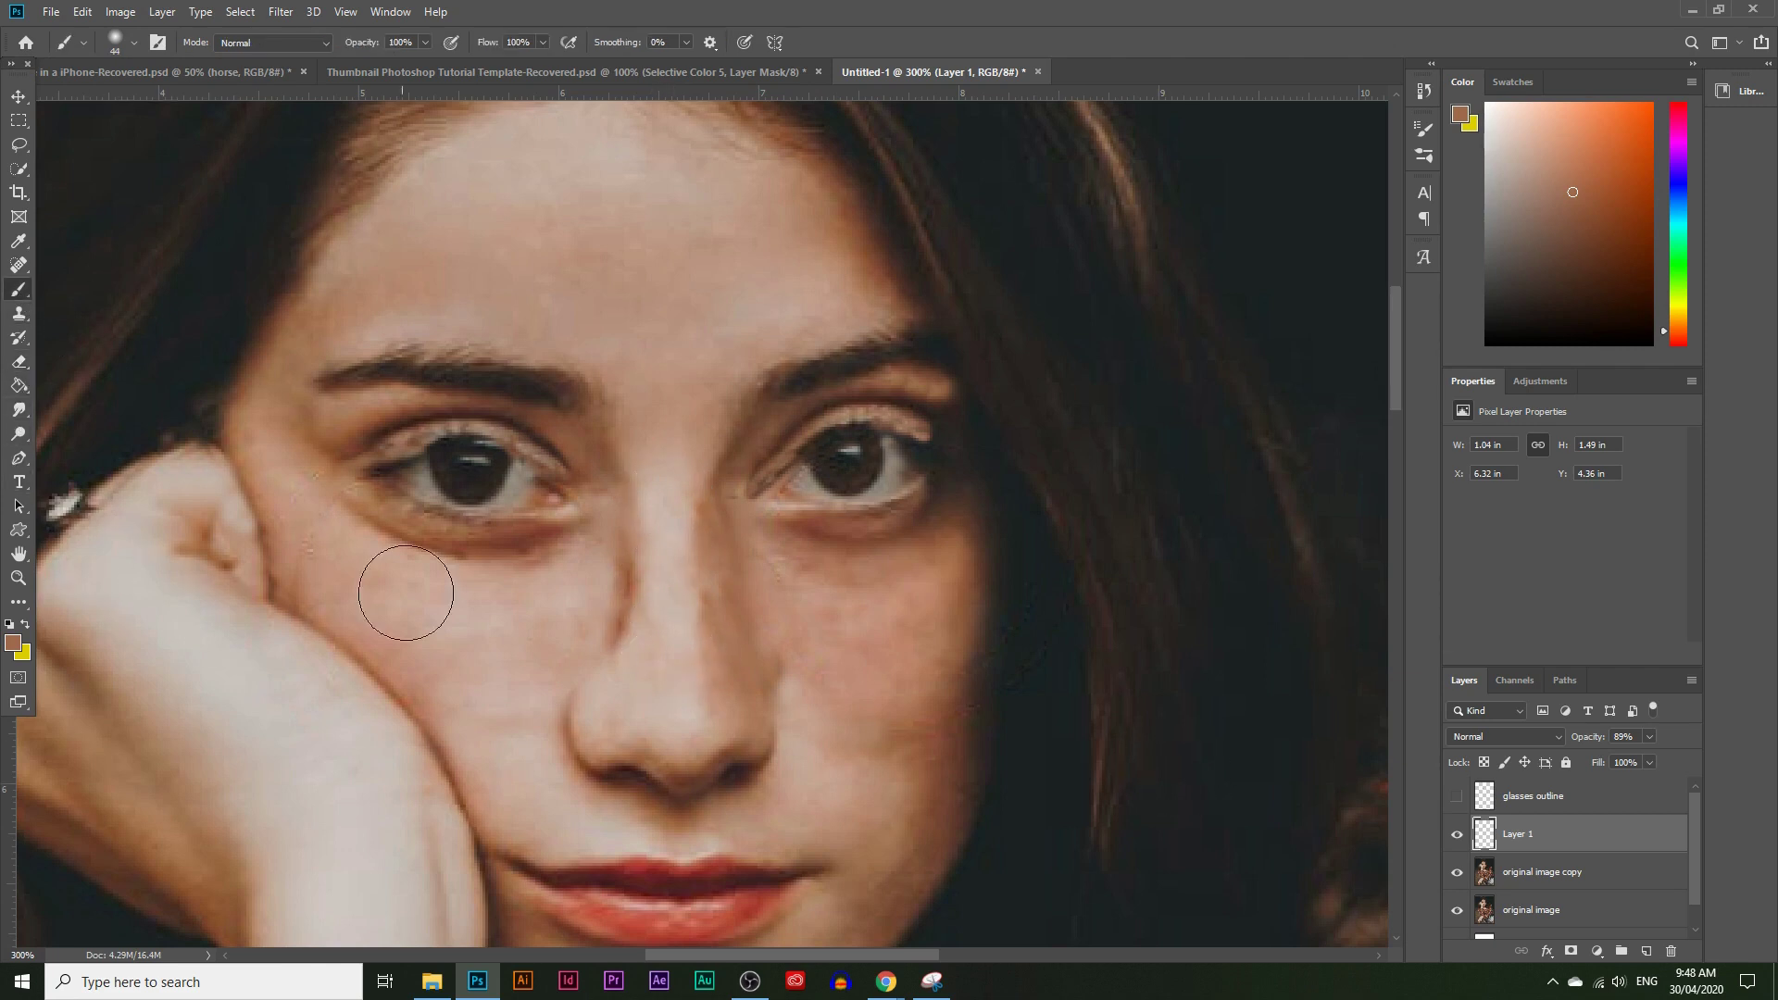
click(603, 639)
mouse_move(603, 640)
mouse_down()
mouse_move(619, 527)
mouse_move(587, 662)
mouse_move(600, 626)
mouse_up()
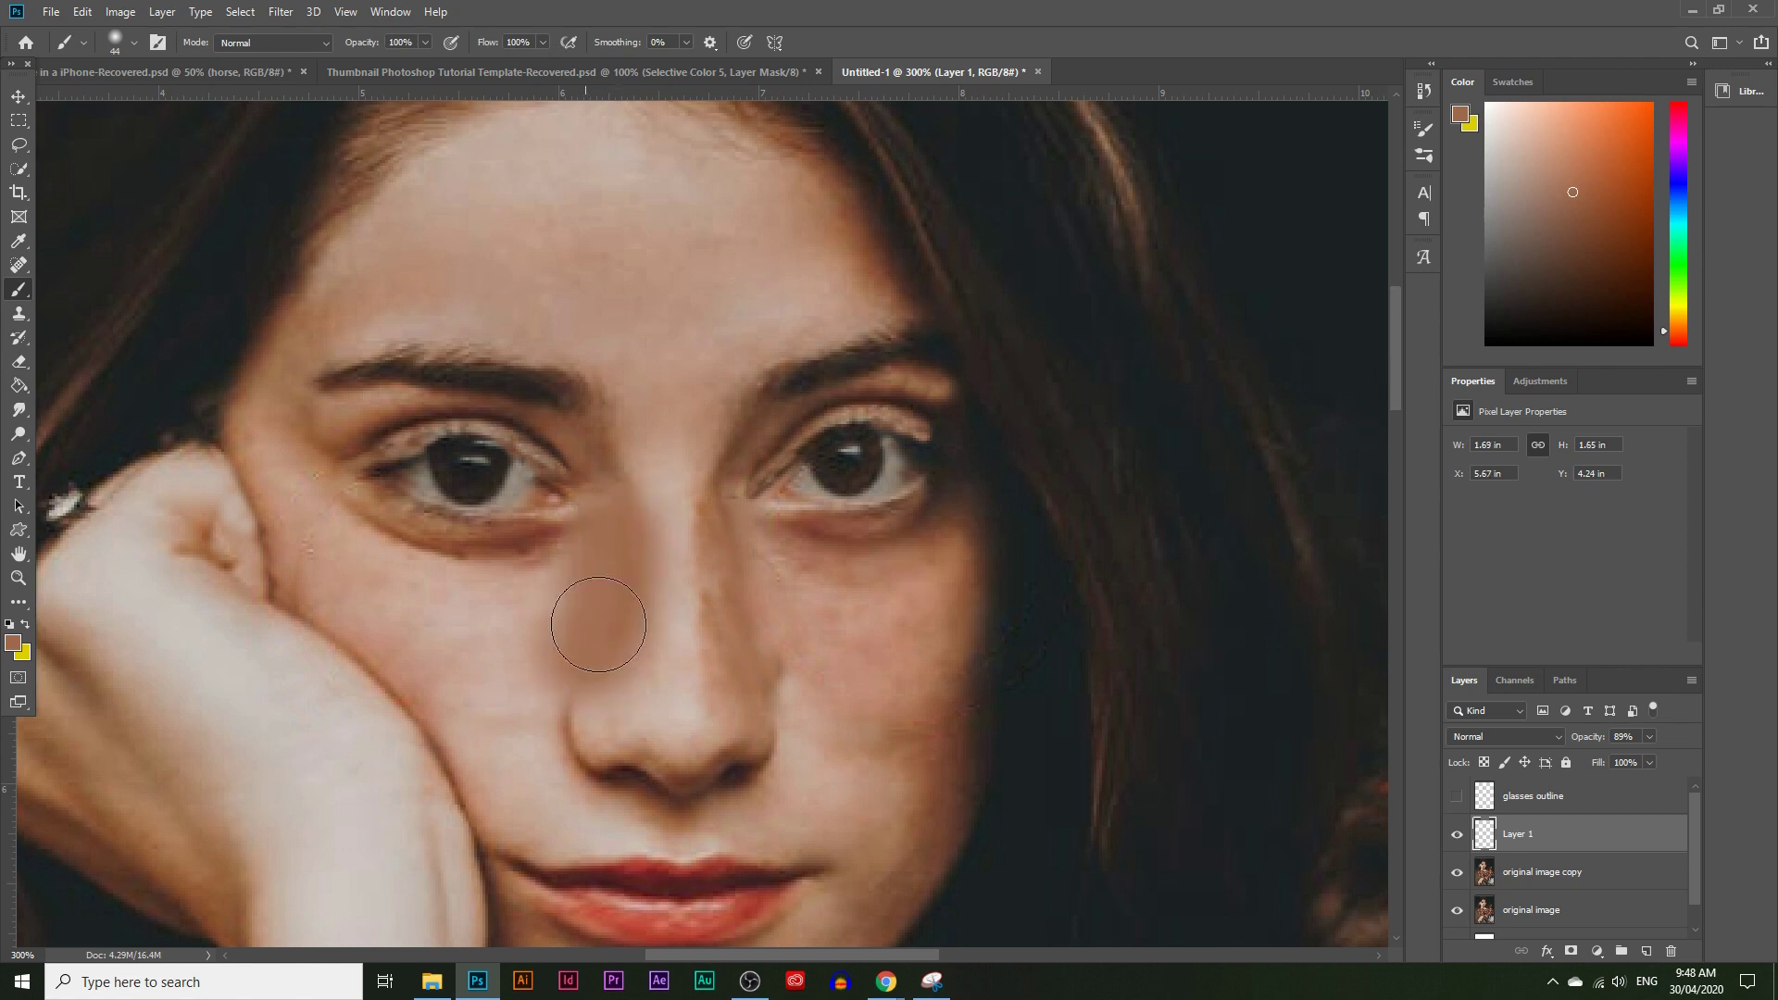
Step: Erase the excess paint around the hand side of the nose with the soft eraser, reducing its size from 40 to 30 px
click(18, 362)
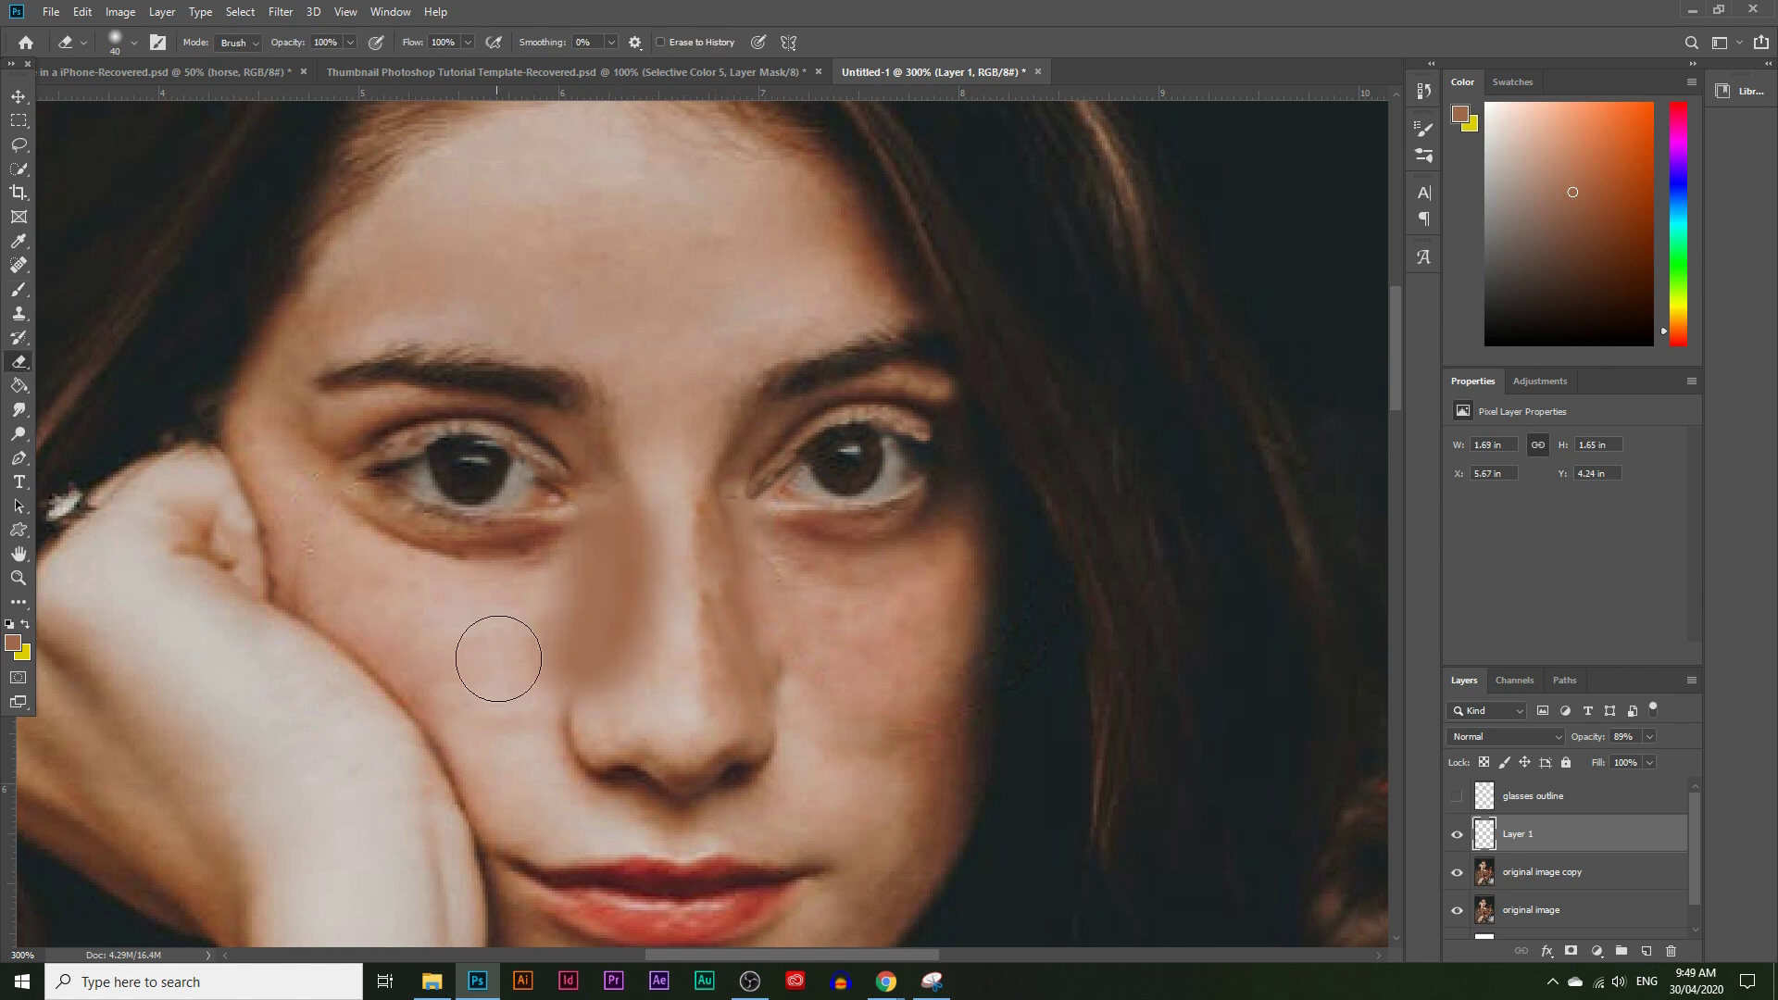
mouse_move(519, 623)
mouse_down()
mouse_move(561, 505)
mouse_move(535, 671)
mouse_move(555, 638)
mouse_move(650, 593)
mouse_move(659, 632)
mouse_move(677, 630)
mouse_move(662, 479)
mouse_move(664, 662)
mouse_move(676, 638)
mouse_move(699, 680)
mouse_move(663, 507)
mouse_up()
key([)
key([)
click(671, 611)
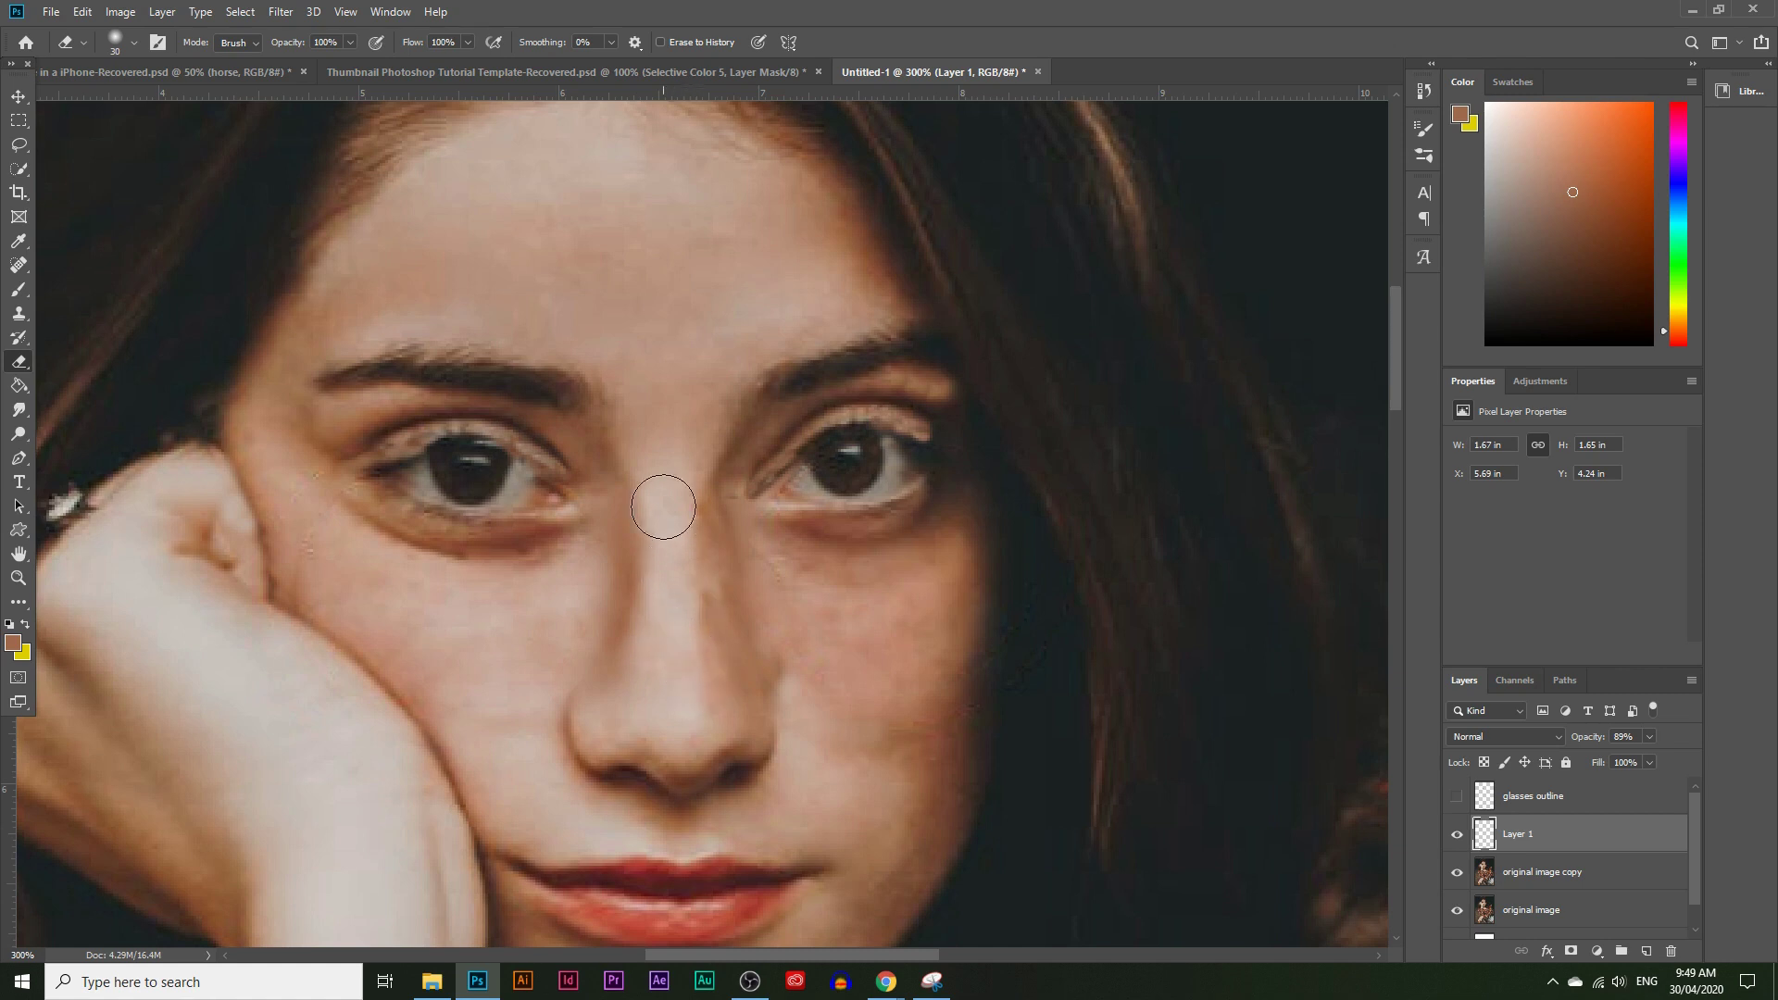
Step: Check the whole portrait at 50% and move the original image layer above the original image copy
click(18, 577)
alt+click(721, 599)
alt+click(720, 599)
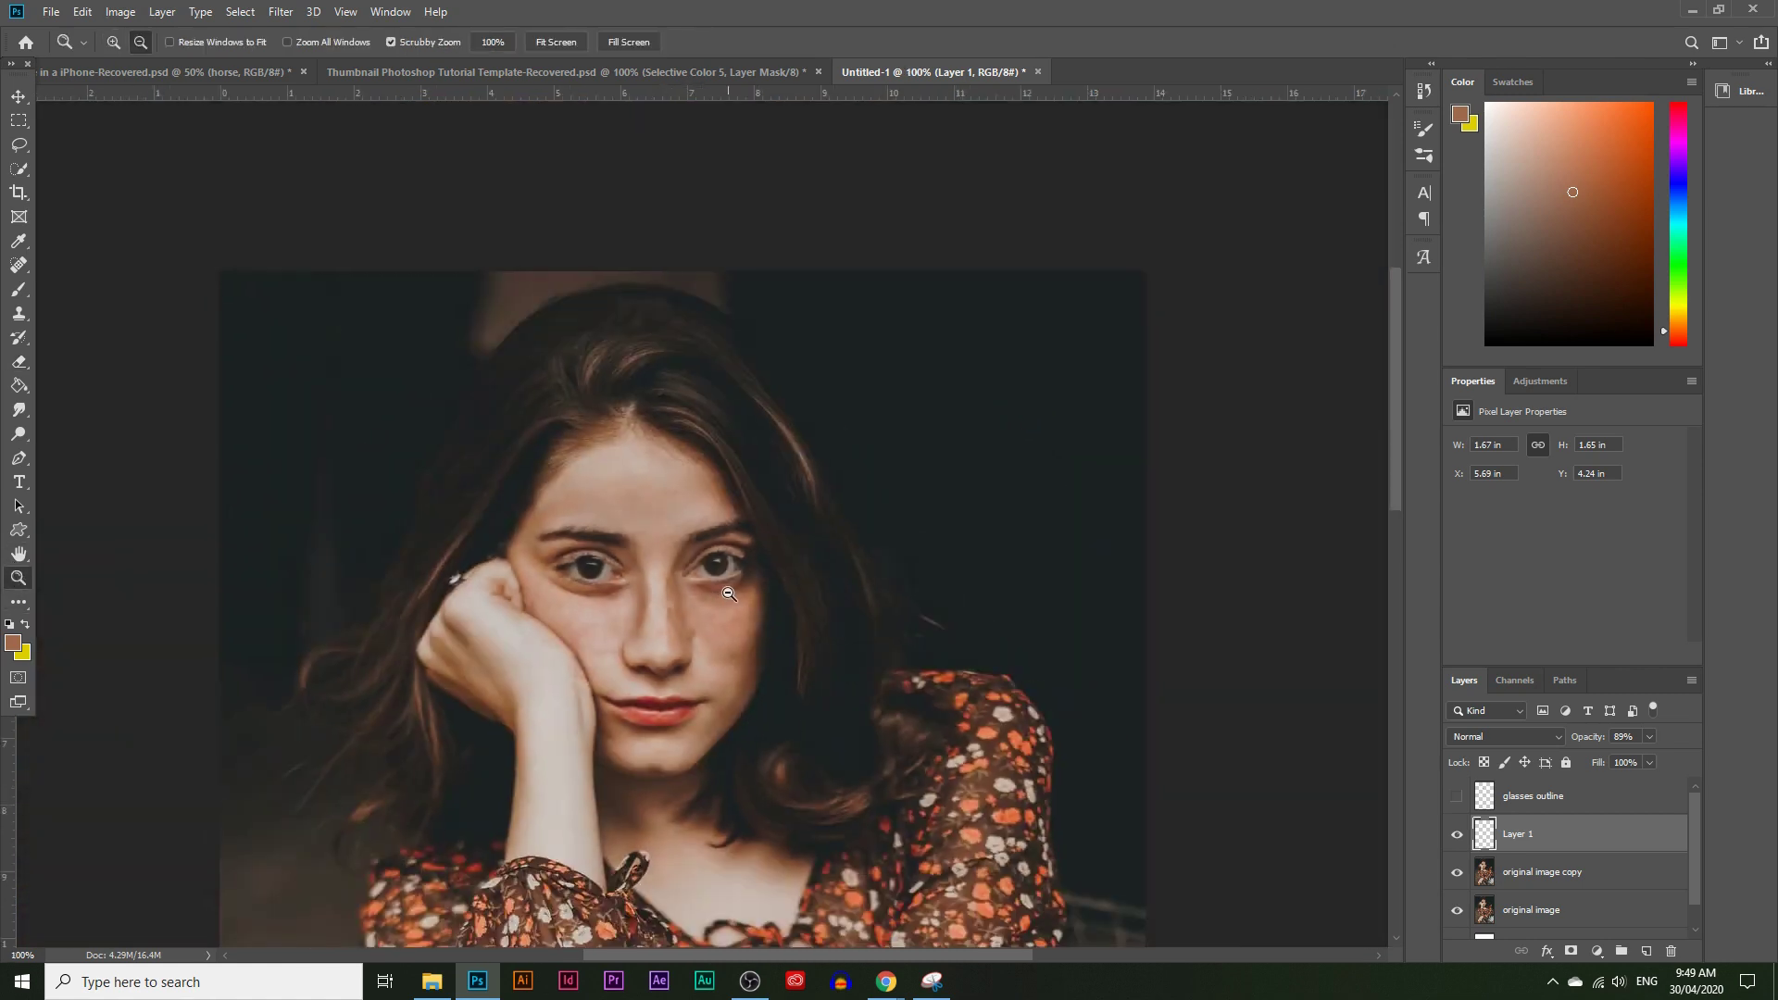
alt+click(748, 534)
alt+click(749, 535)
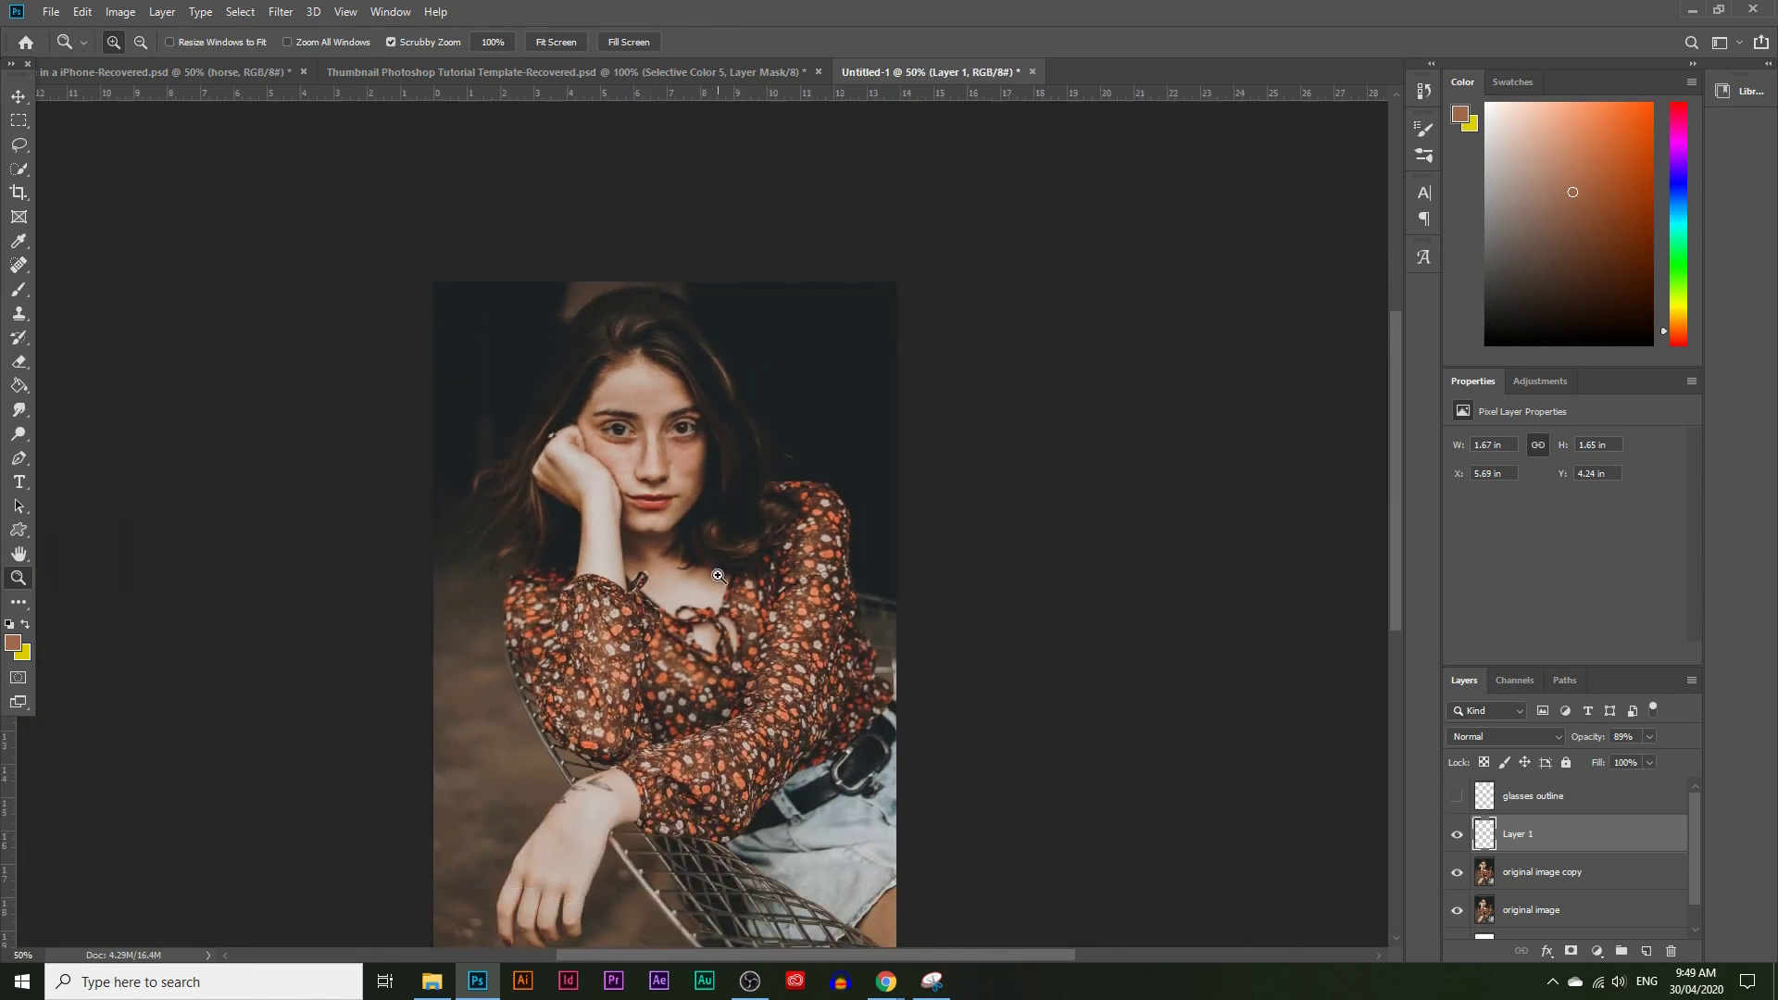
scroll(709, 576, down, 1)
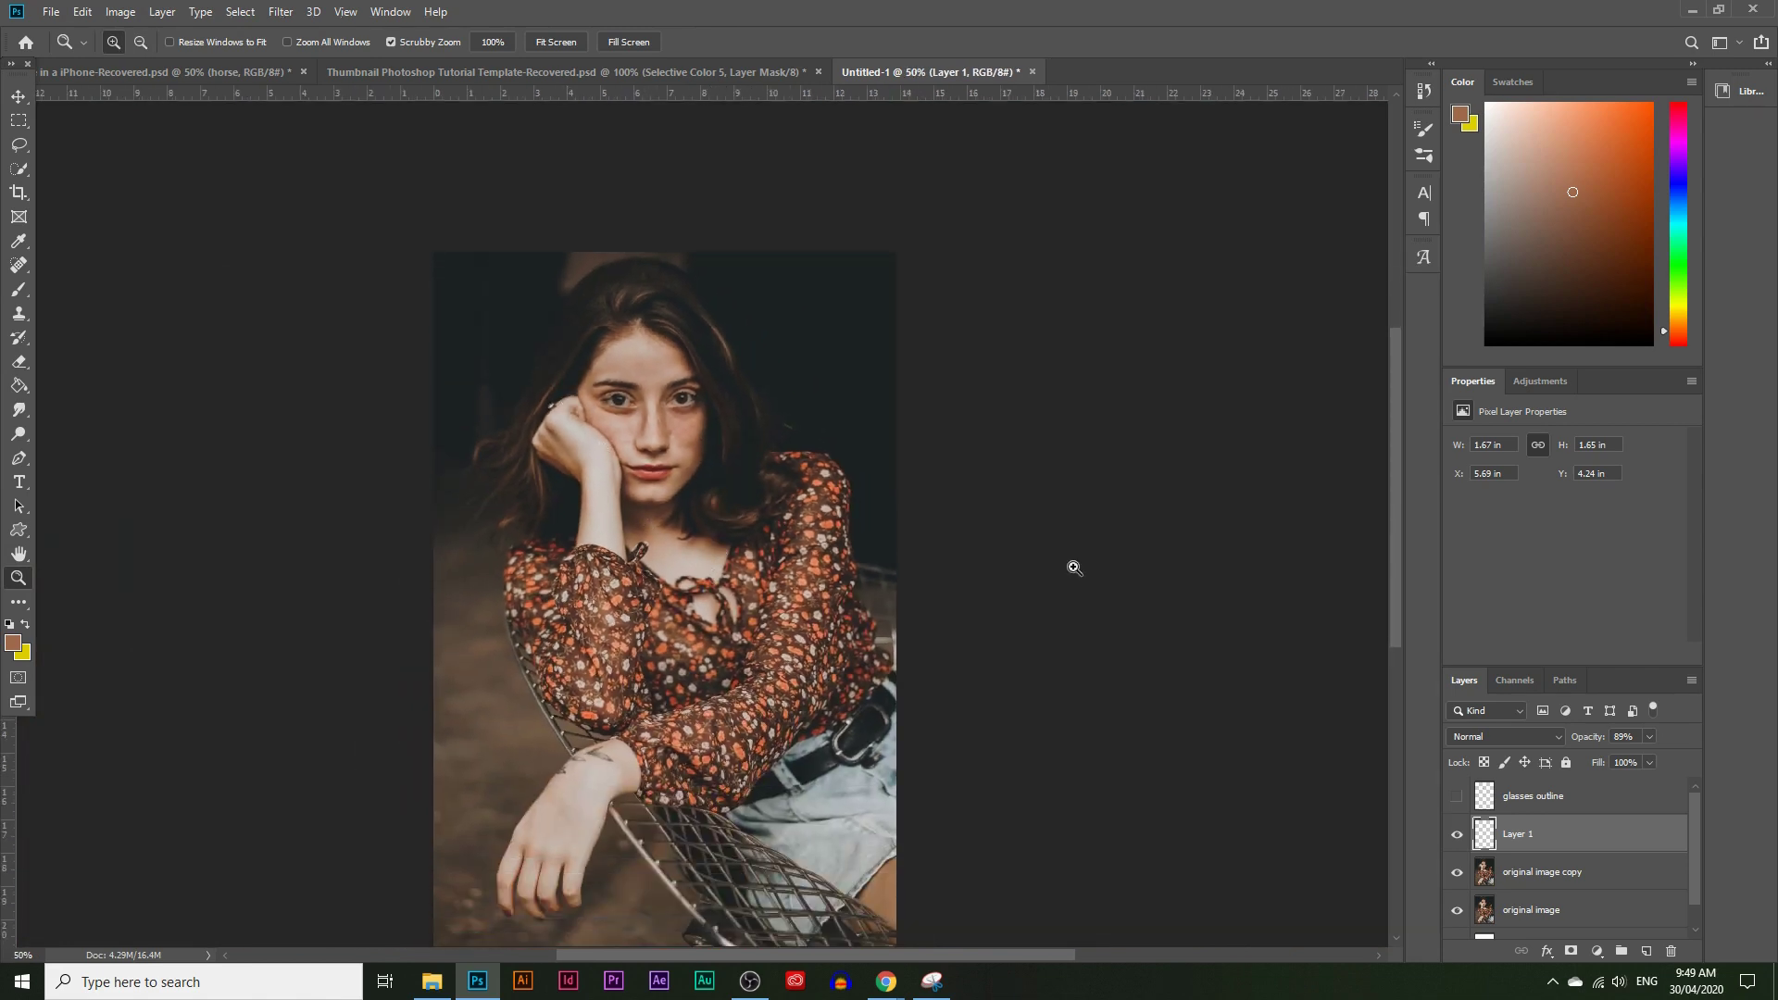
drag(1533, 915, 1532, 871)
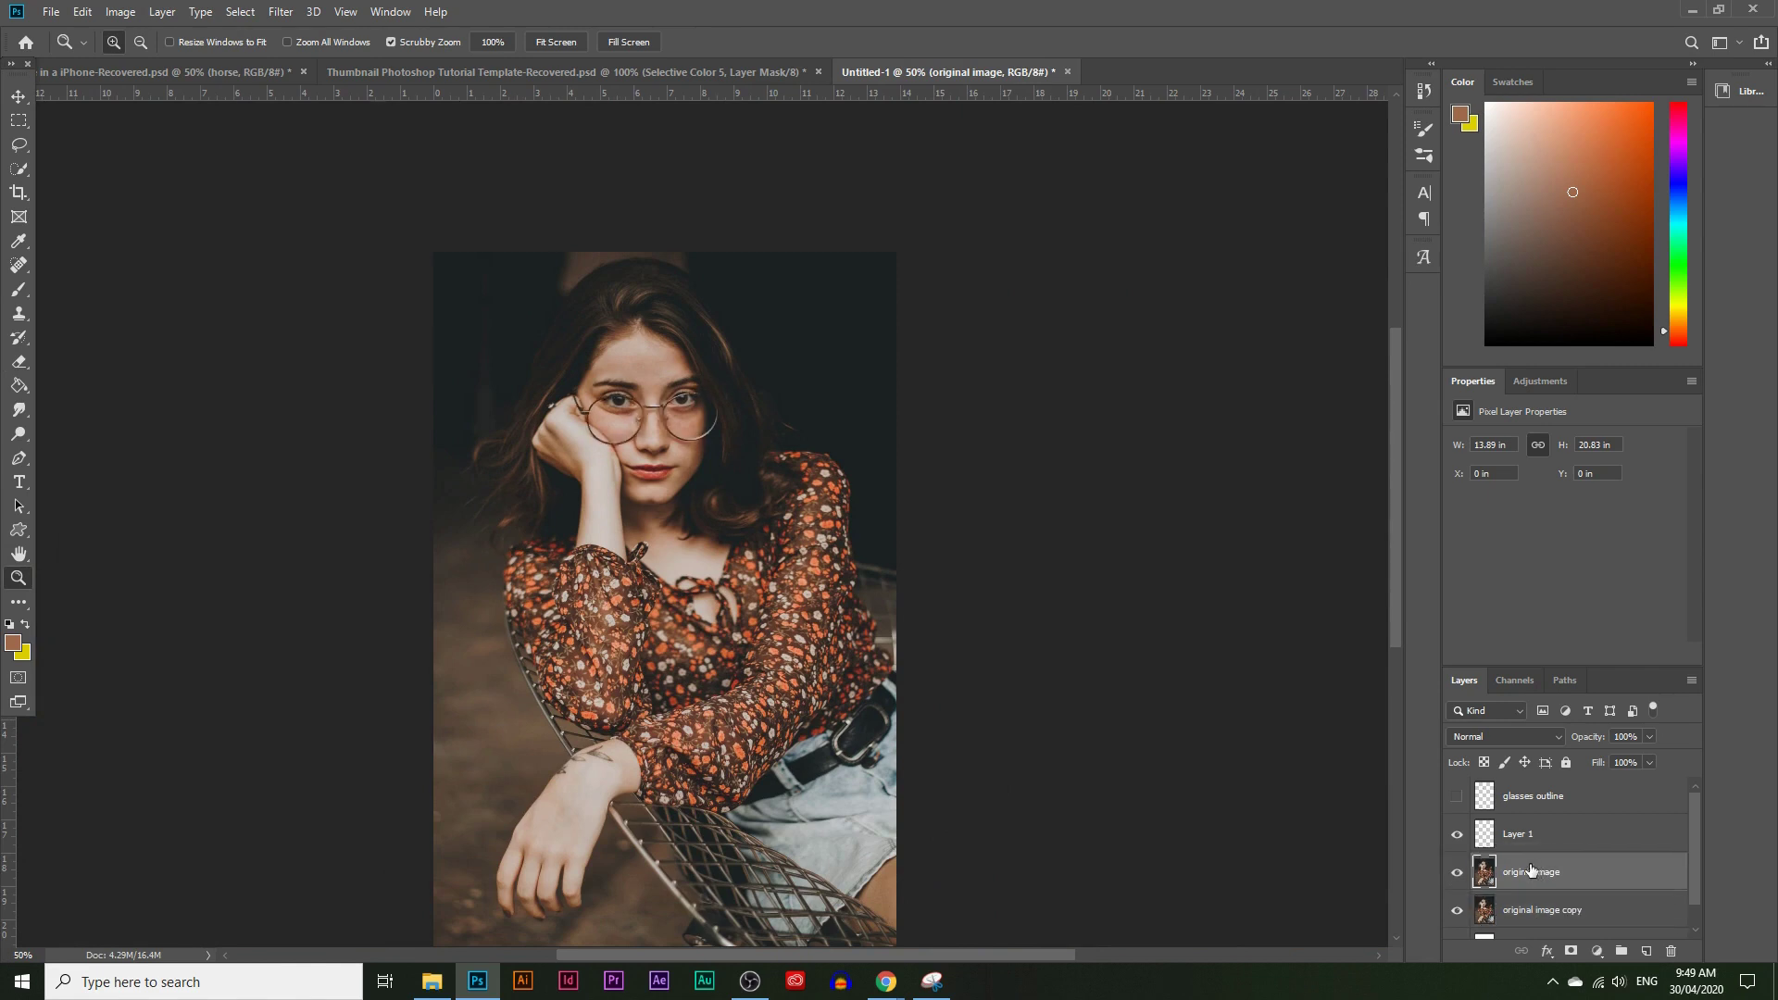
Step: Toggle the original image layer's visibility to compare the portrait before and after, ending with the layer hidden
click(1466, 878)
click(1467, 877)
click(1467, 878)
click(1466, 878)
click(1467, 878)
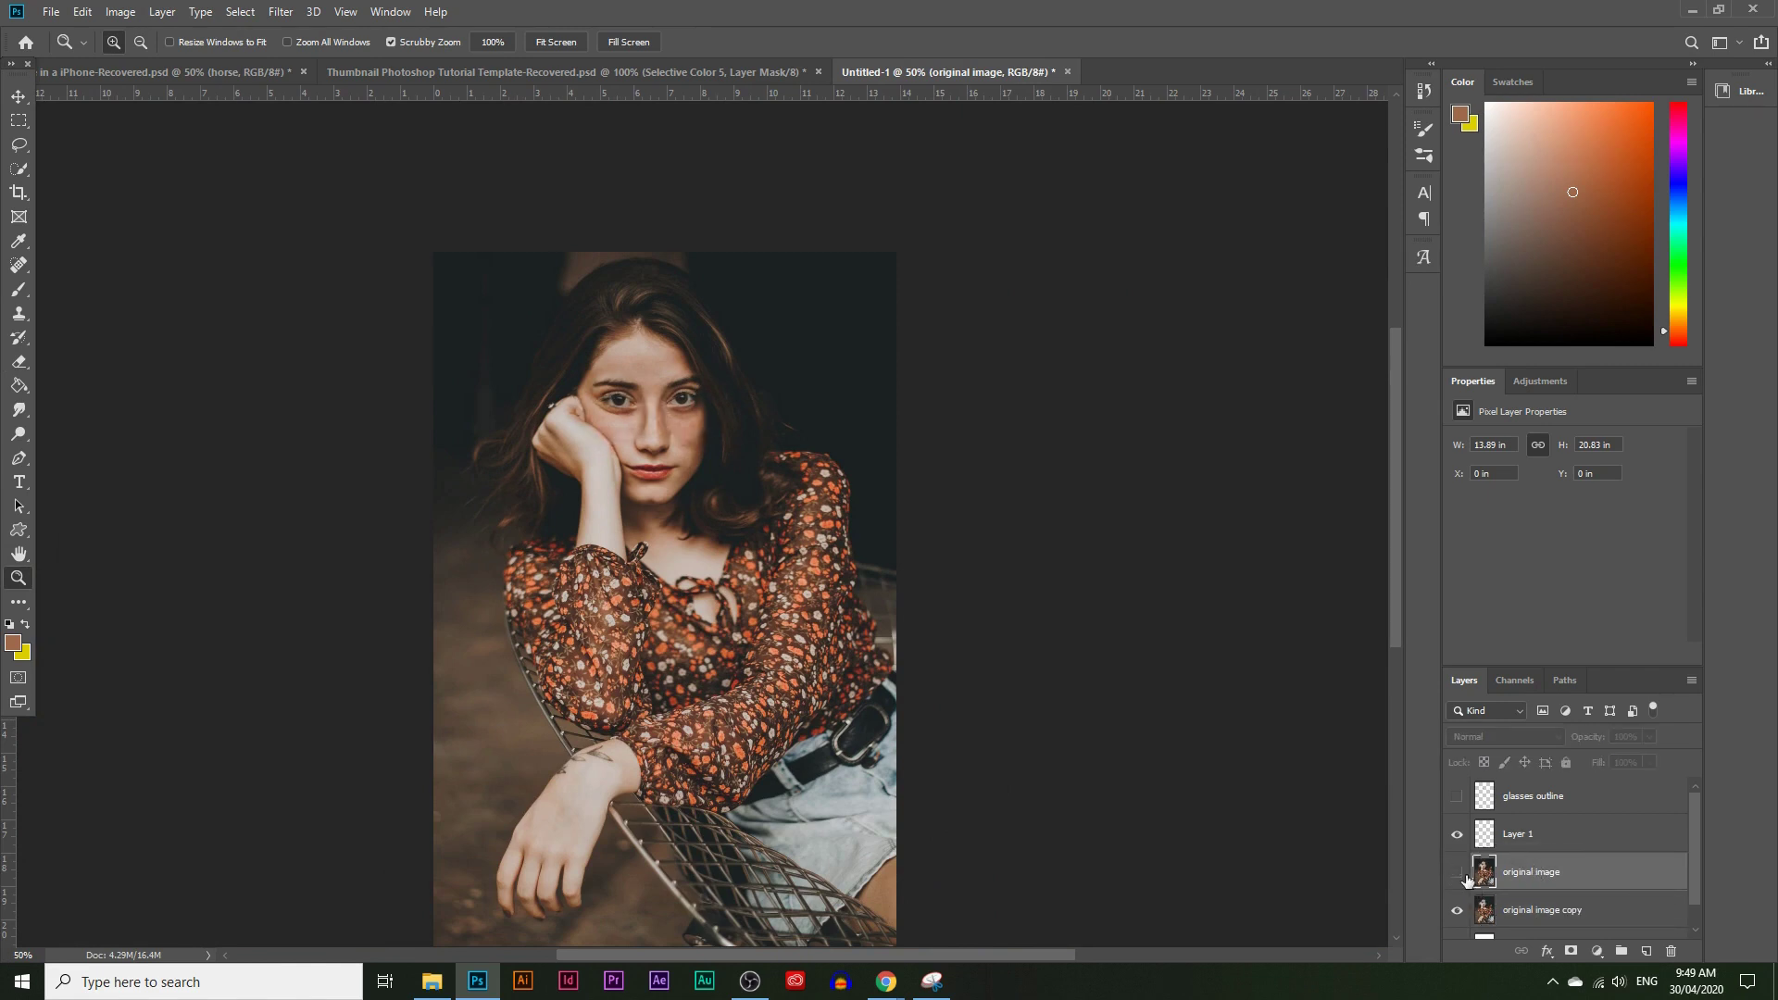